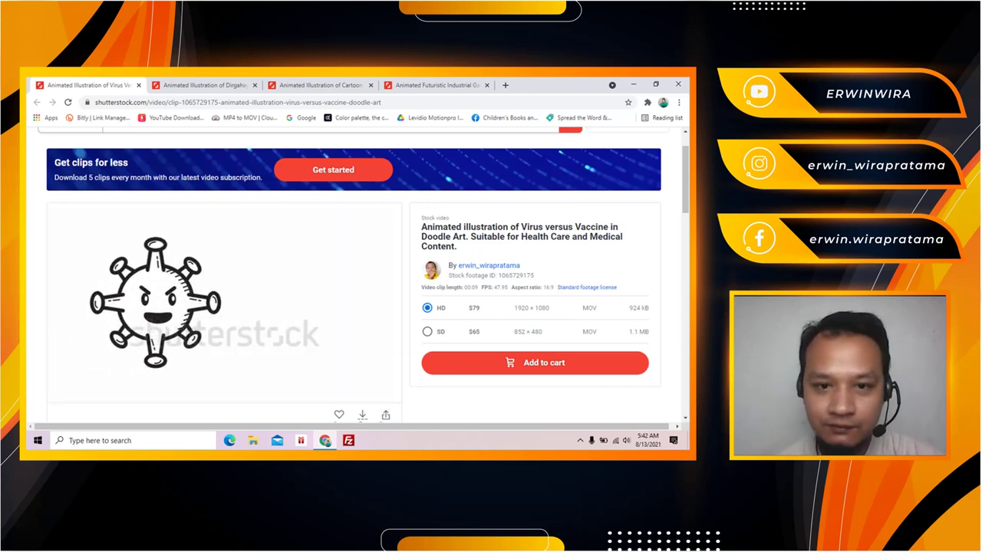
- Open the Dirgahayu clip page and play its preview
click(233, 86)
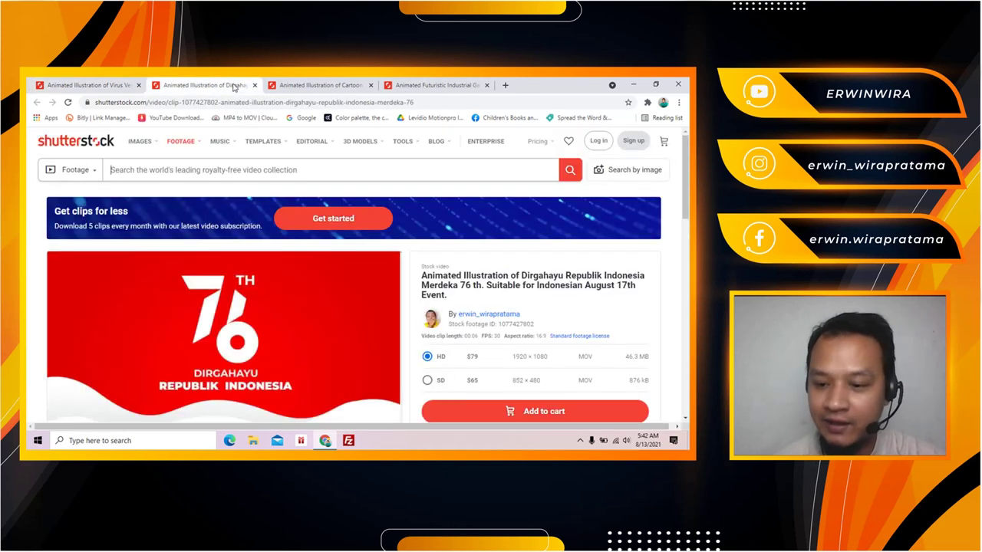
scroll(245, 138, down, 1)
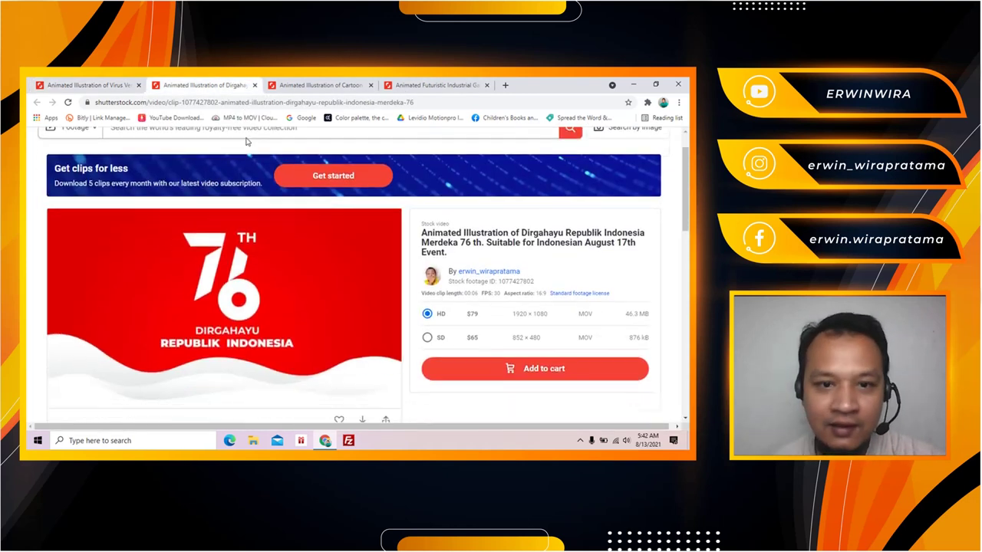
scroll(246, 141, down, 2)
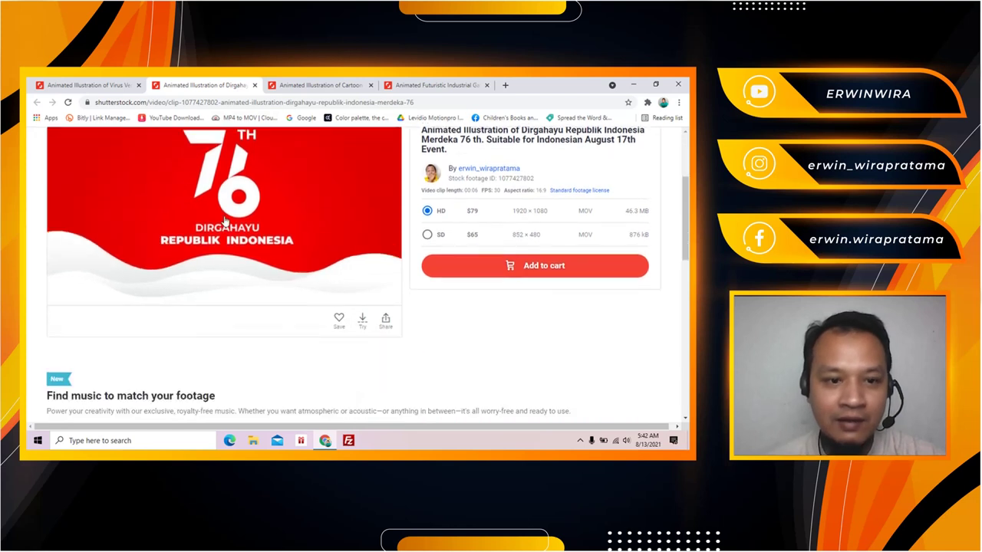
scroll(256, 274, up, 1)
click(60, 344)
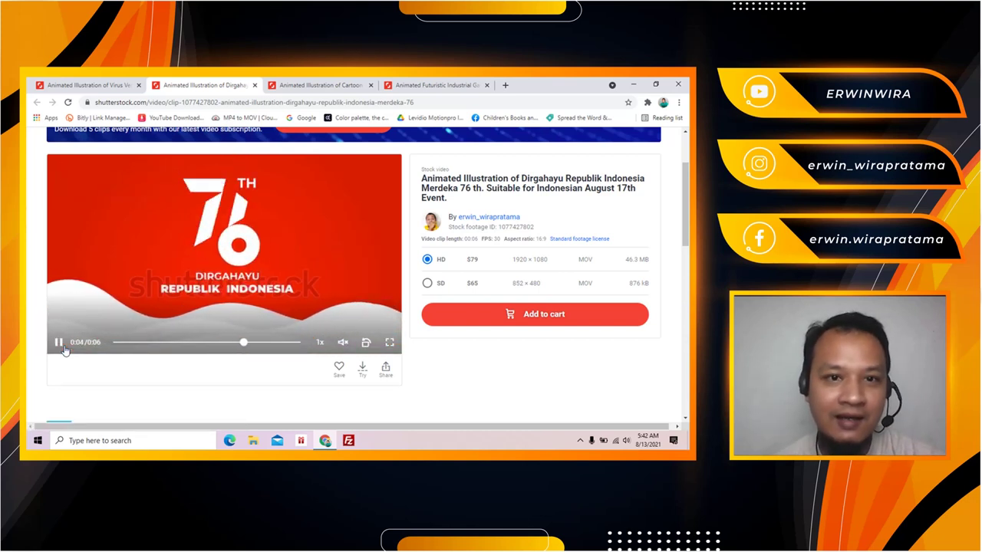
- Play the cartoon UFO clip preview, then open the Animated Futuristic Industrial Gate clip page
click(310, 87)
scroll(302, 294, down, 1)
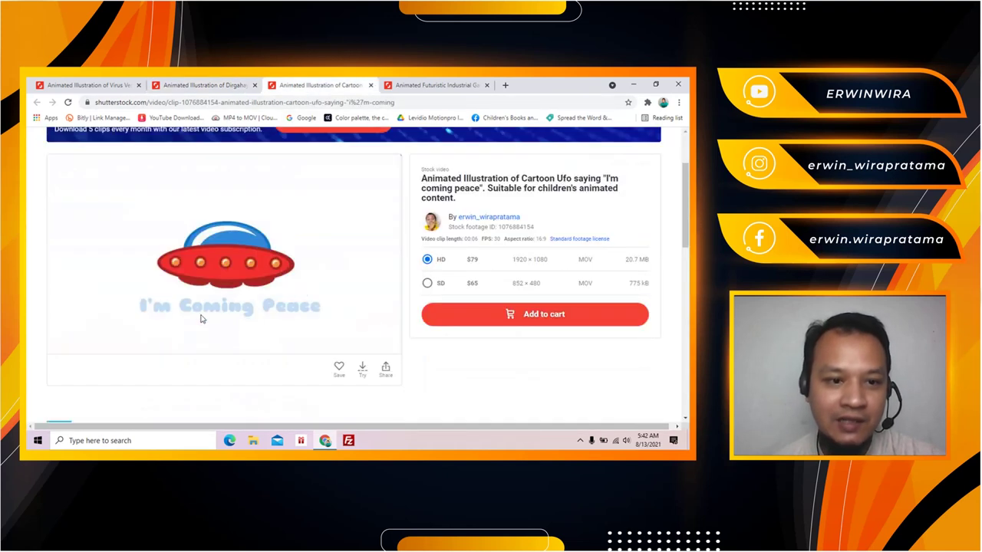
click(58, 345)
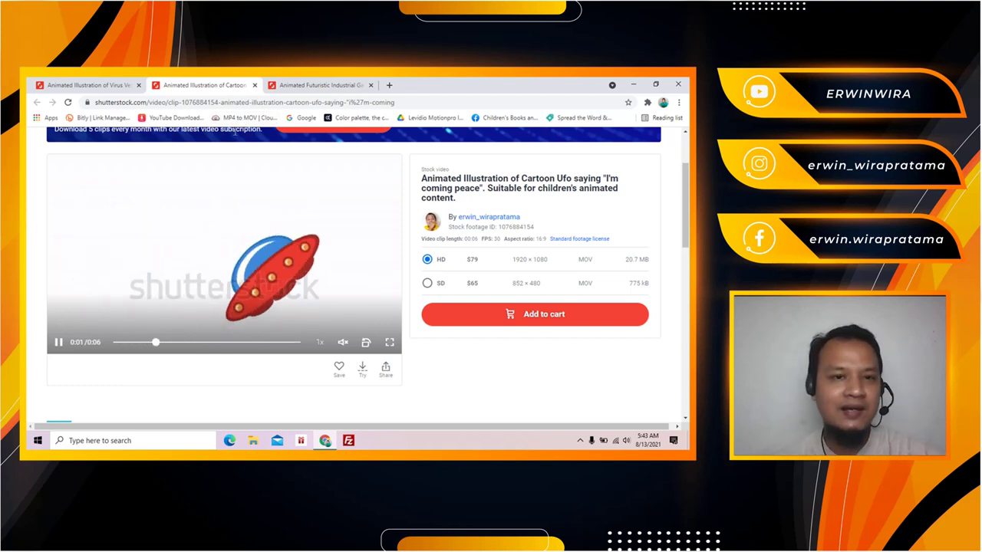
click(332, 86)
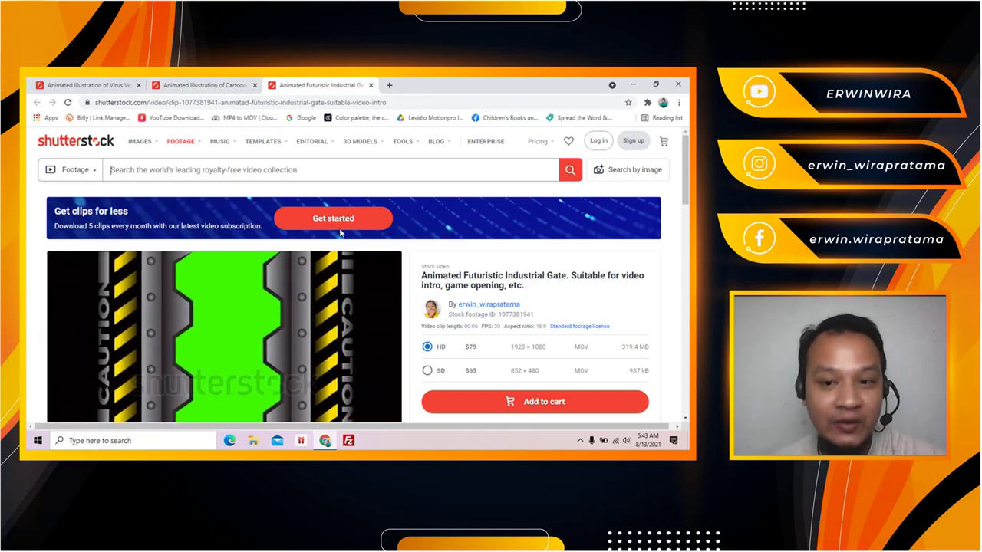
- Scroll through the Animated Futuristic Industrial Gate clip page to review it
scroll(340, 233, down, 1)
scroll(340, 233, down, 1)
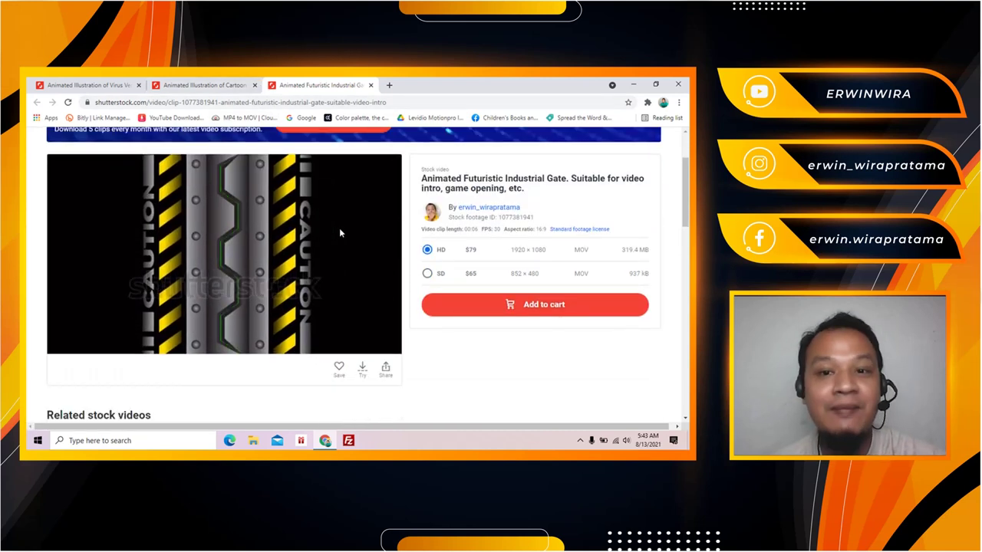
scroll(339, 232, up, 1)
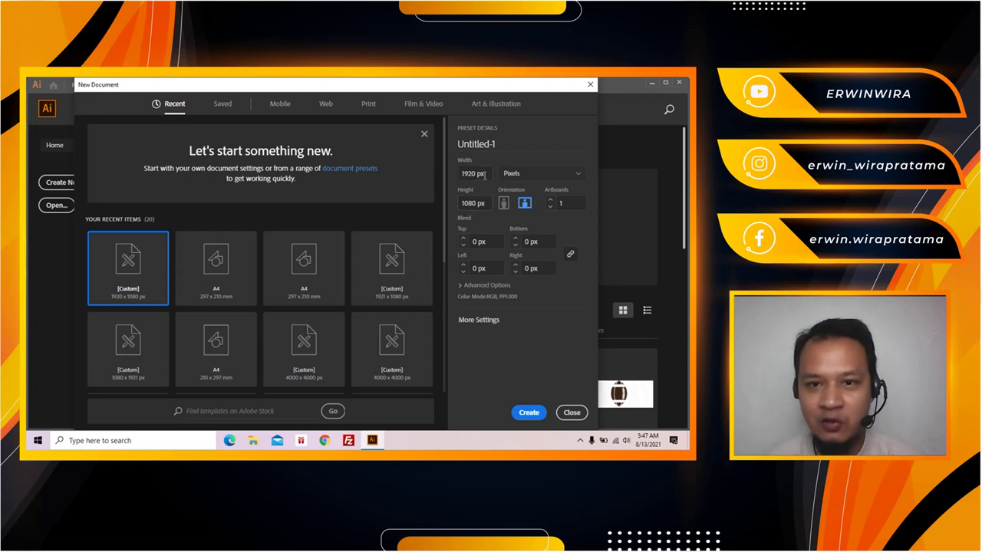
- Create the 1920 × 1080 px document with RGB Color and High 300 ppi raster effects
drag(484, 175, 462, 177)
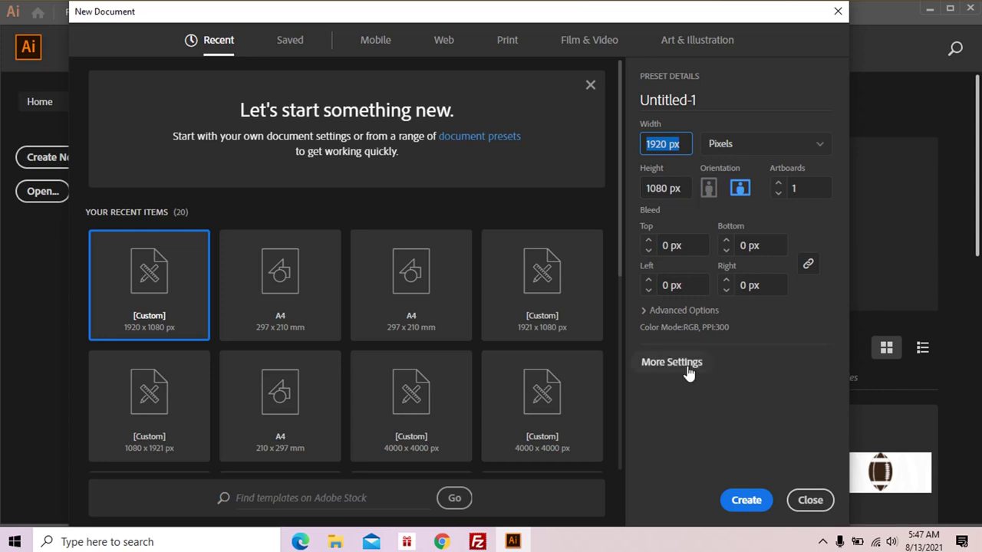
click(644, 314)
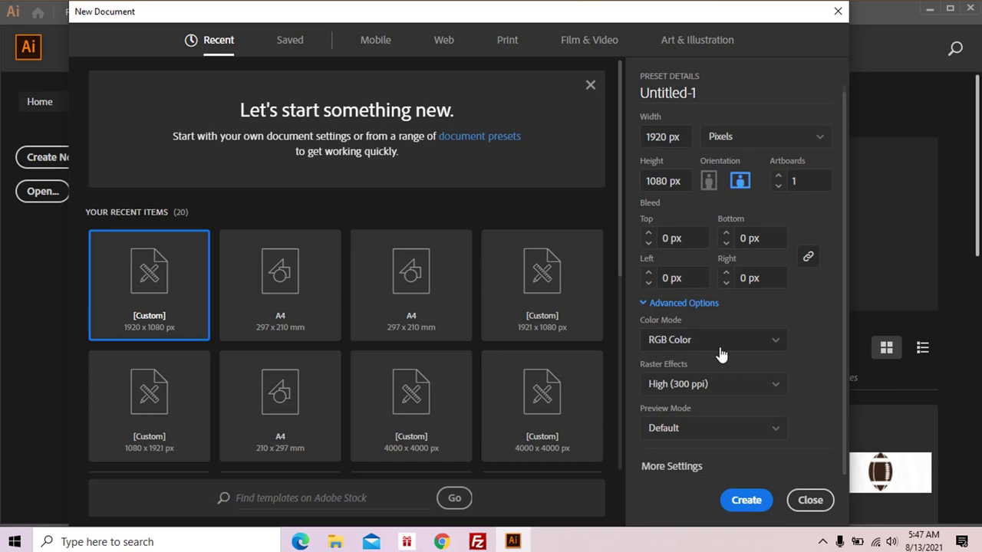
click(740, 500)
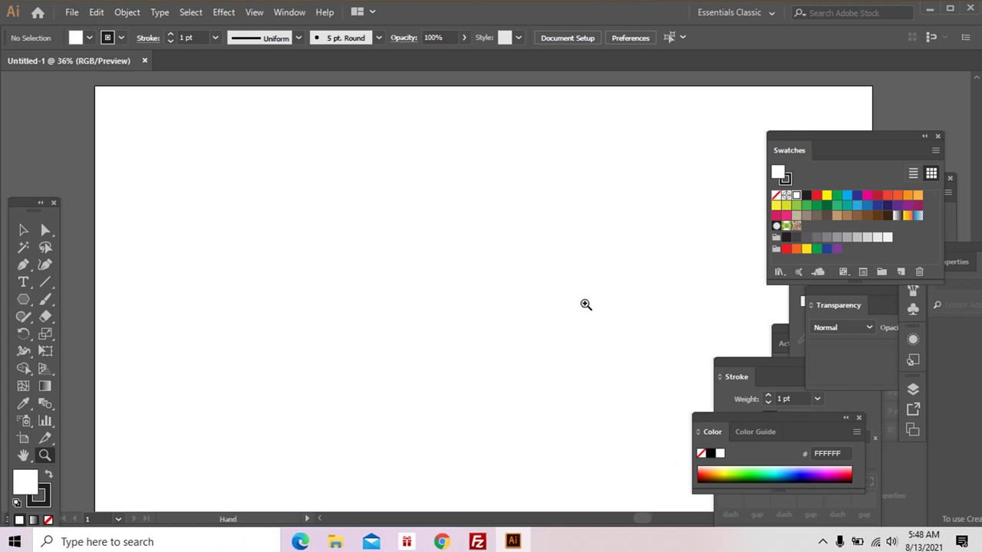
- Zoom out to fit the artboard at 25% and move the Stroke and Color panels aside
alt+click(560, 269)
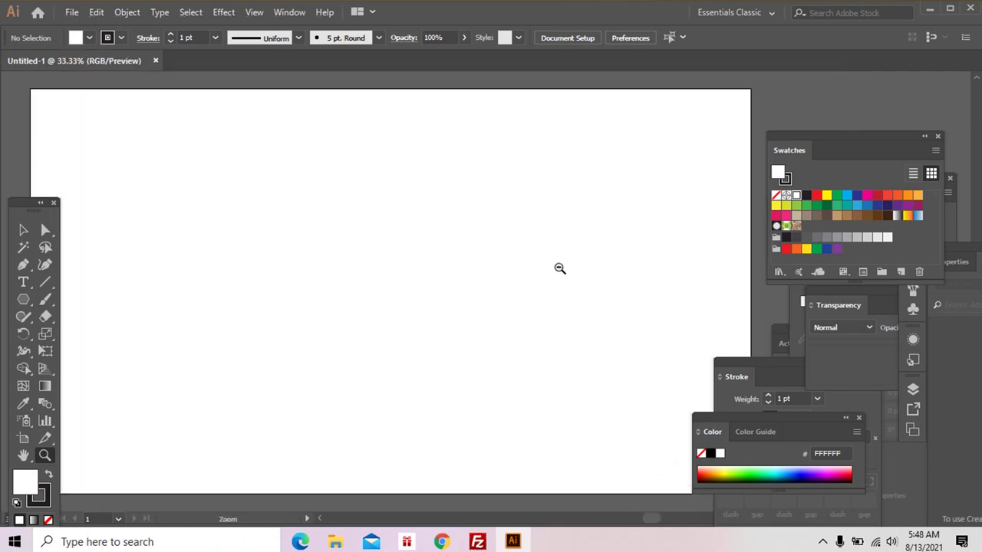
drag(560, 268, 583, 262)
click(729, 370)
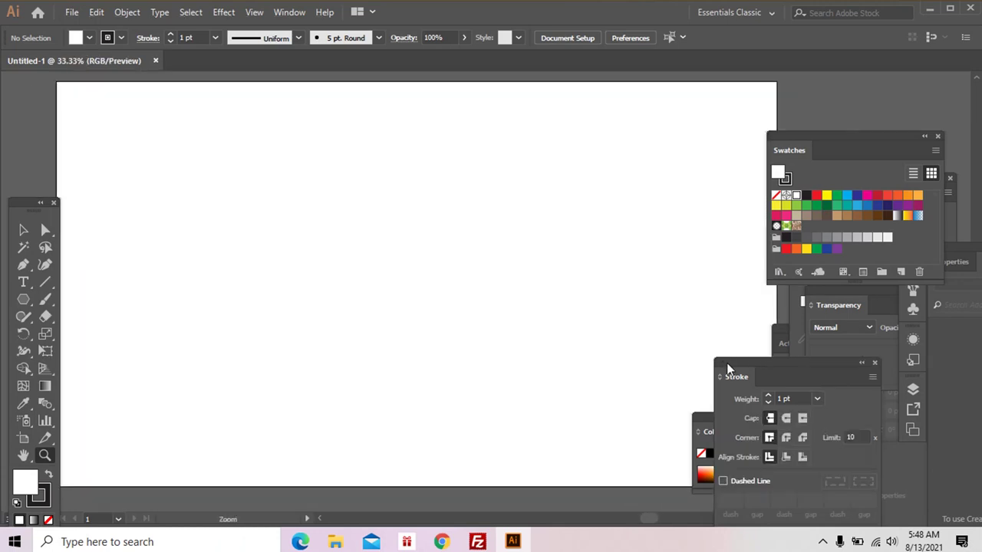
drag(727, 412, 760, 416)
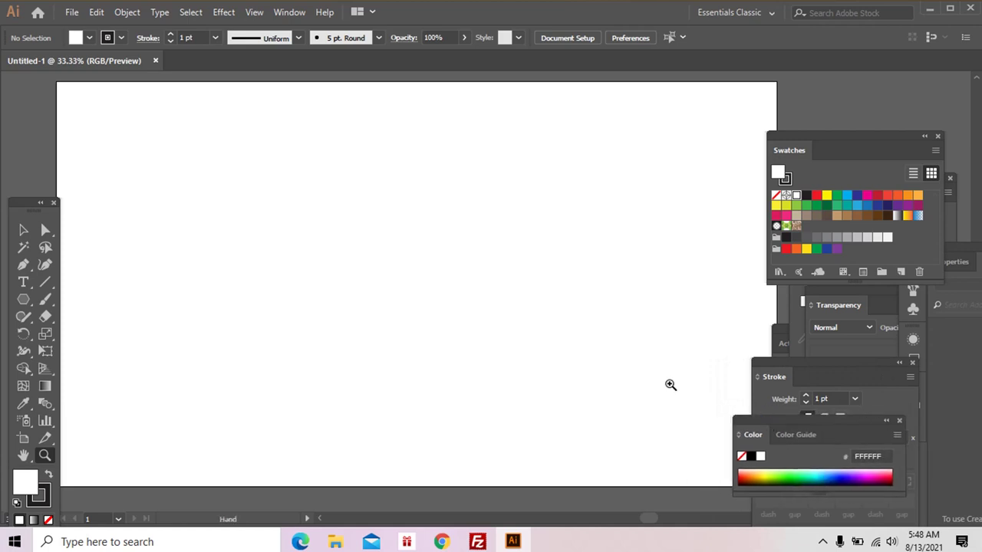
drag(671, 385, 667, 379)
alt+click(607, 357)
drag(607, 357, 501, 324)
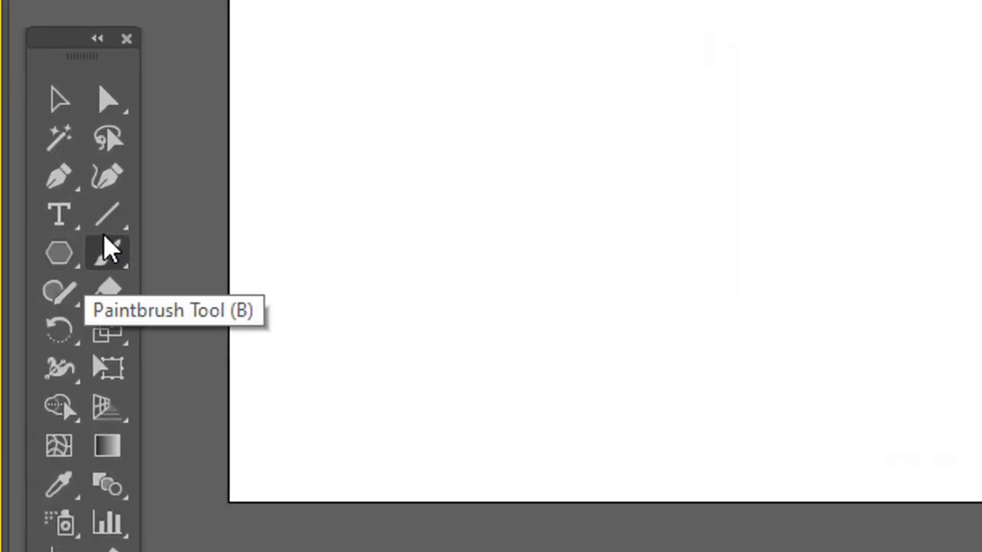
- Pick the Rectangle Tool from the Paintbrush tool flyout
click(108, 226)
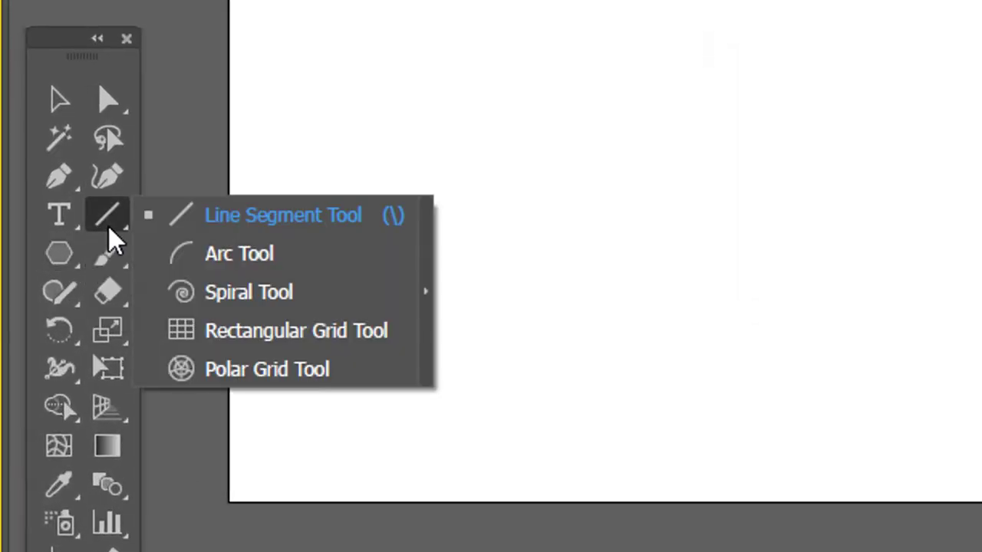
click(100, 255)
click(100, 255)
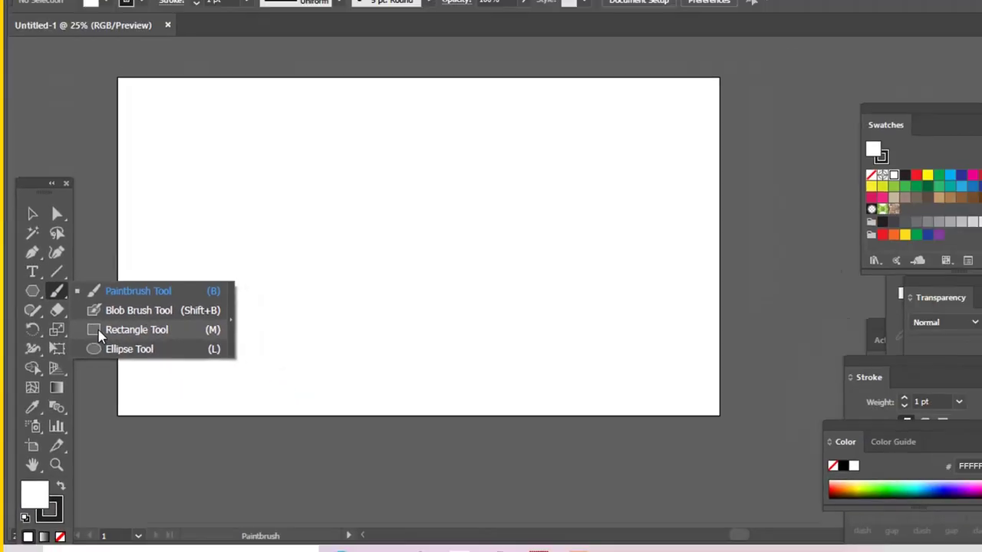
click(176, 329)
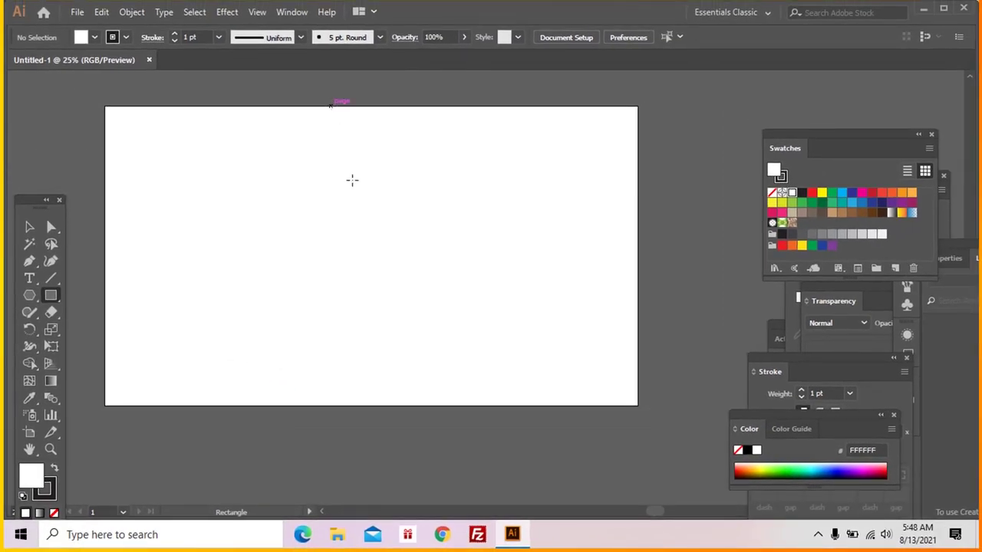
- Draw a 295.71 × 1080 px rectangle and center it horizontally on the artboard
drag(331, 107, 412, 408)
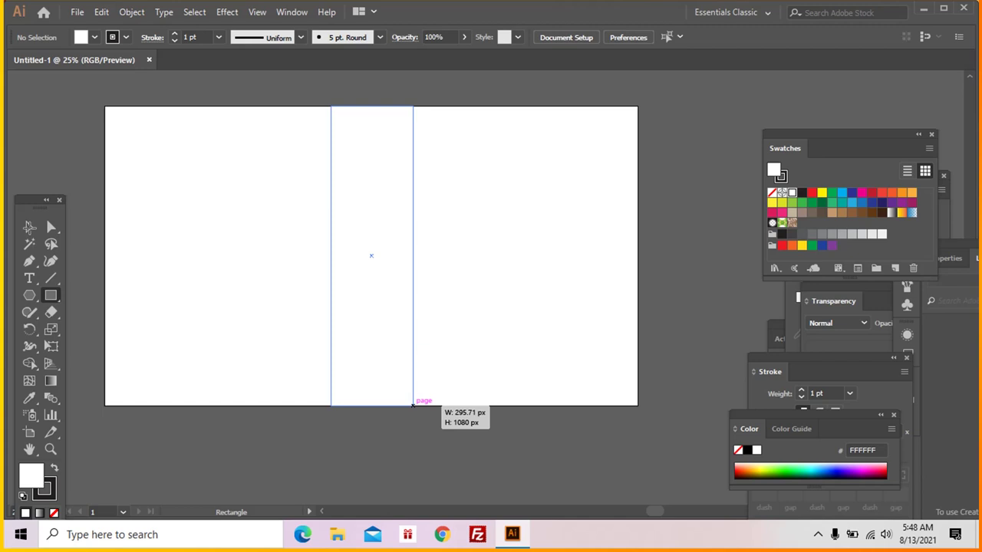
key(v)
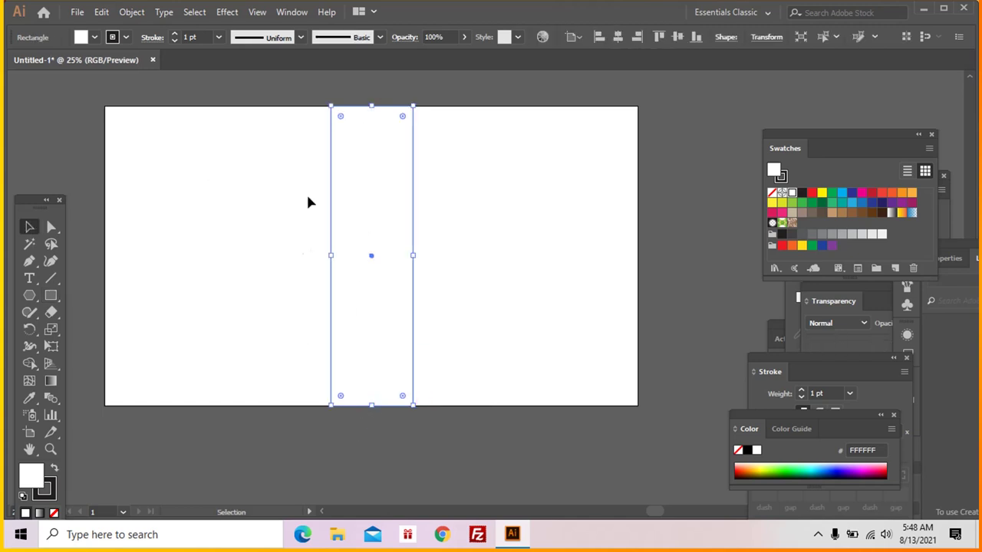
drag(310, 97, 449, 451)
click(581, 37)
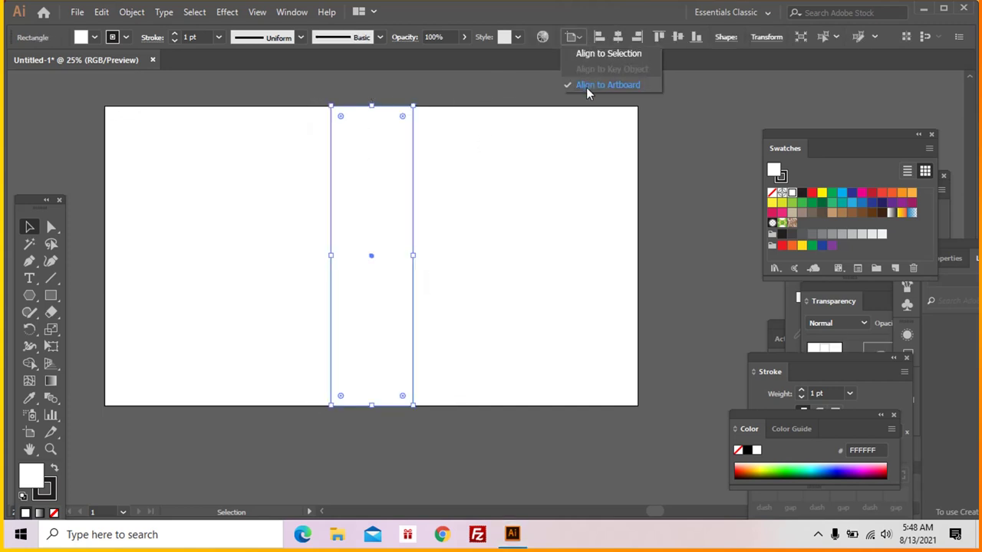
click(618, 38)
click(326, 259)
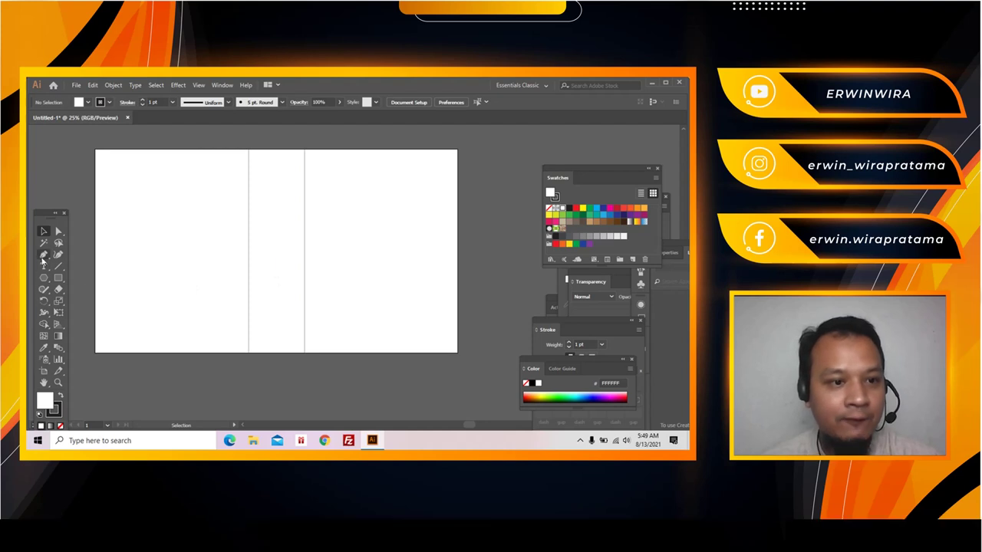
- Pen-draw a closed, unfilled outline with a slanted left jog over the centre strip
click(44, 255)
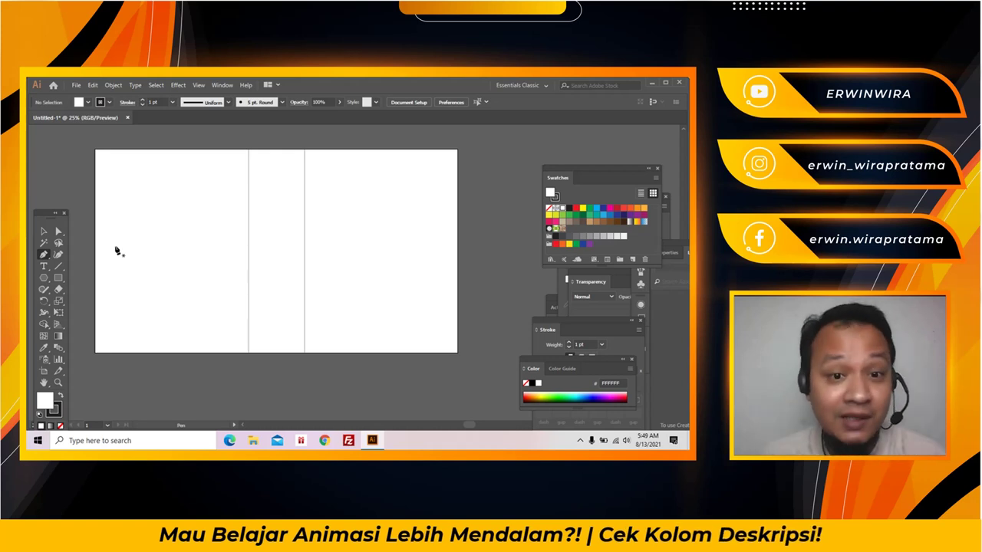
drag(265, 230, 277, 231)
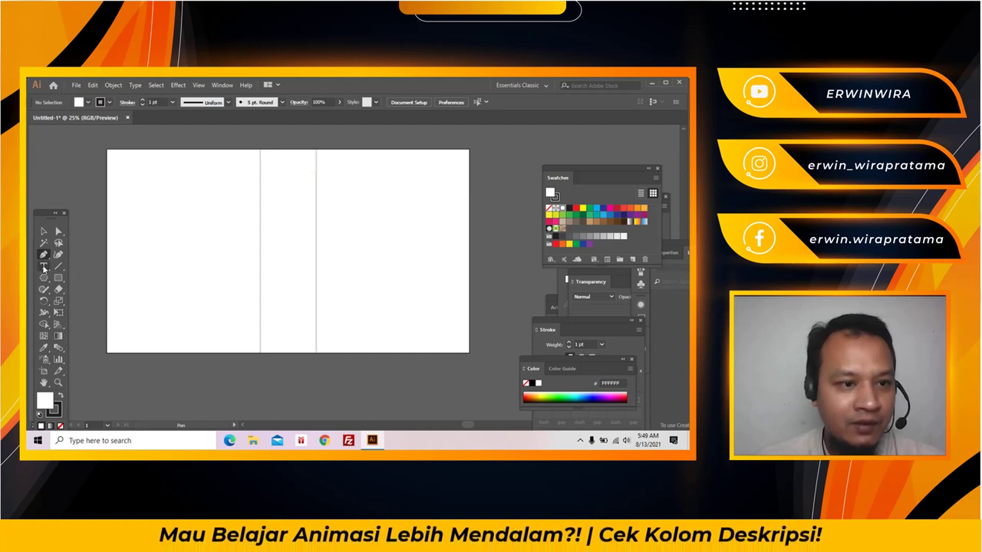
click(287, 141)
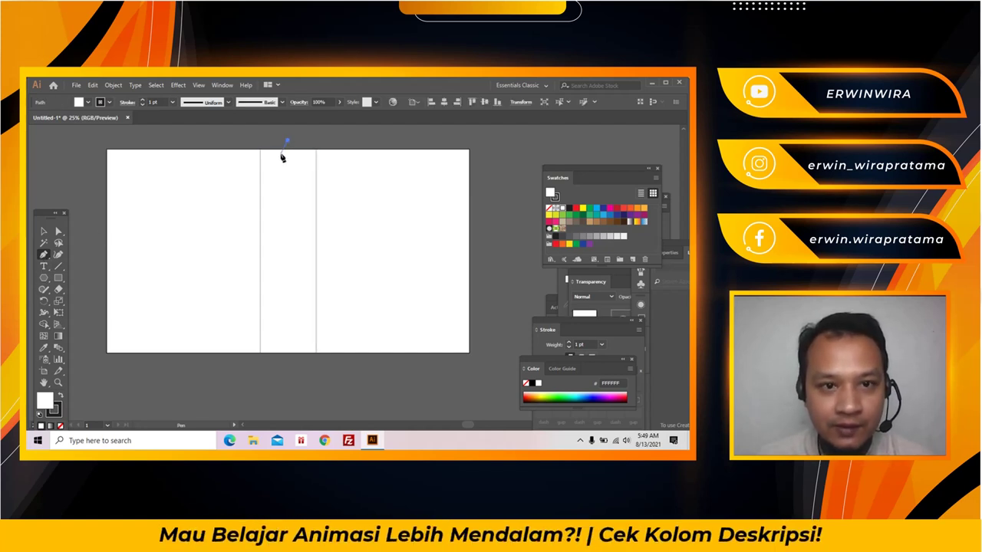
shift+click(278, 258)
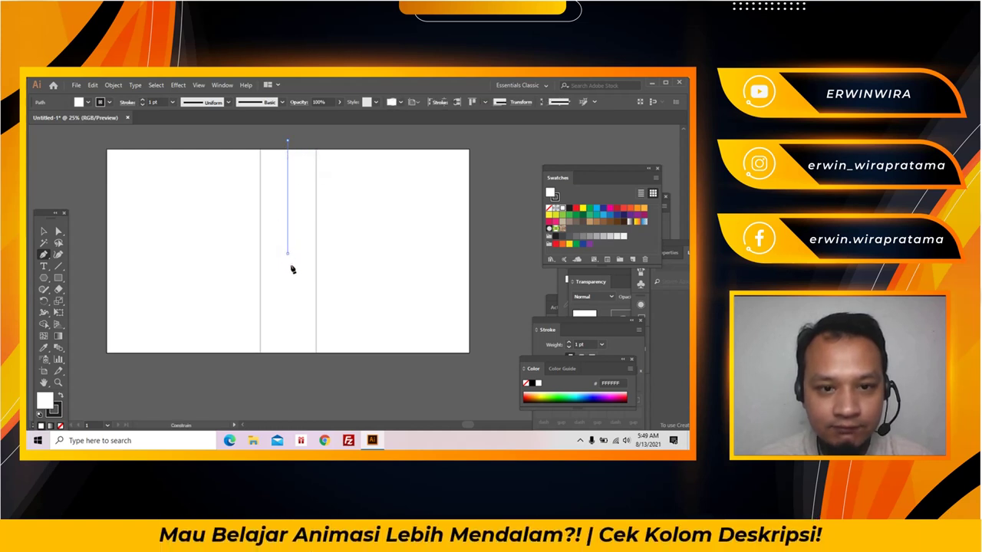
key(ctrl+z)
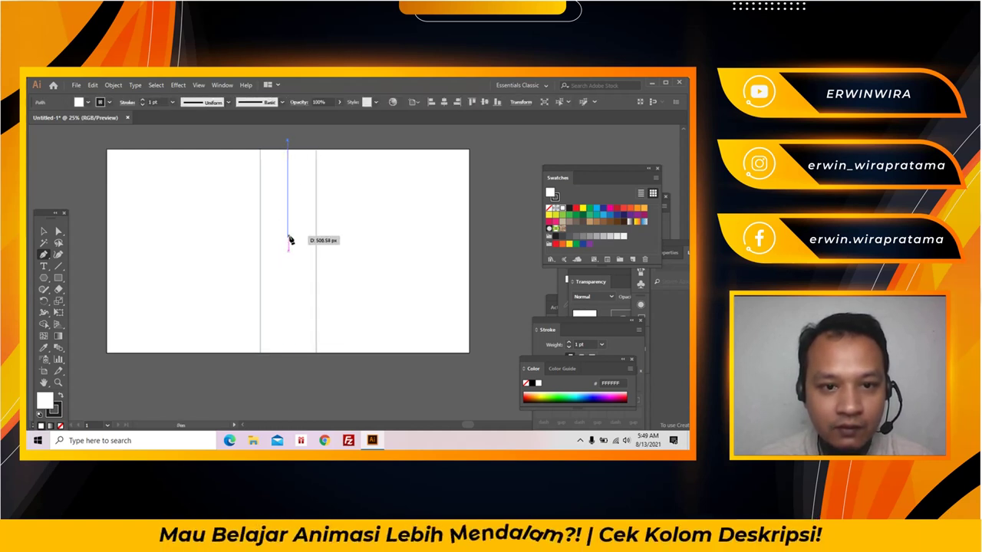
click(287, 236)
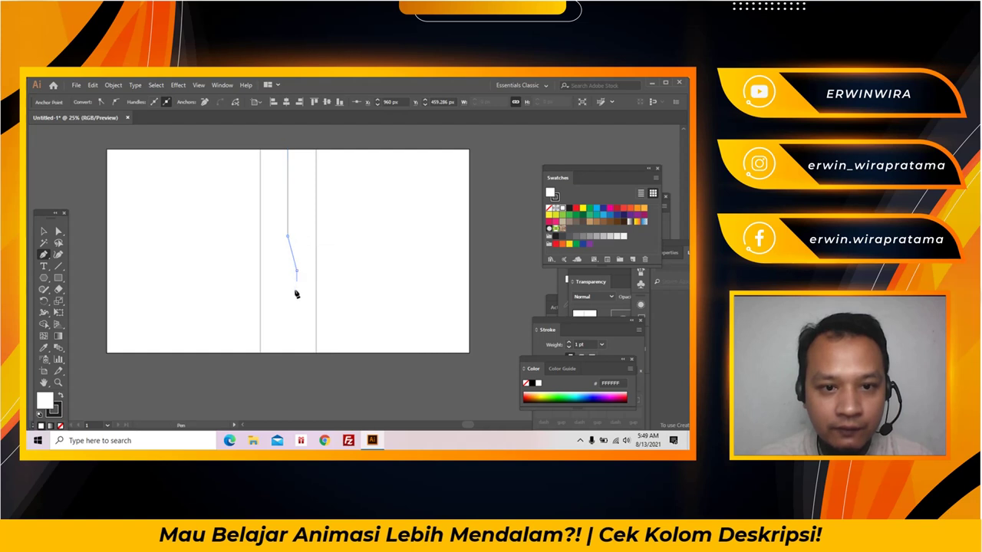
click(296, 375)
click(341, 375)
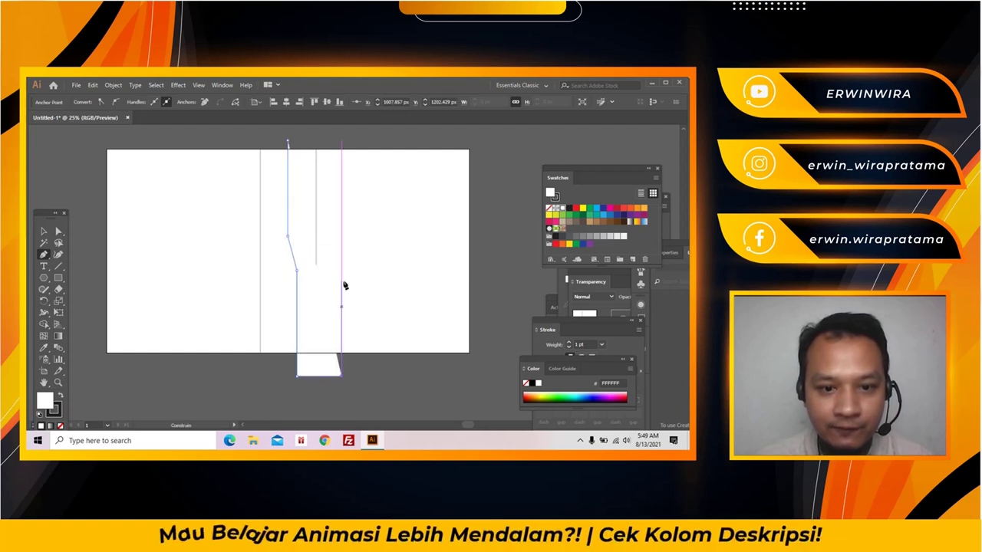
click(342, 139)
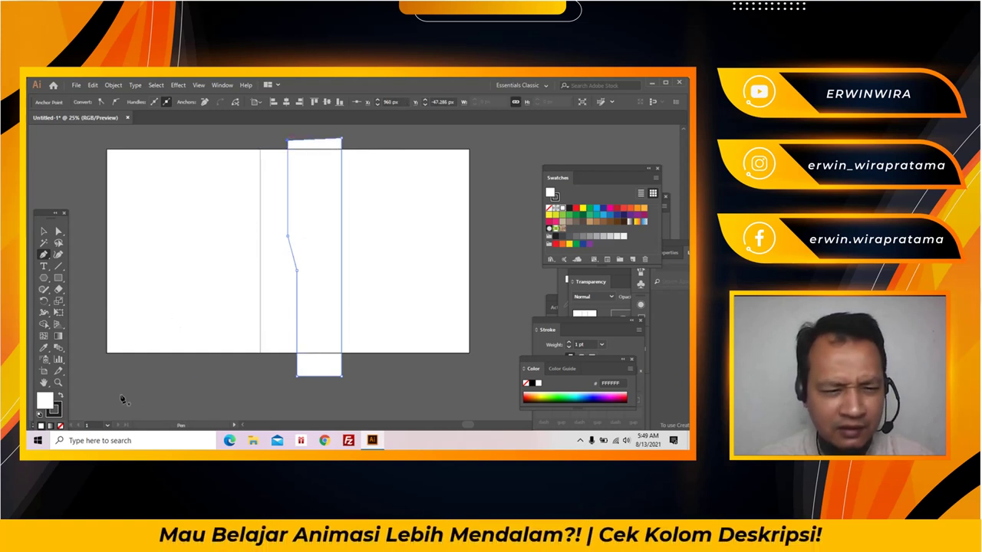
click(60, 425)
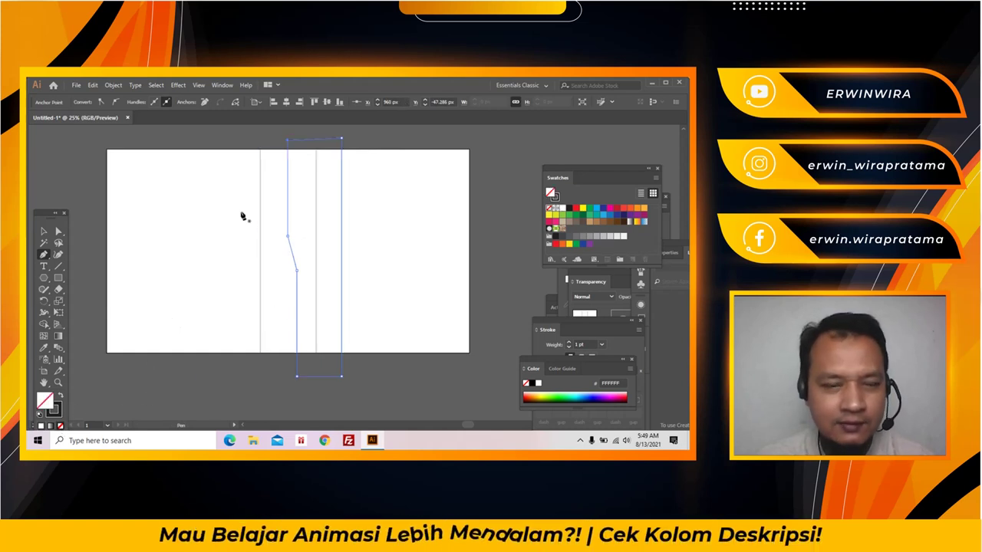
- Move the jagged outline left, then nudge it right twice to line it up with the strip
key(v)
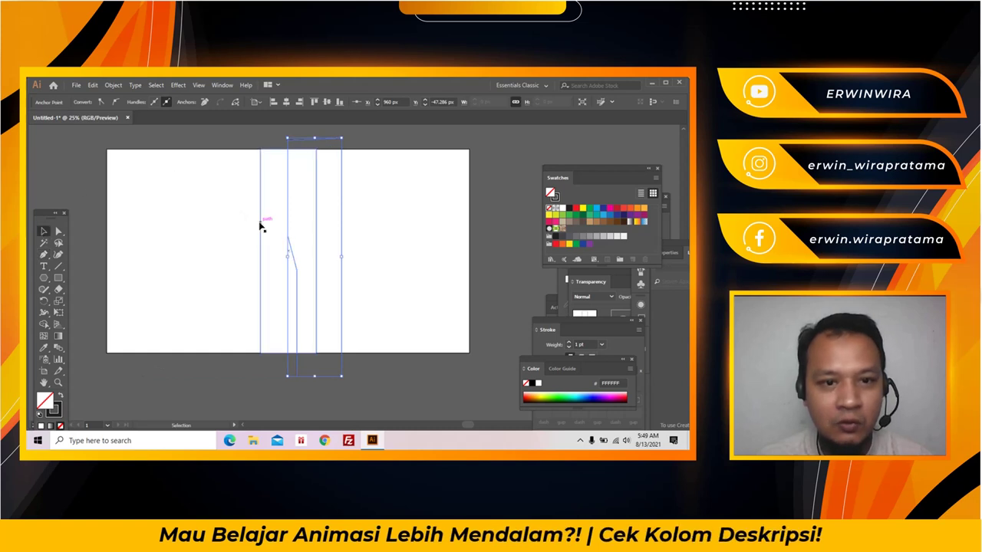
click(261, 198)
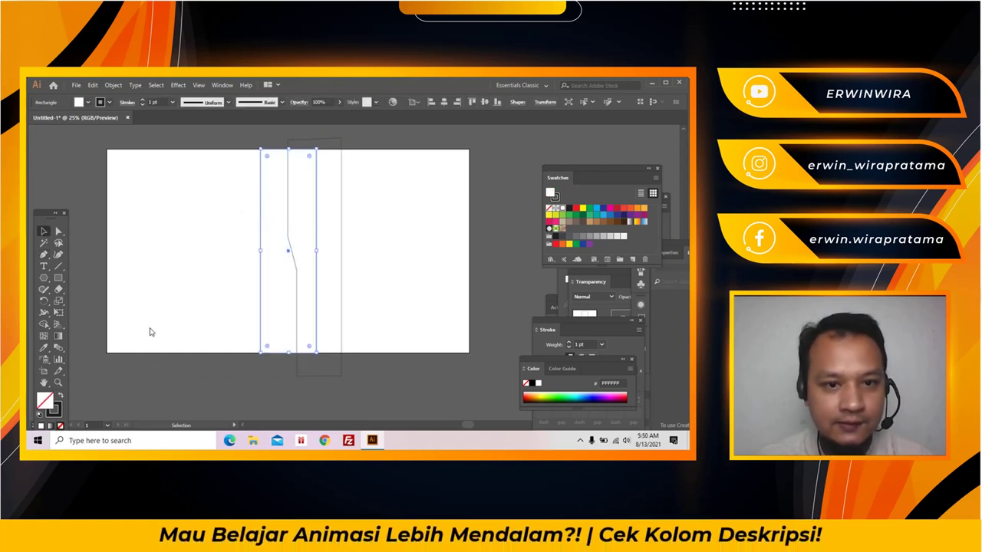
drag(242, 138, 362, 402)
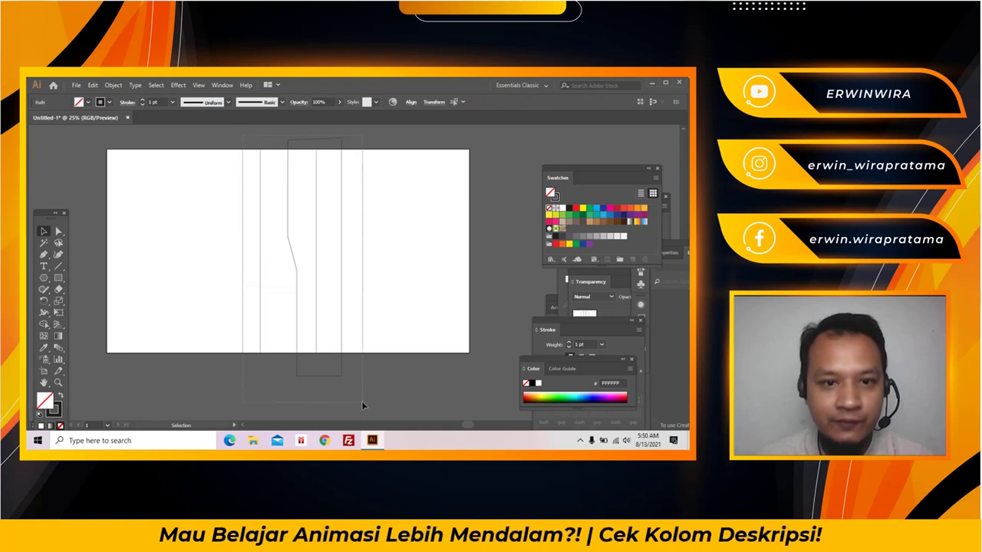
click(290, 228)
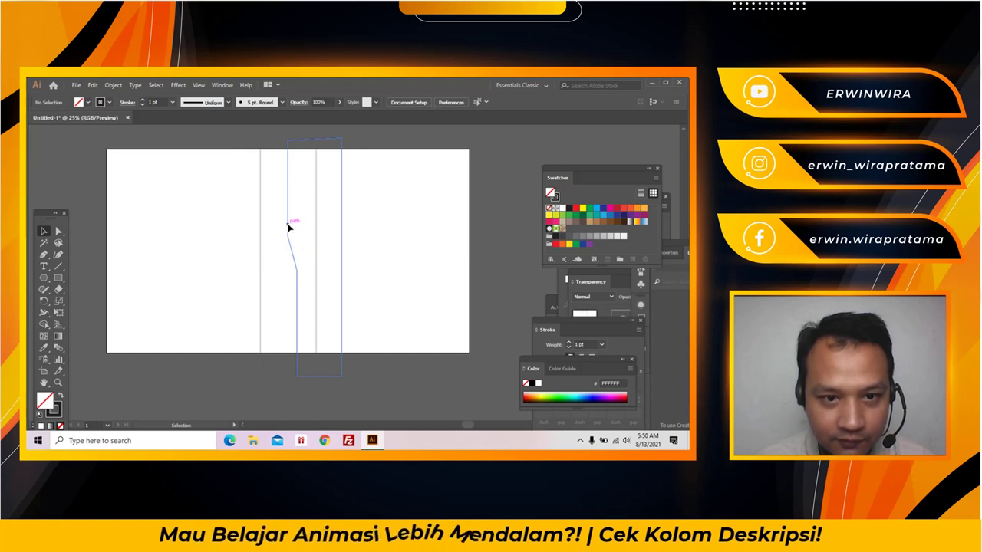
drag(289, 227, 283, 228)
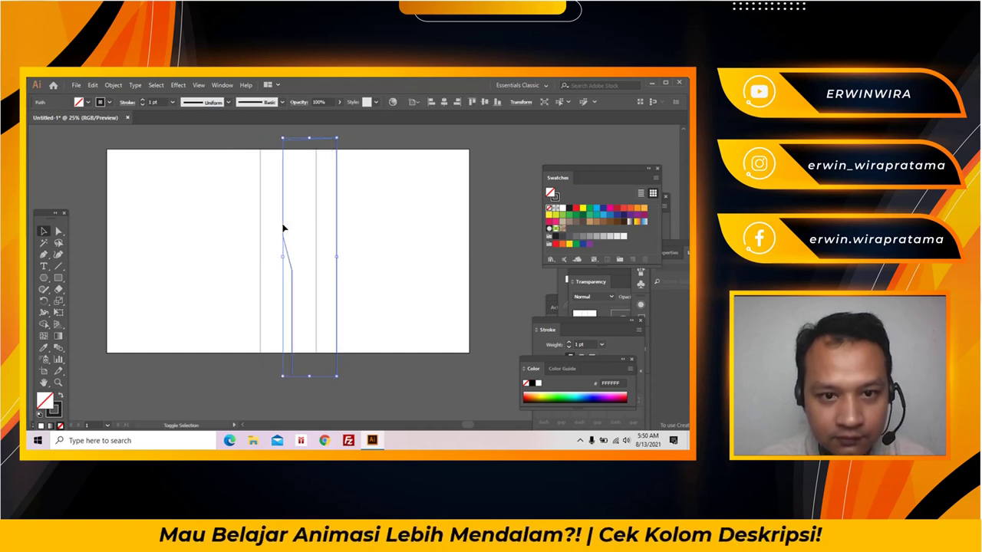
key(Right)
key(Right)
key(Right)
key(Right)
key(Right)
key(Right)
key(Right)
key(Right)
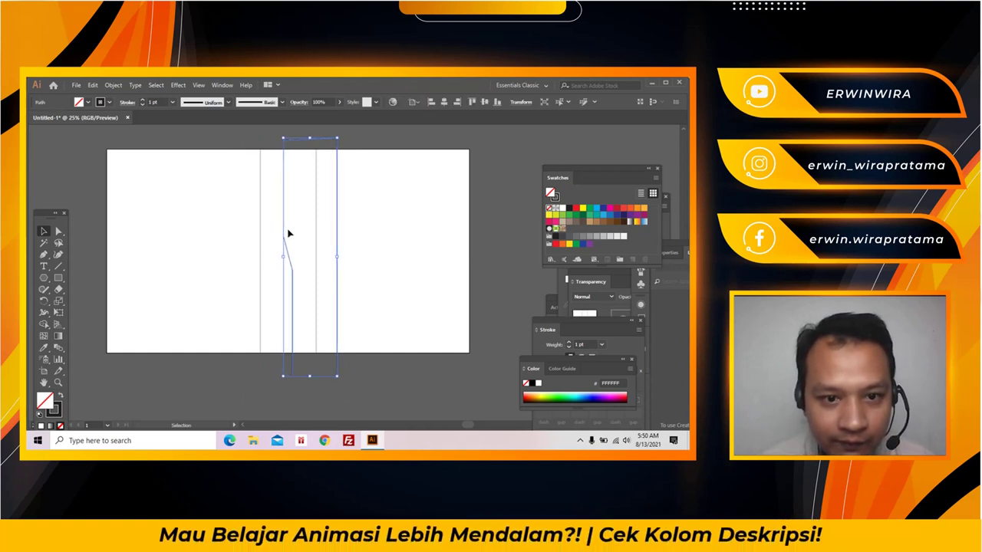
key(Right)
key(Right)
key(Right)
key(Right)
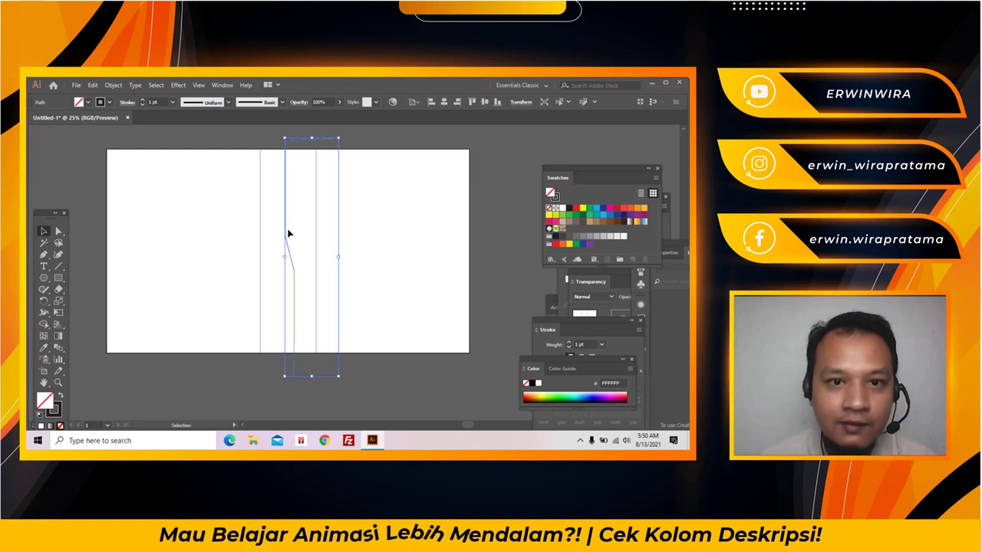
- Select all overlapping shapes and split them with Pathfinder Divide
drag(238, 138, 352, 371)
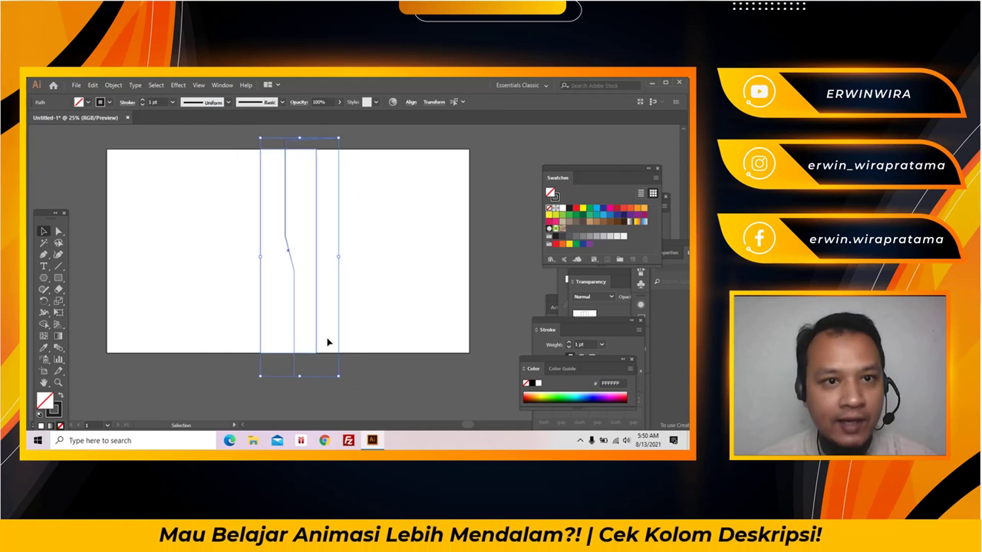
click(222, 85)
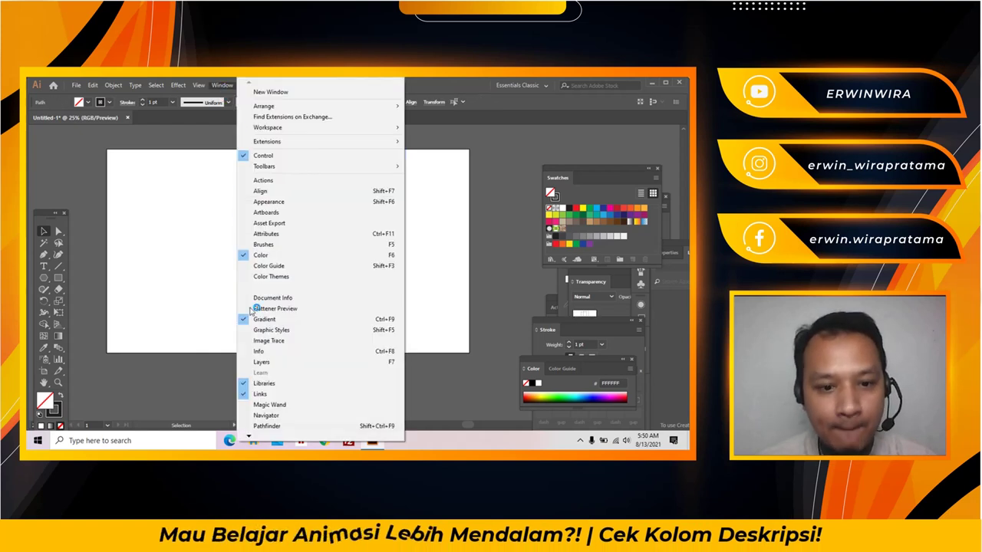
click(264, 426)
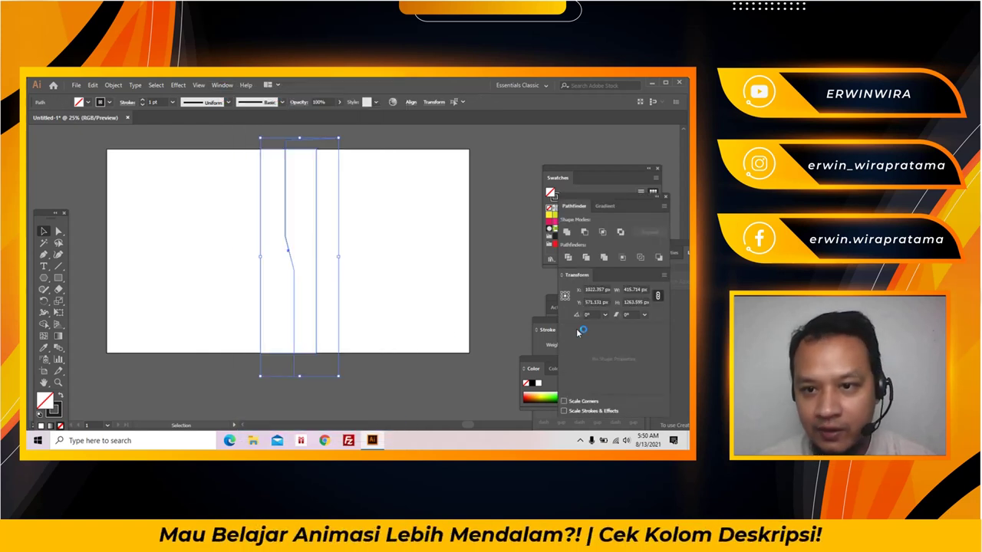
drag(584, 205, 508, 187)
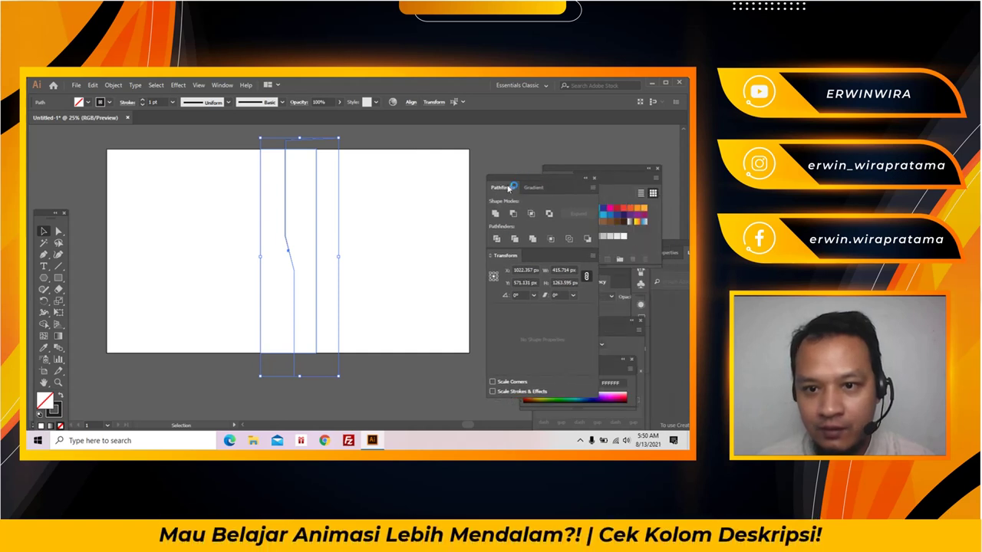
click(496, 240)
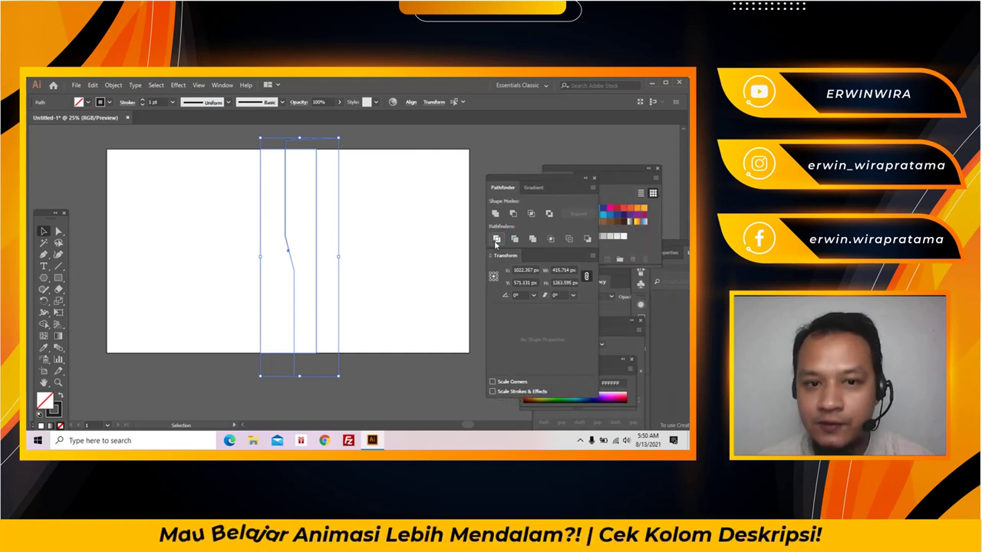
- Delete the stray top-right anchor and its edge from the divided pieces
key(a)
click(365, 386)
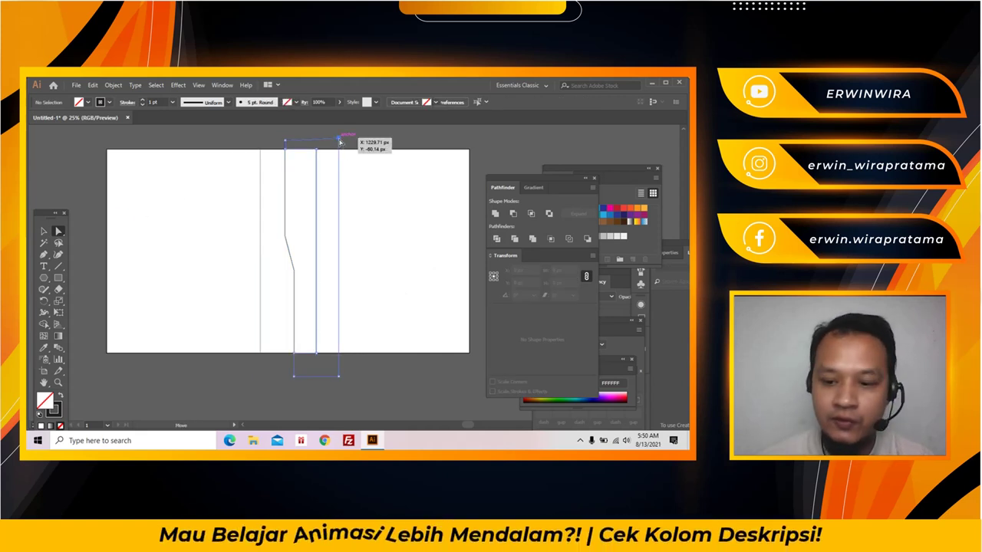
click(338, 142)
key(Delete)
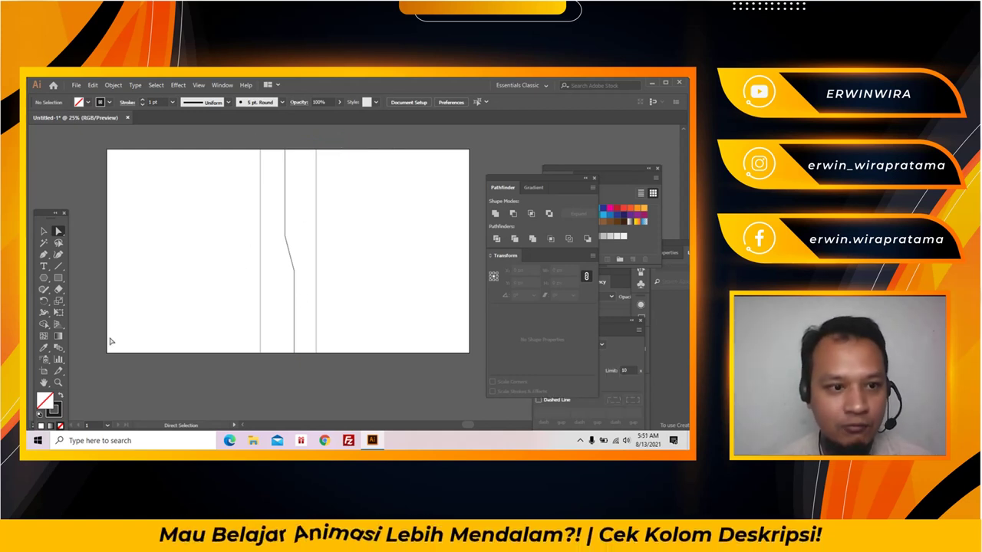
- Draw an 810.286 × 1080 px rectangle on the right side and Alt-drag a copy to the left
click(58, 281)
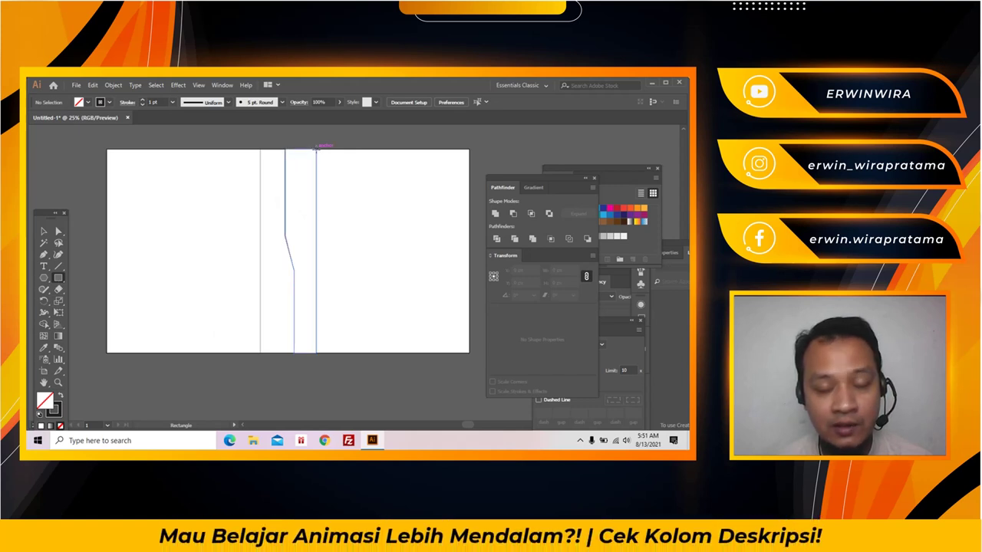
drag(315, 149, 469, 352)
key(v)
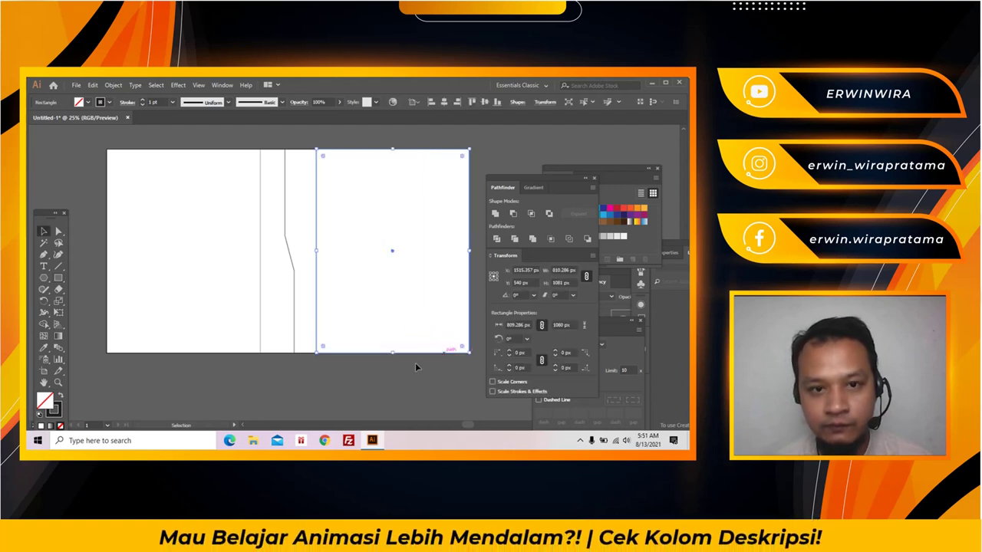
click(467, 173)
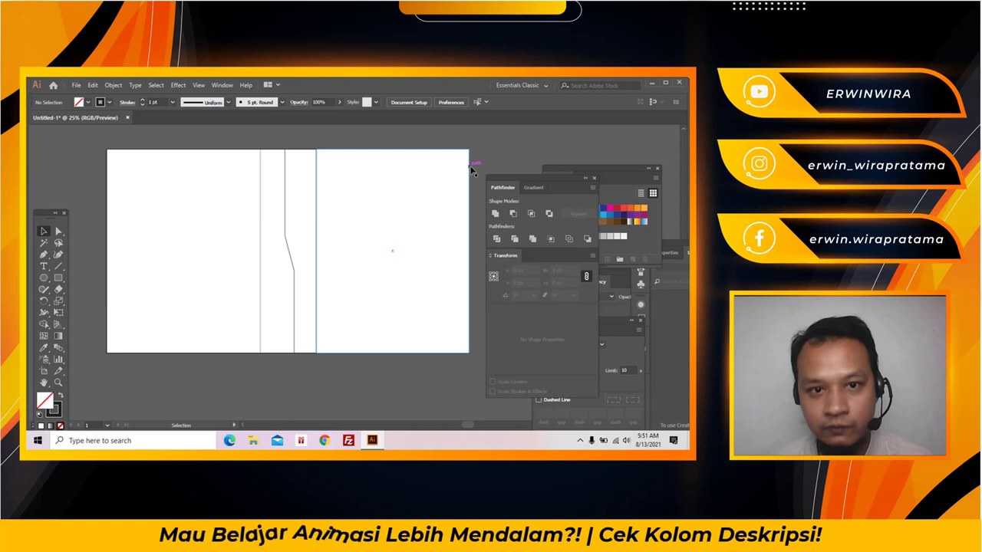
drag(468, 167, 258, 182)
key(a)
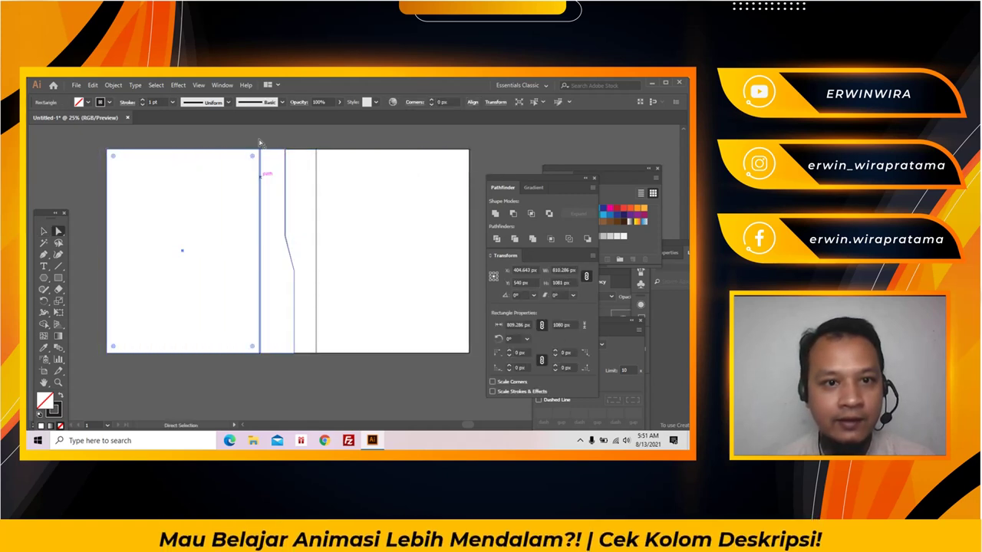
click(252, 142)
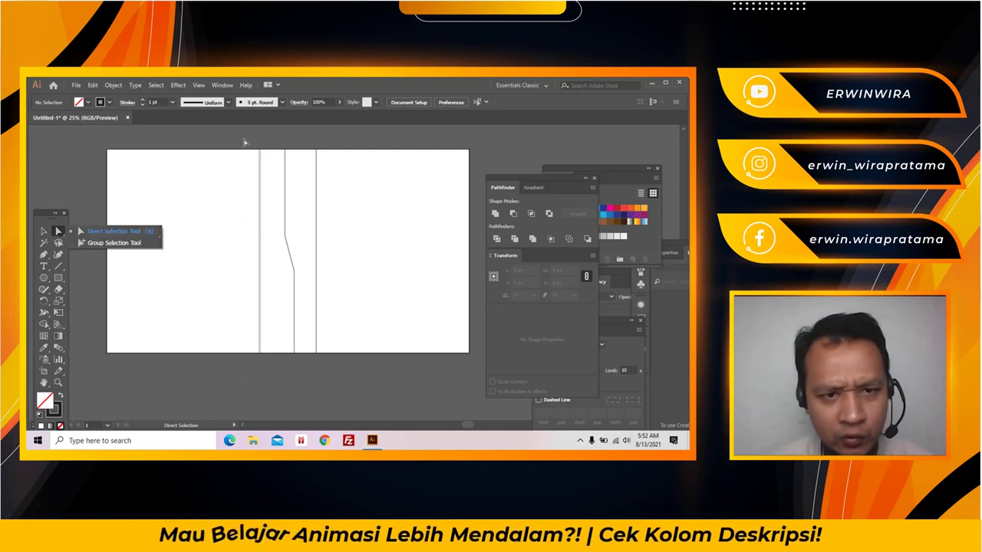
- Align the left and right panels' outer anchor points to the artboard edges
drag(244, 142, 268, 298)
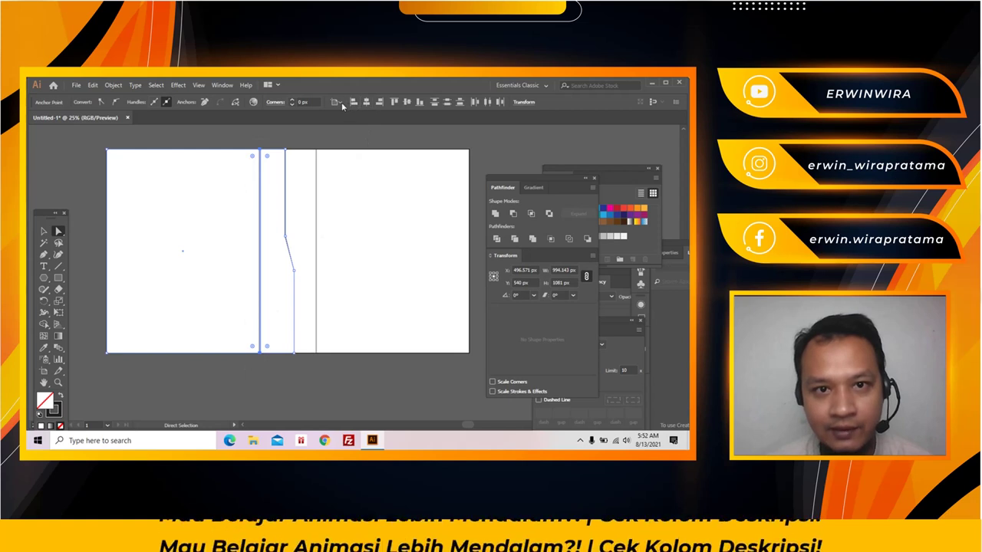
click(341, 103)
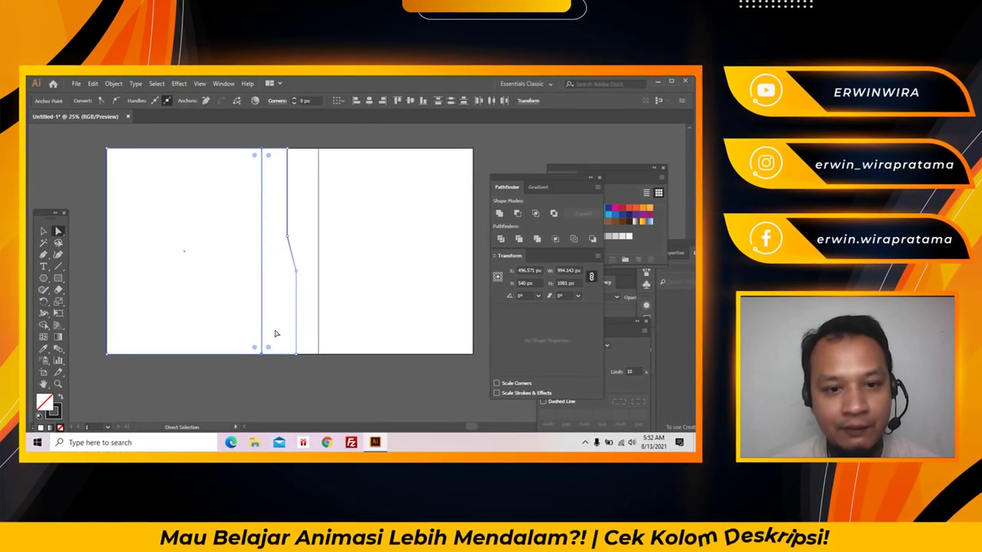
click(277, 388)
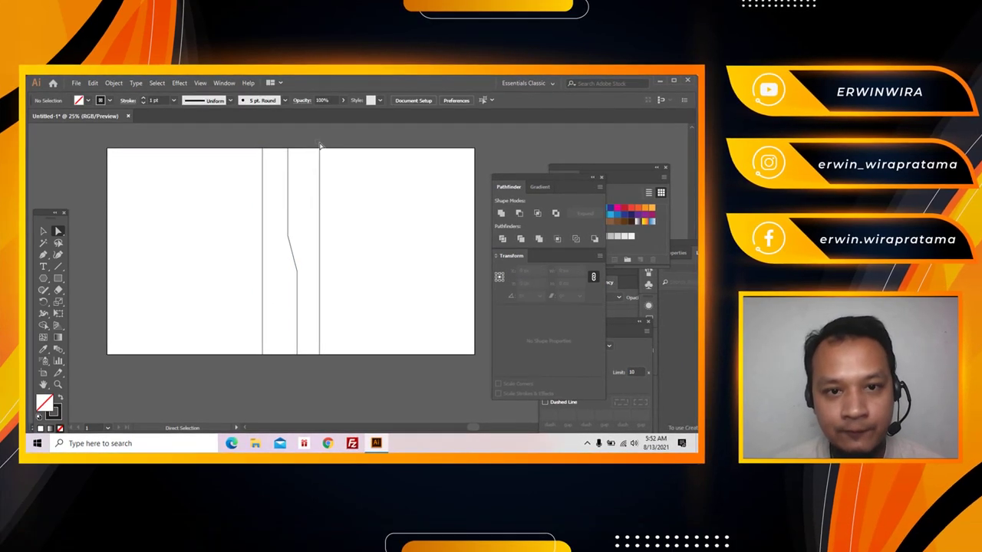
drag(328, 374, 329, 374)
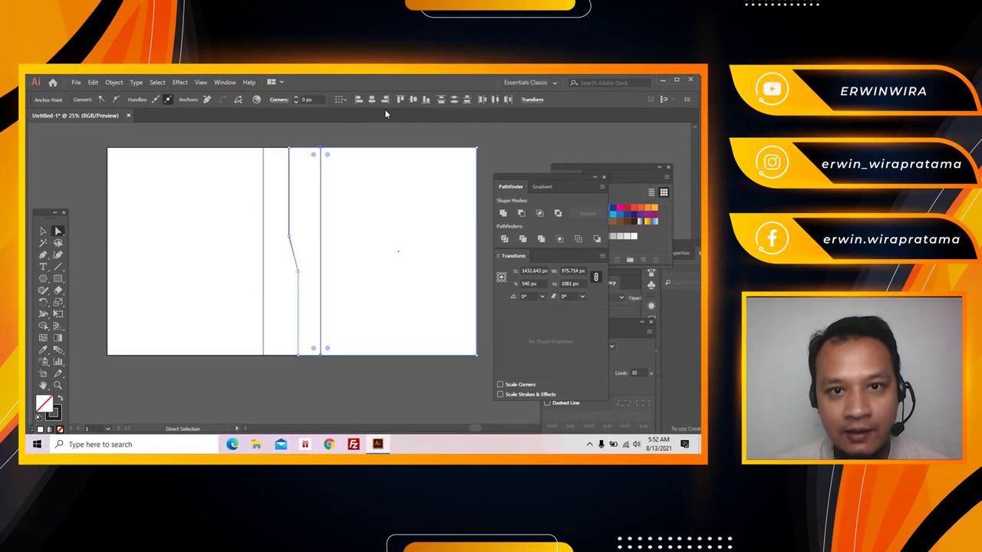
click(340, 100)
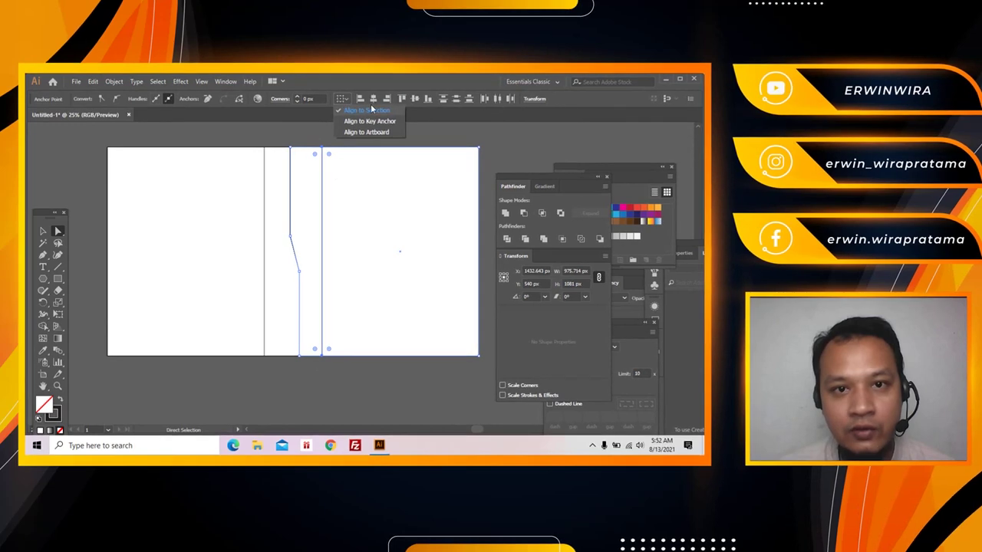
click(364, 118)
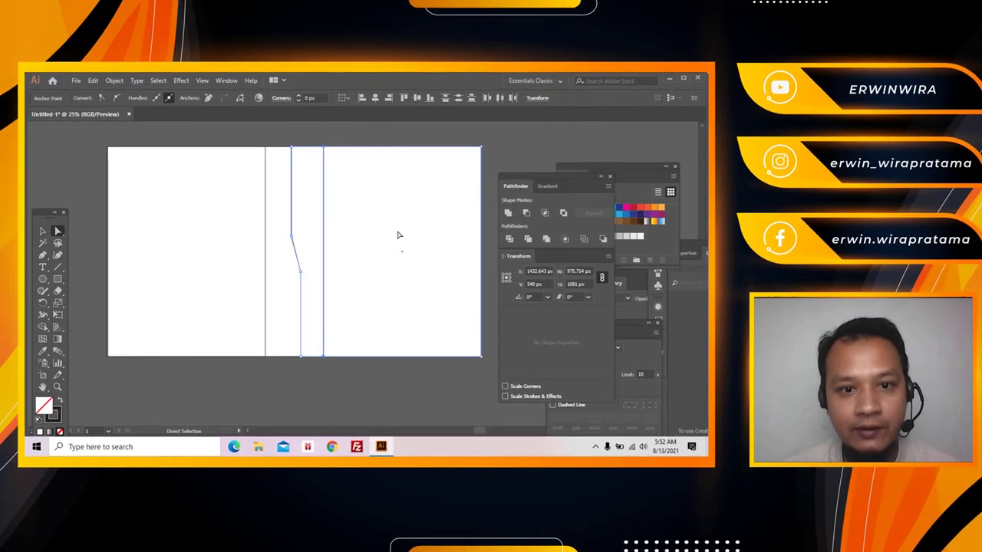
click(213, 153)
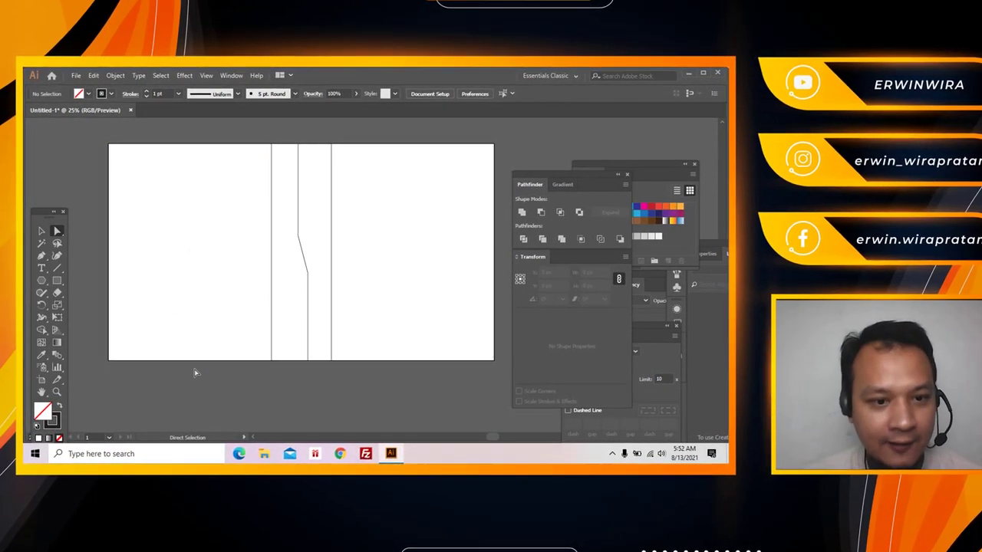
- Fill the left panel near-black and set its stroke to None
click(110, 146)
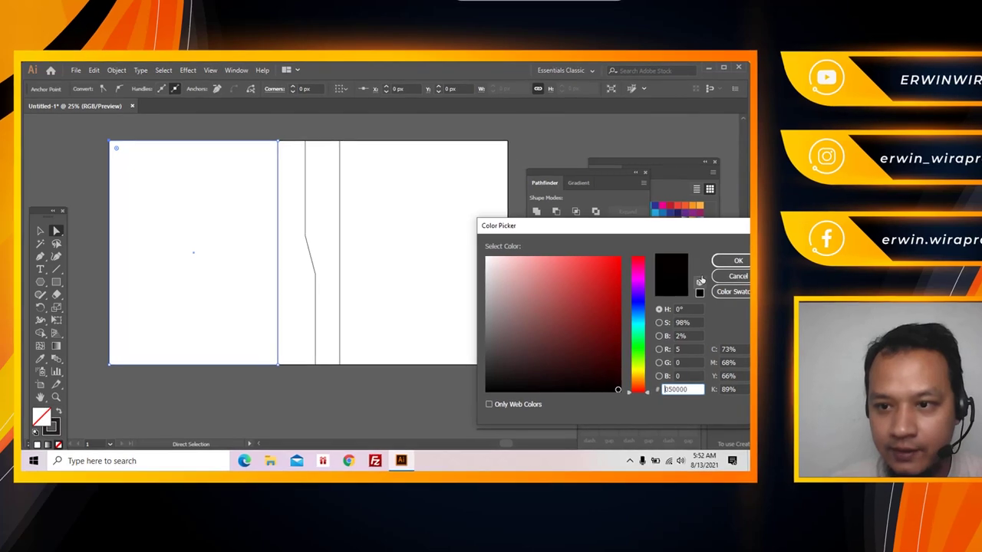
click(730, 261)
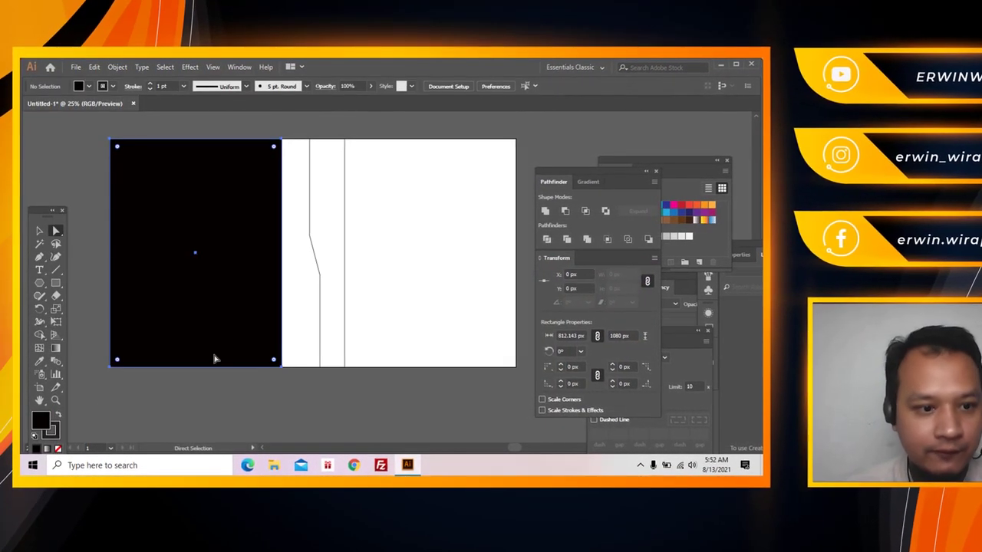
click(58, 450)
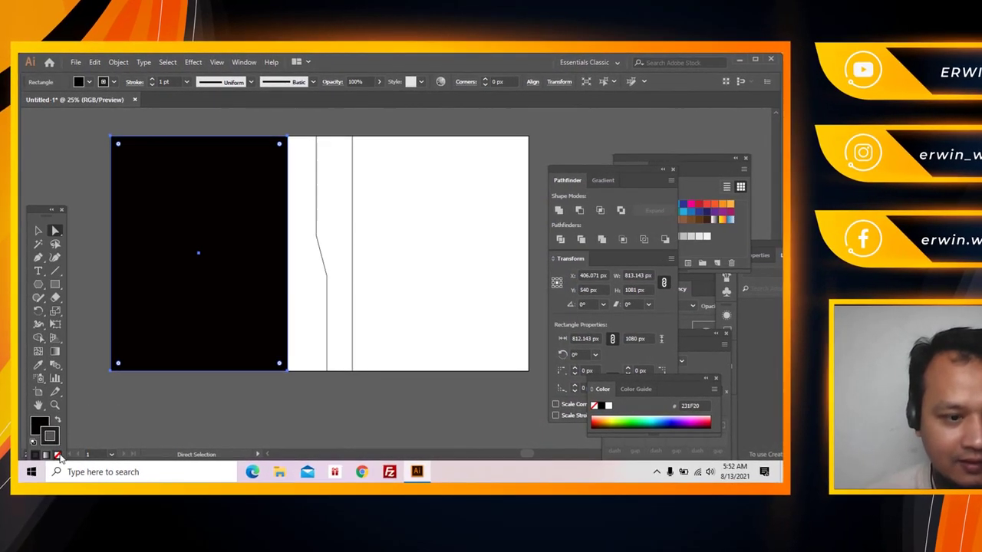
click(58, 454)
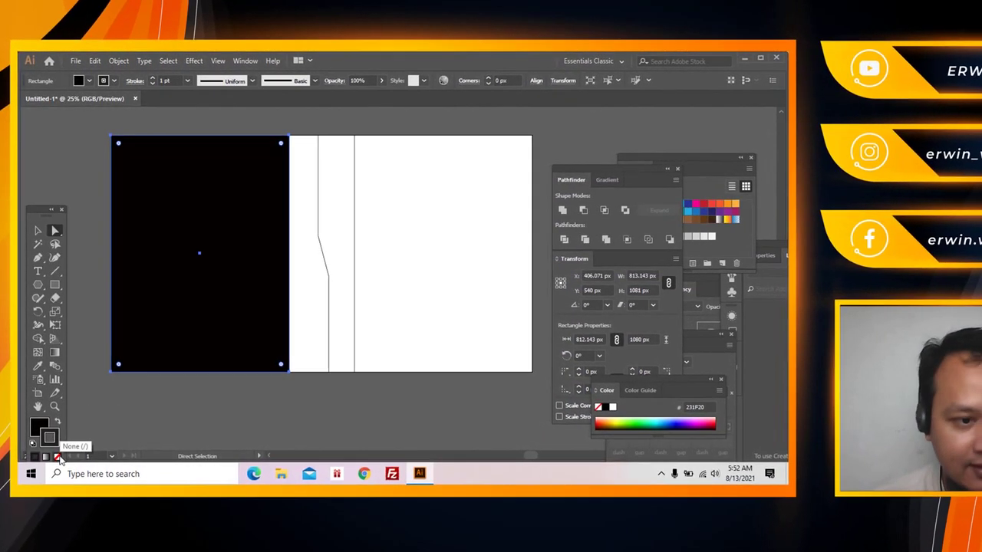
click(280, 414)
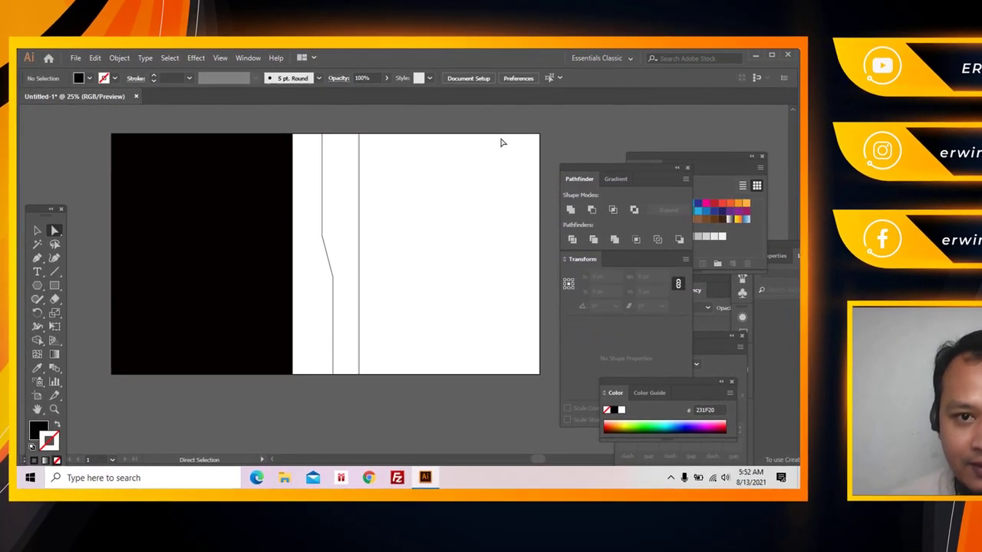
- Copy the black fill onto the right panel with the Eyedropper
click(502, 163)
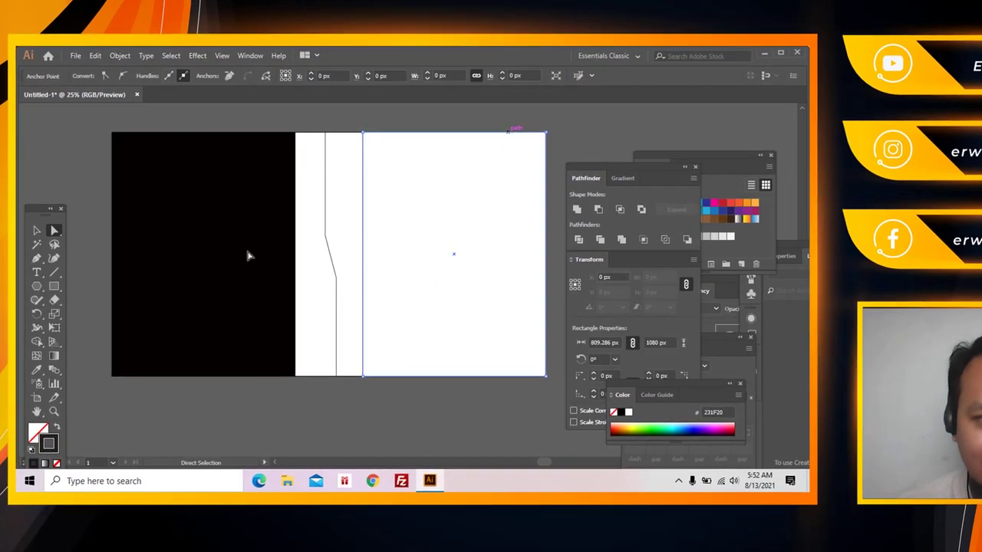
click(36, 374)
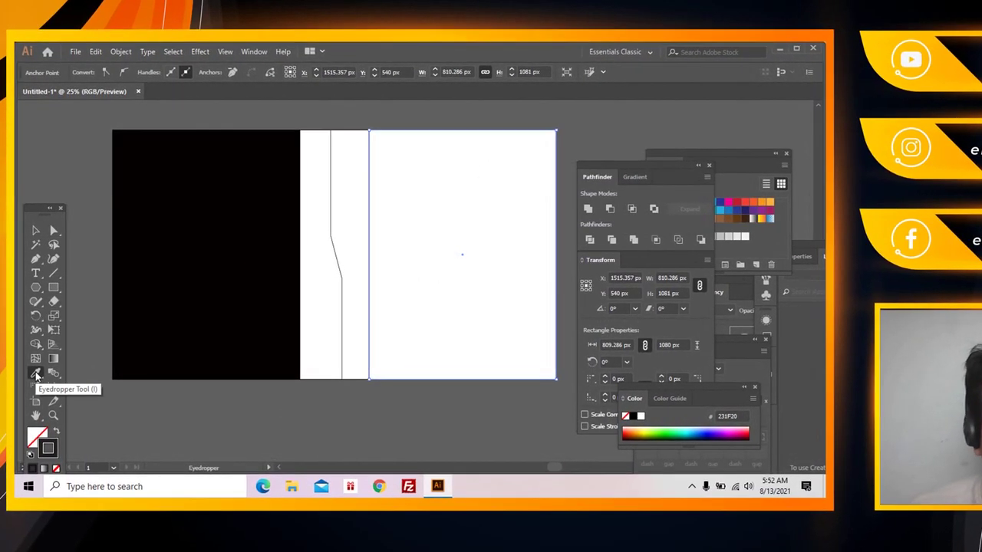
click(188, 241)
click(186, 241)
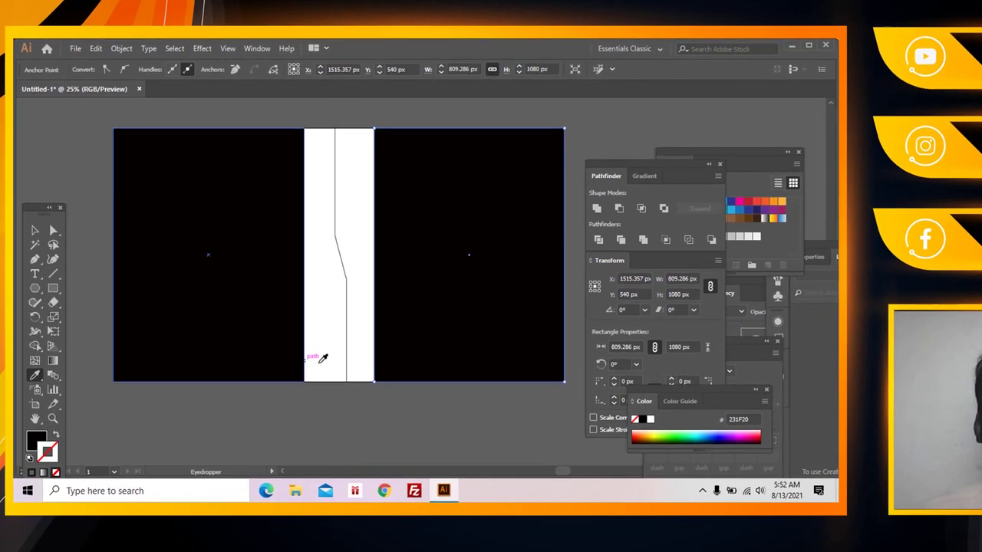
key(ctrl+shift+a)
- Fill both middle strip pieces with grey #7A7777
key(a)
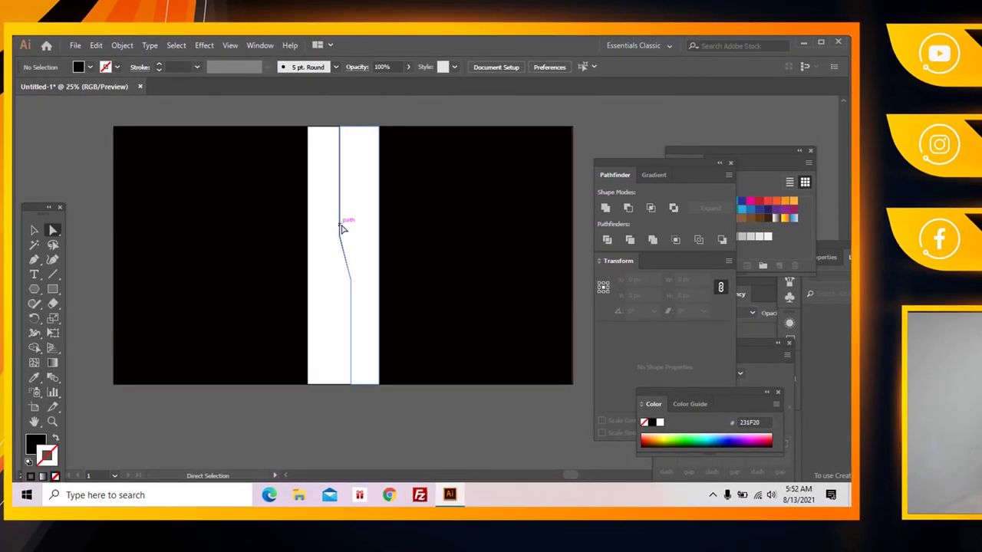
click(336, 213)
shift+click(339, 385)
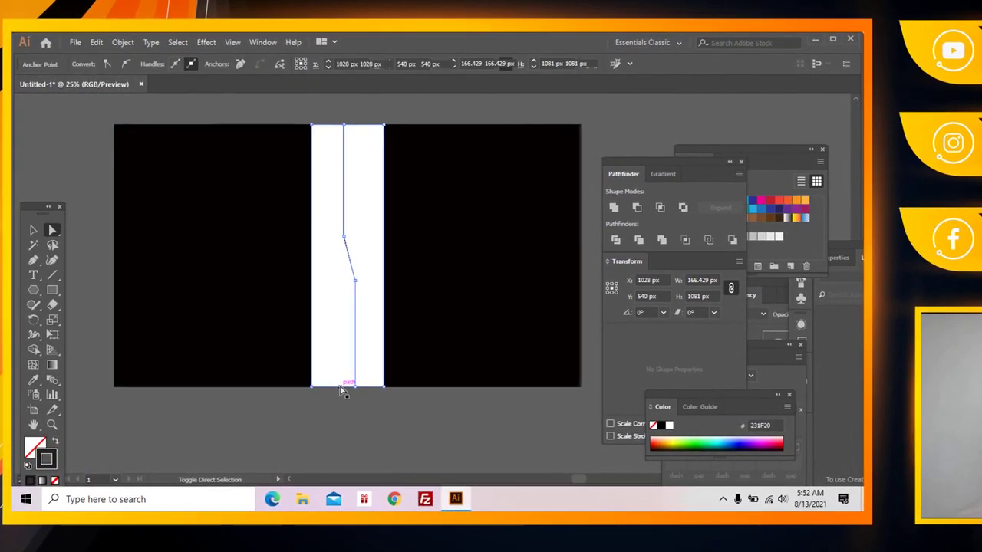
double_click(35, 449)
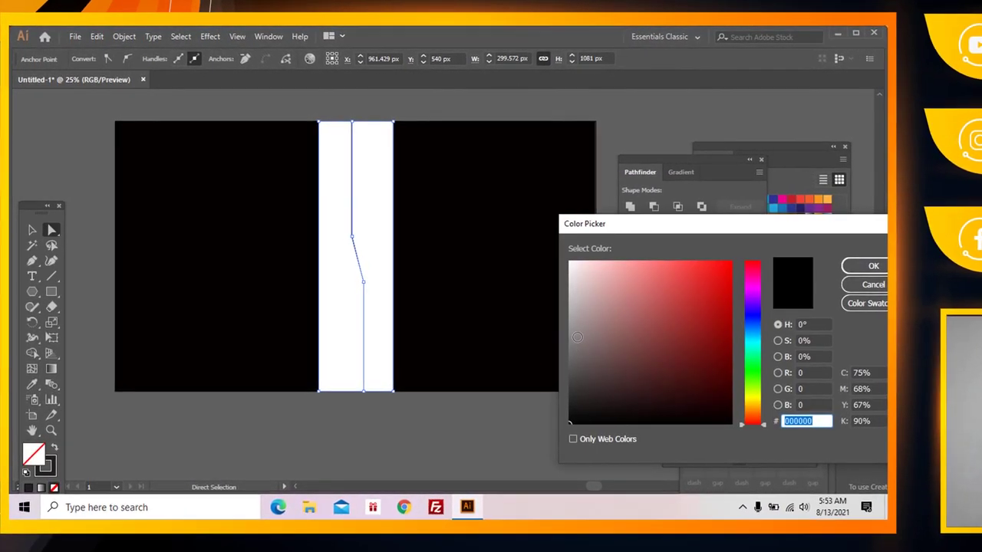
click(570, 345)
click(859, 266)
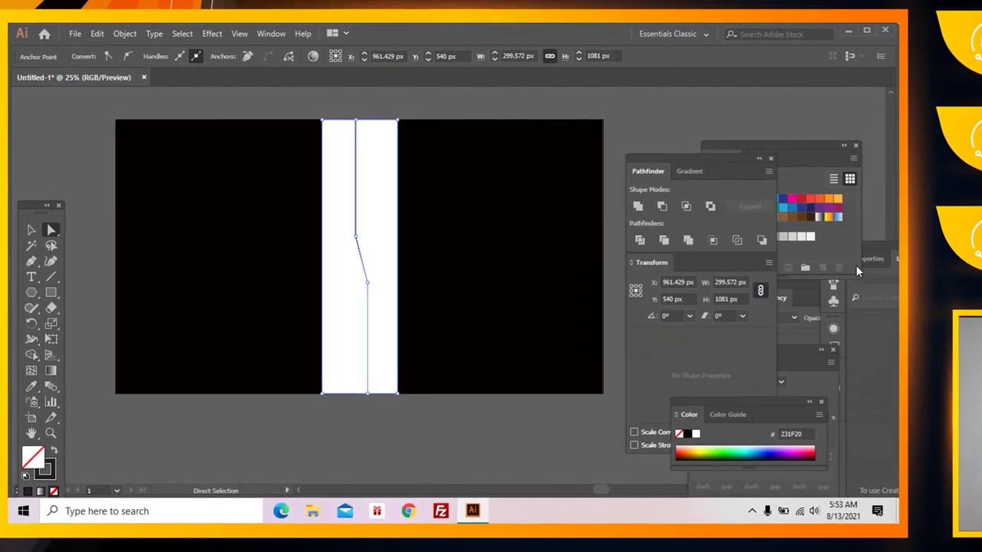
click(523, 423)
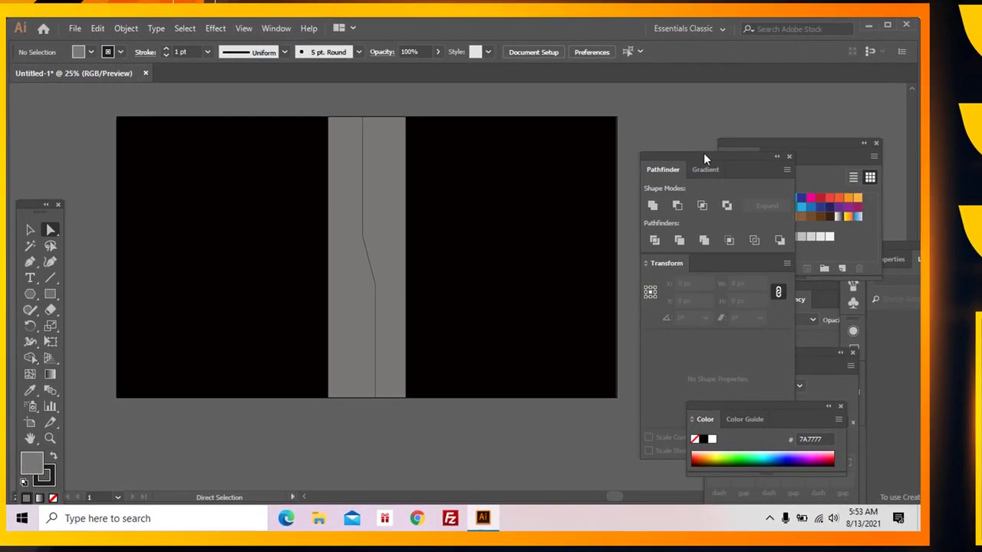
drag(703, 153, 745, 132)
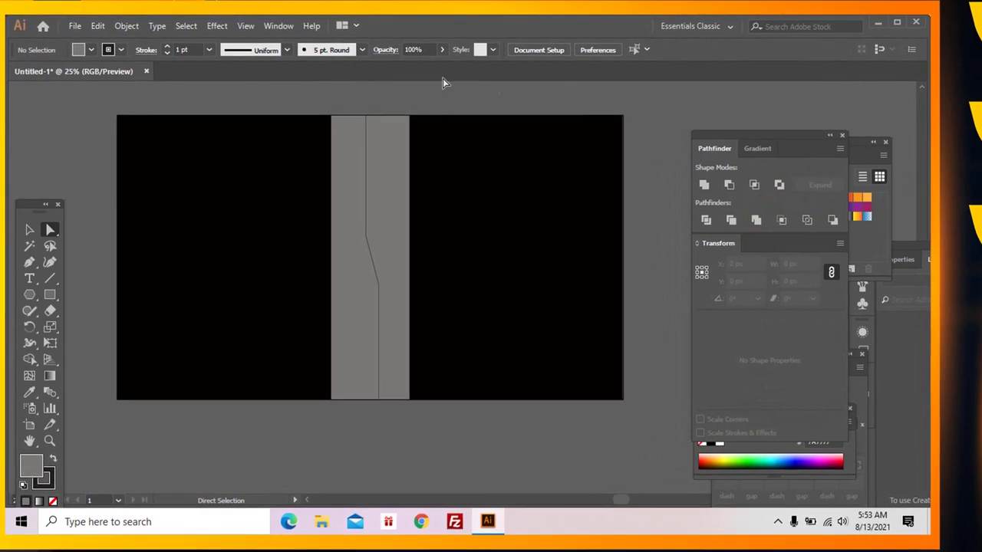
- Show the Gradient panel and float it and the Swatches panel beside the artwork
click(279, 27)
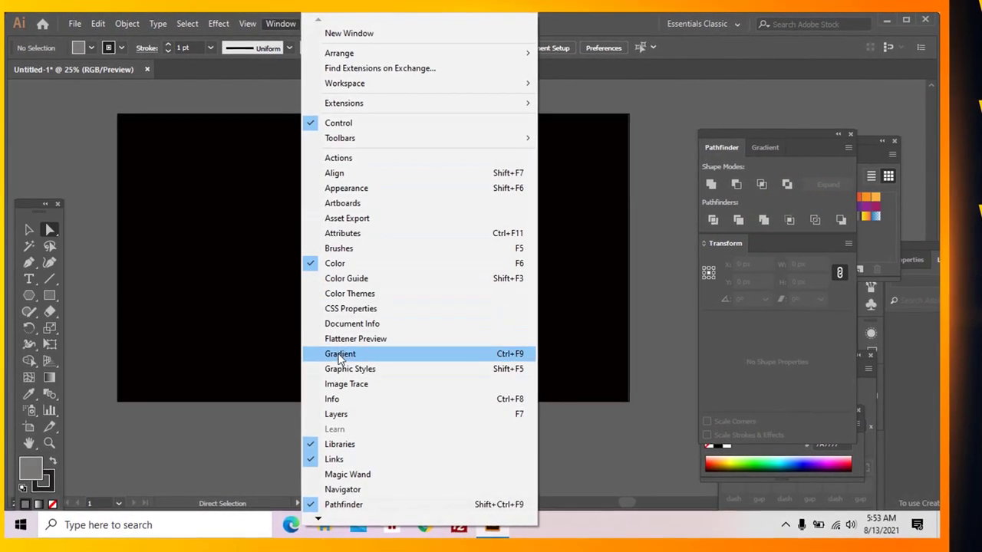
click(486, 352)
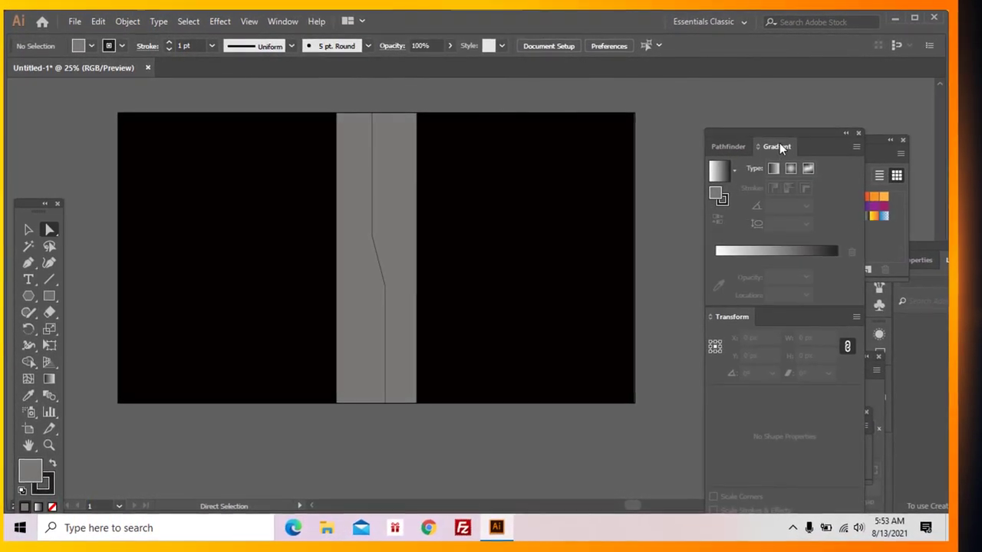
drag(780, 143, 710, 90)
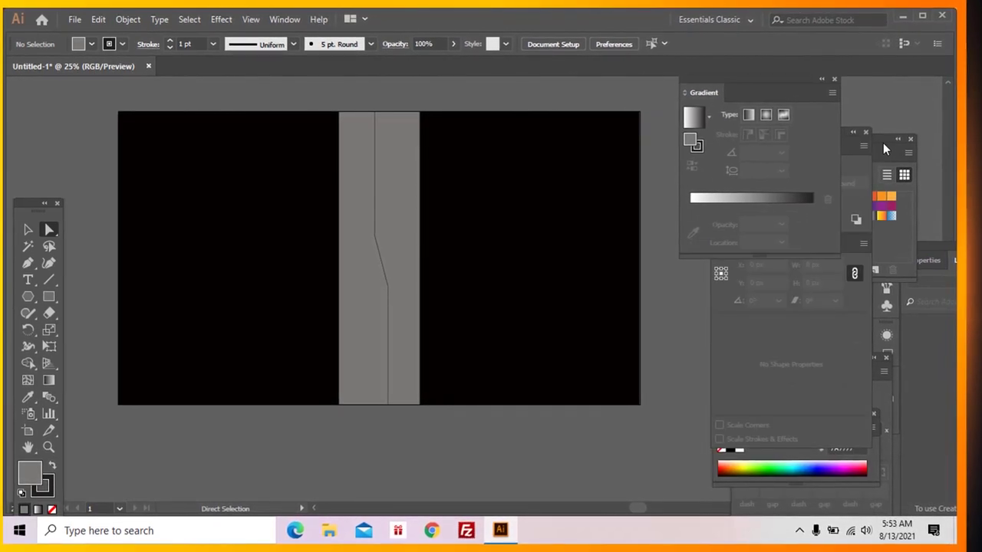
drag(882, 143, 828, 263)
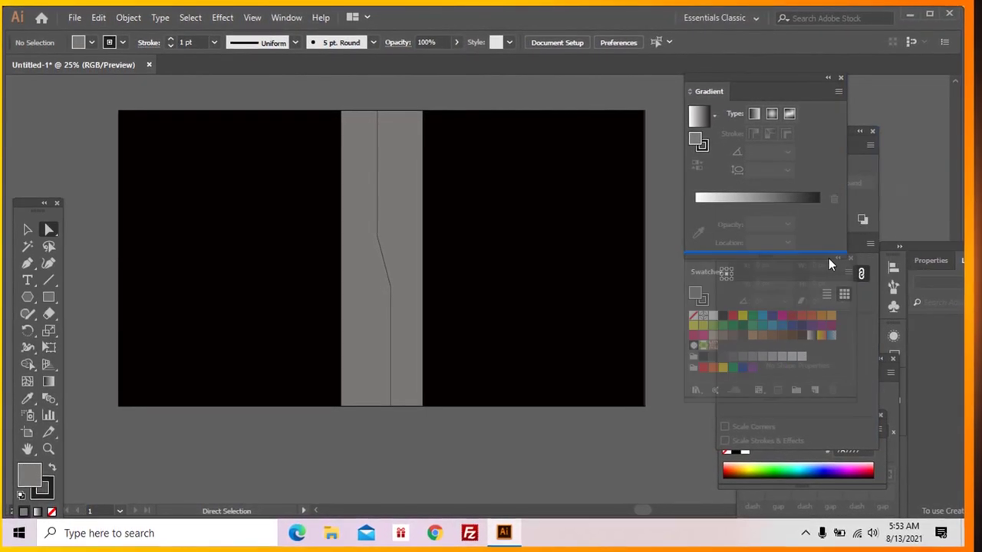
- Open the Pathfinder panel, bring Swatches to the front, and select the right grey strip piece
click(294, 17)
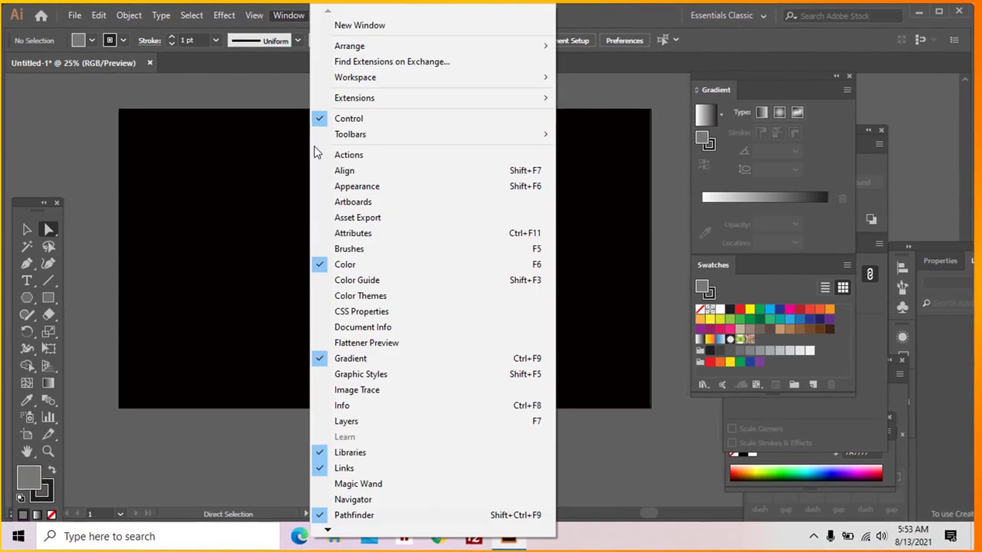
click(324, 523)
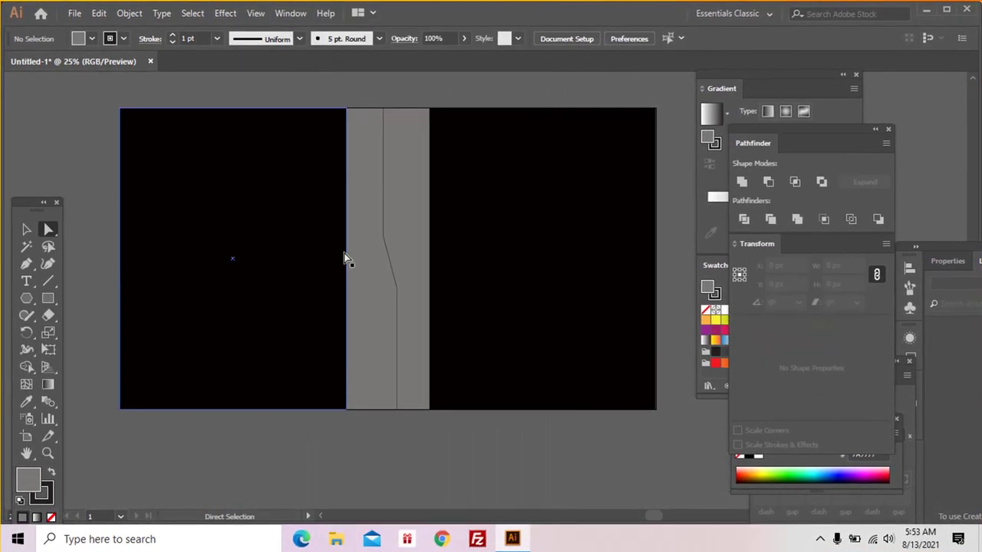
click(292, 16)
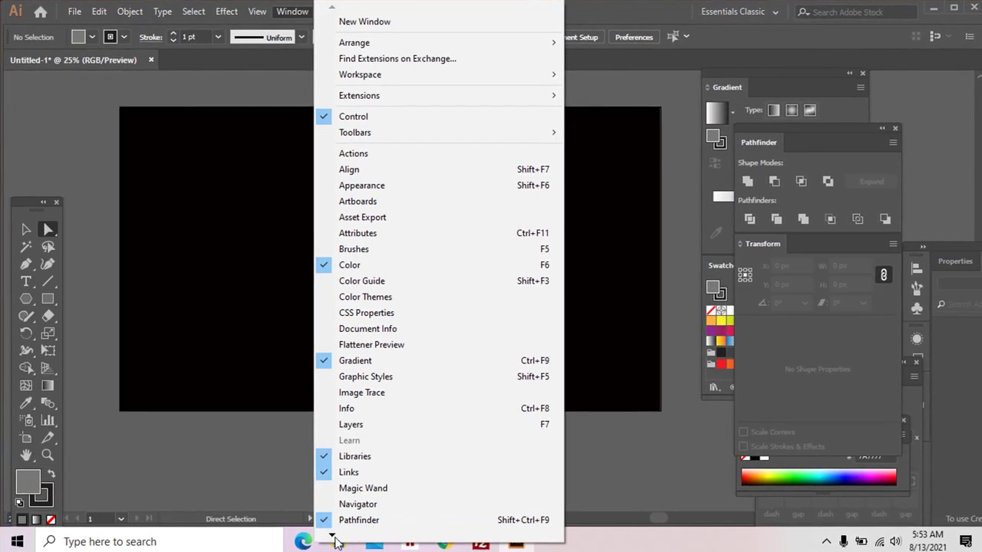
click(336, 537)
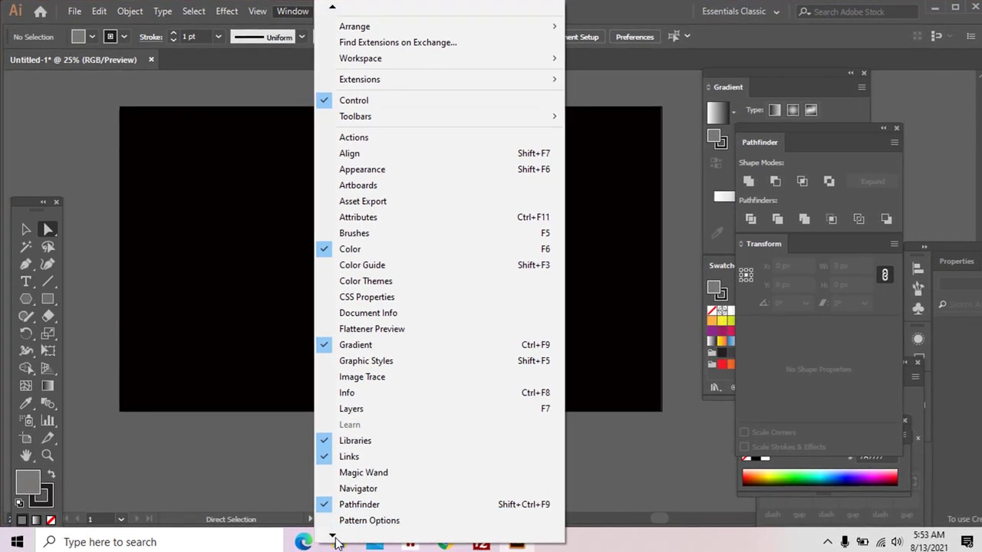
mouse_move(335, 539)
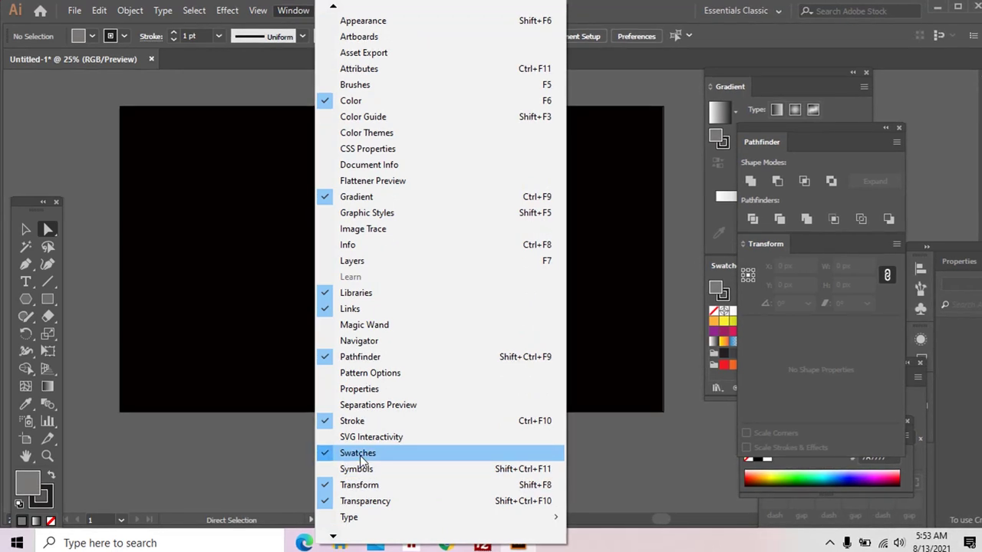
click(360, 456)
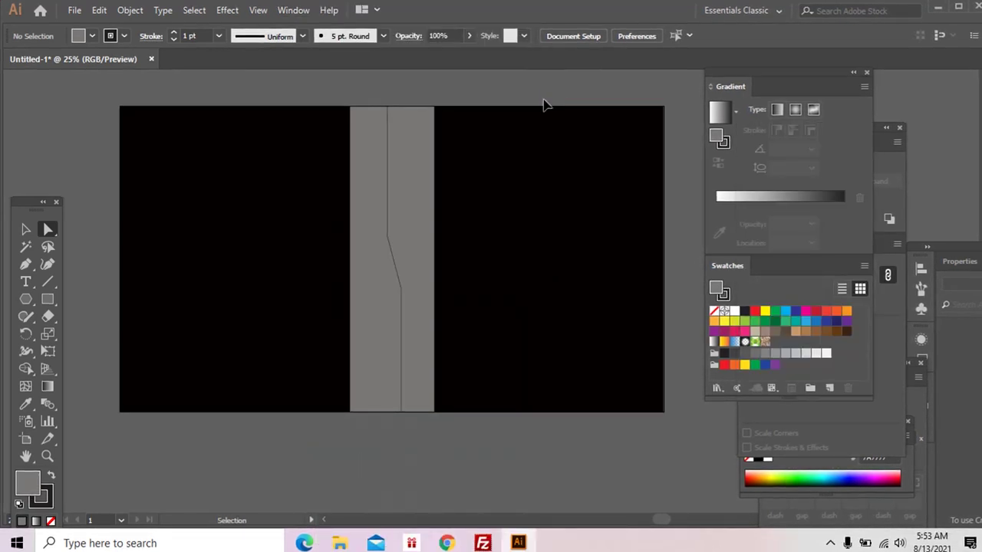
click(421, 188)
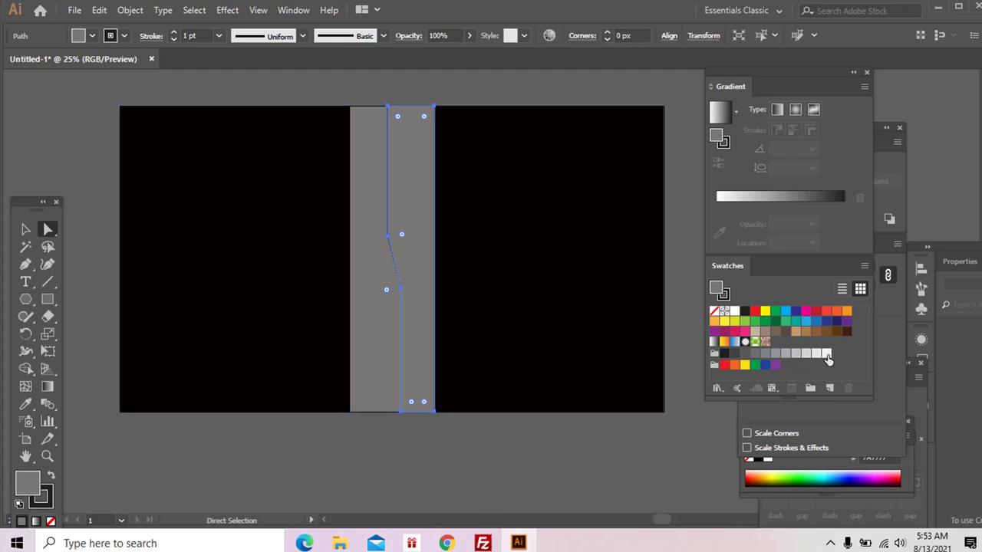
- Fill the right strip piece with a white-to-black gradient
click(737, 213)
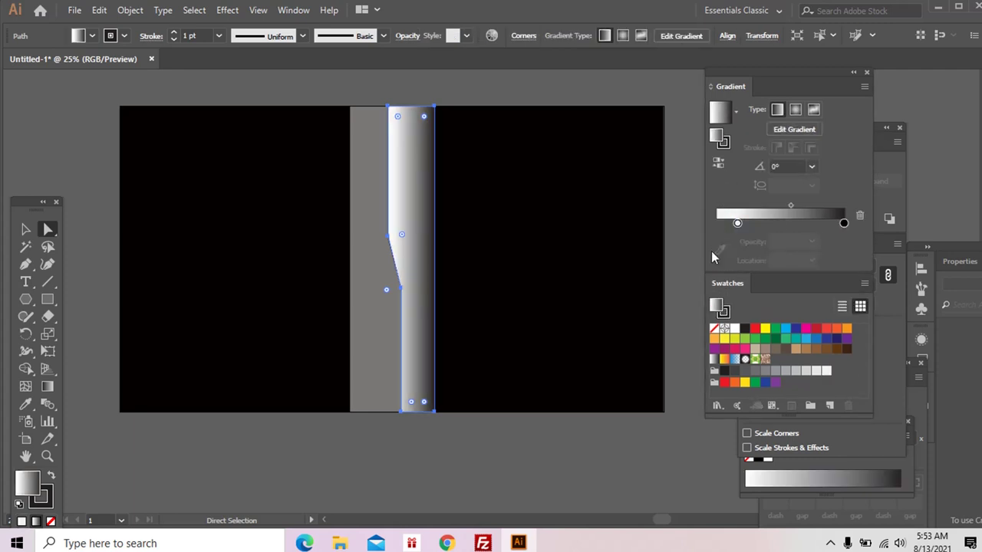
drag(735, 226, 709, 226)
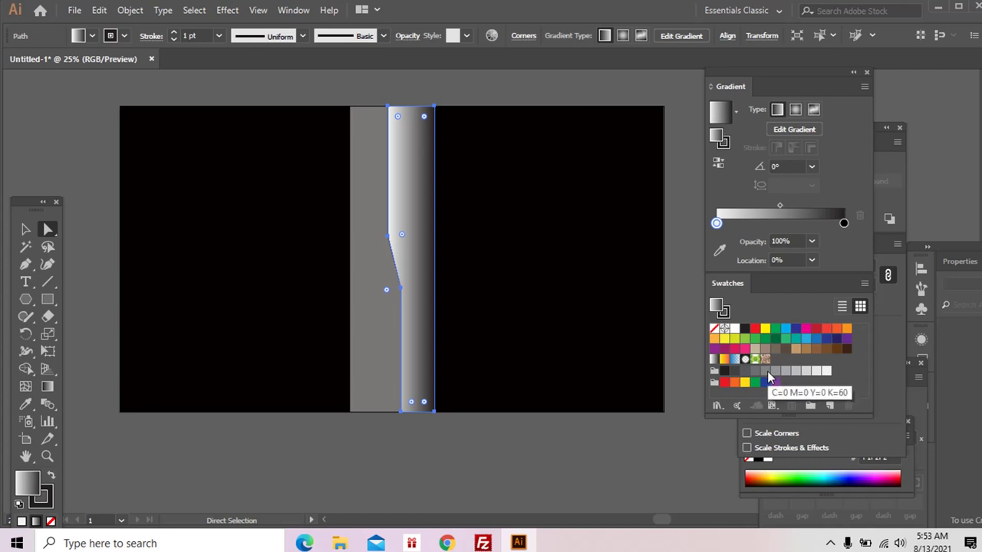
click(734, 370)
drag(756, 356, 815, 292)
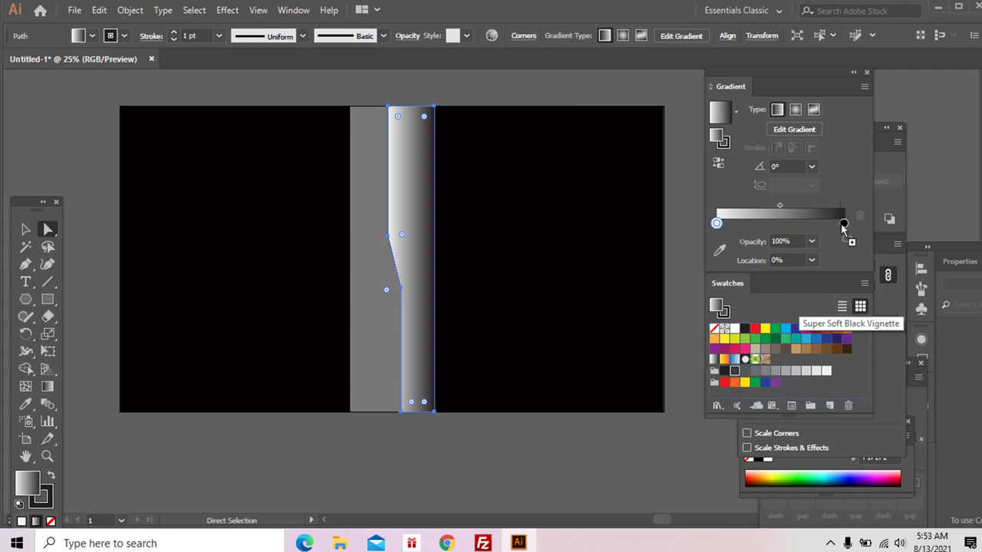
drag(843, 226, 844, 222)
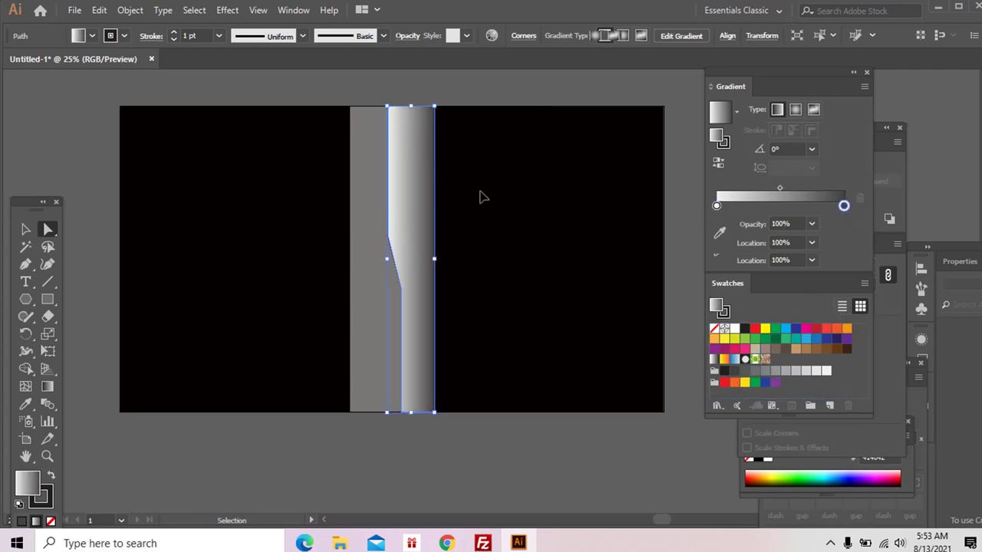
- Copy the right strip's gradient onto the left slanted strip with the Eyedropper
key(a)
click(379, 210)
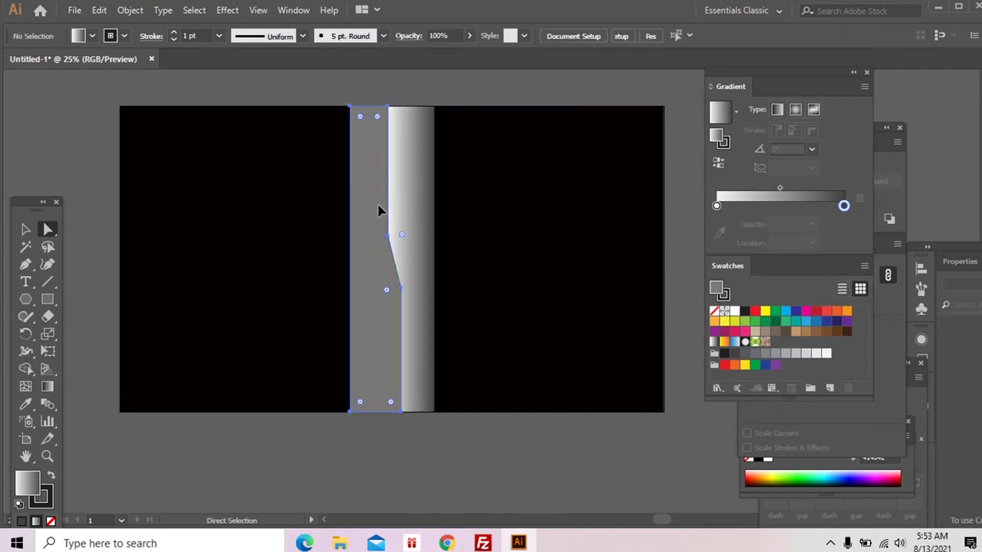
click(26, 405)
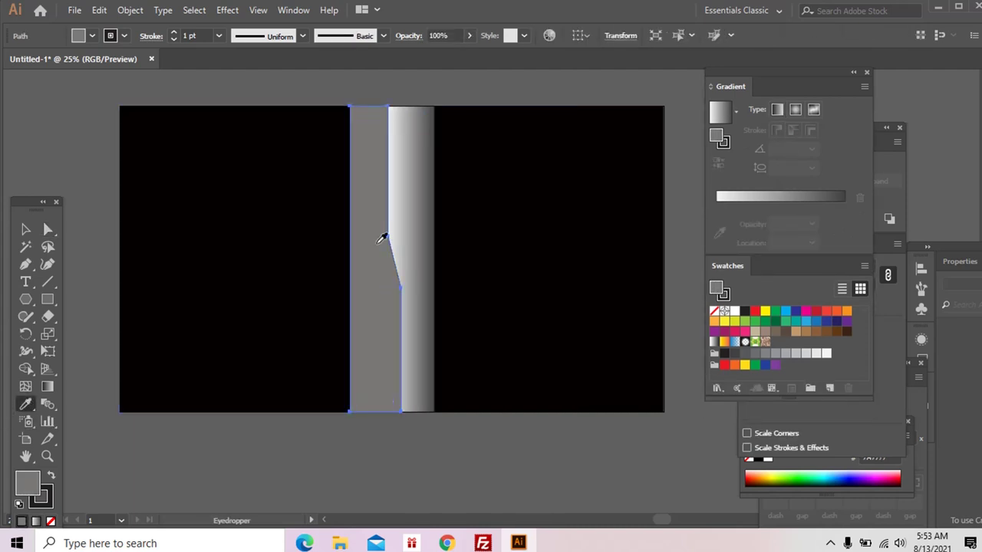
click(412, 210)
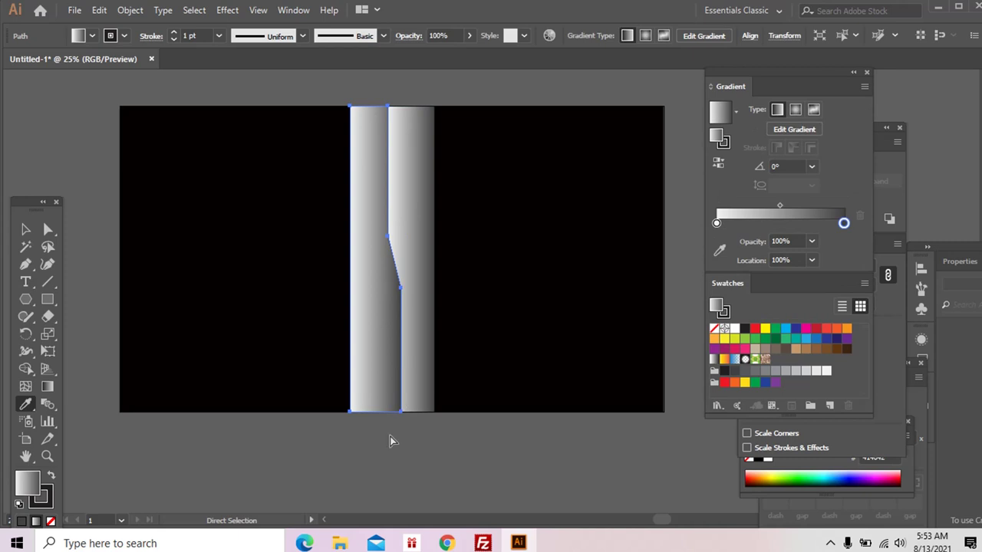
- Reverse the left strip's gradient so it runs leftward using the Gradient tool
key(a)
click(385, 321)
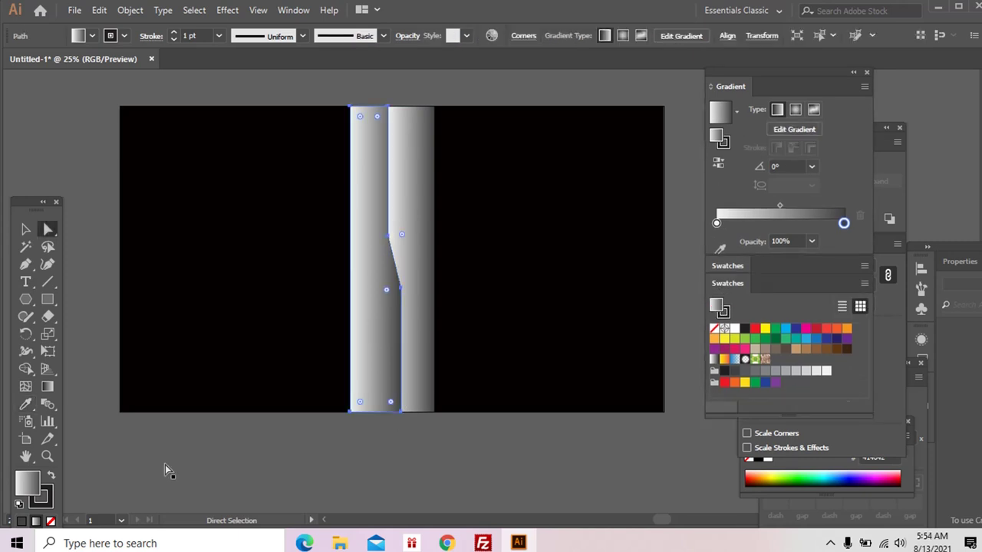
click(46, 389)
click(400, 258)
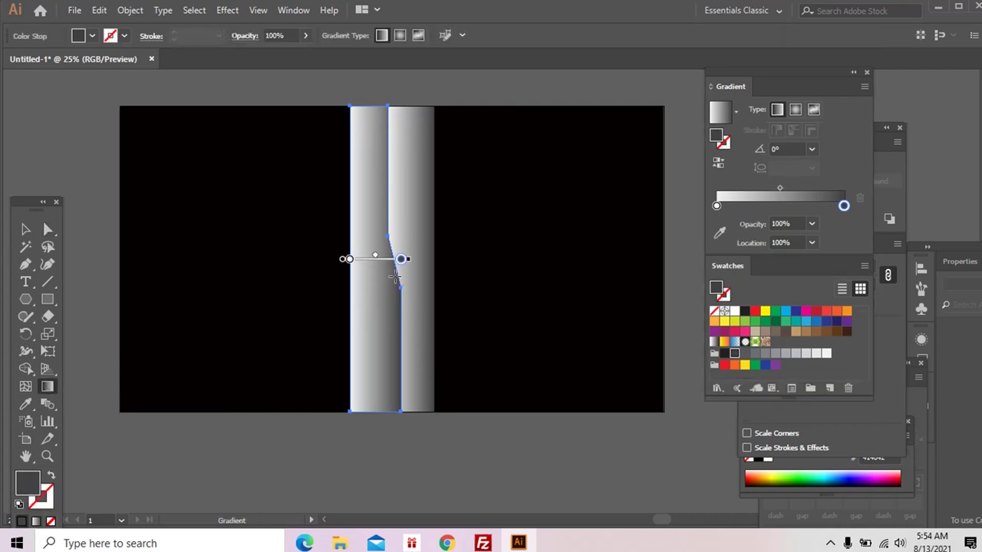
drag(396, 278, 344, 277)
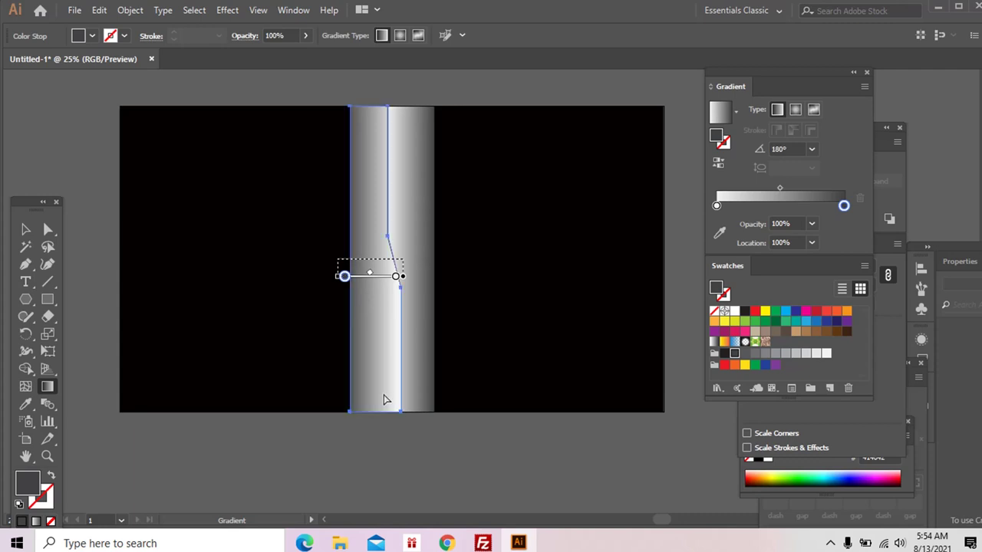
- Set the stroke of both gradient strips to None
ctrl+click(402, 226)
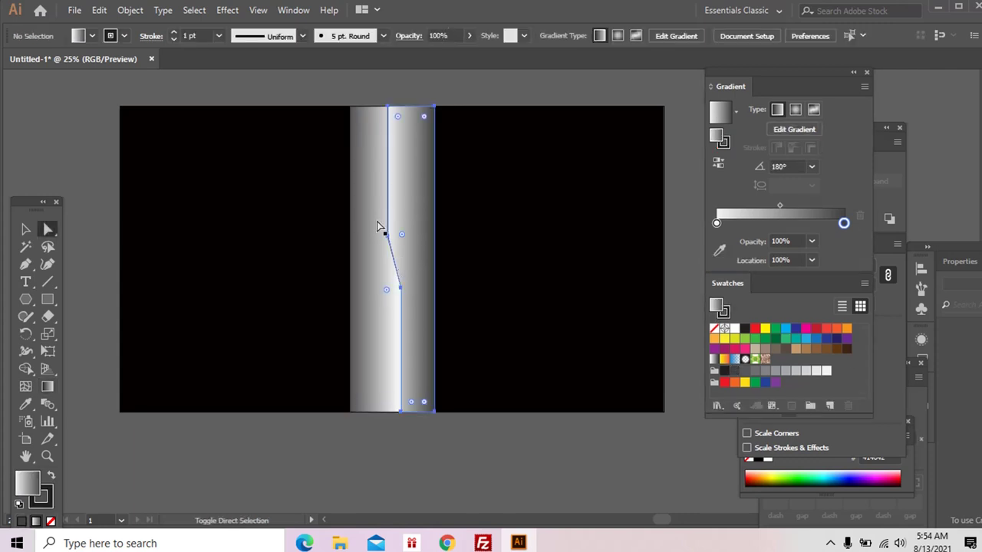
ctrl+click(377, 226)
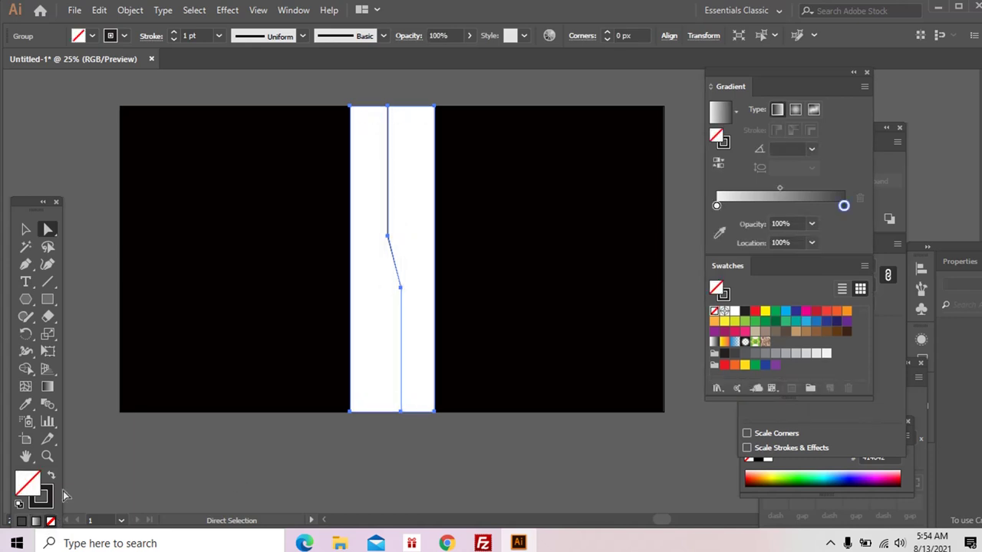
click(49, 496)
click(51, 522)
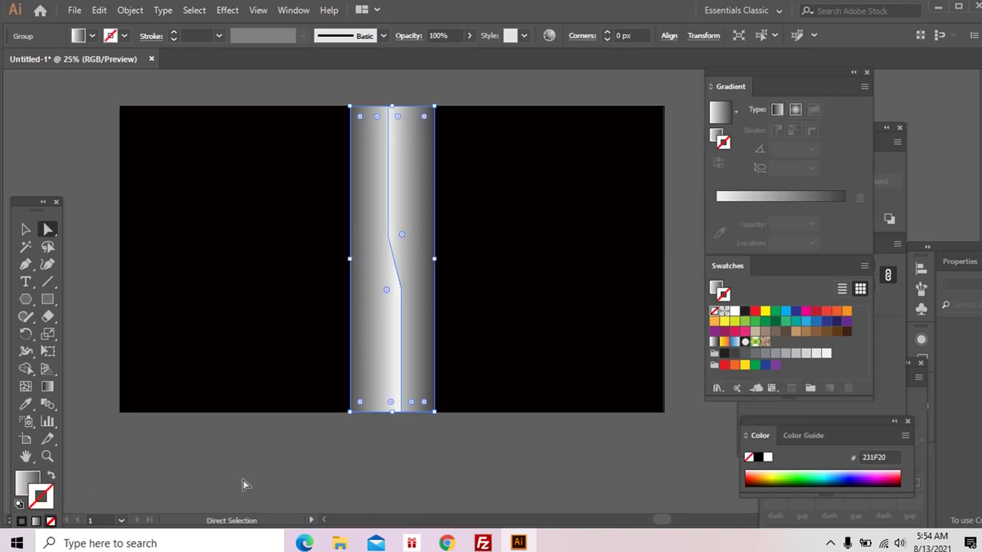
click(398, 448)
- Reselect both gradient strips together, ready for offsetting
drag(432, 432, 430, 420)
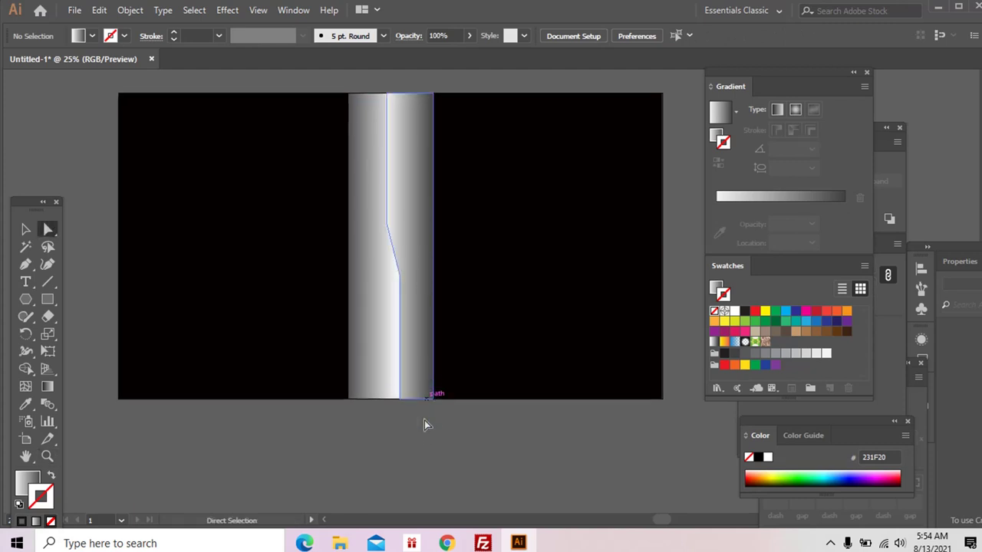
click(411, 186)
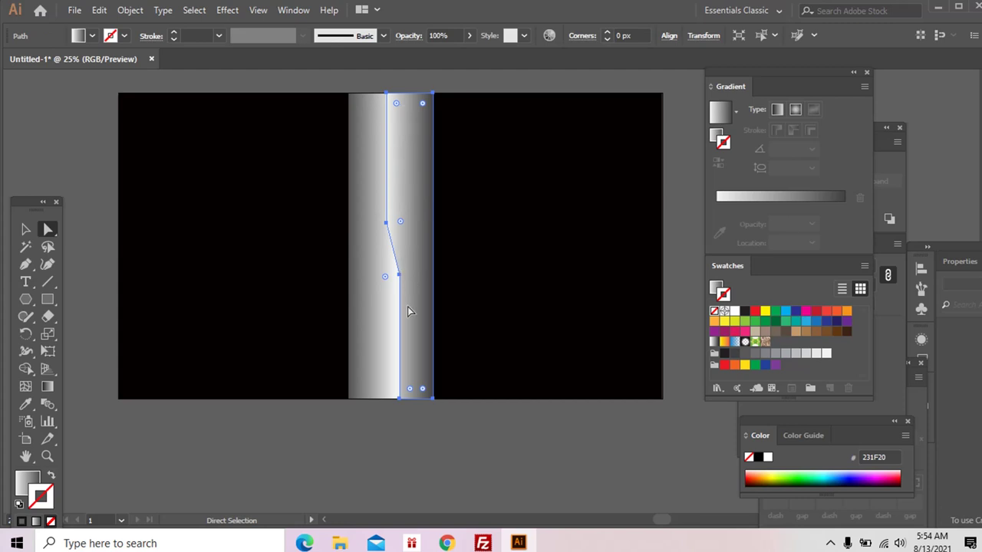
shift+click(366, 219)
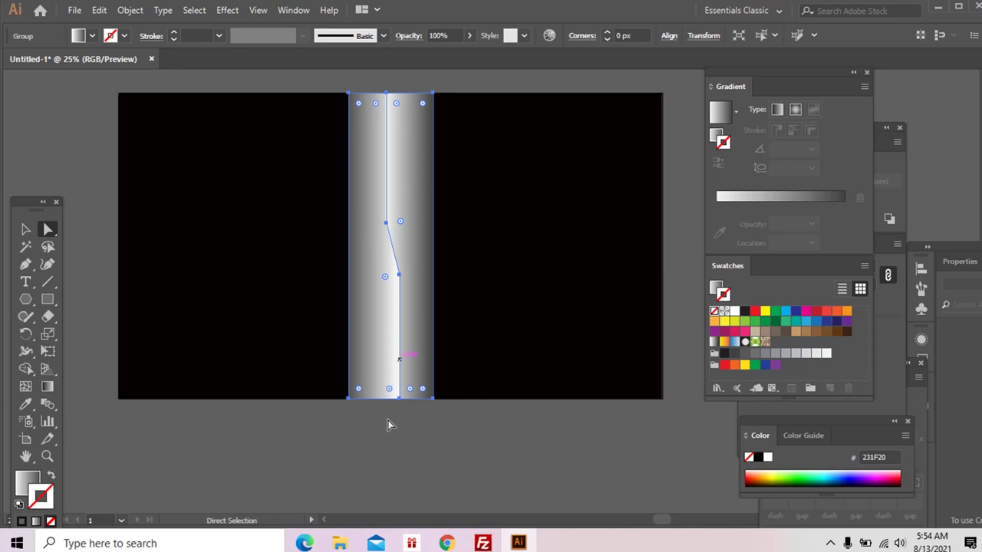
key(ctrl+shift+a)
click(409, 152)
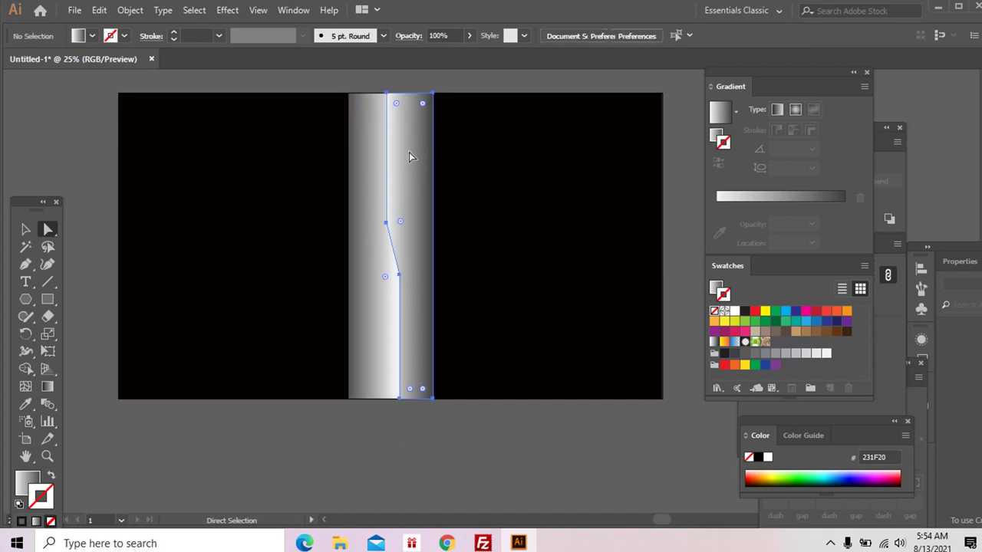
- Apply Offset Path at -15 px to both strips with Preview on, then deselect
click(130, 10)
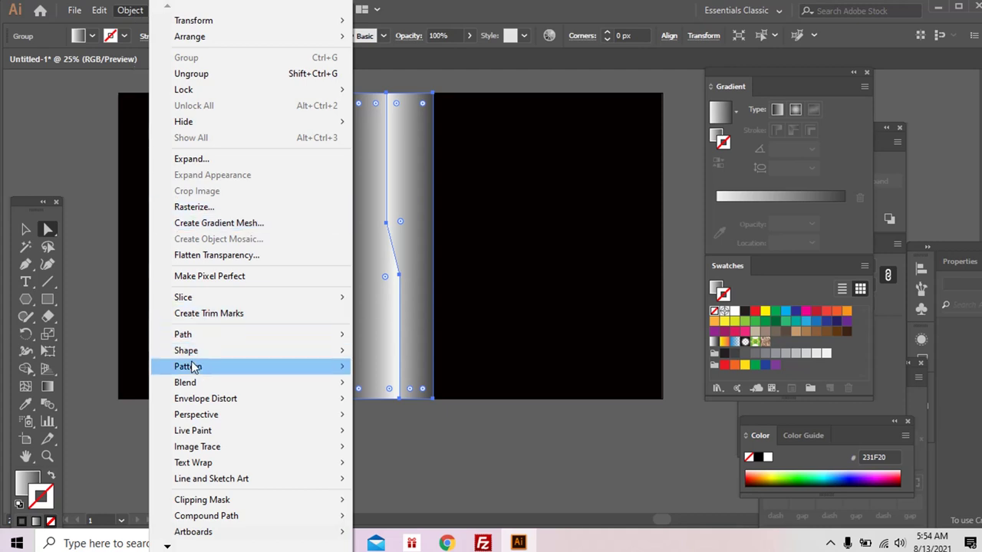
mouse_move(197, 339)
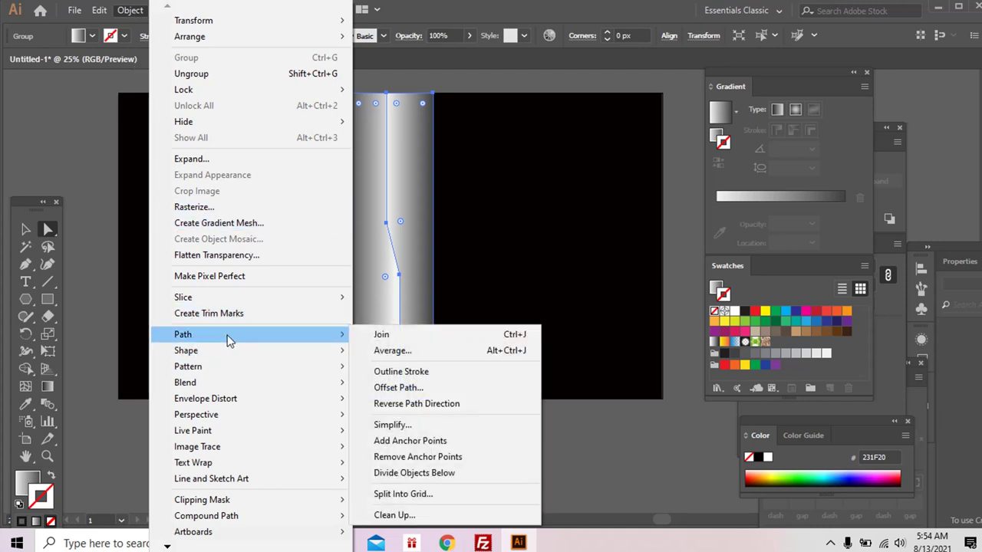
click(397, 388)
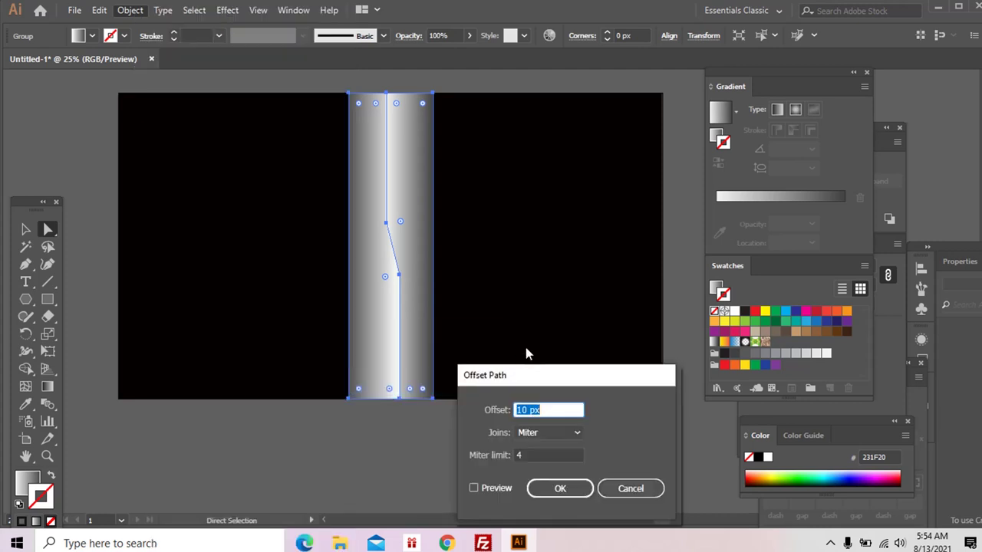
drag(586, 381, 659, 319)
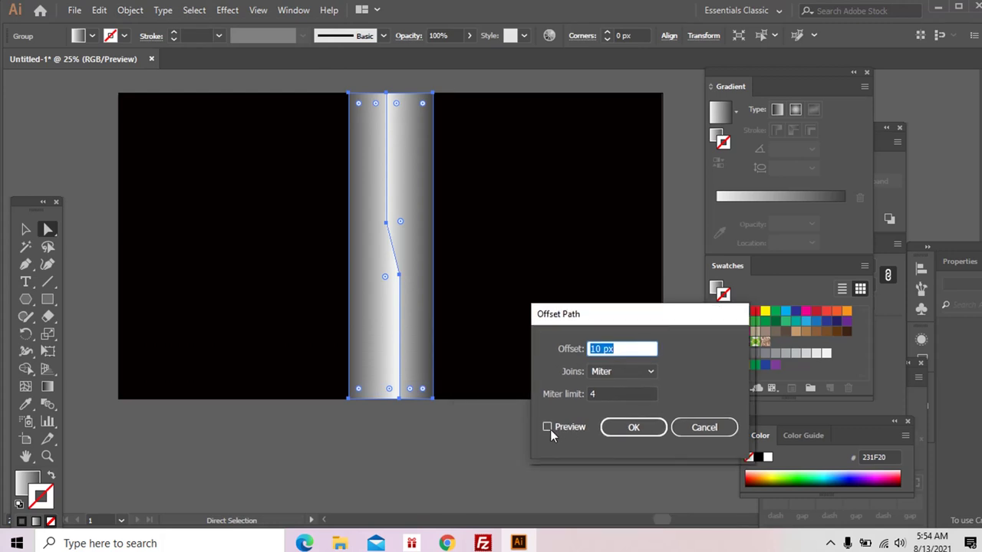
text(-)
click(549, 425)
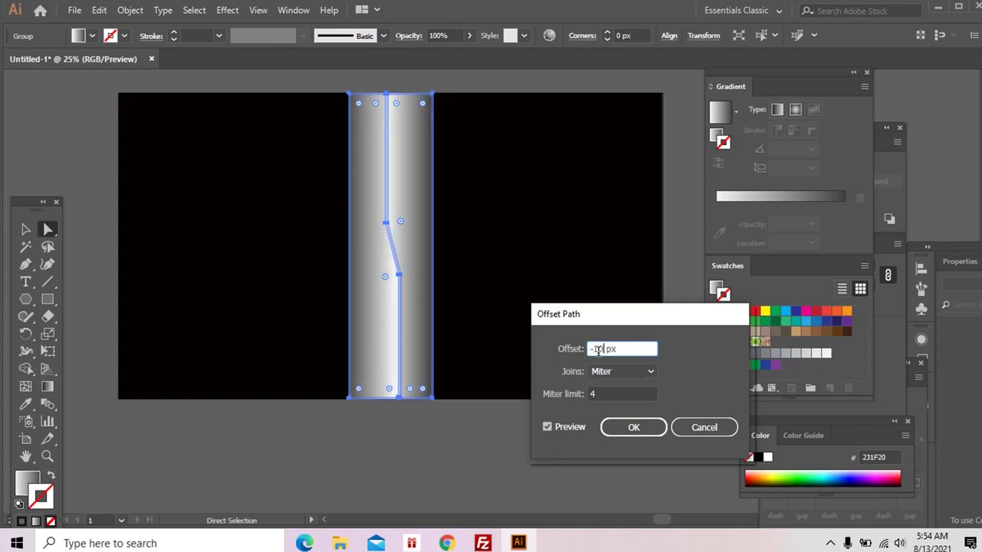
click(546, 427)
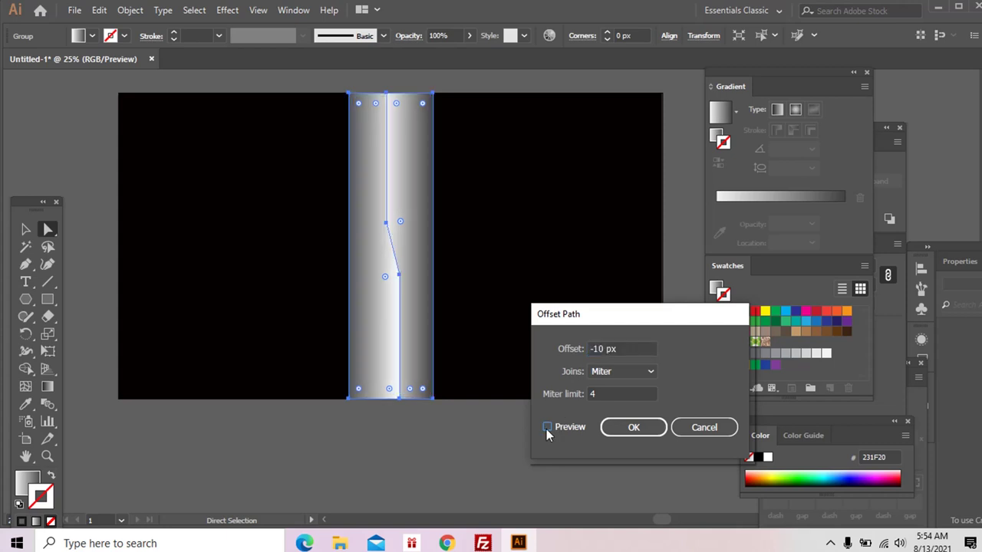
click(545, 429)
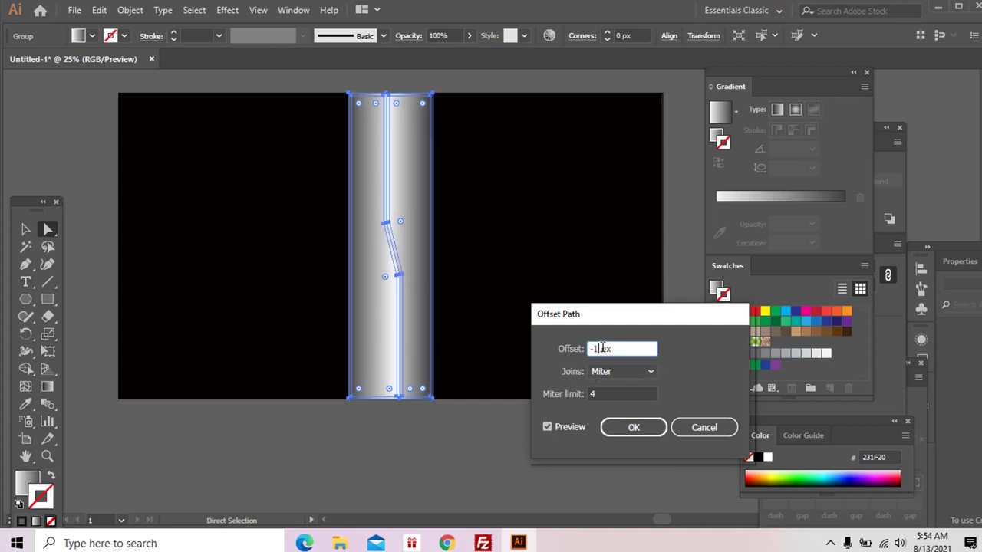
click(546, 428)
click(547, 427)
click(651, 433)
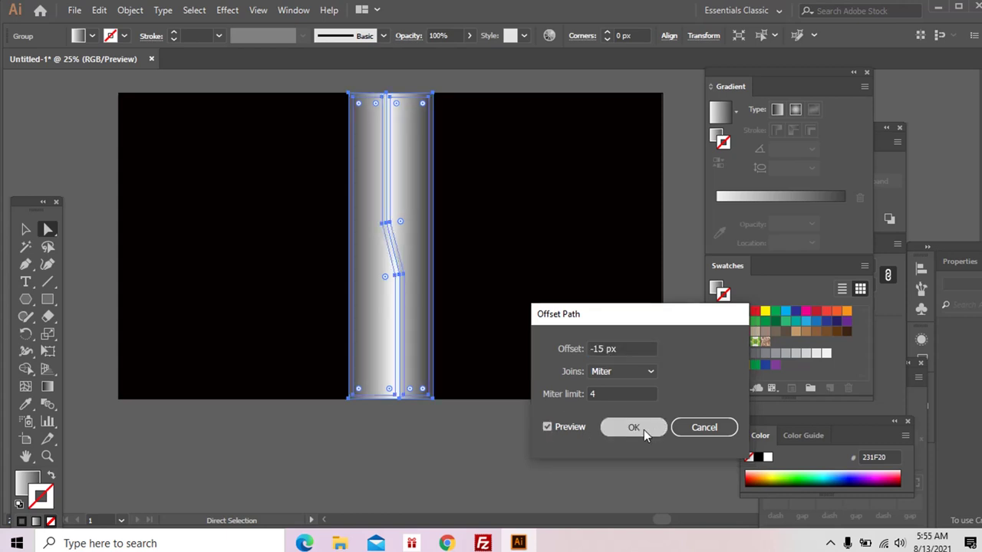
click(498, 450)
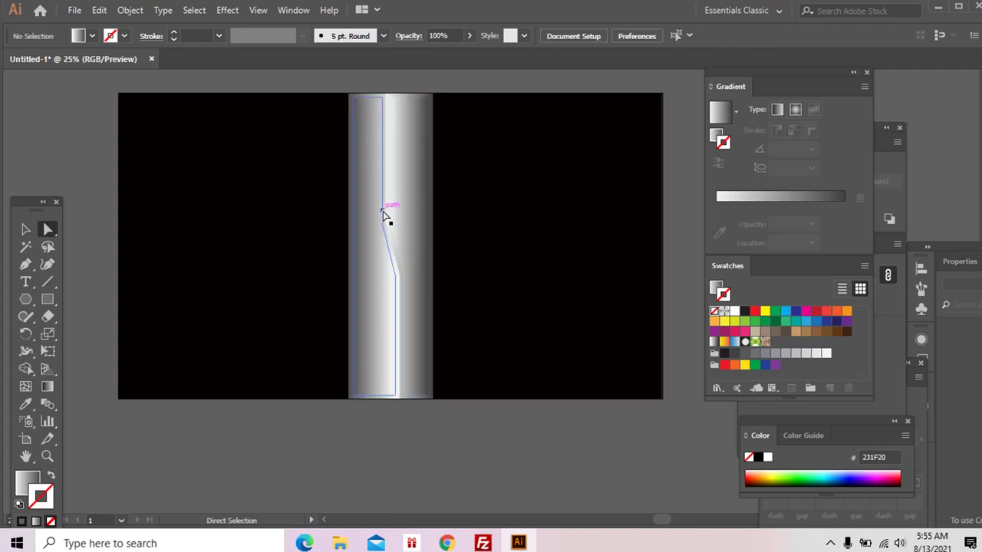
- Zoom to 33.33% on the strips and drag the inset strip's left anchor upward
click(403, 167)
key(z)
click(451, 231)
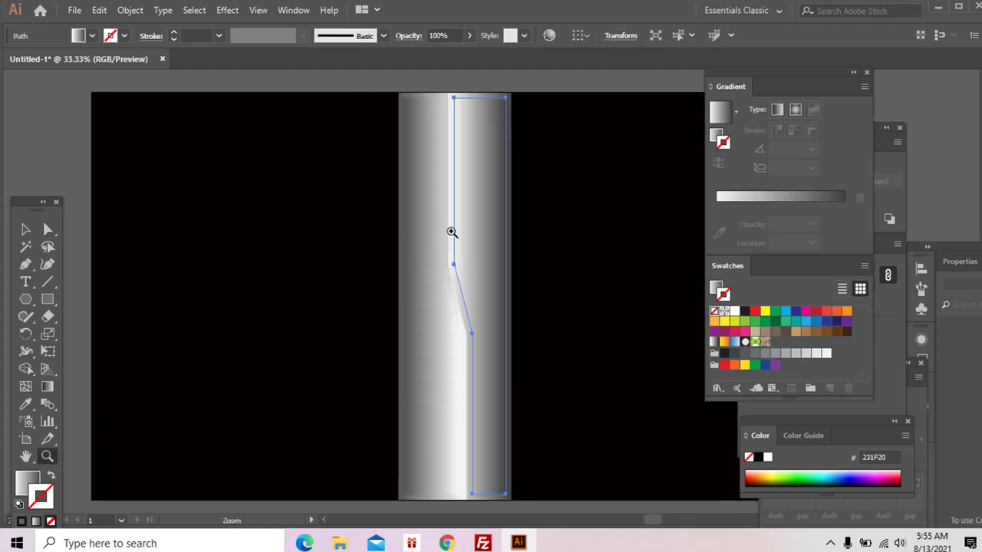
drag(452, 232, 421, 241)
key(a)
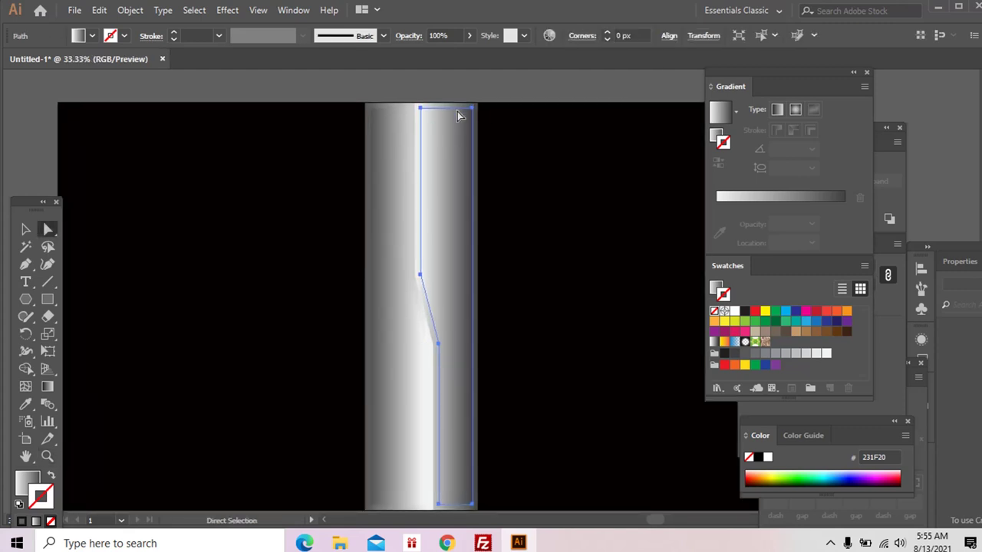
key(ctrl+shift+a)
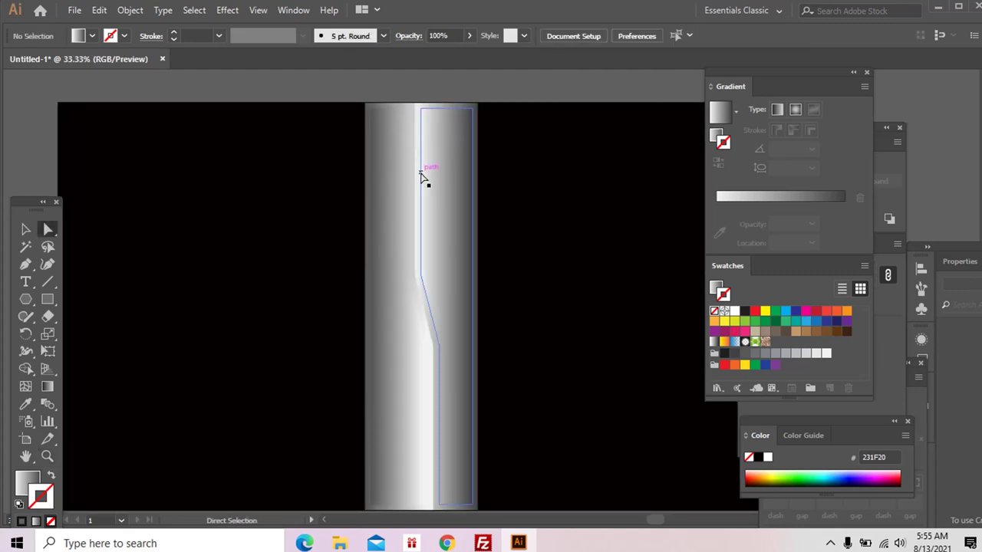
drag(419, 177, 417, 162)
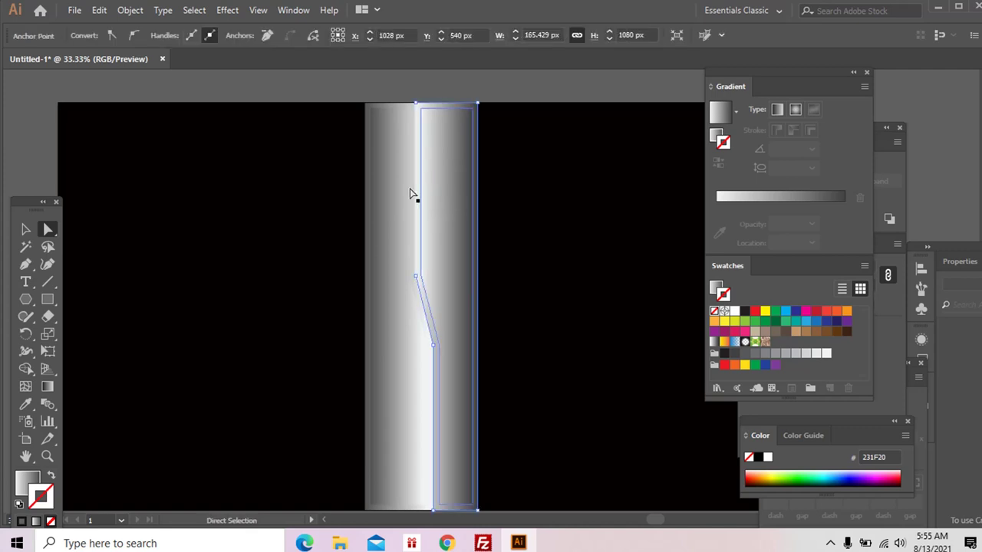
- Pull the inset right strip's top anchors up to the artboard's top edge
scroll(429, 186, down, 1)
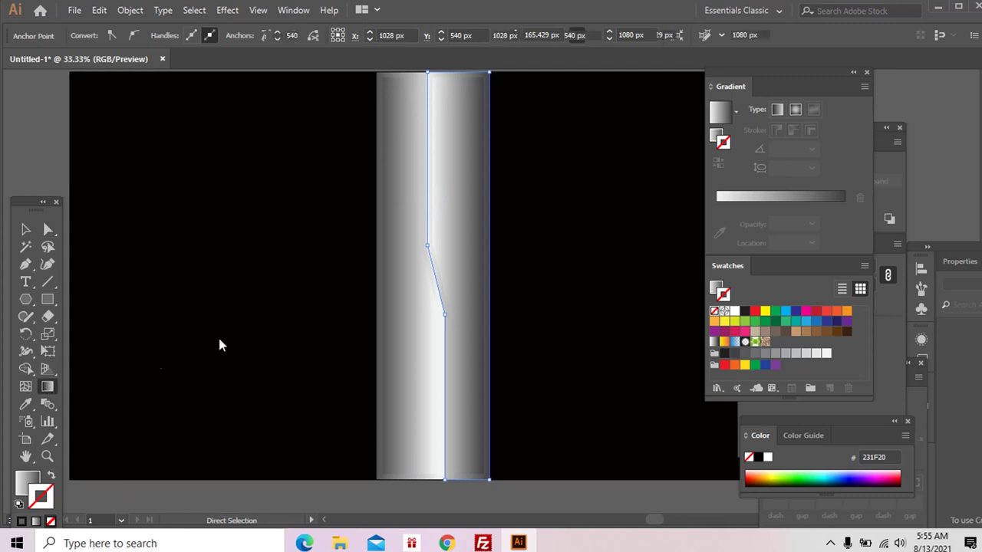
key(g)
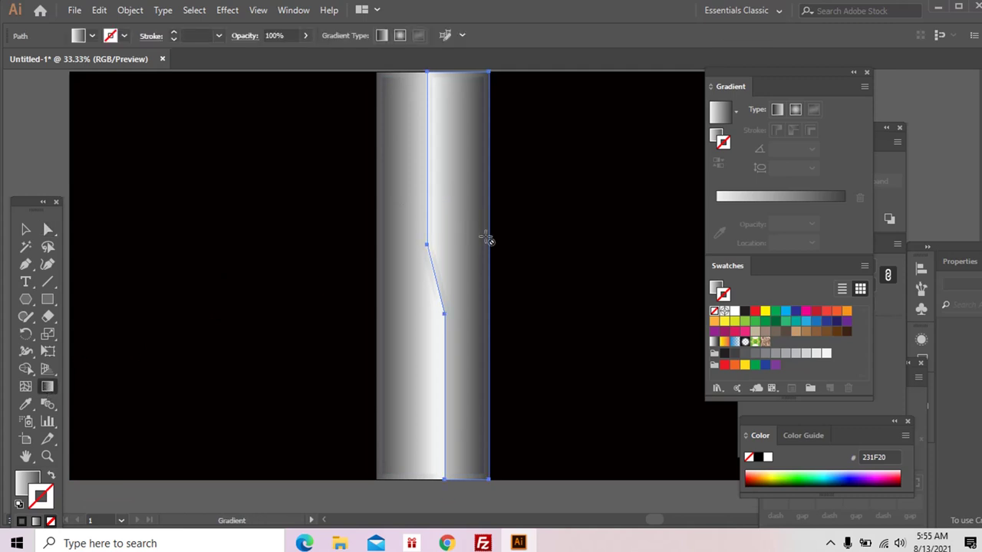
key(v)
click(449, 159)
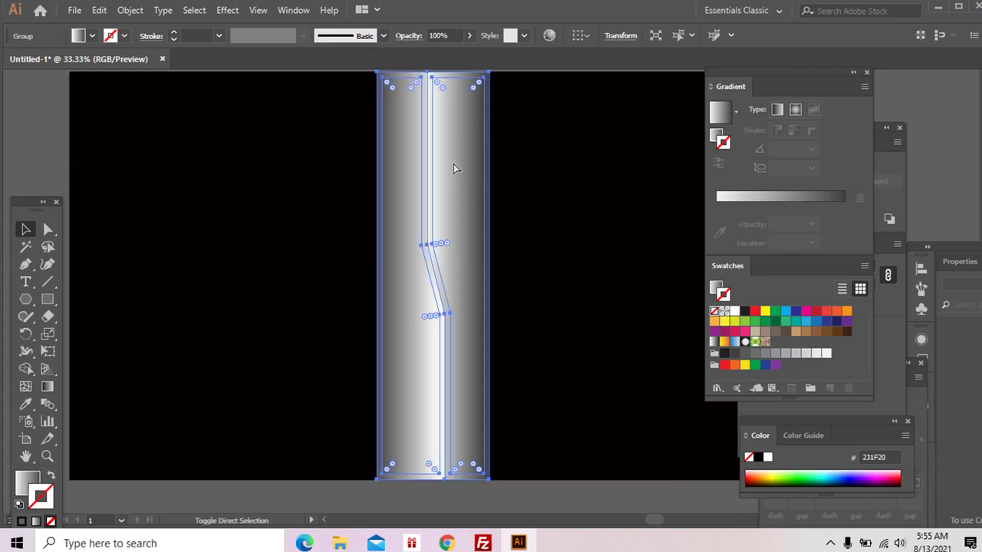
drag(533, 106, 536, 111)
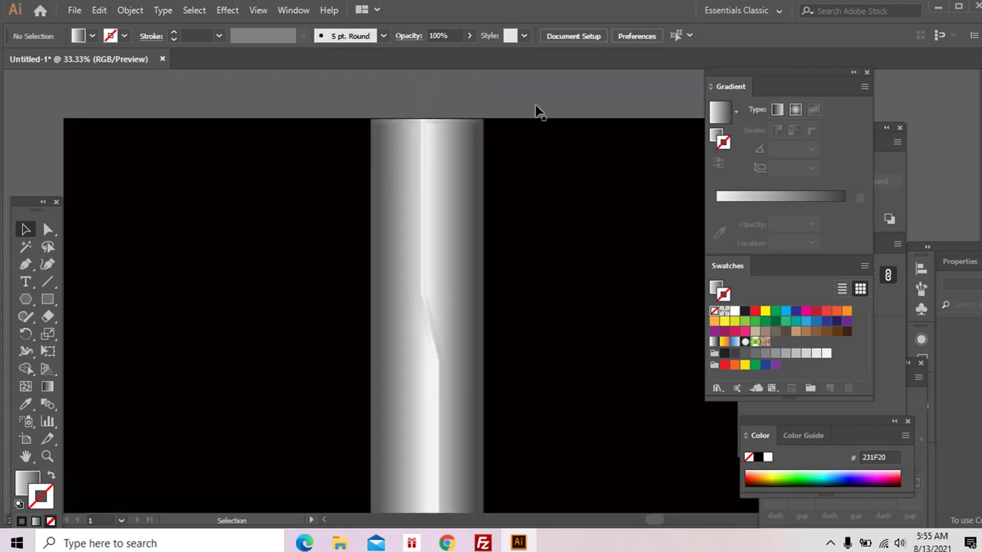
key(a)
click(480, 124)
drag(480, 128, 483, 119)
drag(389, 230, 398, 198)
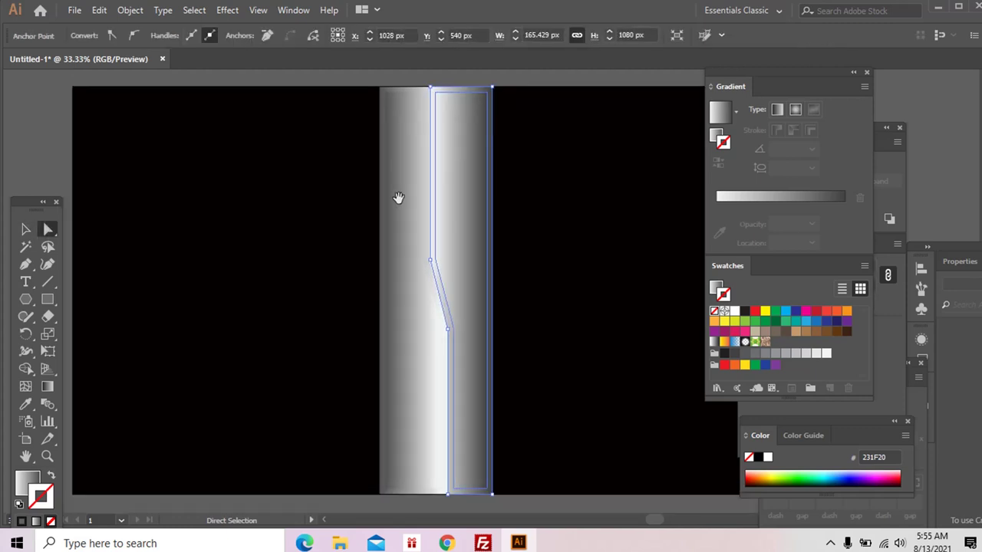
- Redraw a linear gradient across the right panel, then reframe the view on the gate
click(48, 387)
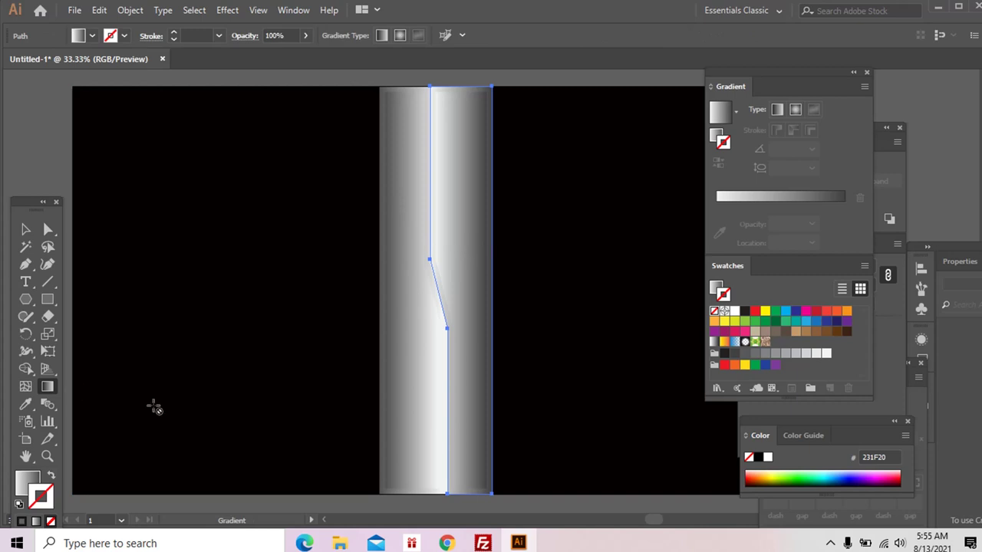
click(31, 482)
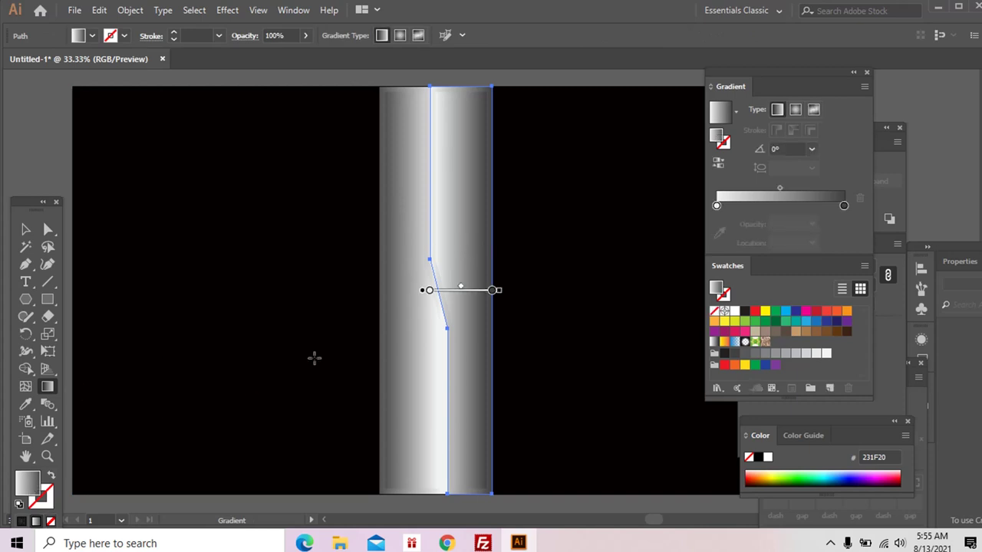
mouse_move(438, 272)
mouse_down()
mouse_move(491, 268)
mouse_move(449, 283)
mouse_move(431, 263)
mouse_move(499, 287)
mouse_move(492, 246)
mouse_move(427, 249)
mouse_up()
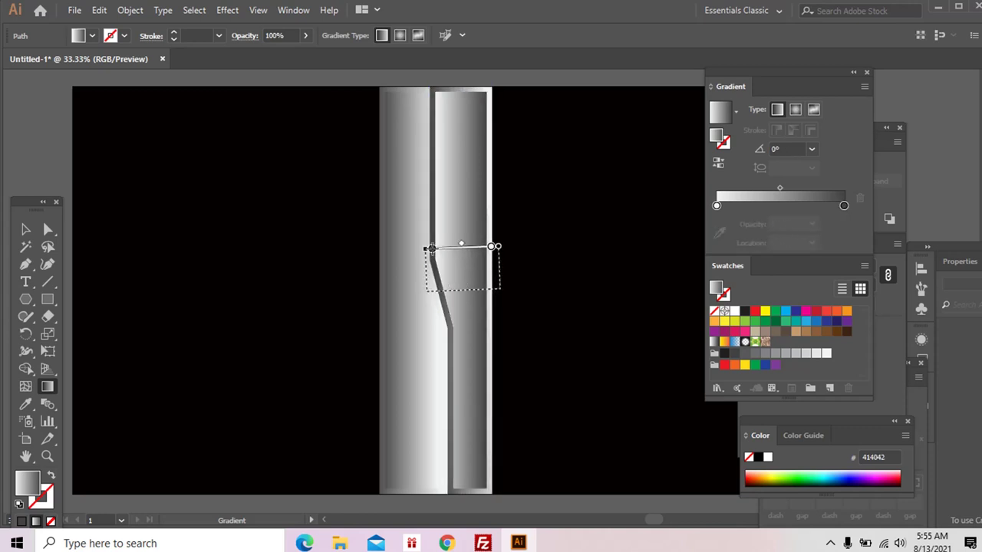
key(z)
alt+click(396, 313)
alt+click(424, 316)
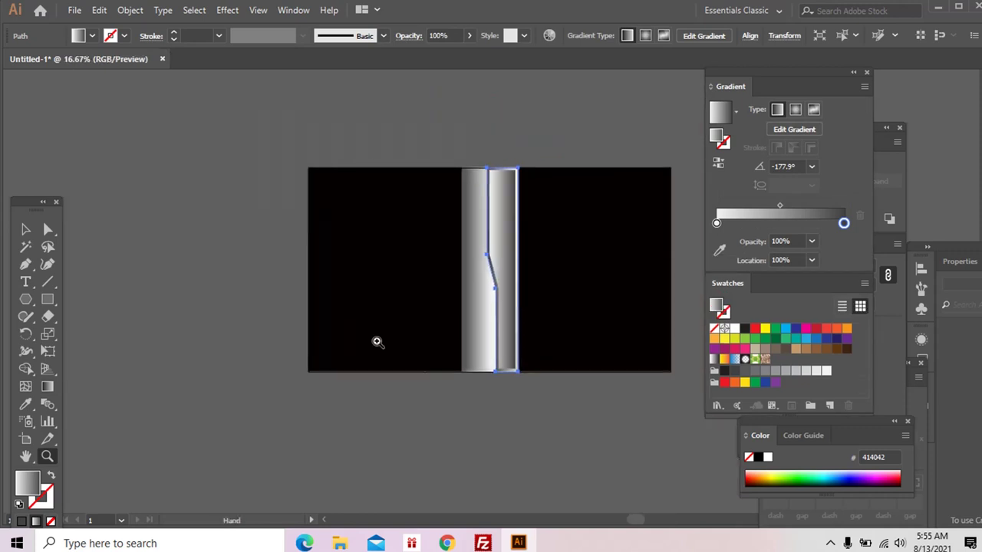
key(ctrl+shift+a)
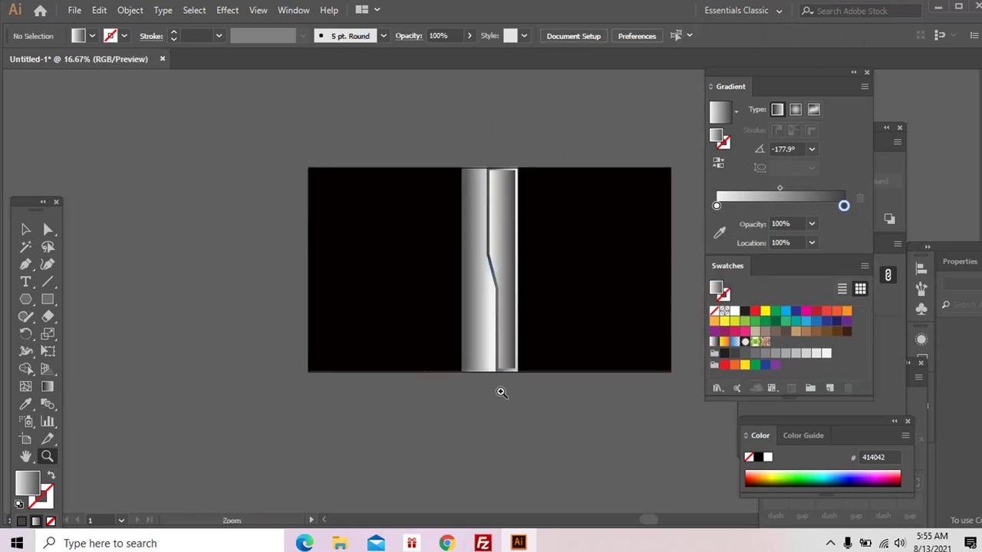
click(501, 391)
drag(501, 289, 473, 427)
- Redraw the left panel's gradient horizontally from light to dark across its width
key(a)
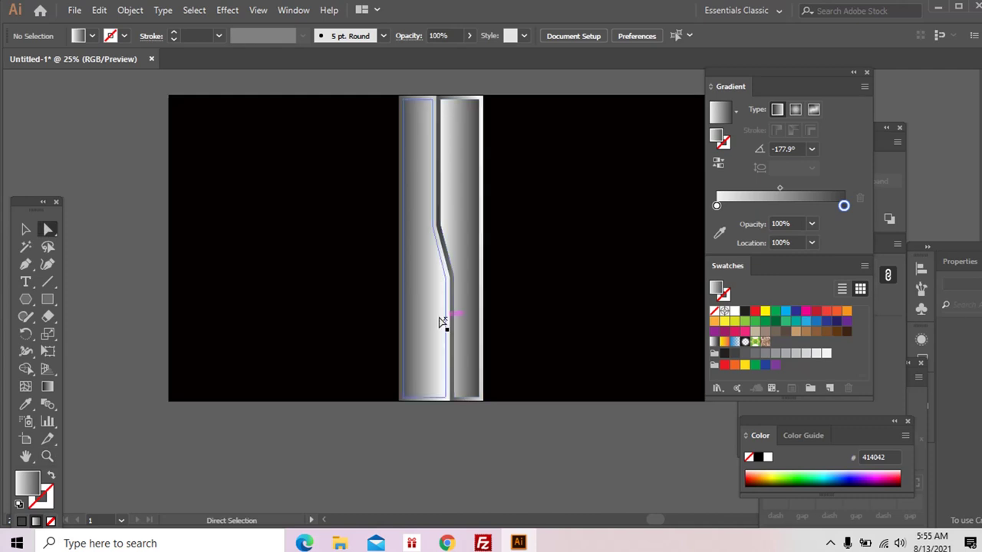
click(432, 98)
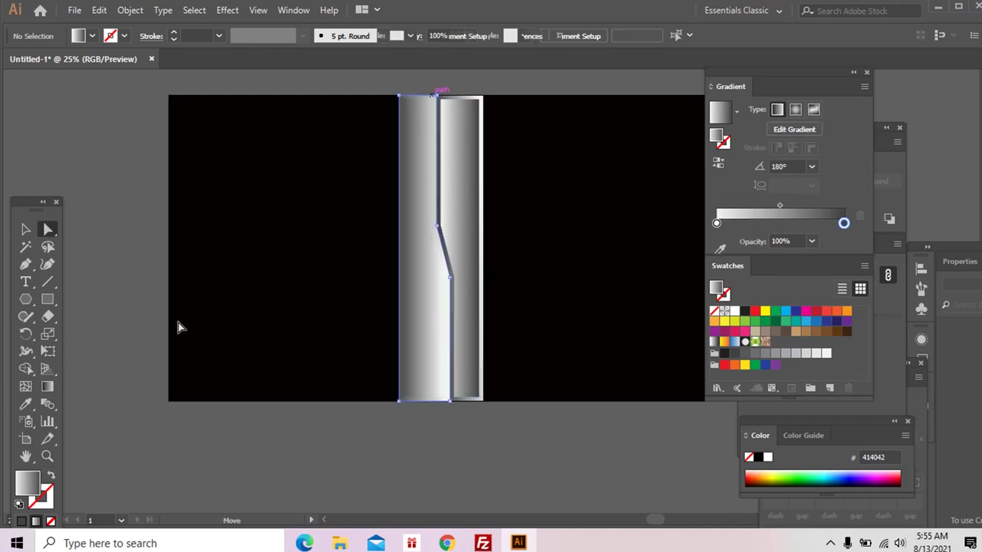
click(49, 386)
click(393, 248)
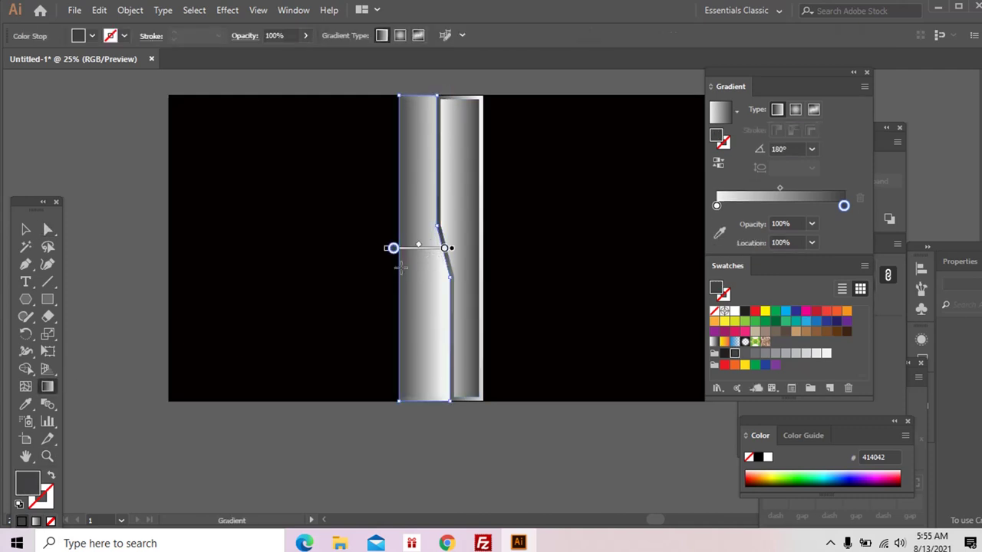
drag(401, 267, 437, 267)
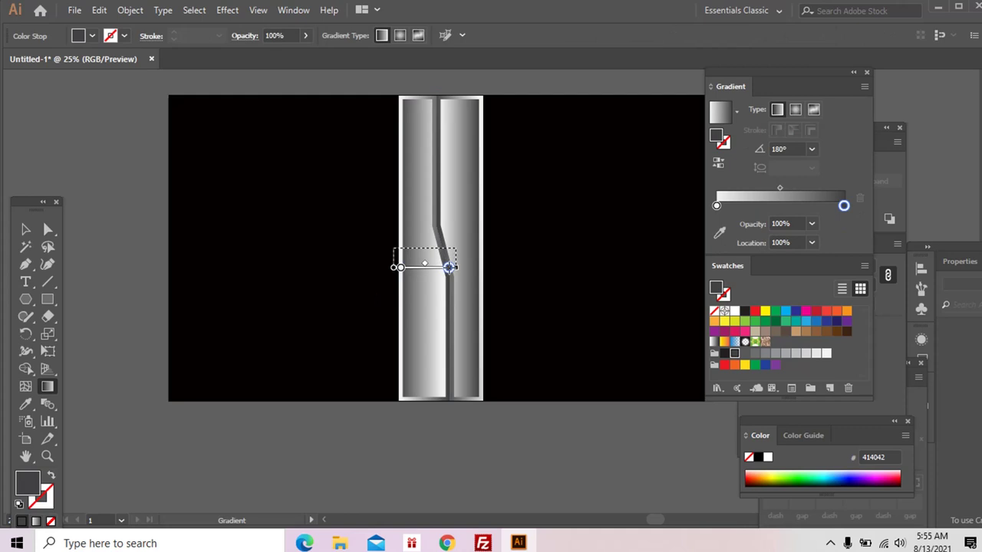
ctrl+click(447, 427)
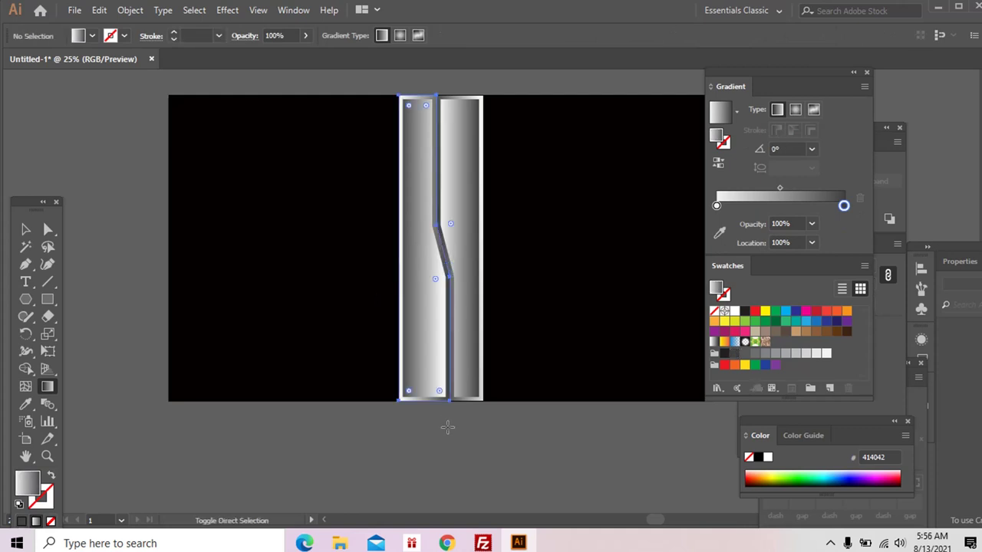
scroll(494, 337, right, 2)
scroll(479, 203, up, 2)
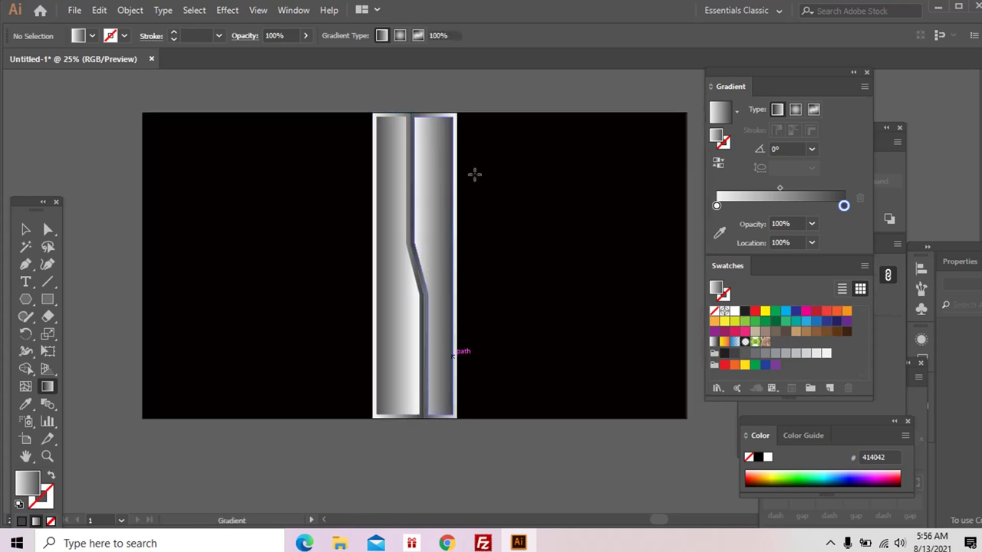
- Try moving the black rectangles' inner edge anchors, undoing the misplaced drag
click(458, 114)
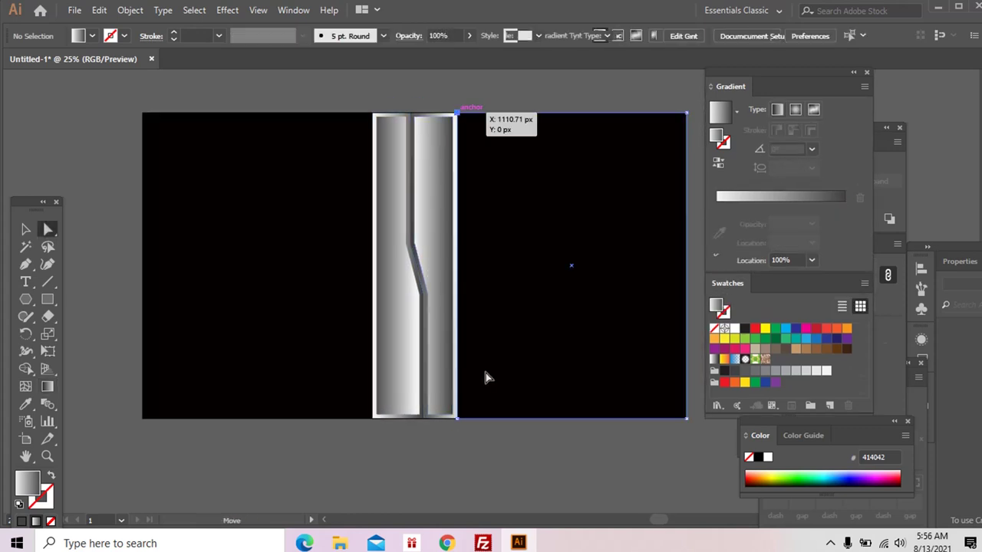
drag(454, 98, 470, 121)
drag(470, 414, 495, 421)
click(386, 455)
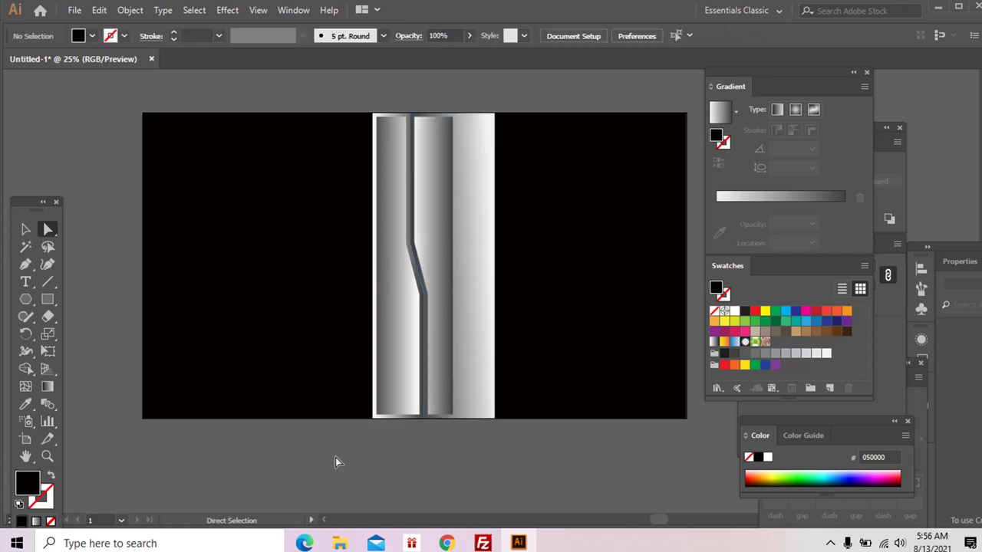
click(167, 300)
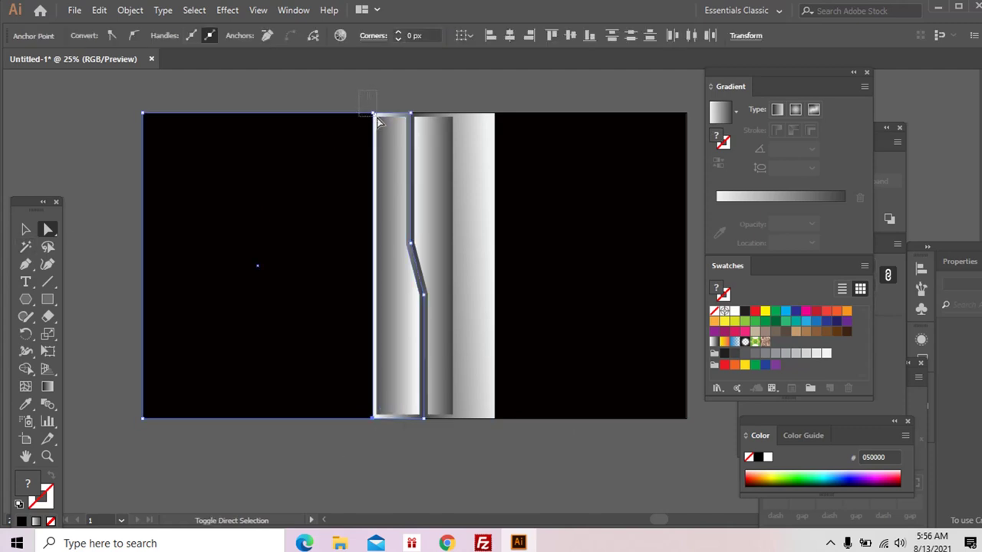
drag(375, 116, 355, 114)
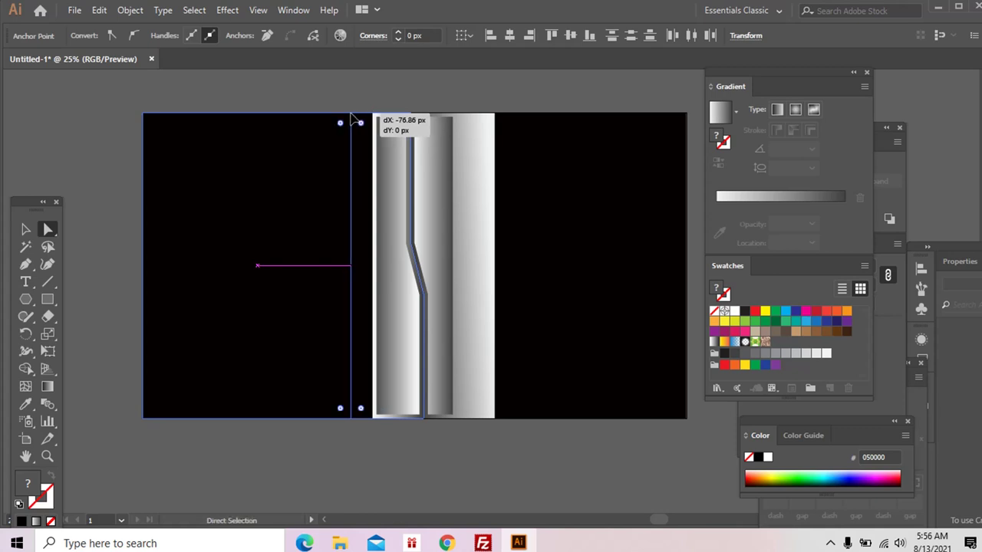
drag(350, 115, 350, 113)
key(ctrl)
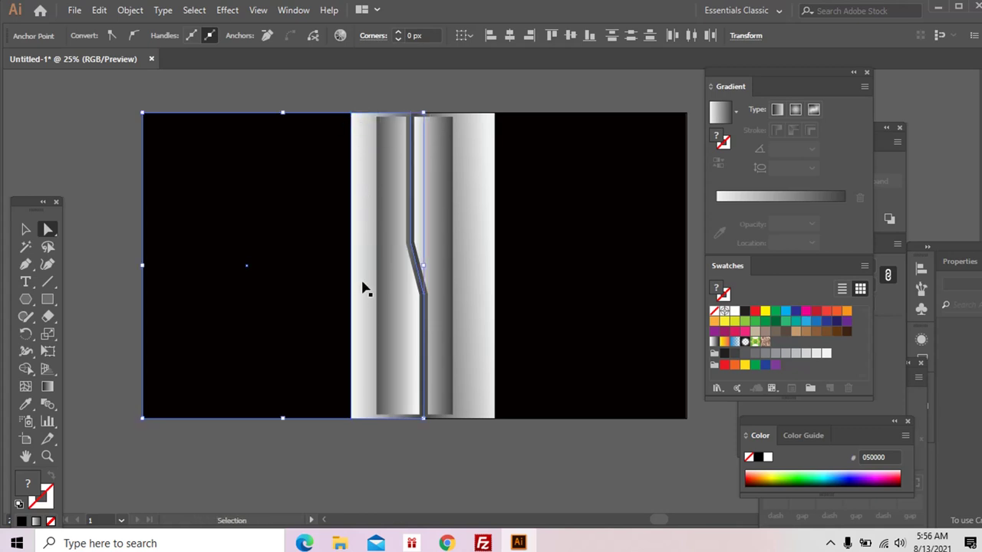
key(ctrl+z)
- Marquee the left panel's edge anchors to shift its inner edge about 131 px left
drag(365, 101, 386, 242)
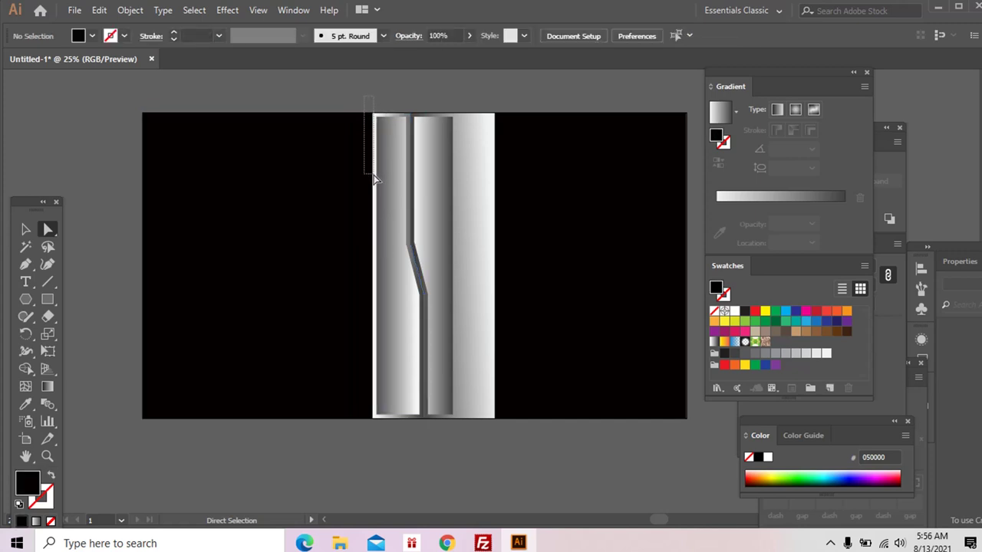
drag(375, 183, 336, 424)
click(355, 445)
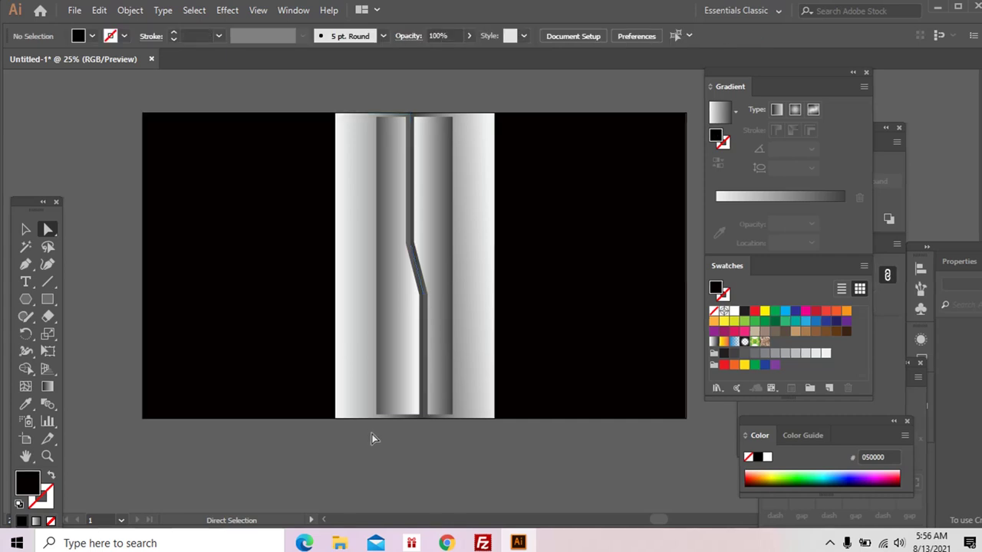
drag(419, 196, 431, 182)
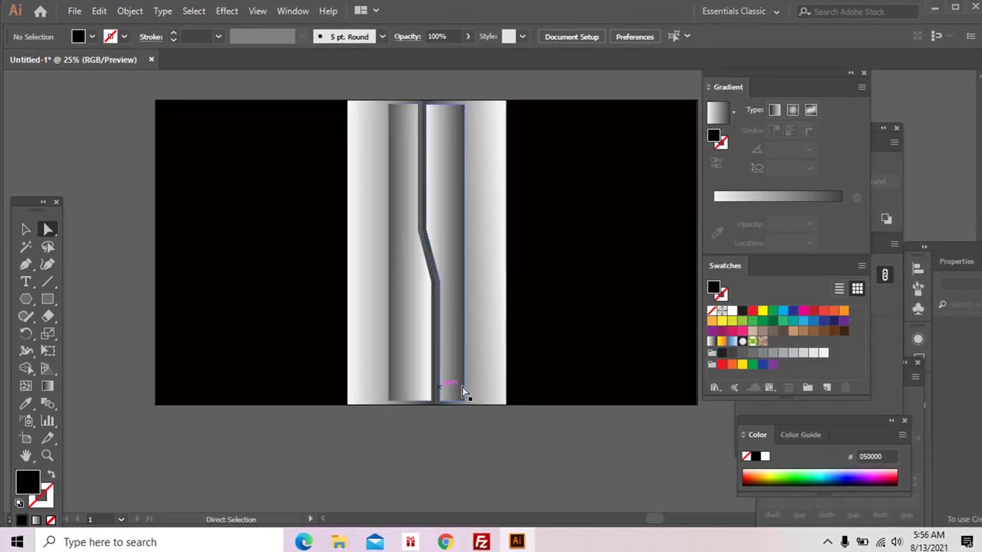
drag(324, 274, 311, 285)
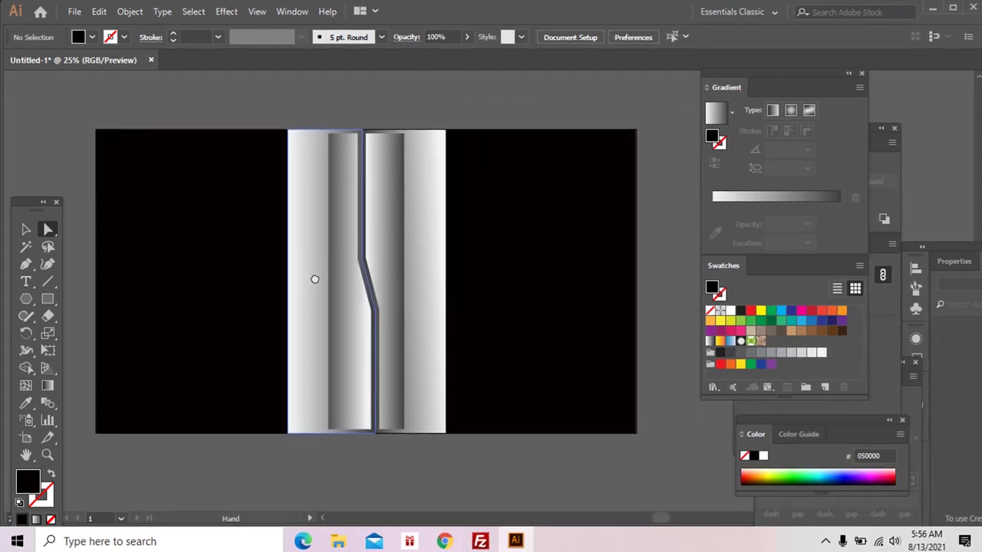
click(48, 299)
drag(43, 300, 110, 350)
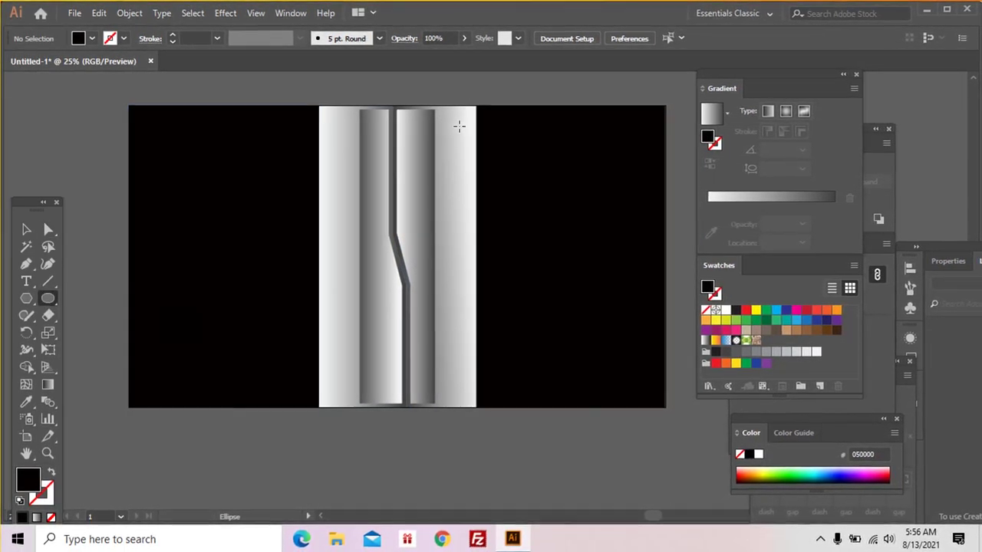
- Draw a small rivet circle near the right panel's top and give it a radial gradient
drag(452, 116, 460, 141)
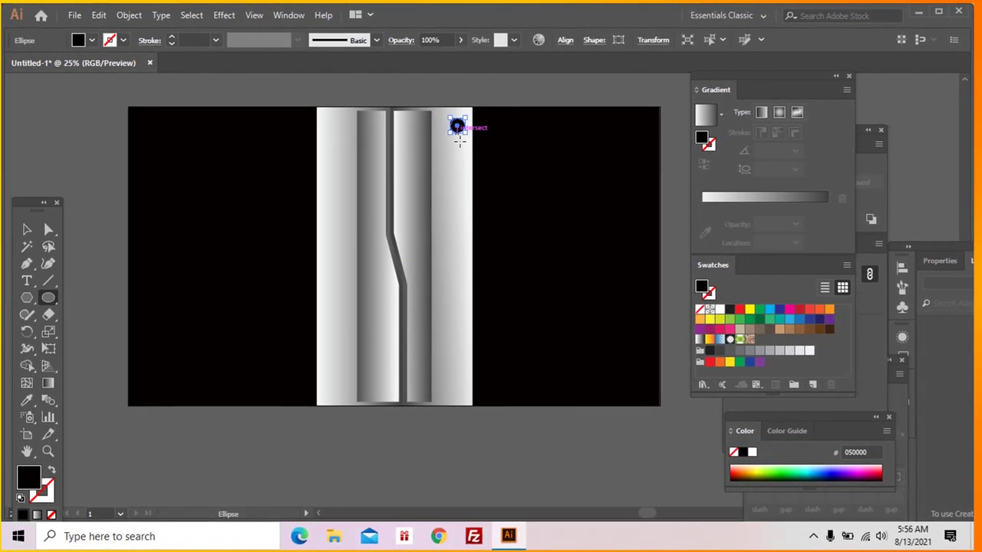
click(775, 114)
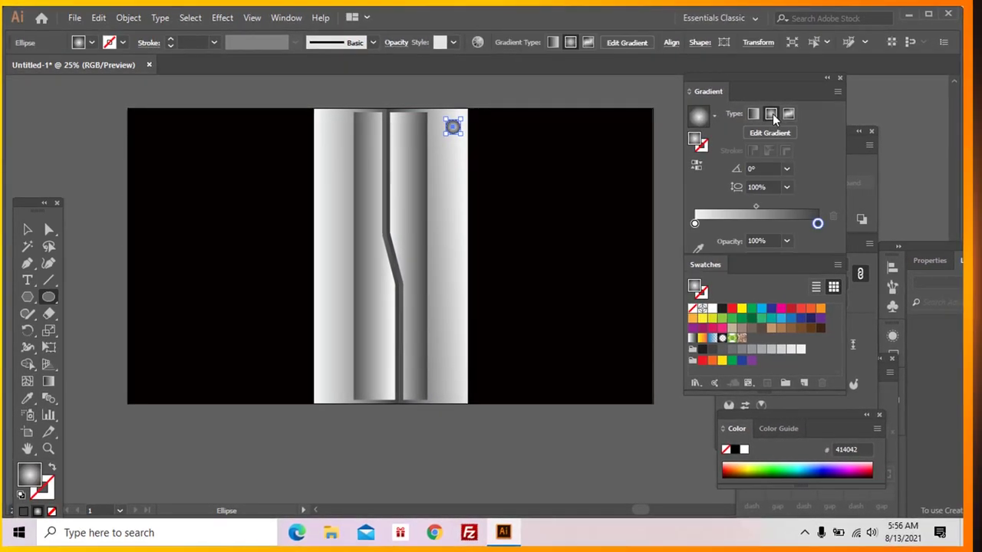
key(i)
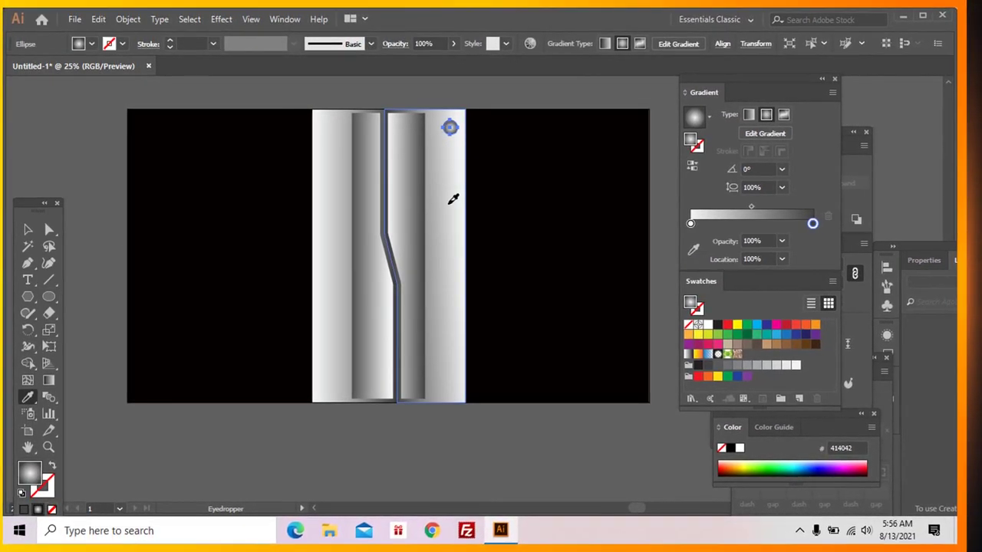
ctrl+click(495, 302)
ctrl+click(491, 435)
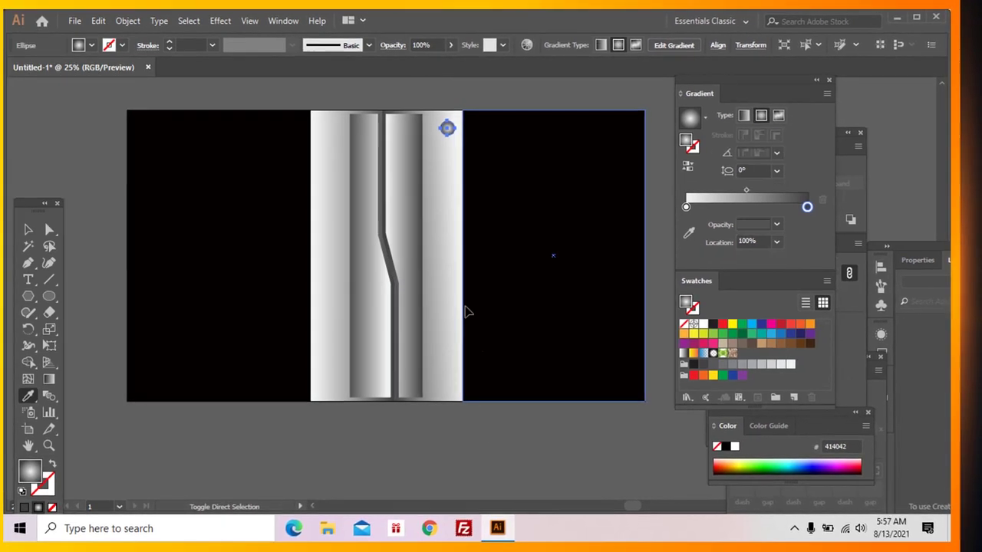
key(v)
- Copy the rivet straight down and repeat with Ctrl+D to build a rivet column
drag(445, 134, 439, 189)
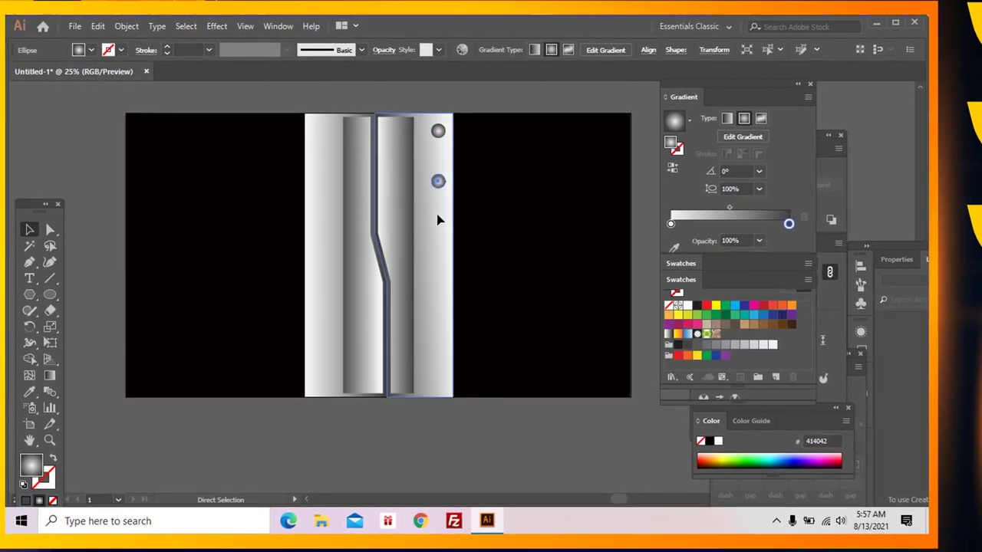
key(ctrl+d)
key(ctrl+d)
key(ctrl+d)
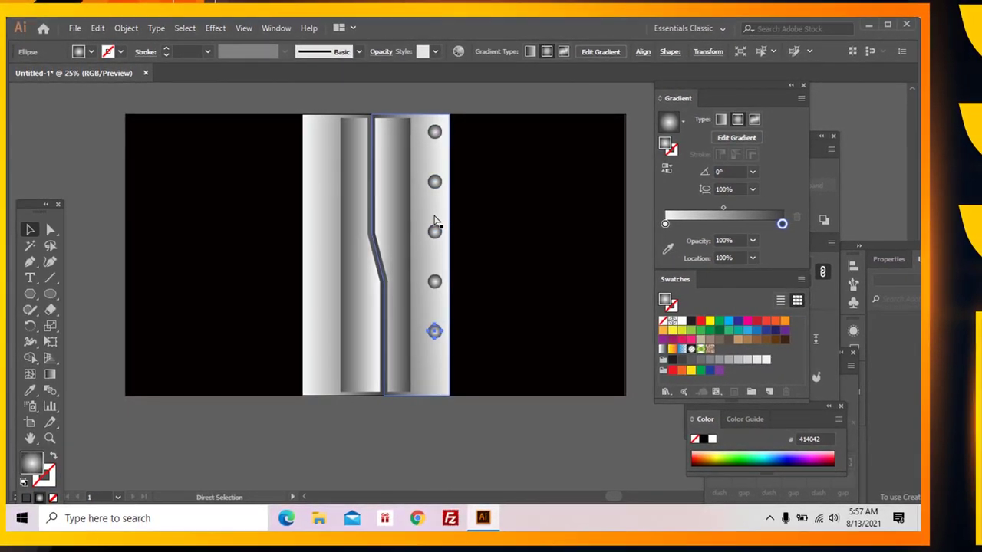
key(ctrl+d)
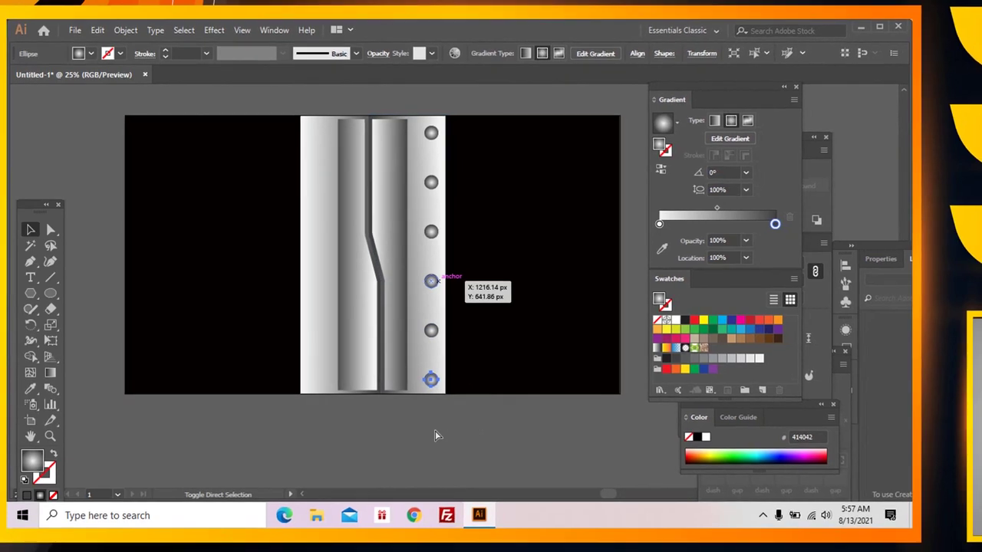
drag(426, 430, 410, 221)
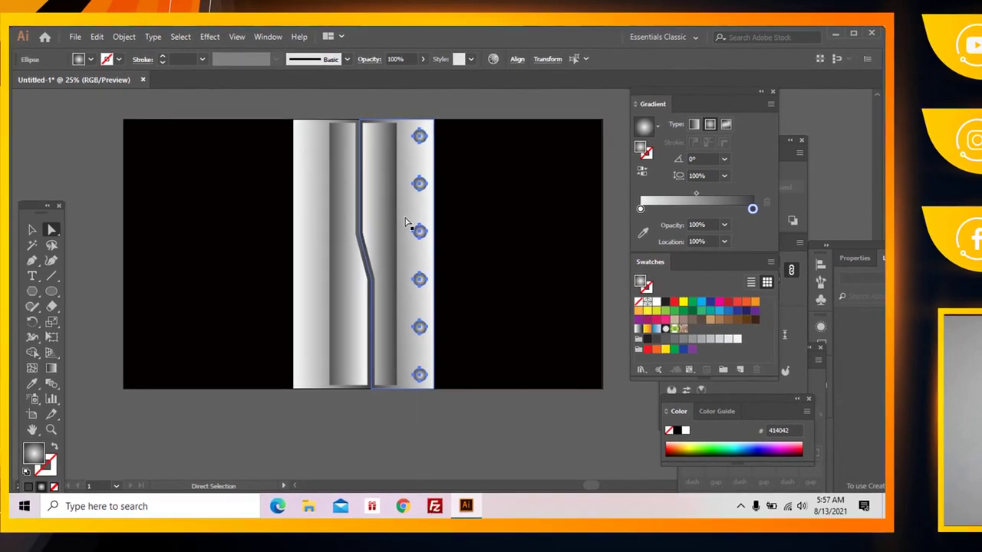
click(503, 244)
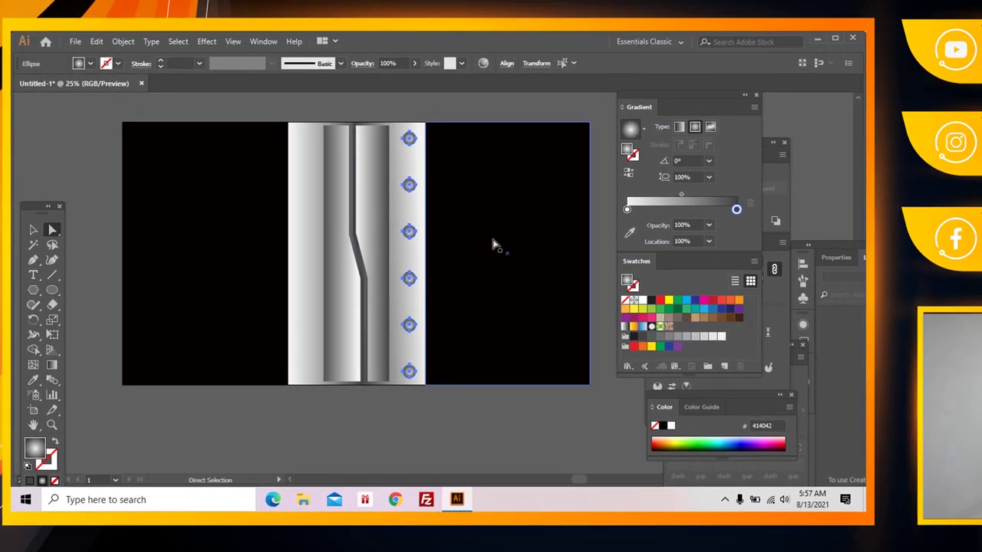
- Duplicate the riveted right strip over to the gate's left edge
click(412, 114)
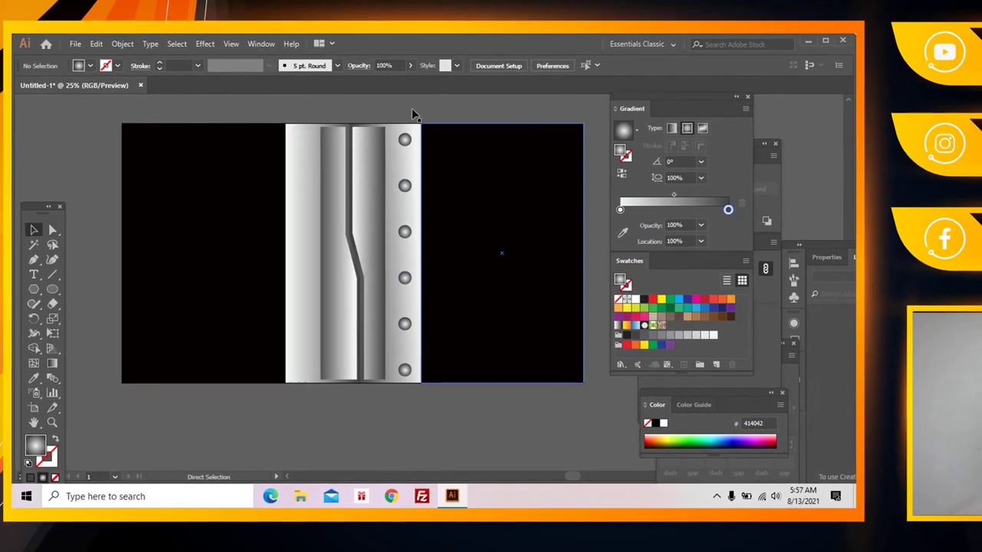
key(v)
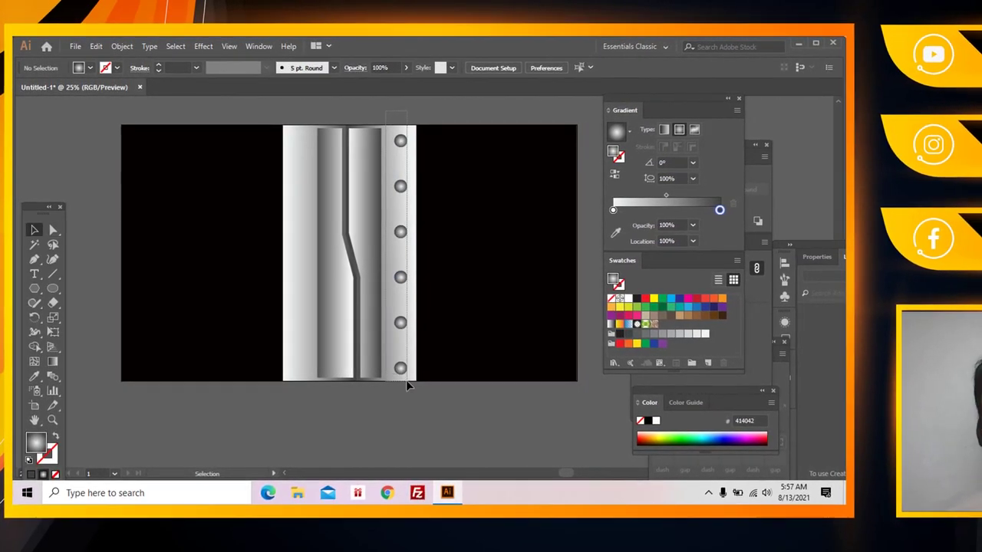
key(a)
drag(400, 396, 341, 307)
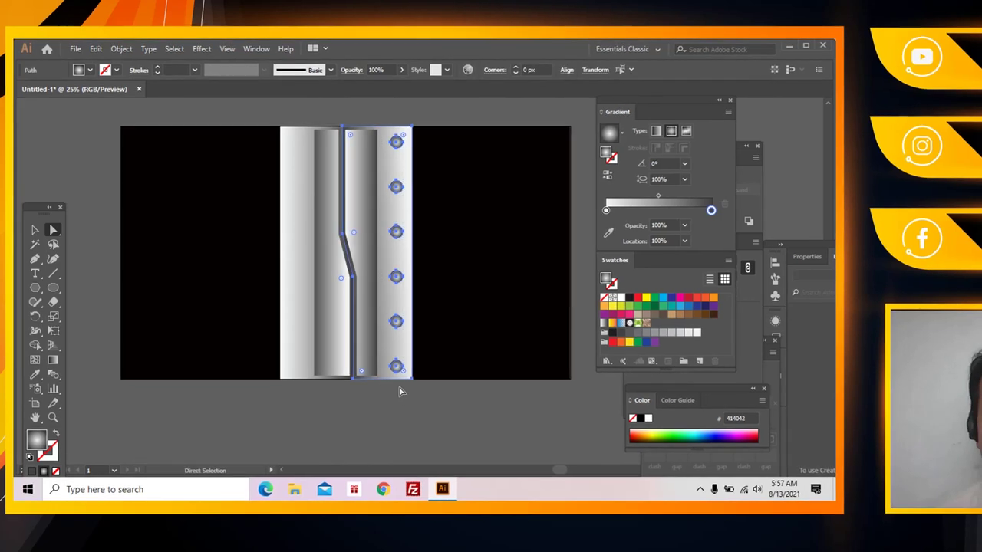
key(v)
click(389, 158)
drag(388, 151, 285, 157)
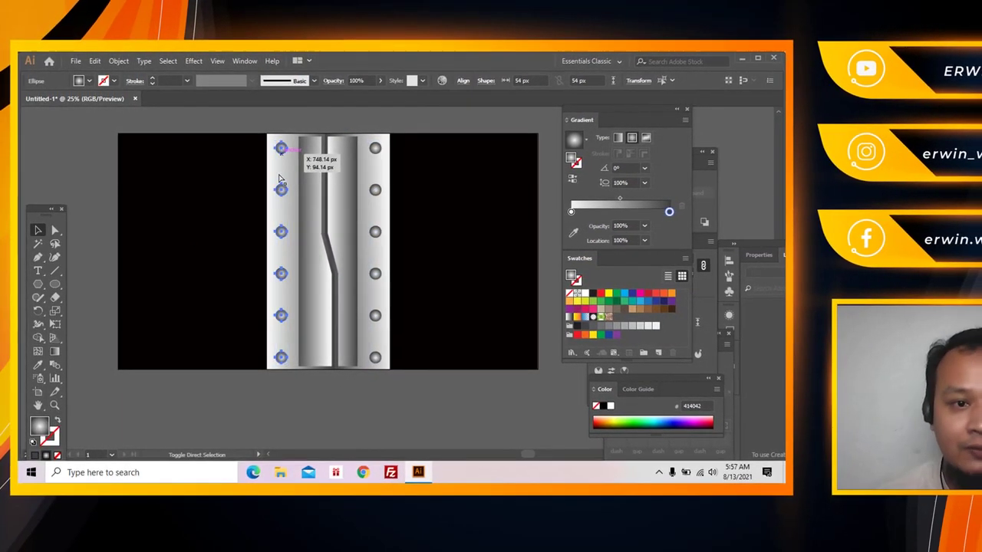
key(ctrl+shift+a)
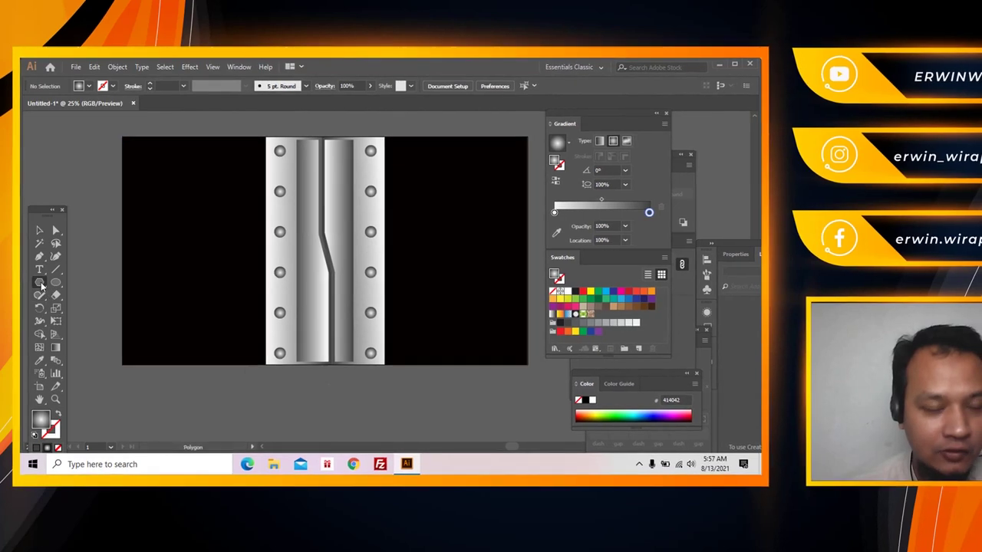
- Draw a rectangle down the gate's left edge with a horizontal metal gradient
mouse_move(40, 282)
mouse_down()
mouse_move(72, 290)
mouse_move(82, 307)
mouse_up()
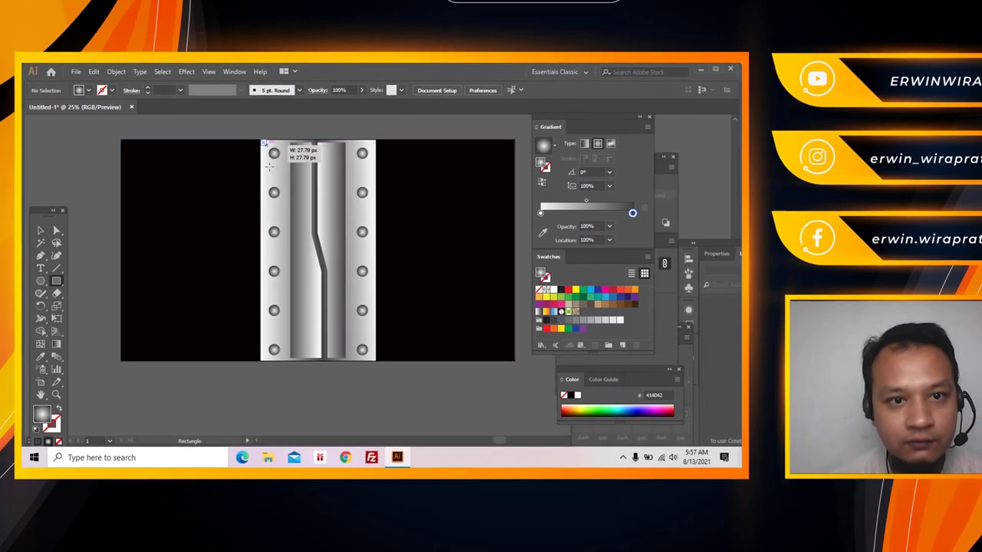
mouse_move(262, 139)
mouse_down()
mouse_move(296, 329)
mouse_move(281, 357)
mouse_up()
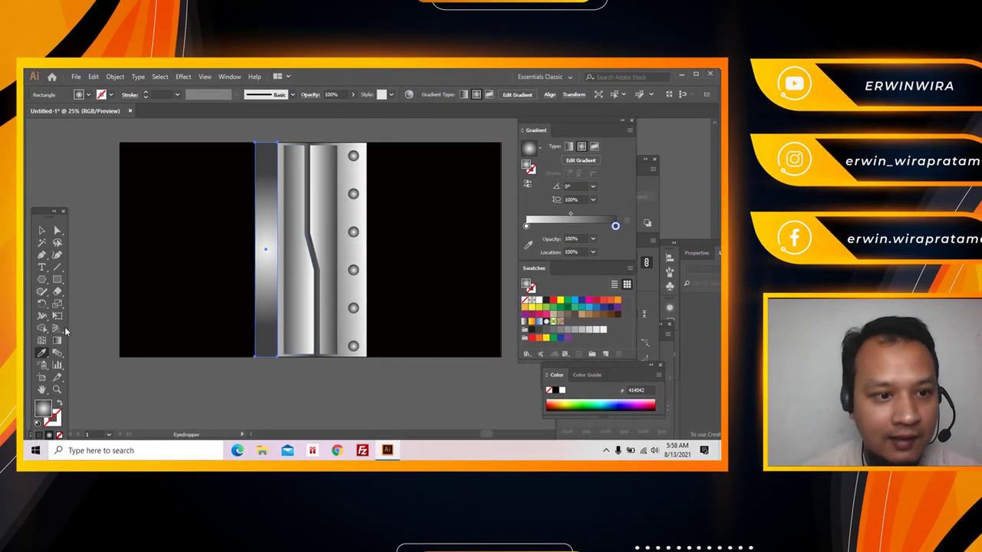
key(g)
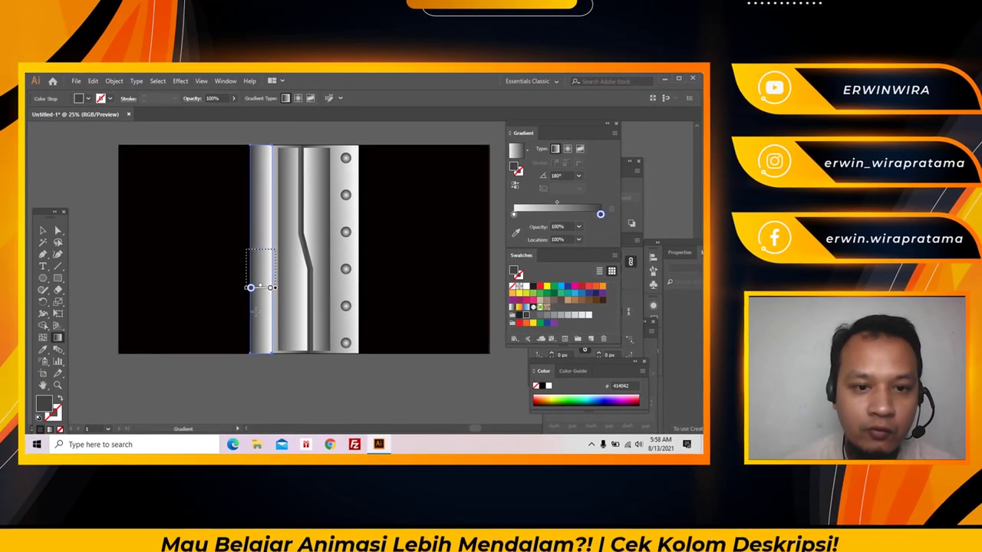
drag(253, 308, 269, 323)
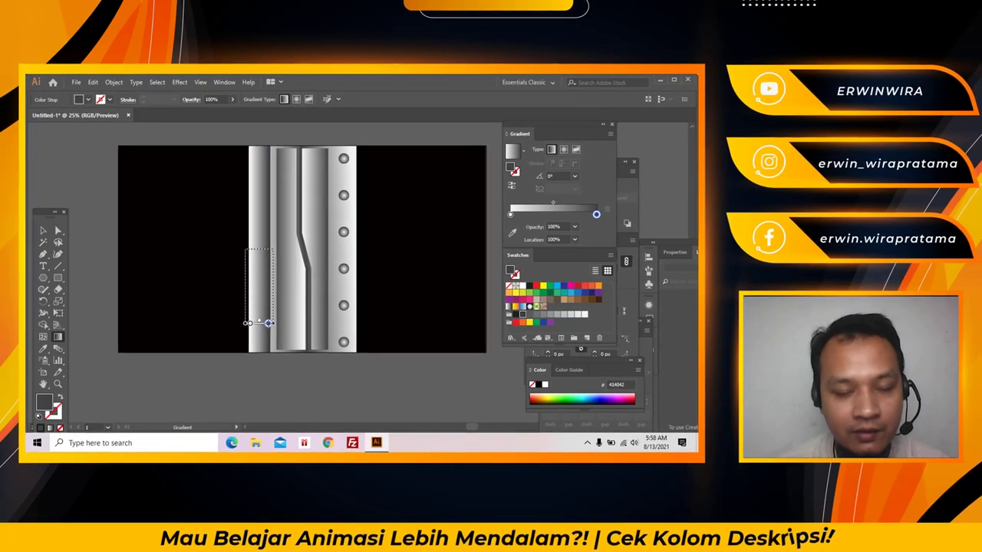
key(ctrl+shift+a)
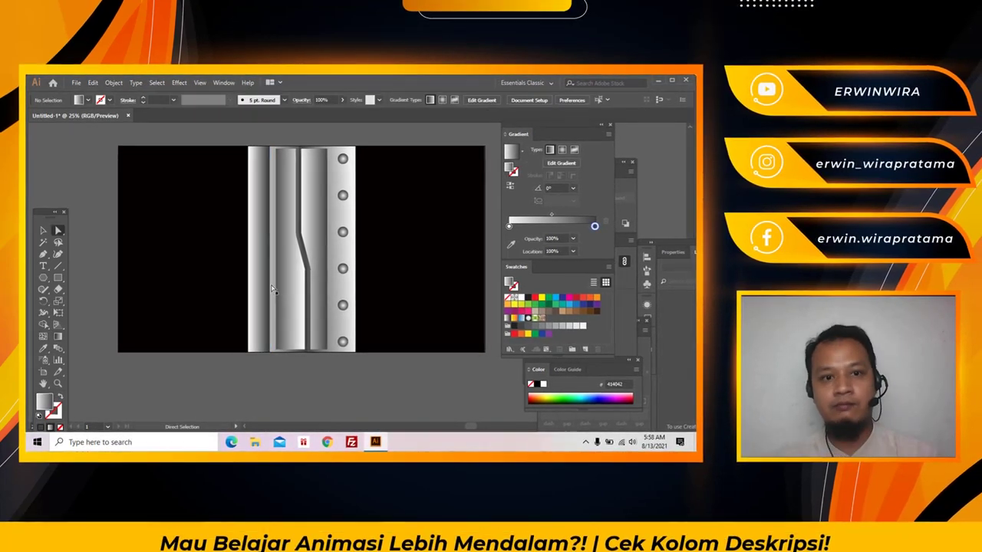
- Send the strip behind the left rivets and duplicate the riveted rail to the right edge
key(a)
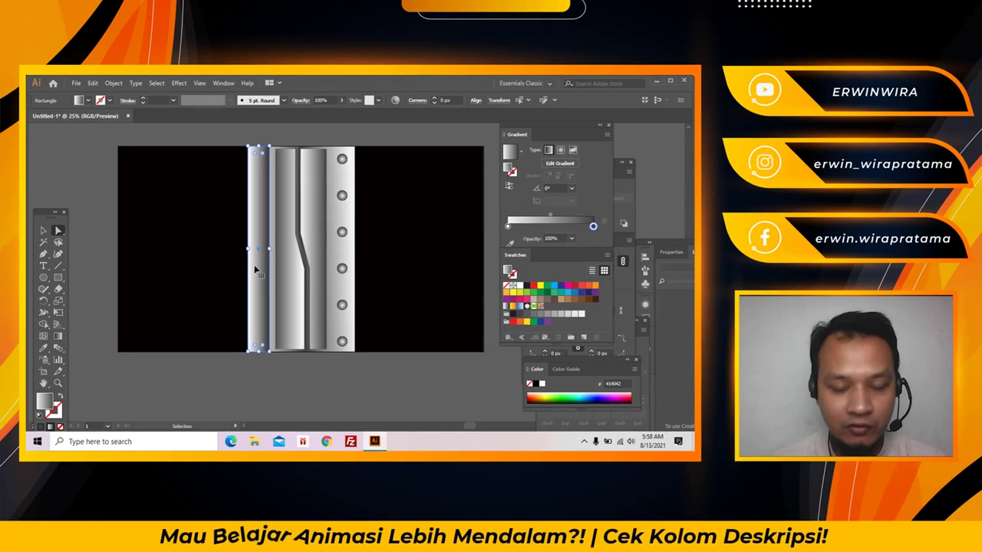
key(ctrl+z)
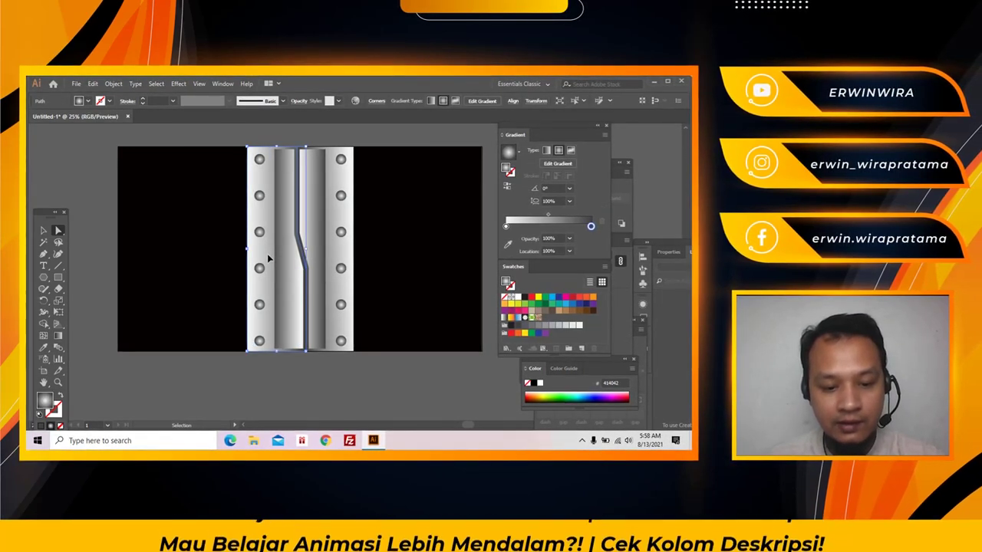
key(ctrl+shift+a)
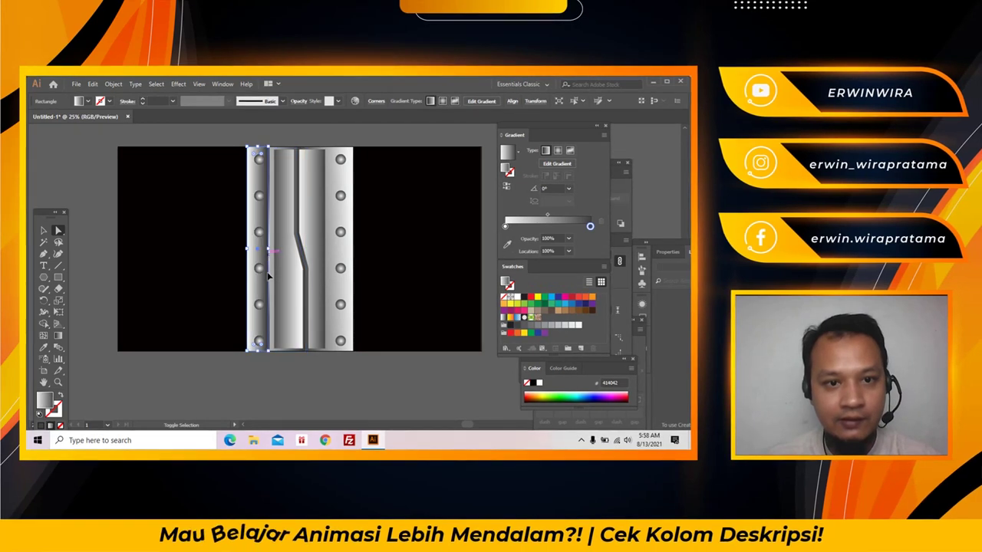
key(a)
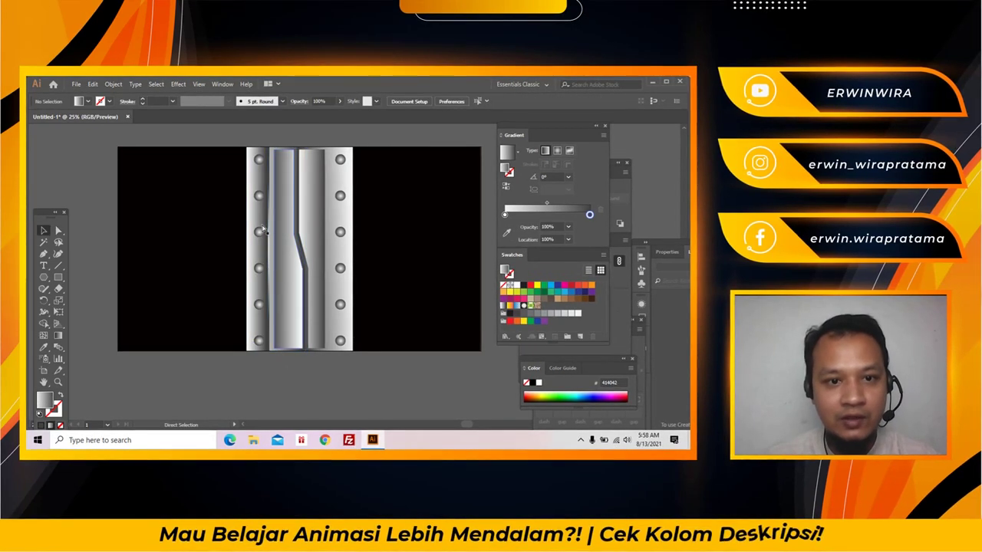
key(v)
drag(259, 228, 340, 229)
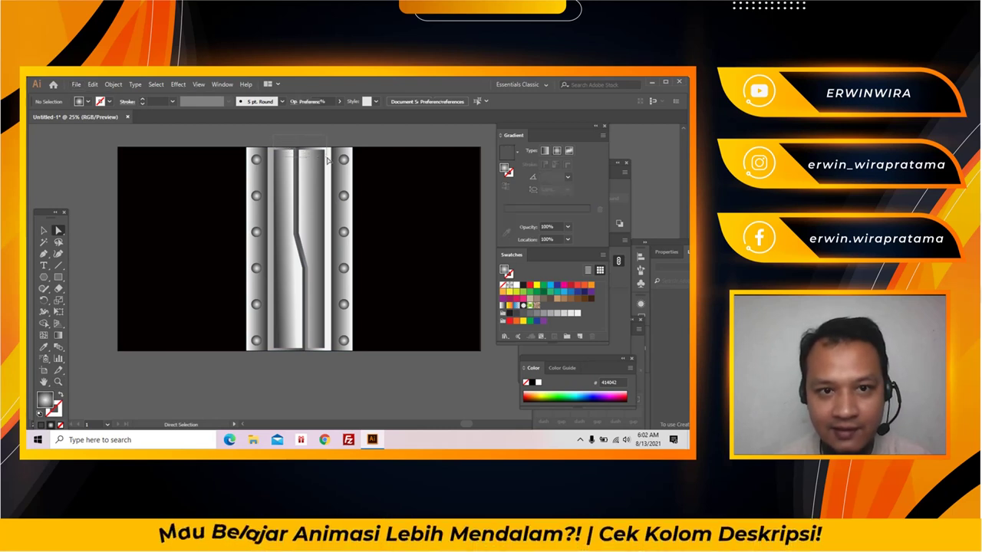
- Align the centre strip's top and bottom anchors level, then zoom out and back in
click(327, 159)
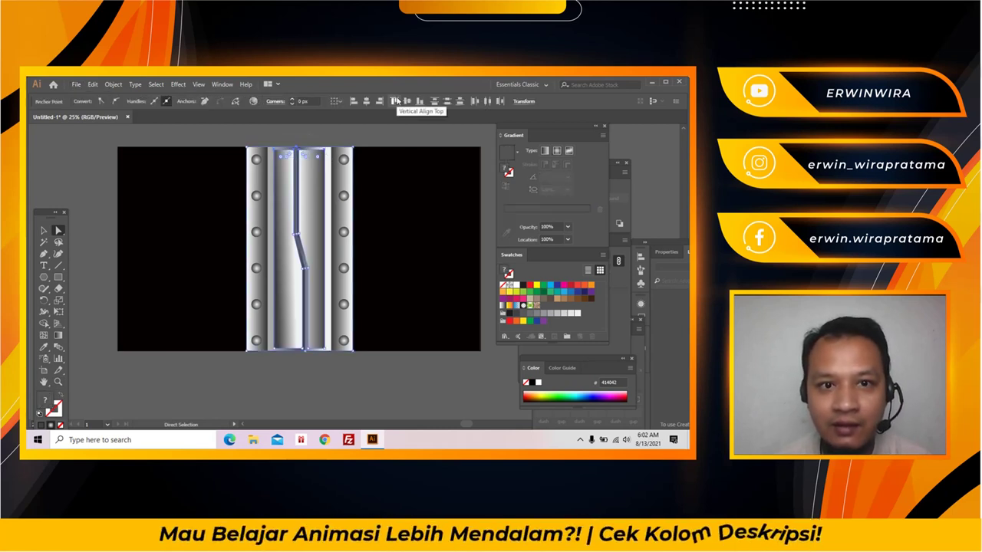
click(285, 383)
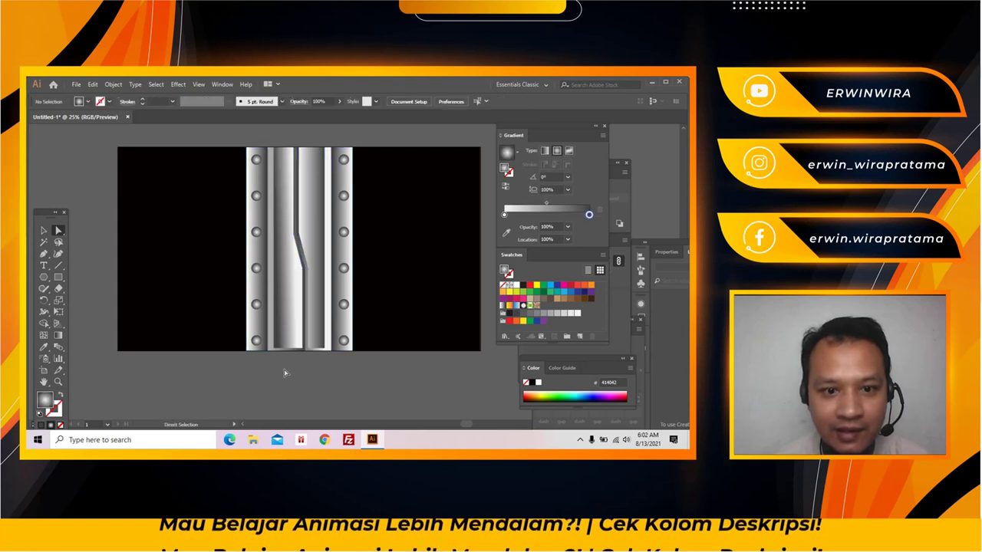
drag(274, 368, 411, 142)
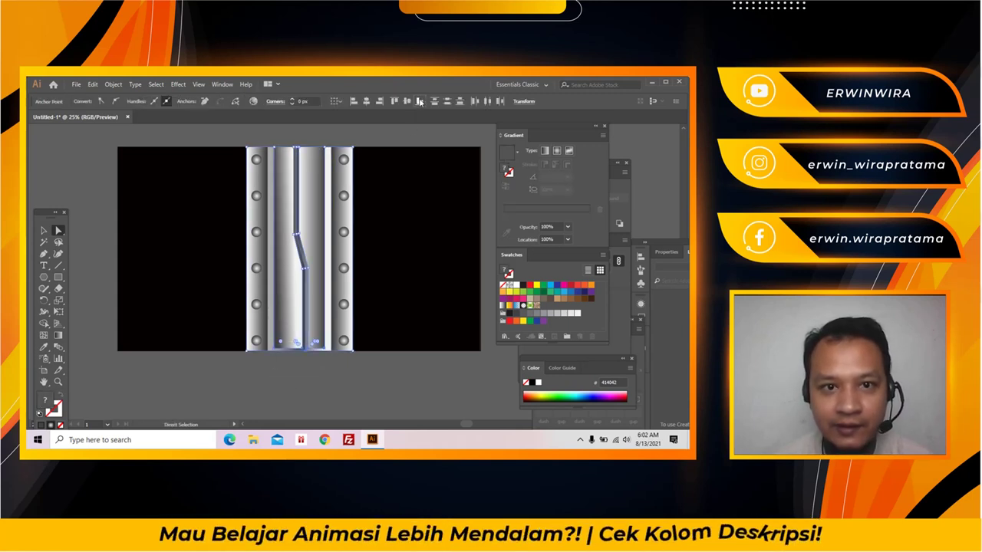
click(420, 102)
click(367, 404)
key(z)
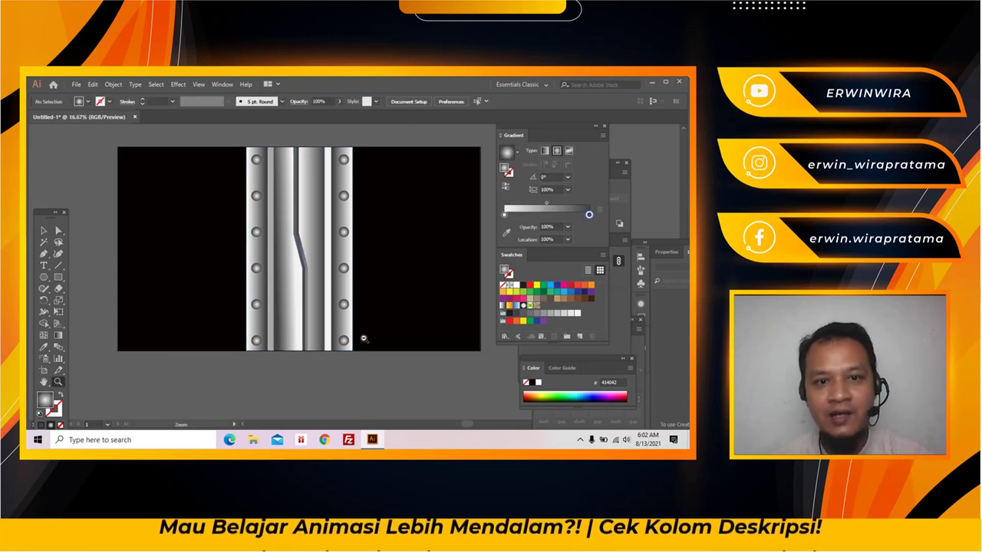
alt+click(361, 332)
click(326, 221)
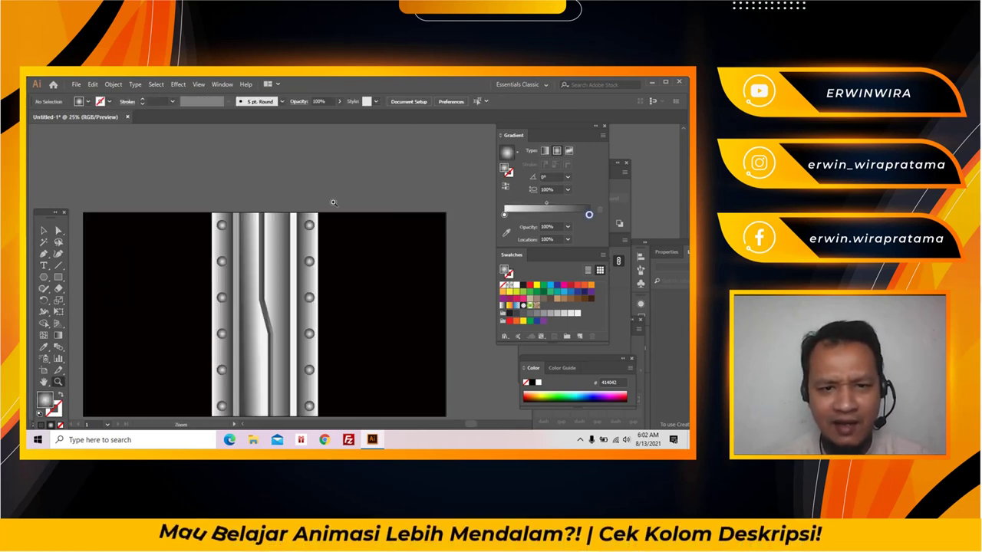
scroll(322, 184, down, 1)
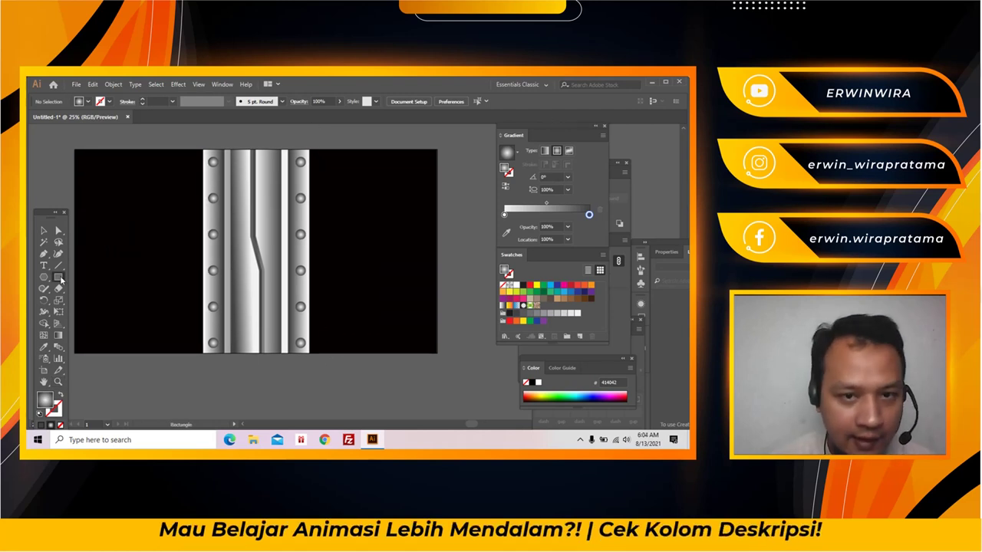
- Draw a small rectangle at the artboard's top edge beside the gate and set both gradient stops to yellow #F7F708
drag(320, 149, 350, 159)
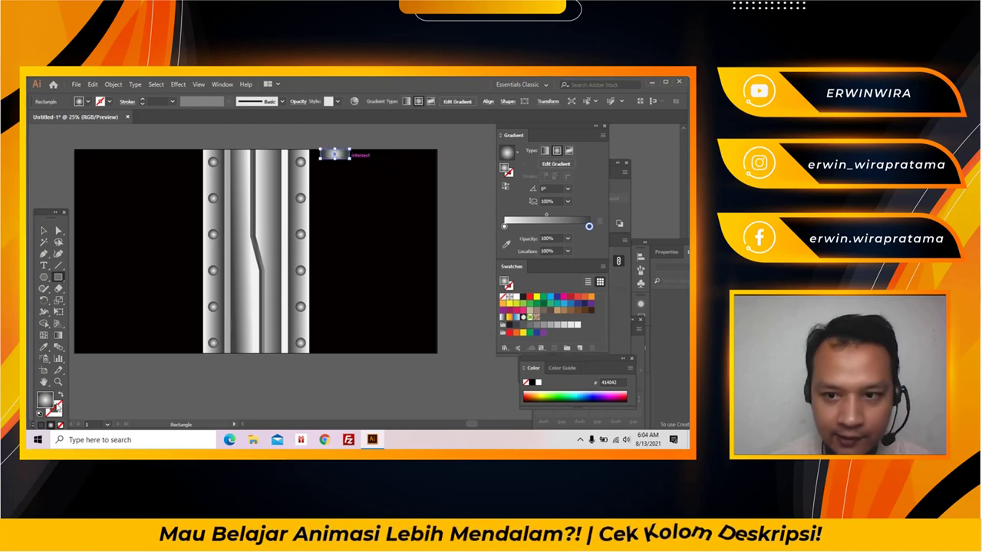
double_click(46, 401)
click(583, 356)
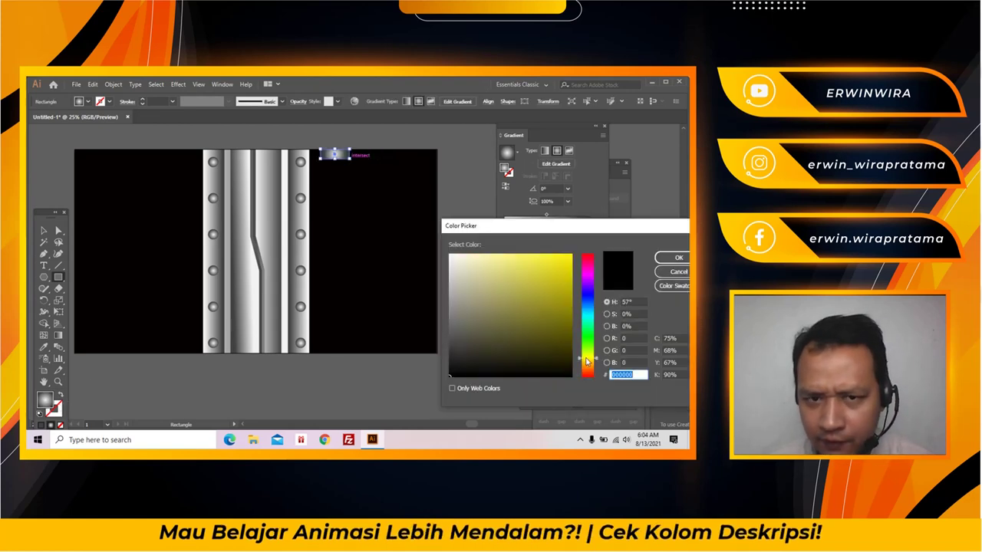
click(678, 257)
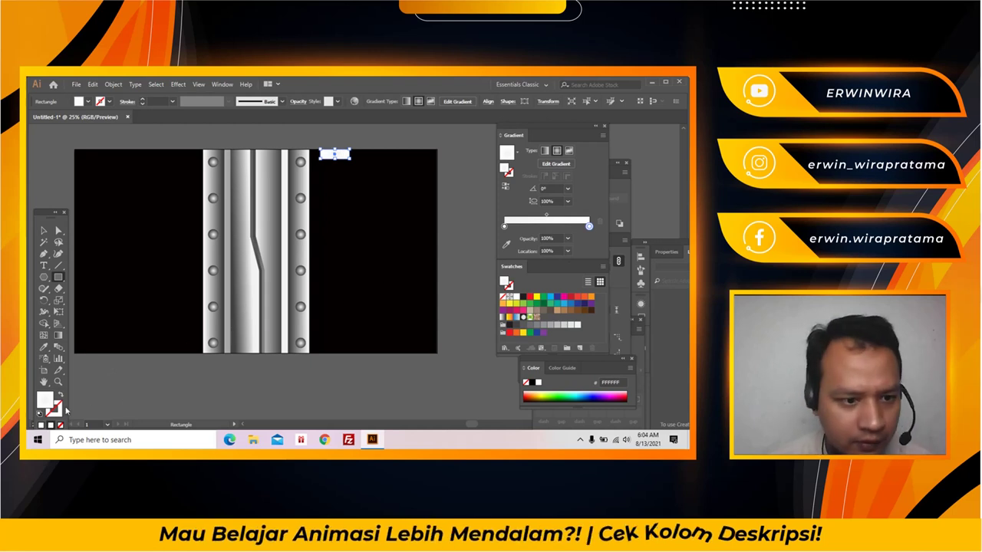
double_click(526, 382)
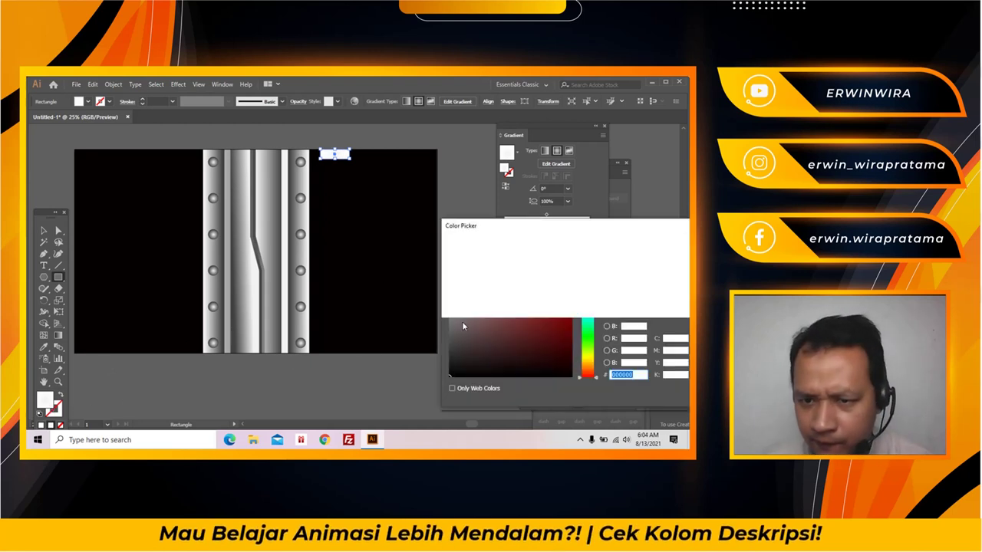
click(587, 357)
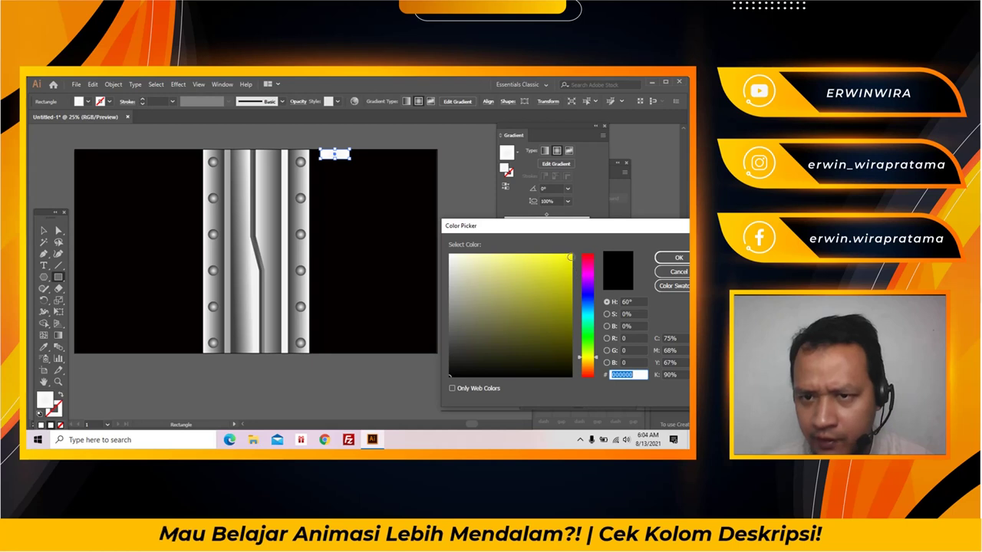
click(569, 257)
click(681, 259)
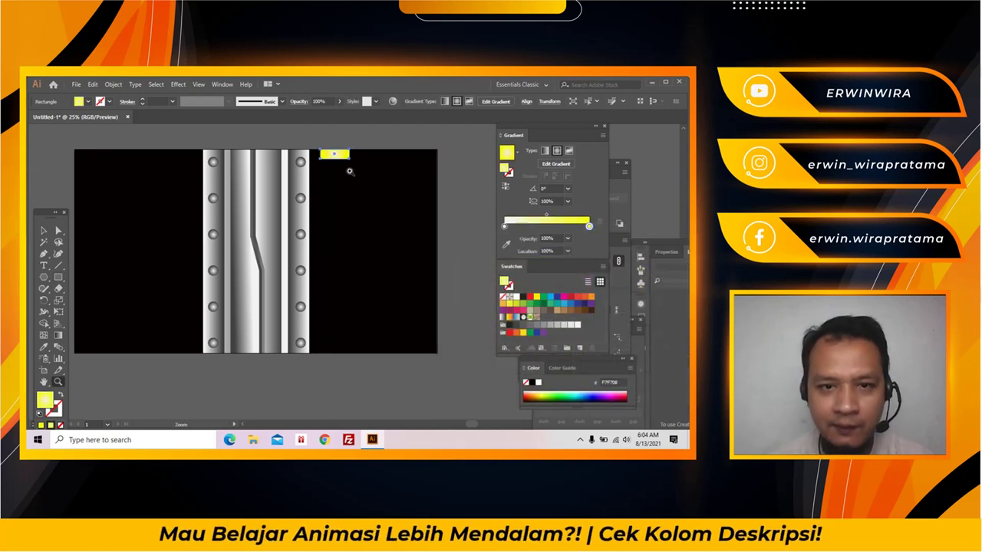
- Zoom in on the new yellow rectangle and clear the selection
ctrl+click(355, 201)
key(a)
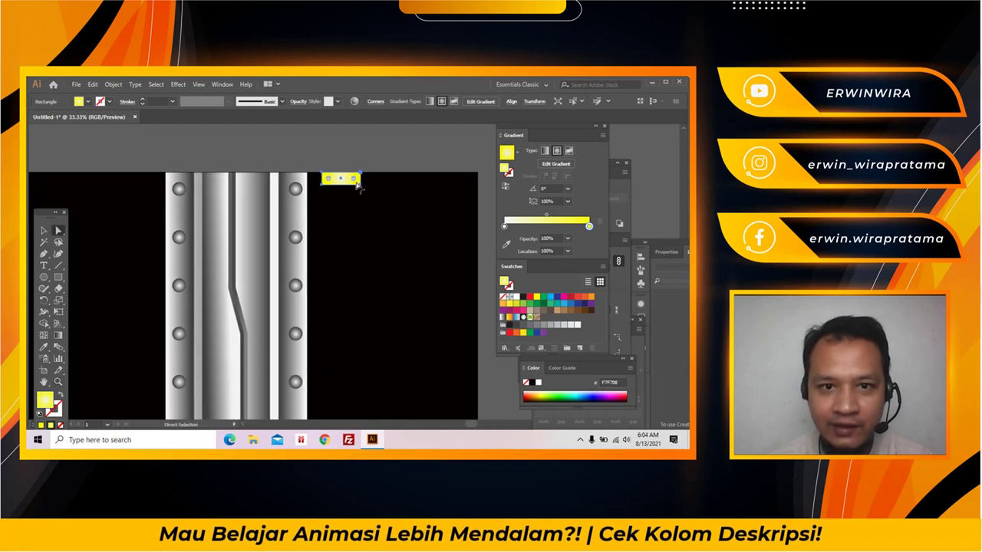
click(351, 252)
scroll(349, 242, down, 1)
key(ctrl+shift+a)
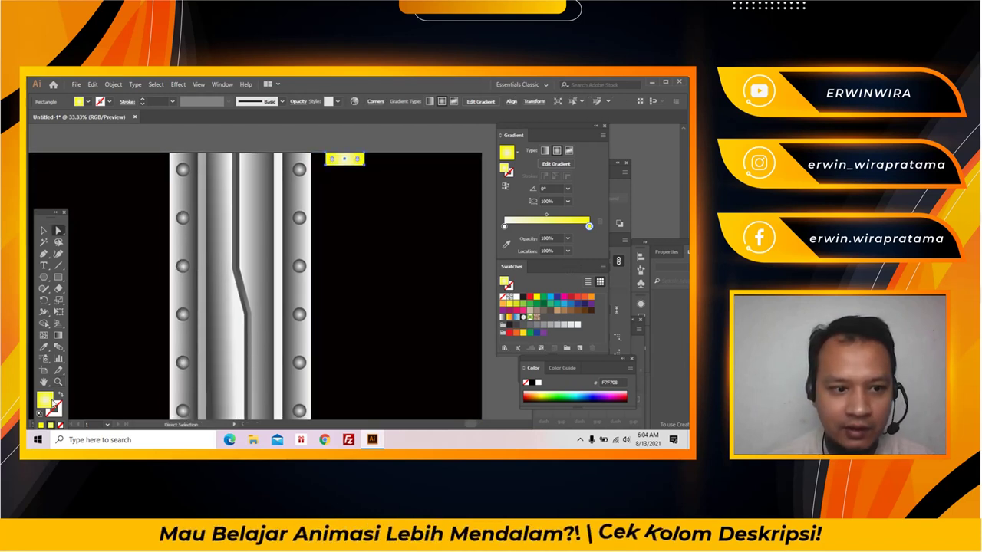
- Drag the yellow rectangle's top-left anchor down with Direct Selection to slant it into a parallelogram
key(v)
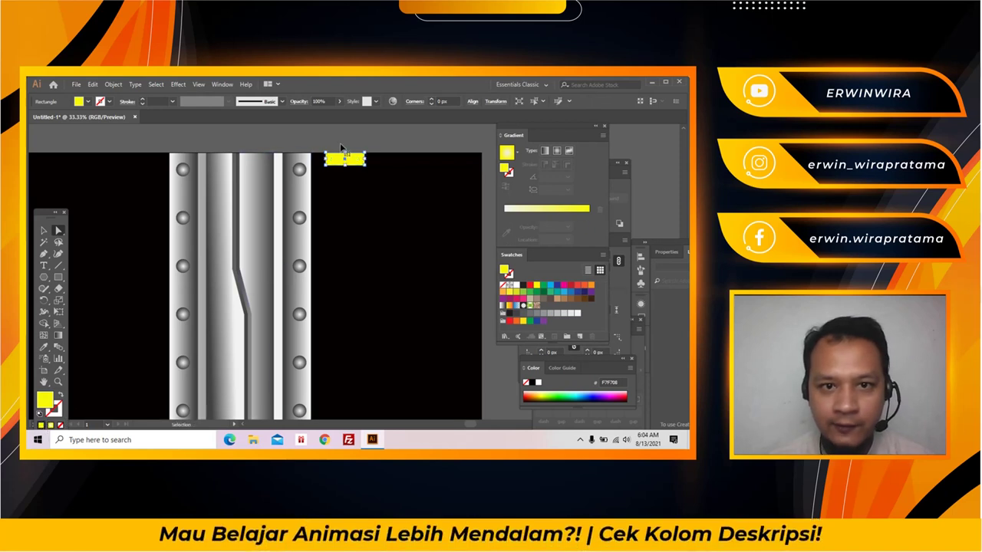
key(ctrl+shift+a)
key(a)
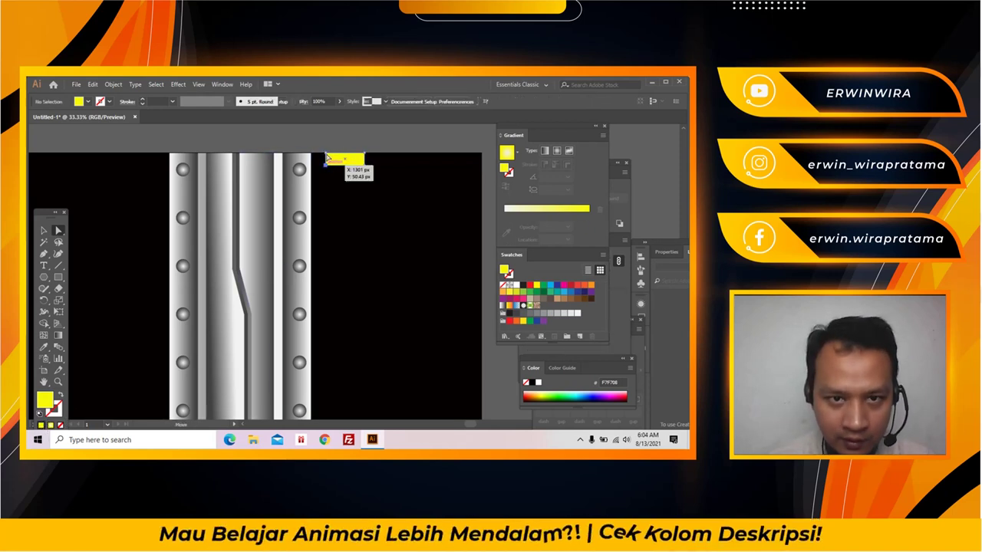
click(328, 168)
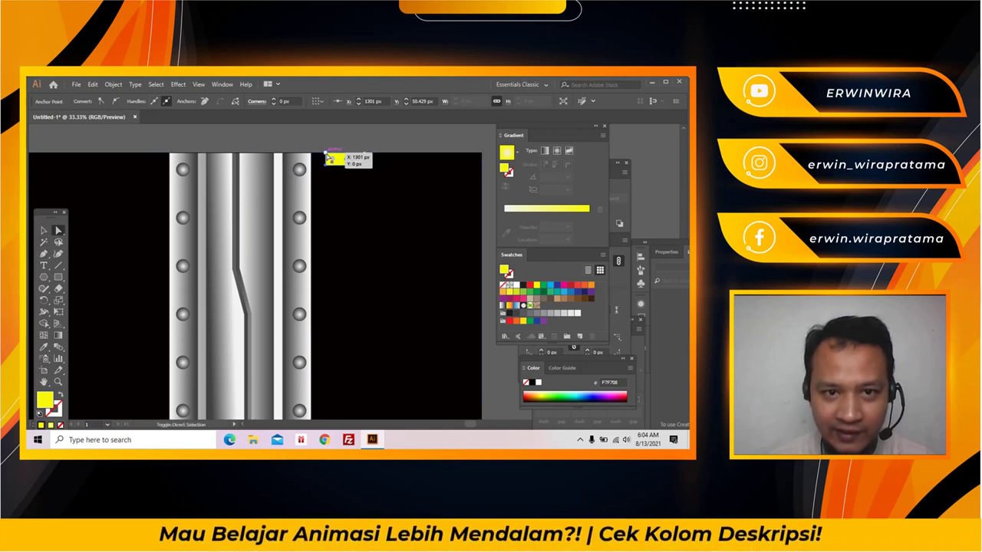
drag(328, 156, 329, 173)
click(357, 222)
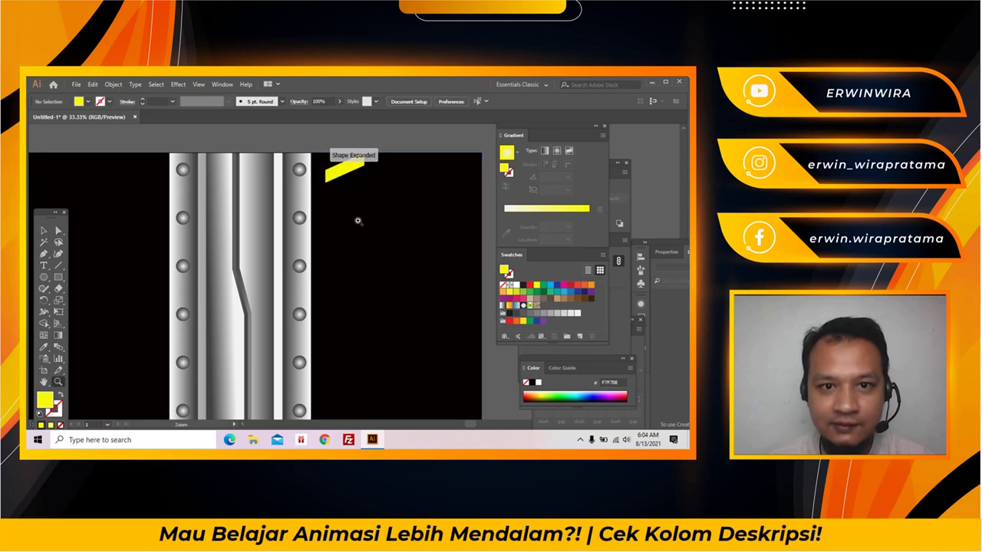
click(358, 220)
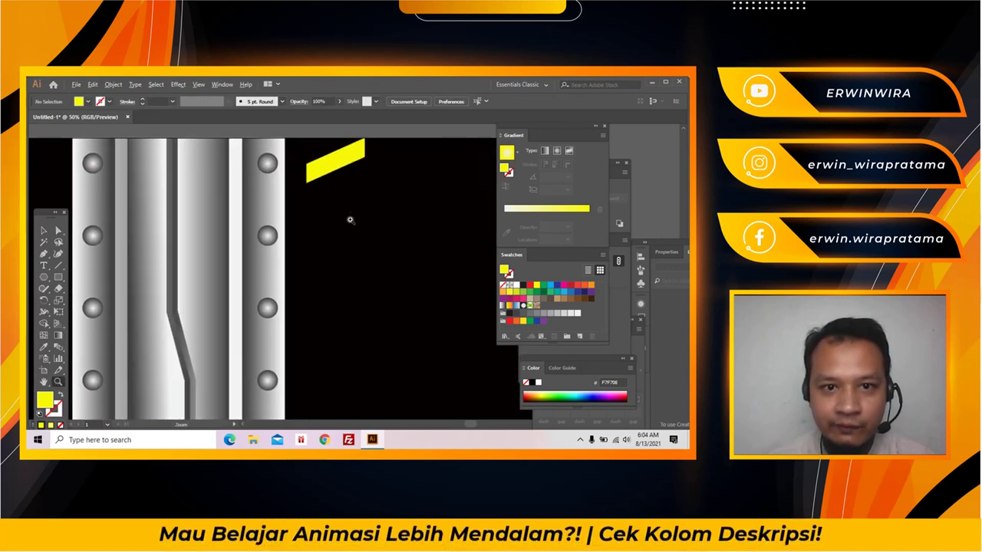
- Alt-drag a copy of the slanted stripe below it and repeat with Ctrl+D down the column
alt+click(351, 230)
key(v)
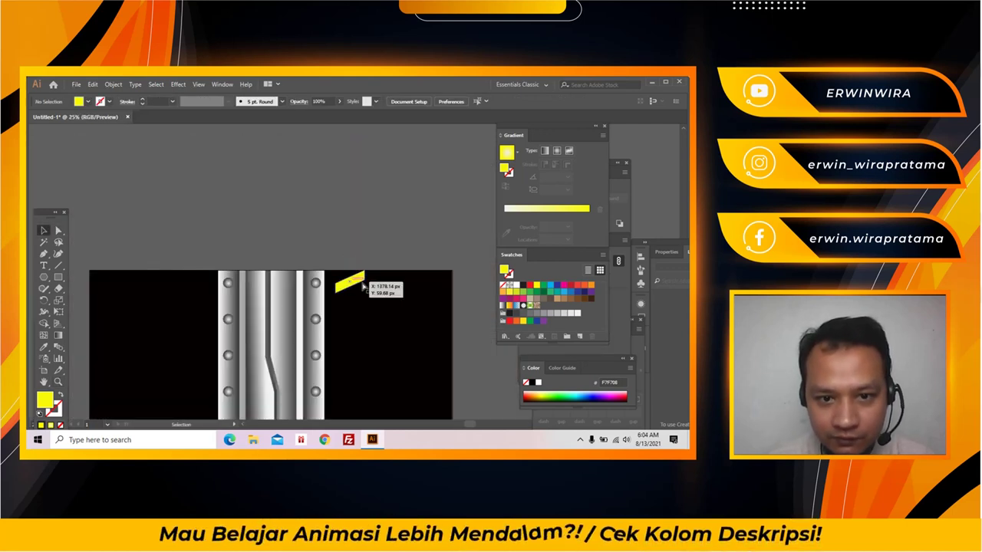
click(364, 286)
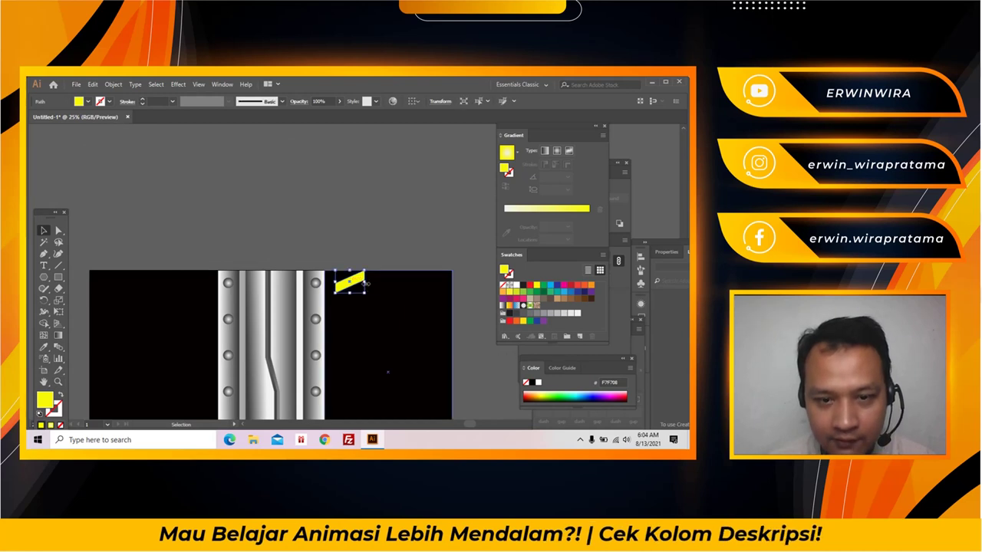
scroll(367, 194, down, 2)
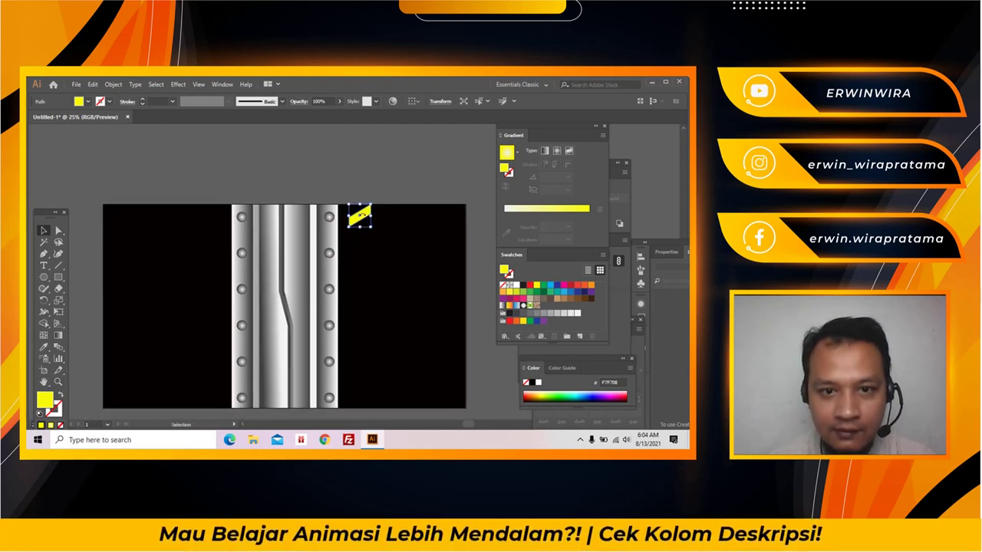
drag(360, 218, 365, 238)
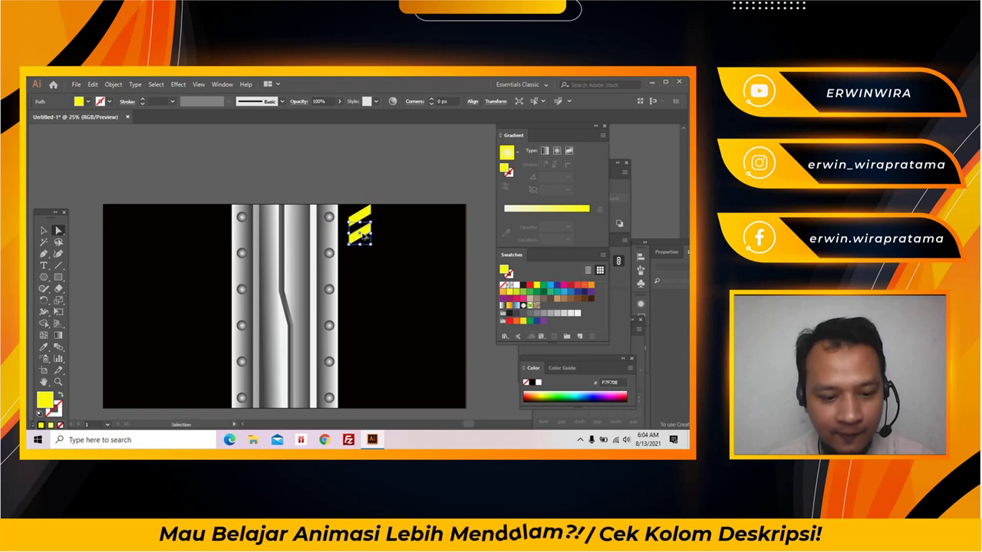
key(ctrl+d)
key(ctrl+d)
key(ctrl+d)
key(ctrl+d)
key(ctrl+d)
key(ctrl+d)
key(ctrl+d)
key(ctrl+d)
key(ctrl+d)
key(ctrl+d)
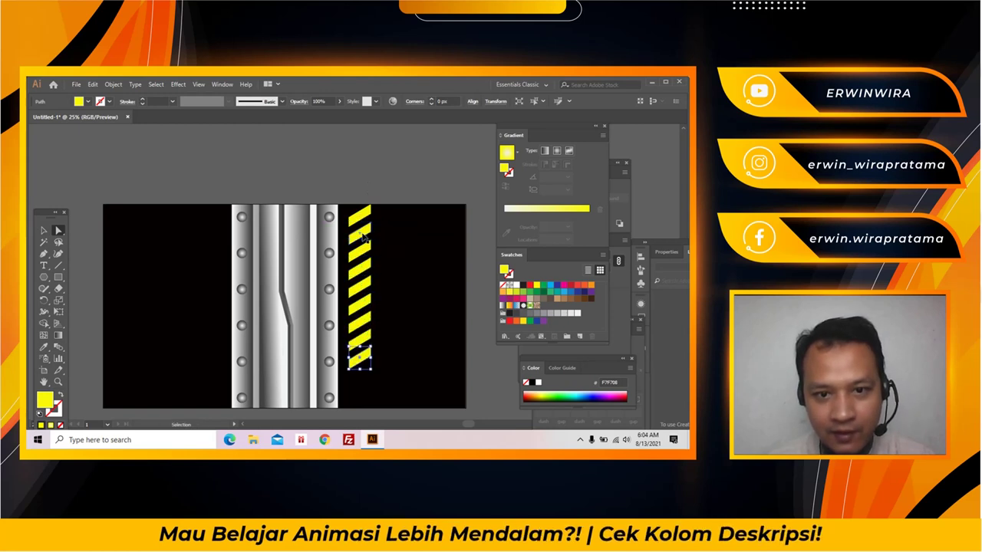
key(ctrl+d)
key(ctrl+d)
- Marquee-select the whole column of yellow stripes
key(ctrl+shift+a)
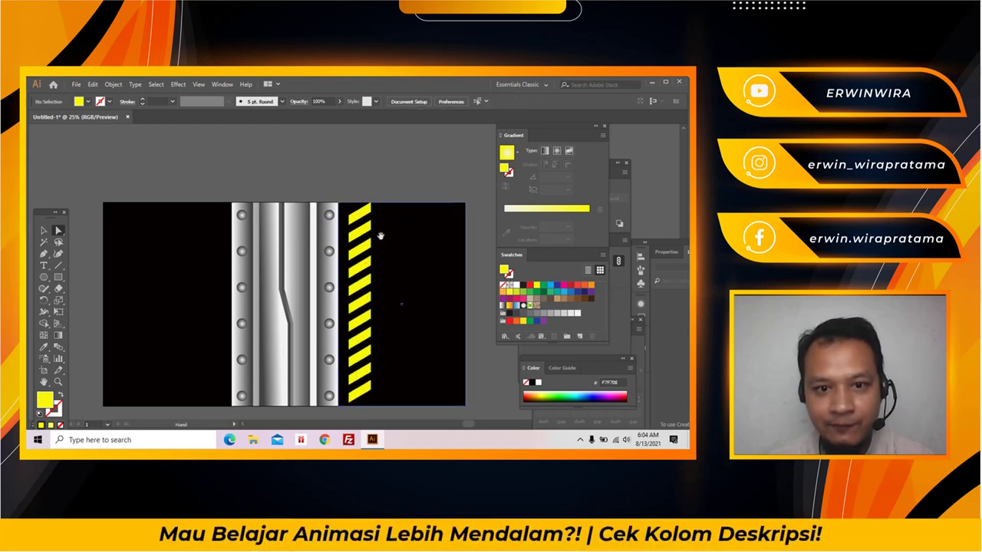
drag(379, 235, 372, 202)
drag(337, 154, 366, 345)
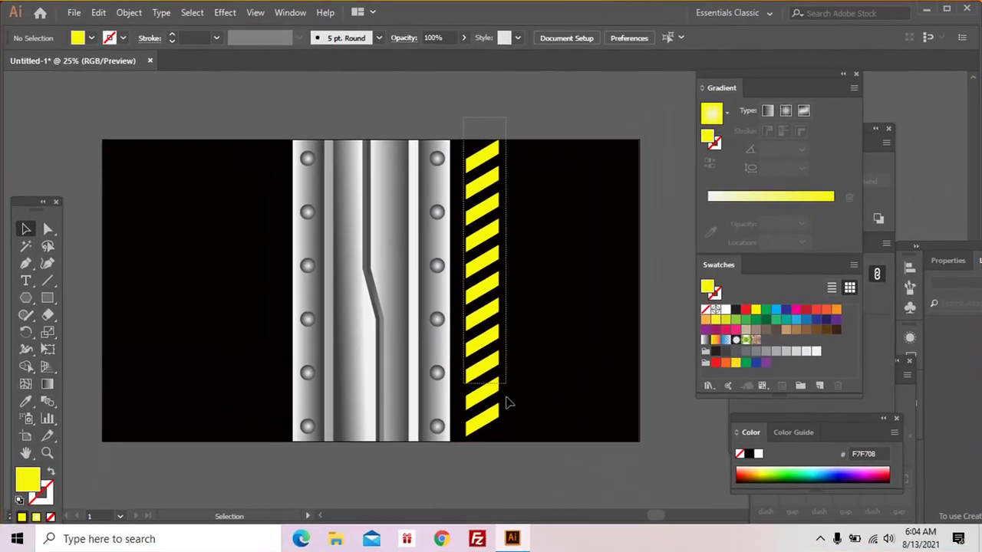
drag(506, 401, 510, 452)
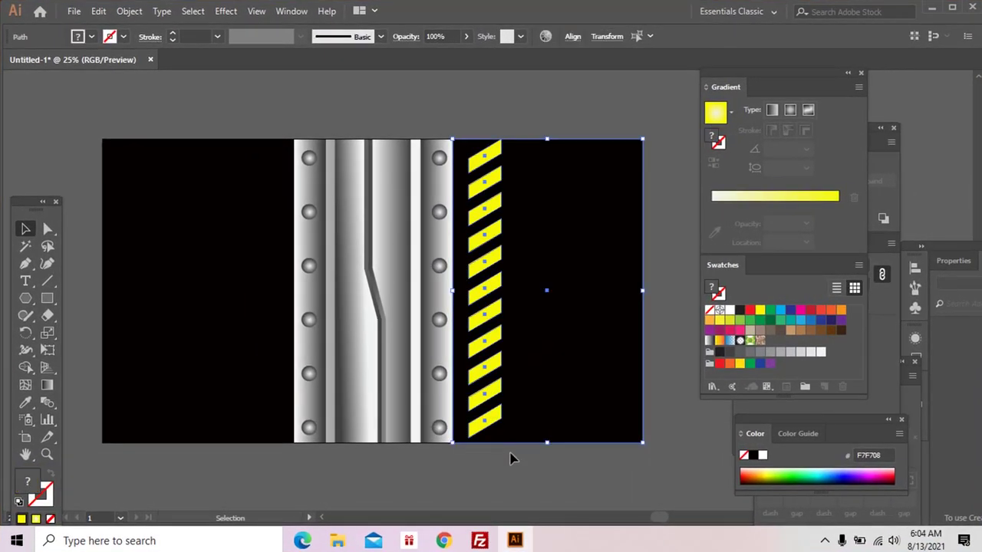
- Group the yellow stripes without the black panel and stretch the group taller upward
shift+click(526, 377)
key(ctrl+g)
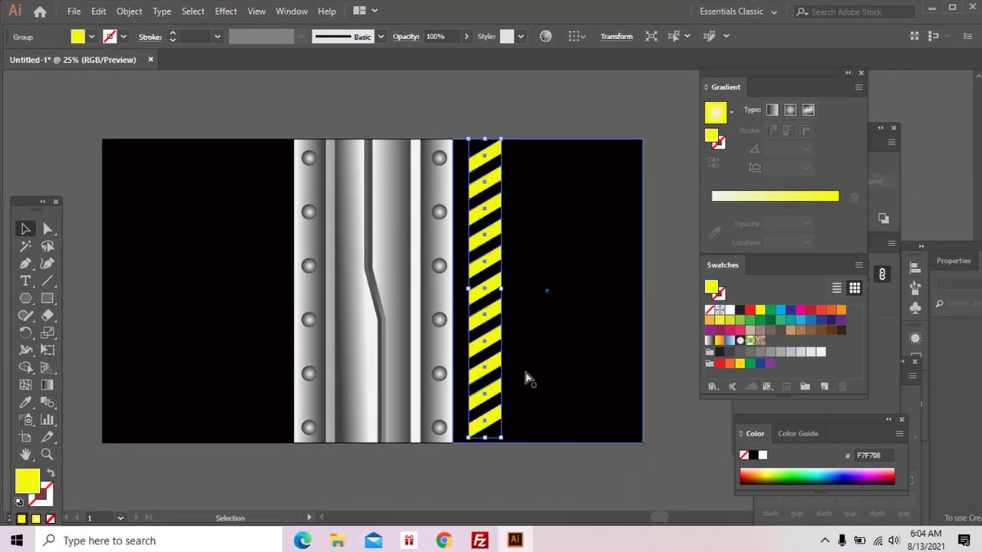
drag(484, 140, 532, 198)
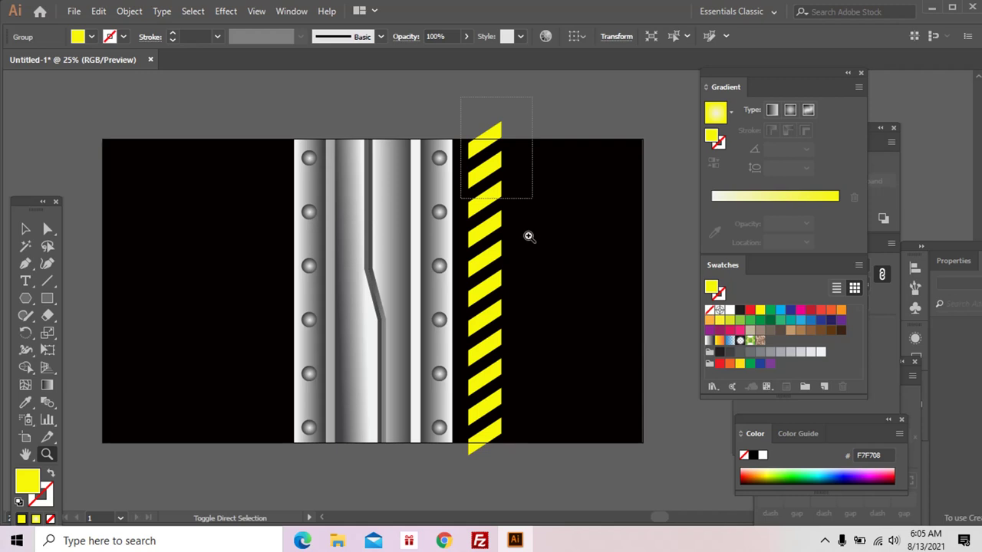
drag(528, 236, 525, 240)
- Trim the top stripe flush with the artboard's top edge by adding points and deleting the overhanging corner
key(a)
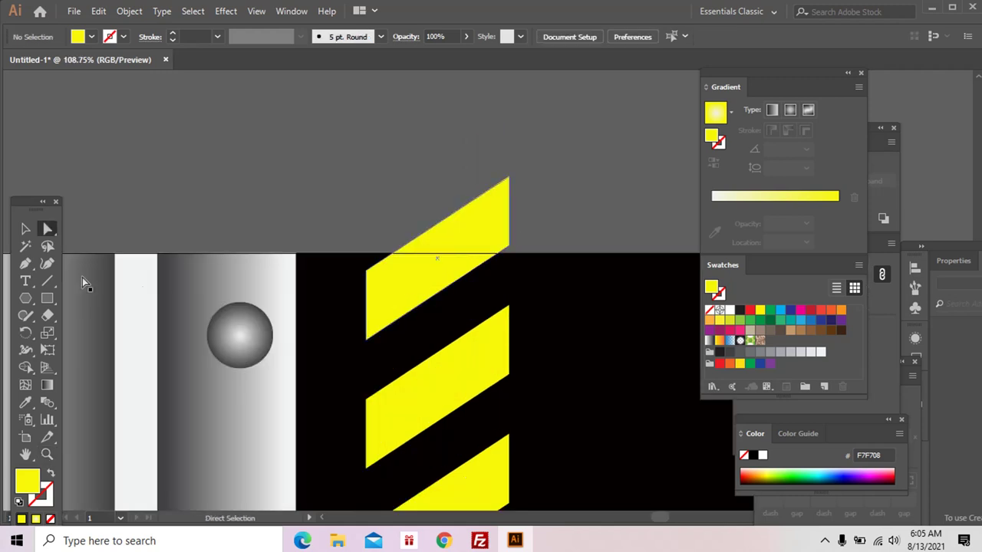
click(25, 263)
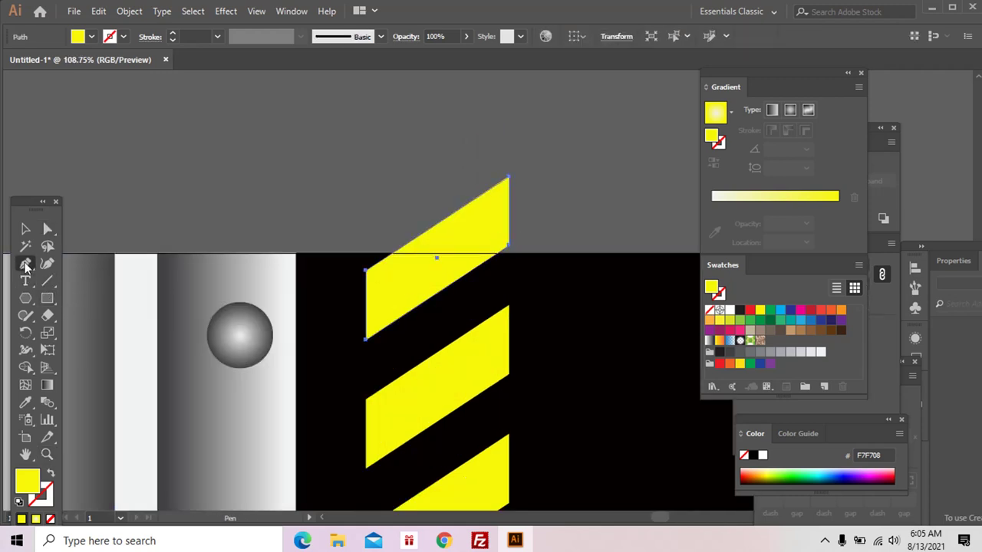
click(394, 253)
click(499, 254)
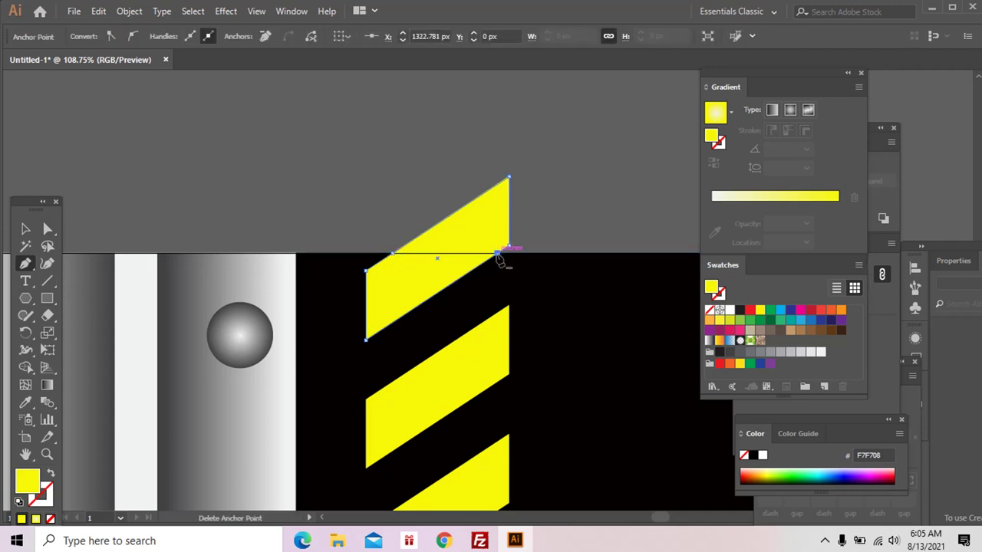
ctrl+click(510, 179)
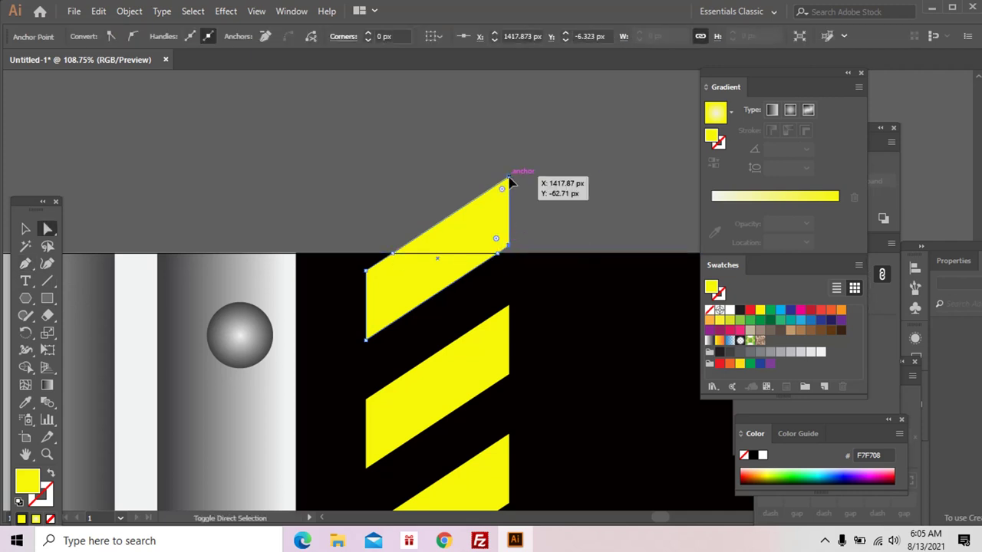
key(Delete)
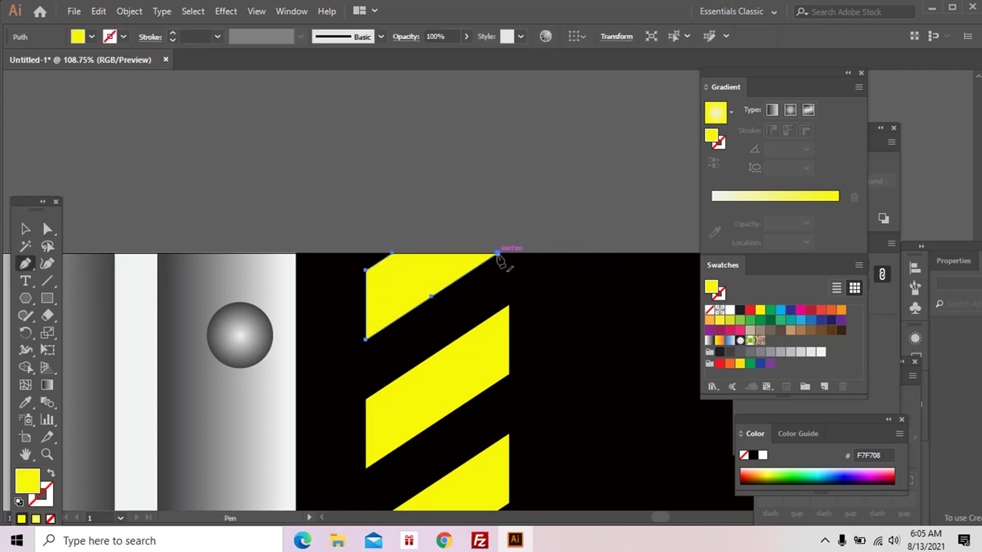
ctrl+click(393, 253)
- On the bottom stripe, add a point at the bottom edge and delete the corner hanging below the artboard
key(z)
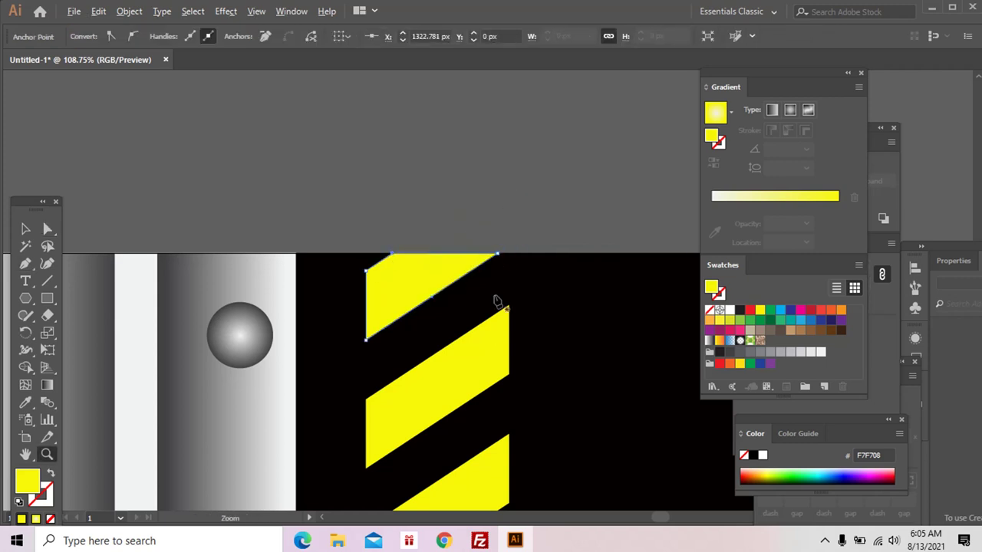
alt+click(498, 298)
alt+click(497, 298)
alt+click(498, 299)
alt+click(498, 297)
alt+click(499, 296)
scroll(486, 328, down, 2)
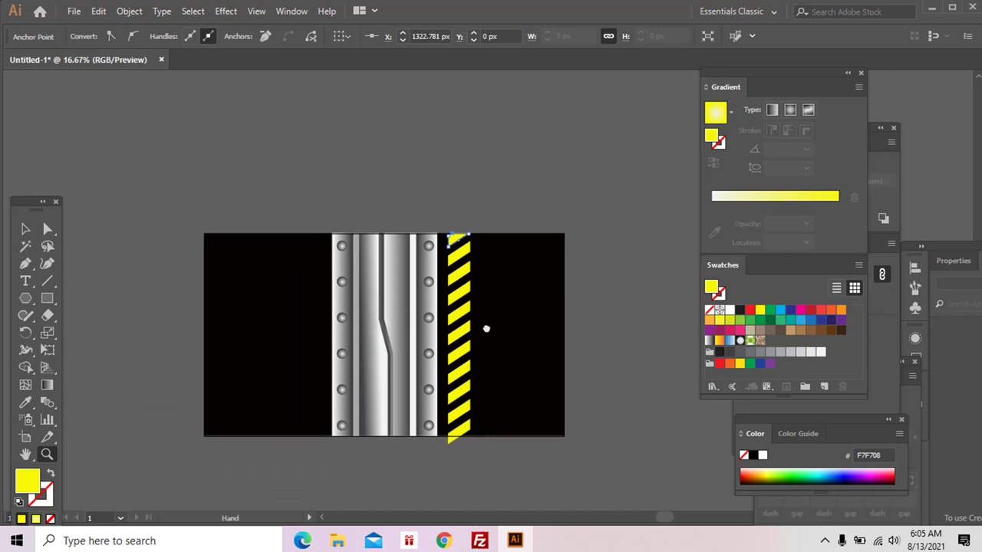
drag(440, 365, 479, 452)
ctrl+click(444, 295)
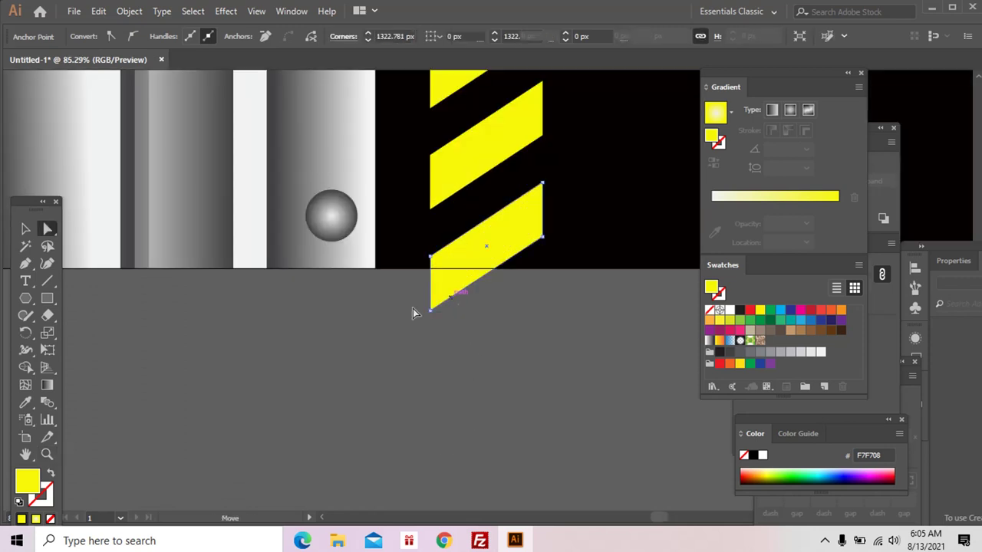
click(25, 263)
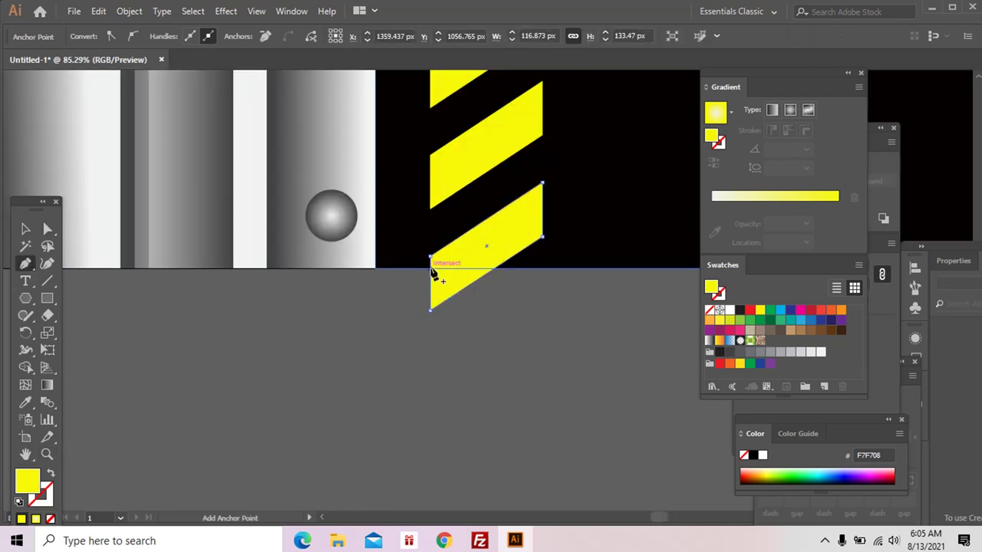
click(493, 268)
key(a)
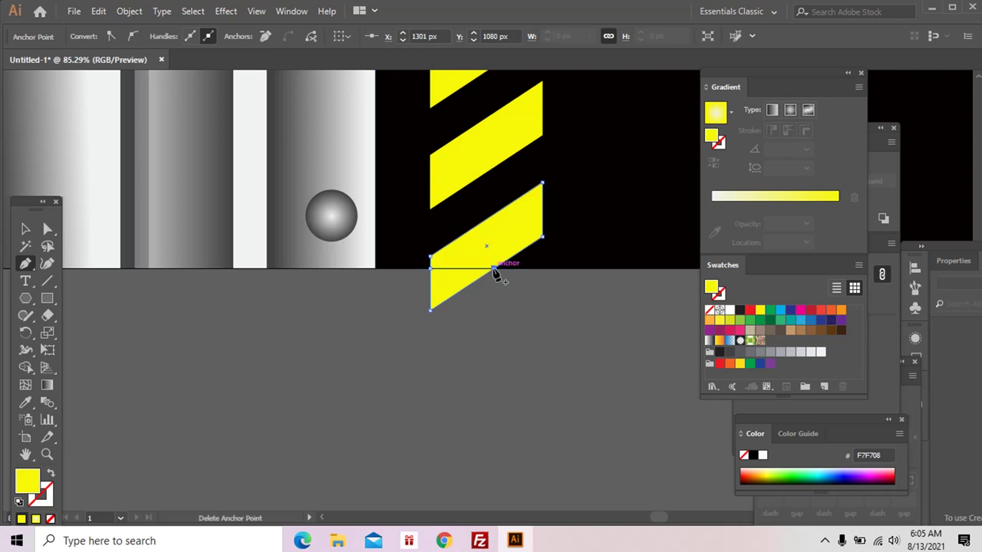
key(Delete)
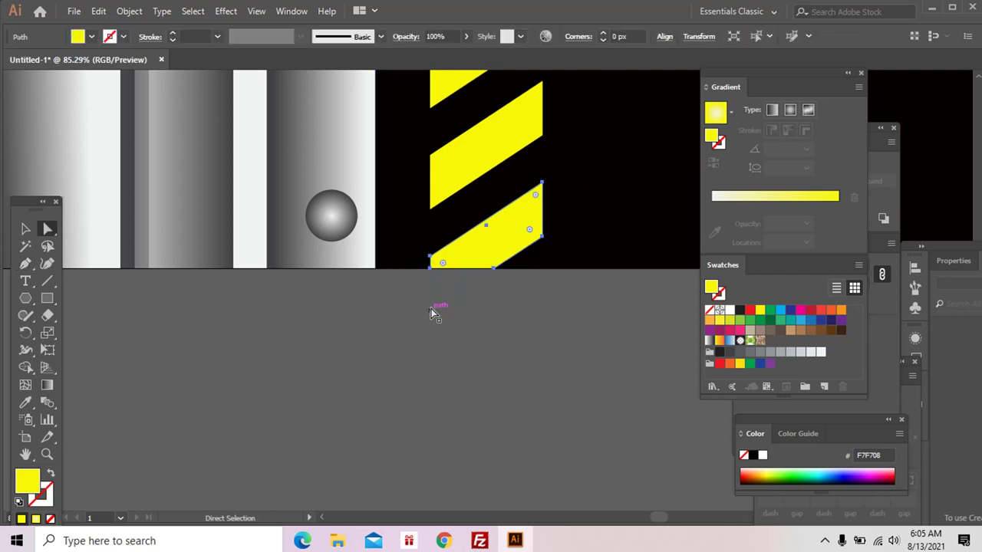
- Add two points along the artboard's bottom edge so the last stripe ends flush
key(p)
click(493, 268)
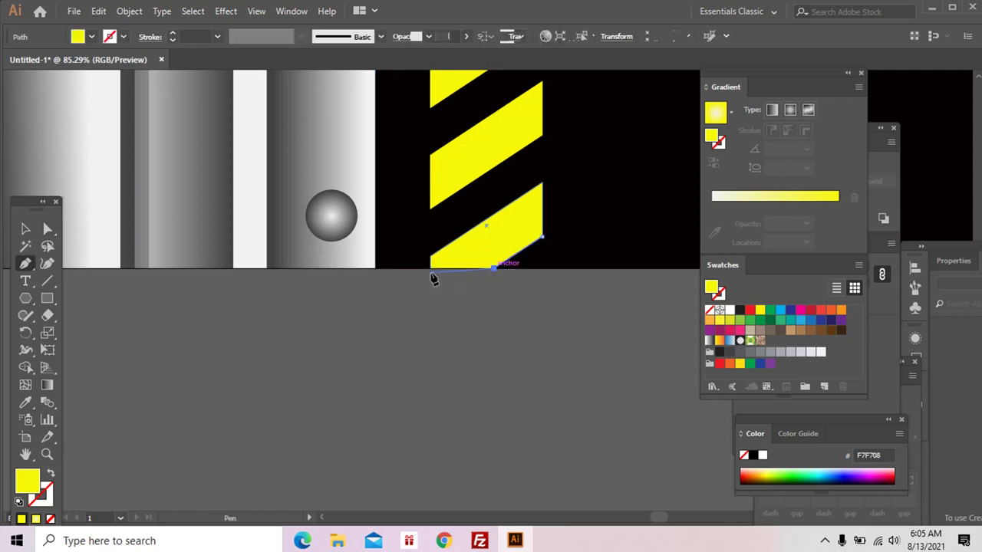
click(431, 269)
key(z)
alt+click(506, 281)
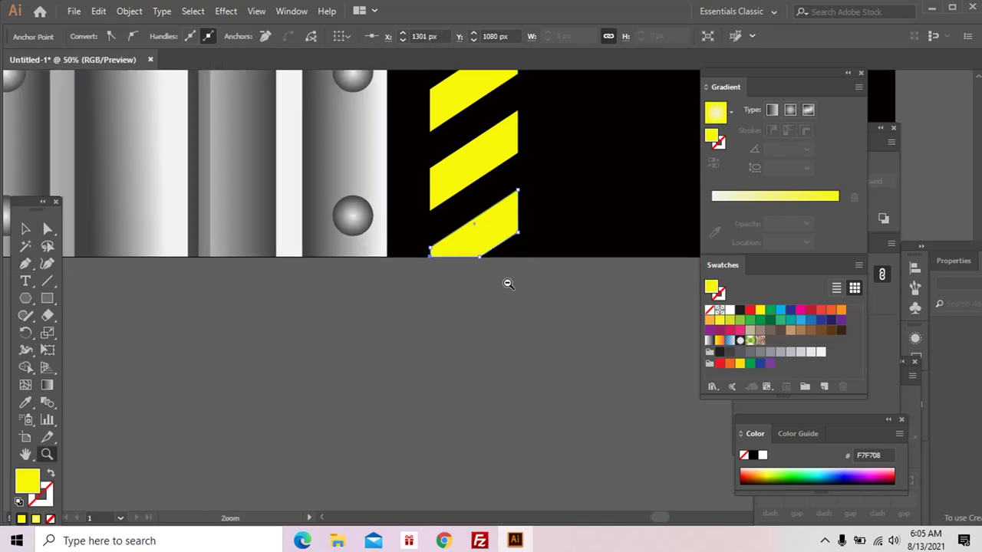
alt+click(508, 284)
alt+click(508, 283)
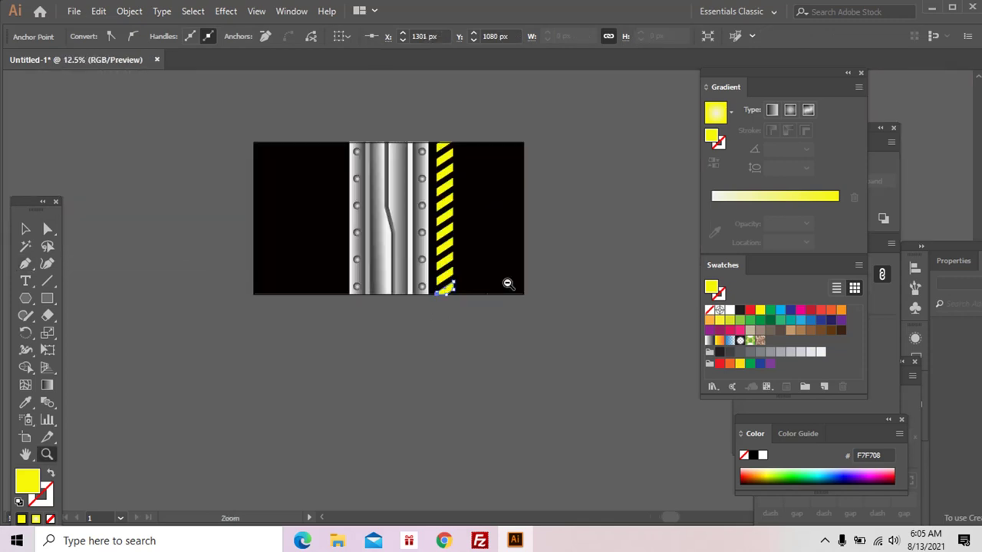
- Select the stripe group and save its yellow fill as a new swatch
key(v)
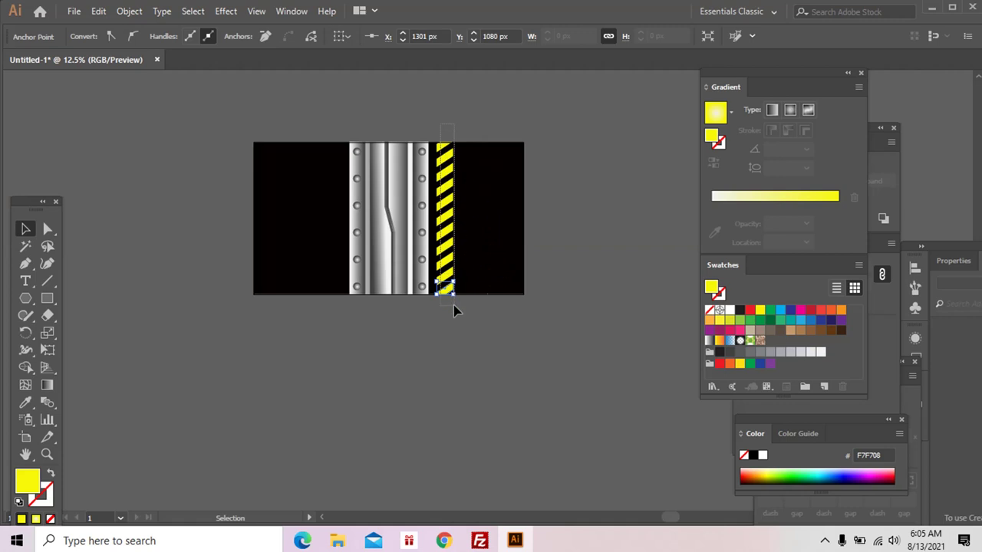
drag(454, 309, 494, 153)
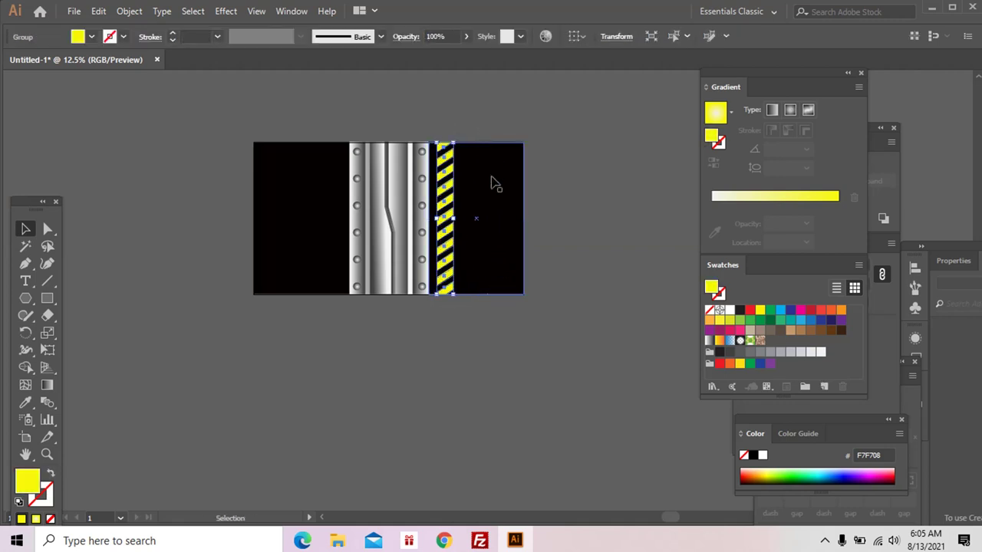
key(z)
click(496, 218)
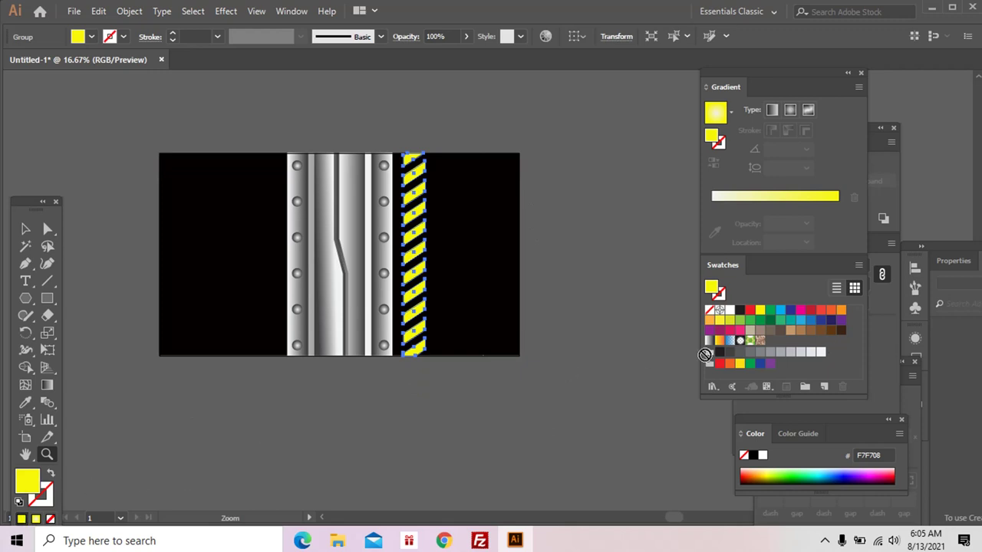
drag(704, 354, 771, 343)
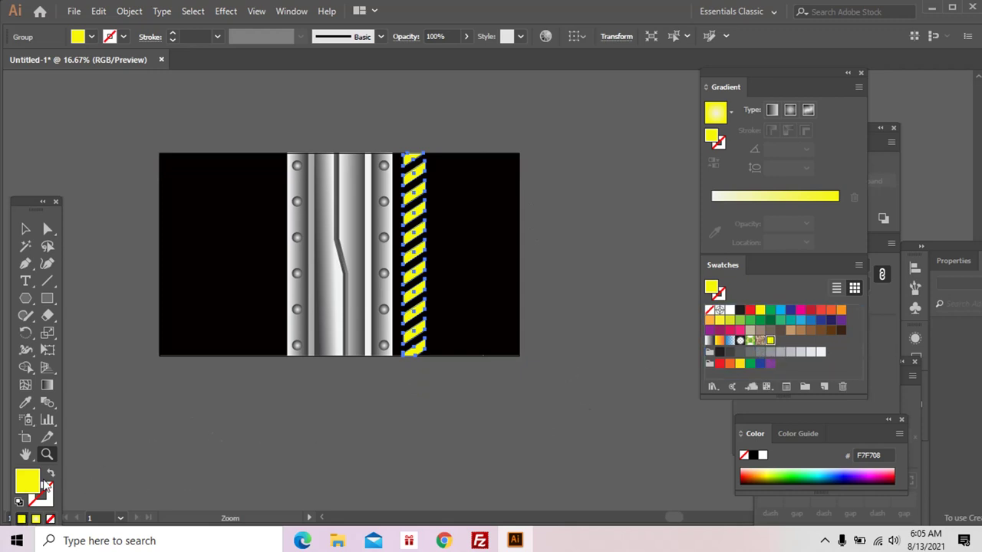
- Recolour the stripes dark olive 777401 and add that olive to Swatches as well
double_click(34, 489)
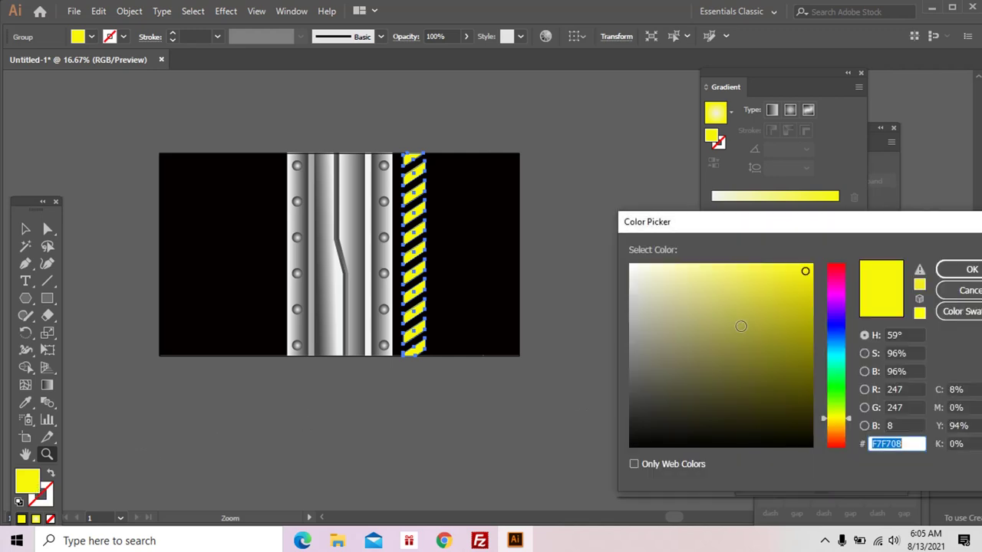
click(806, 305)
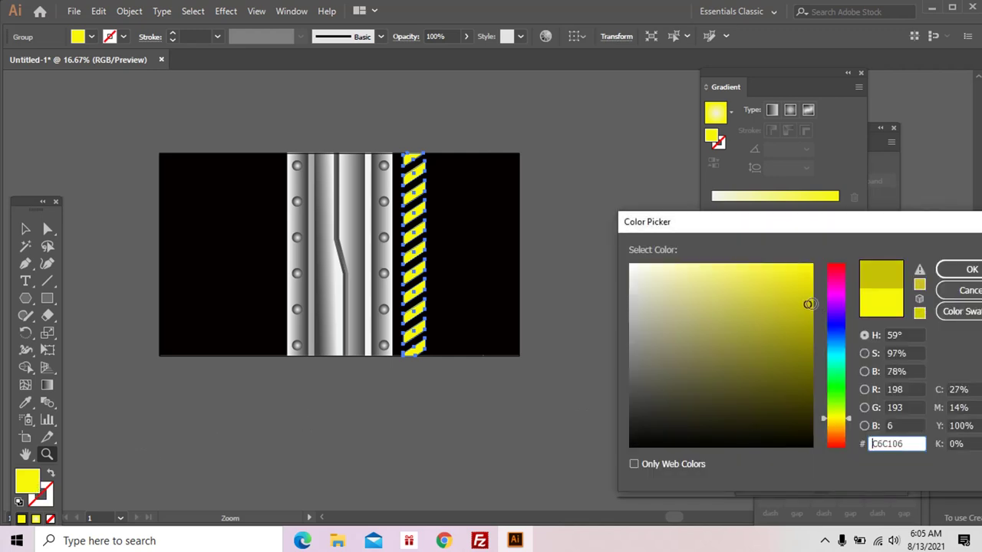
click(812, 359)
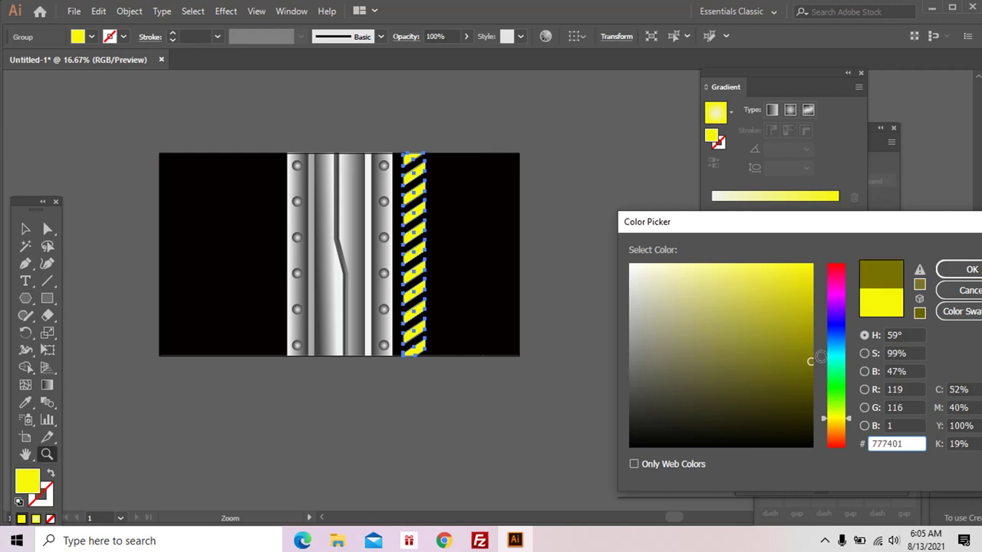
click(971, 270)
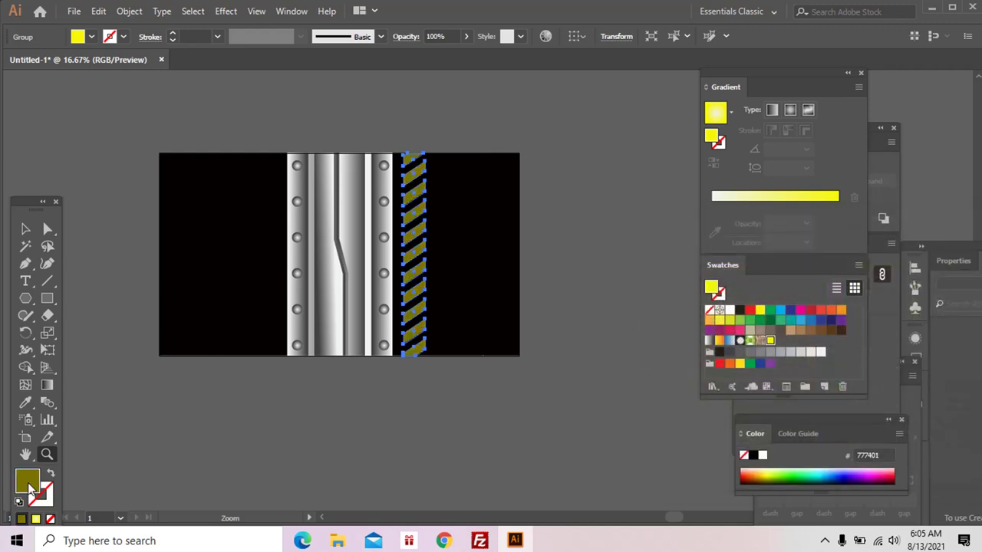
mouse_move(696, 384)
mouse_down()
mouse_move(792, 351)
mouse_move(785, 347)
mouse_up()
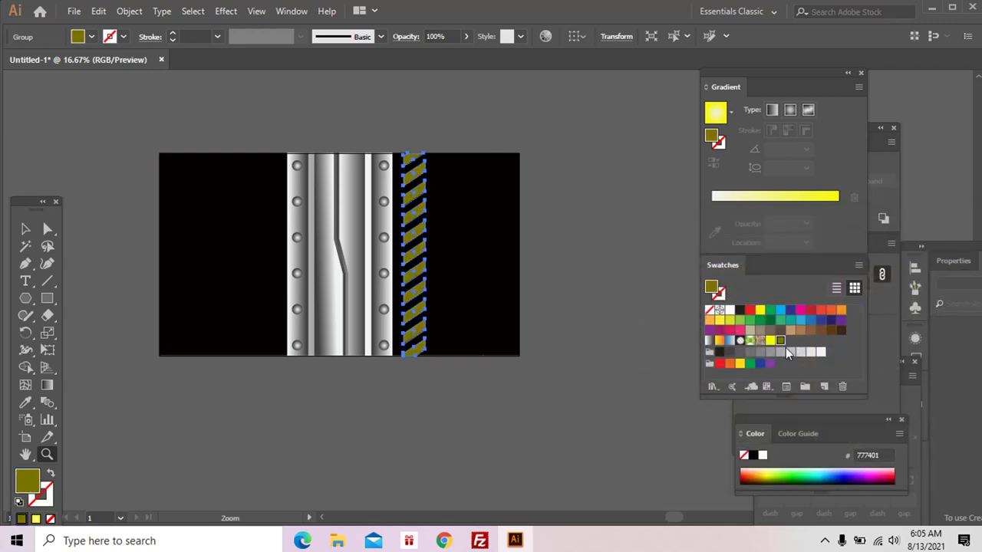
- Give the stripes a linear yellow-to-olive gradient and drag its direction across them with the Gradient tool
click(722, 200)
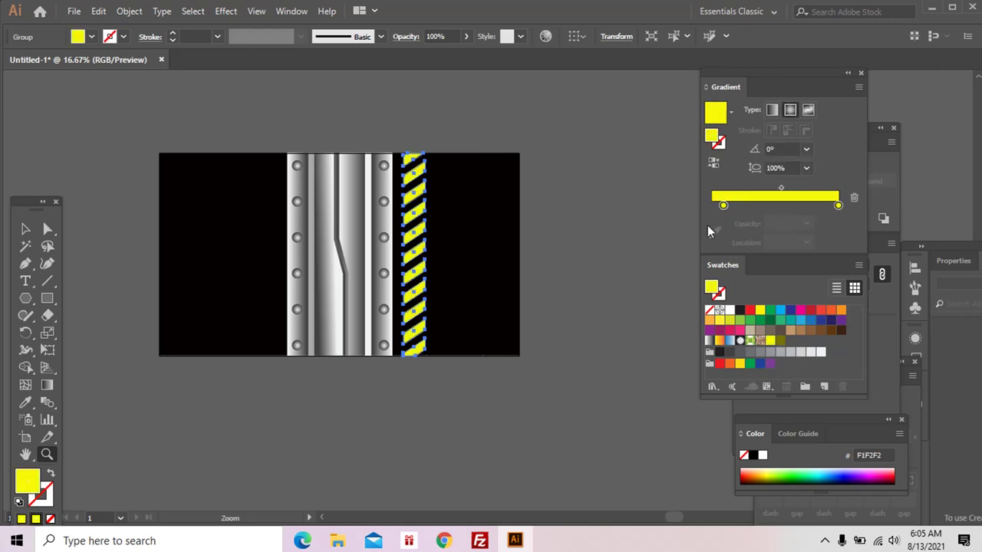
drag(721, 207, 695, 208)
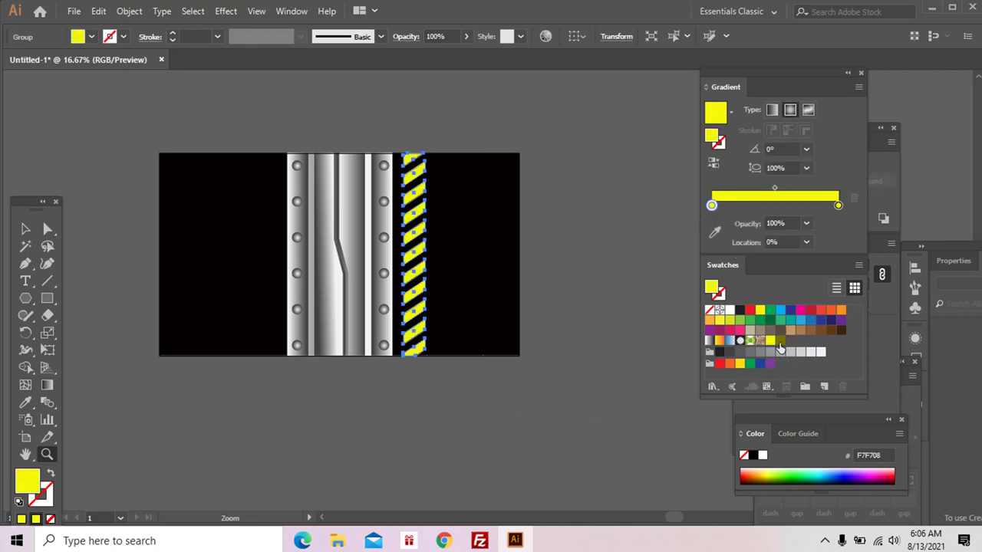
drag(779, 342, 837, 206)
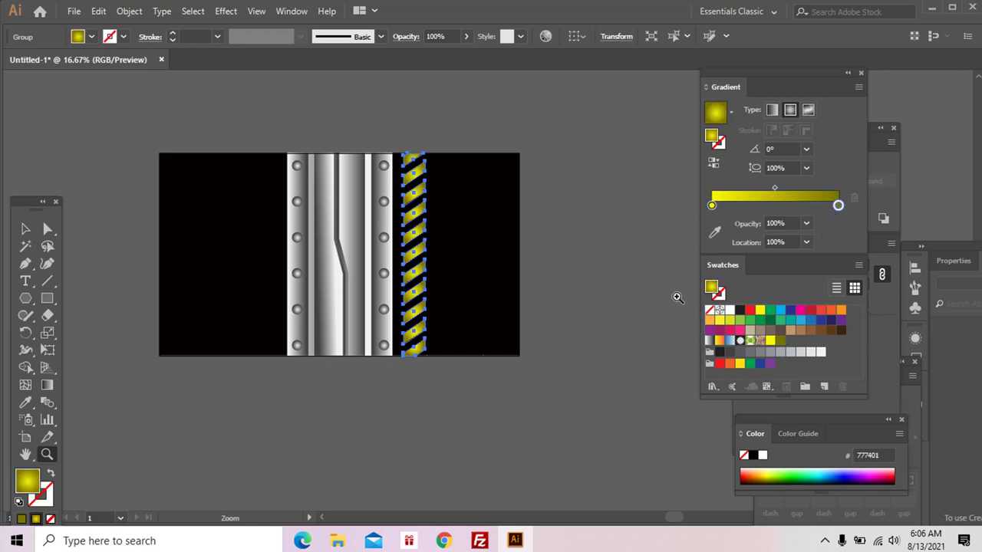
click(772, 111)
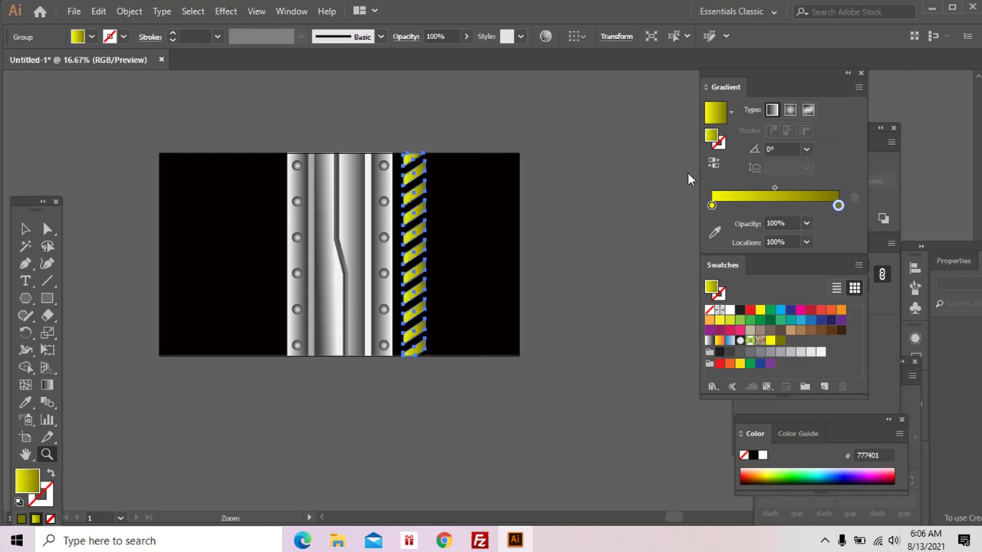
click(47, 385)
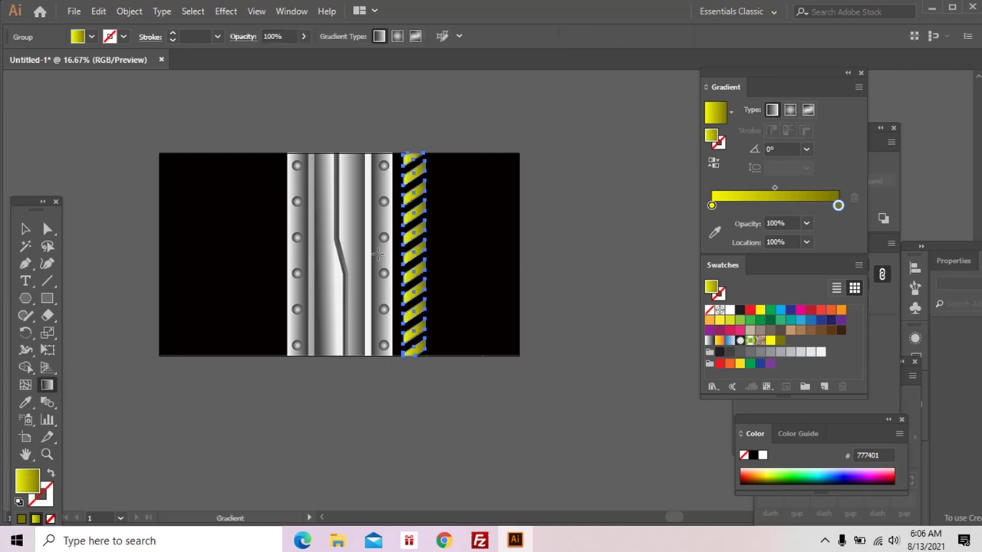
drag(406, 239, 423, 253)
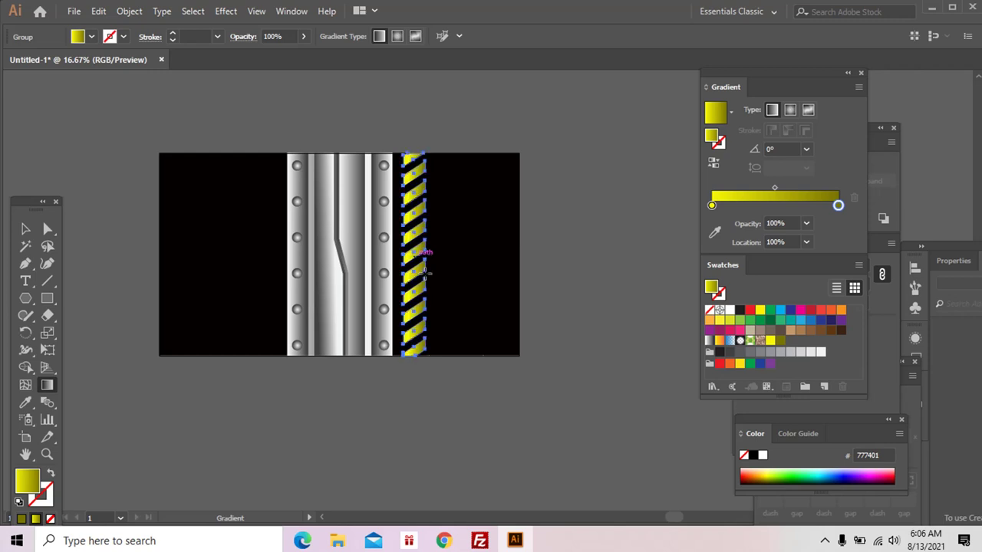
- Reselect just the stripe group and zoom and pan to centre the artwork
click(440, 403)
key(z)
key(v)
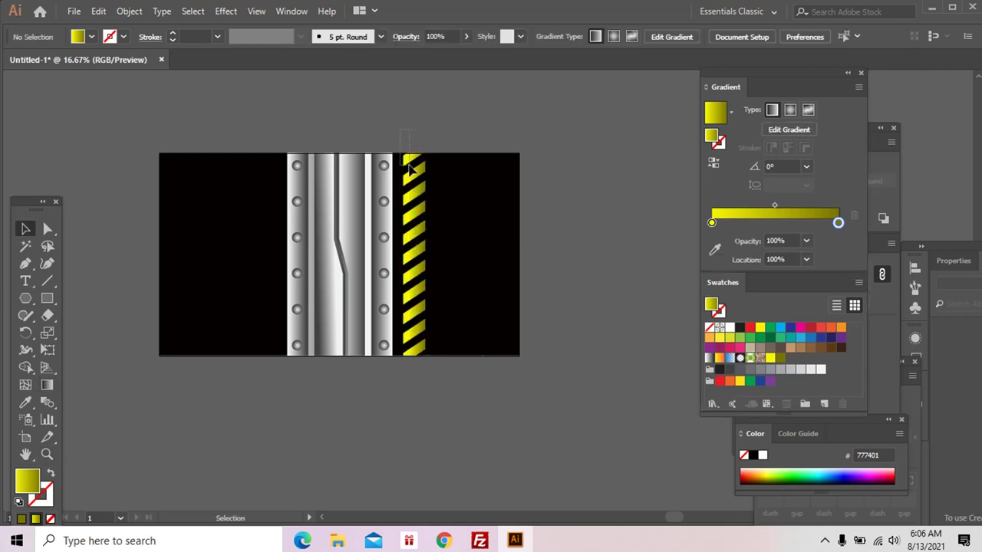
click(448, 207)
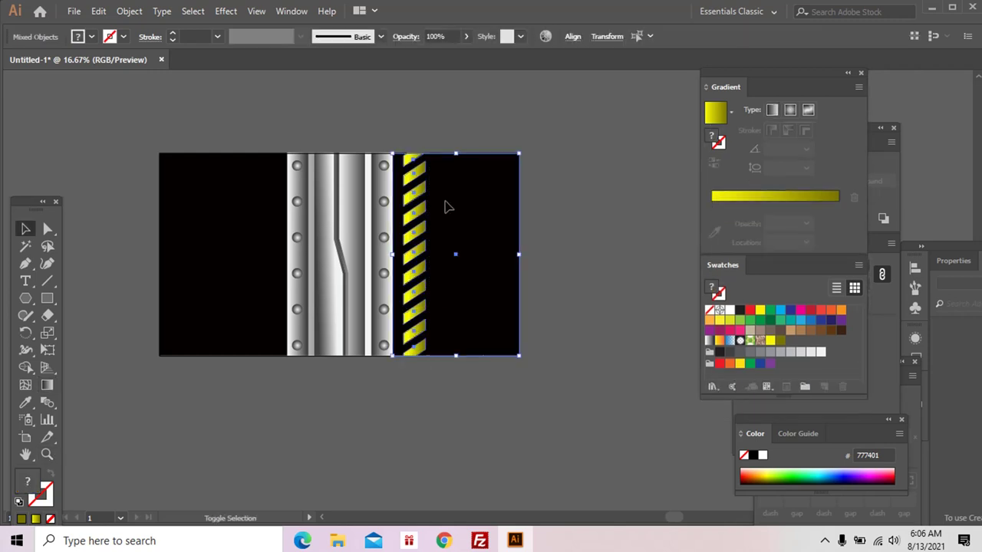
shift+click(489, 204)
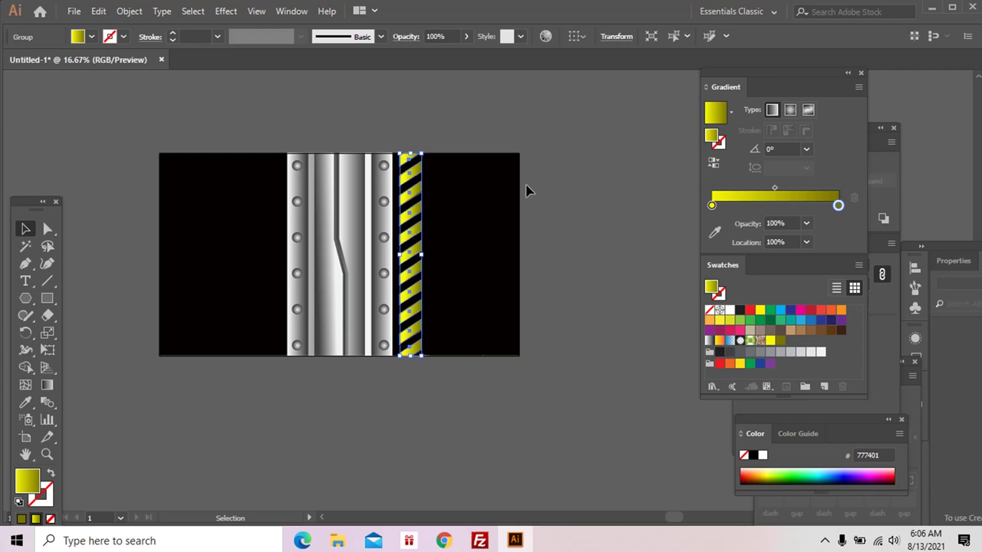
key(ctrl)
key(ctrl+space)
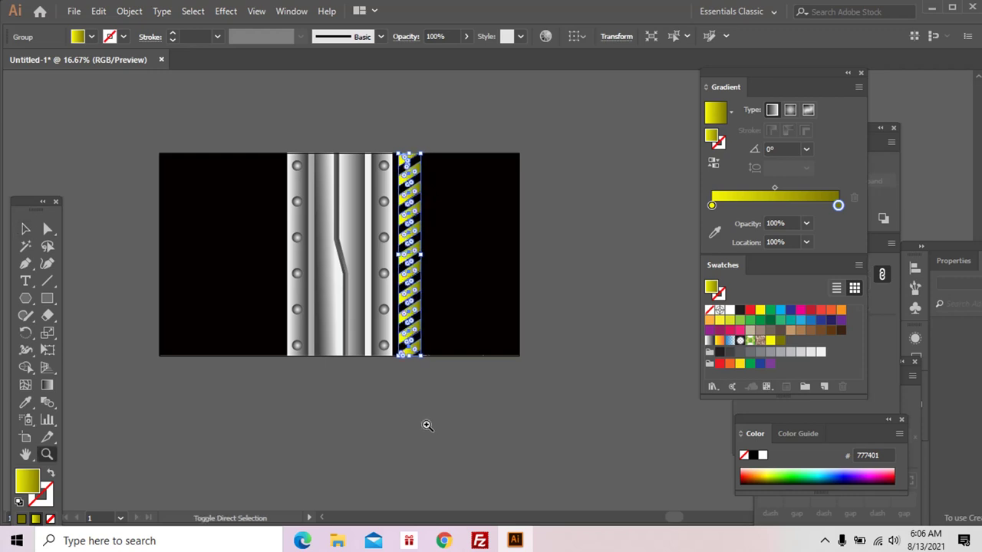
click(451, 370)
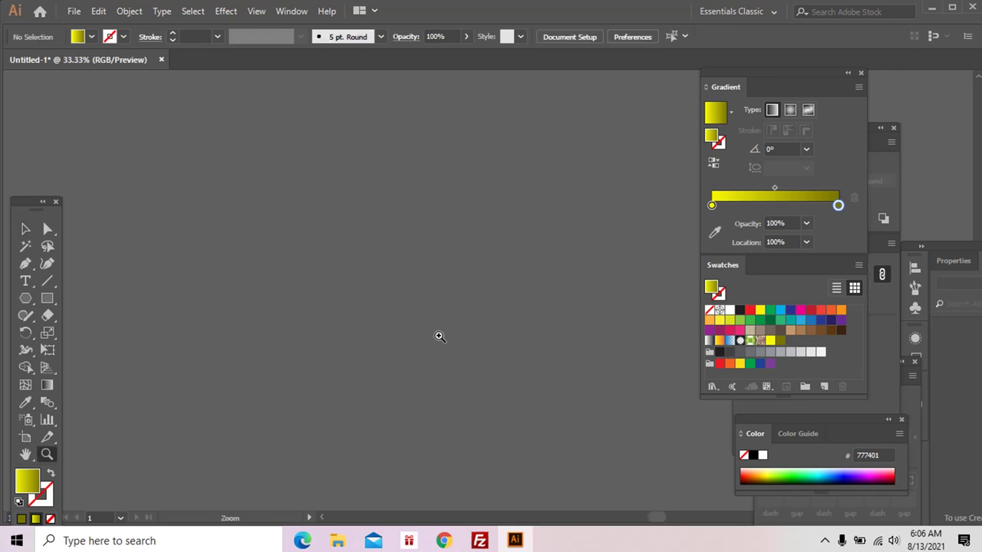
alt+click(559, 284)
alt+click(559, 283)
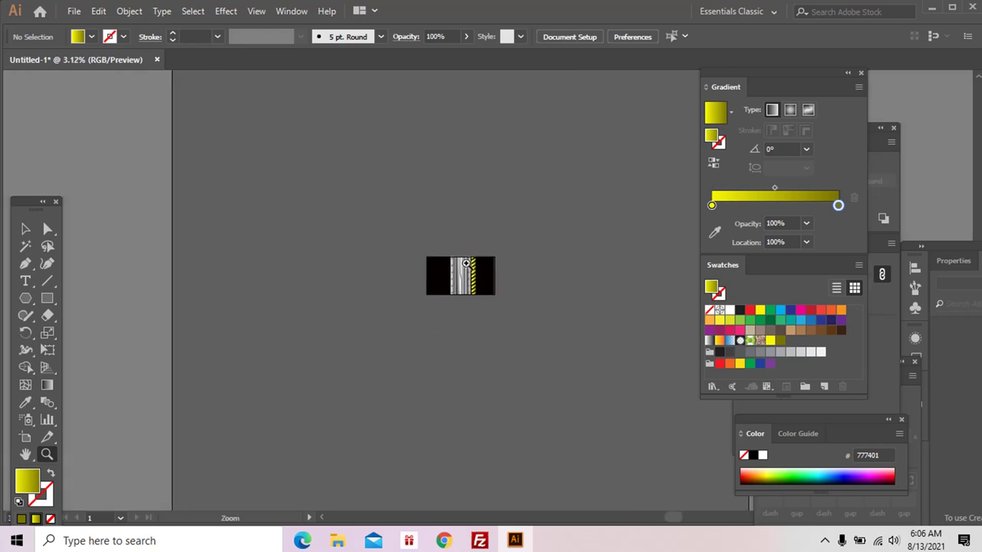
click(512, 331)
click(518, 311)
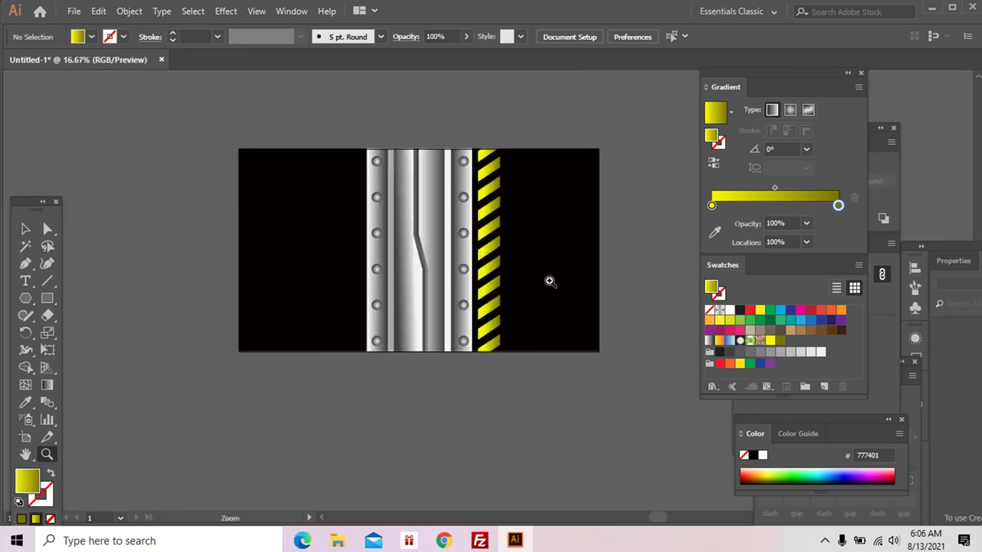
drag(440, 389, 405, 396)
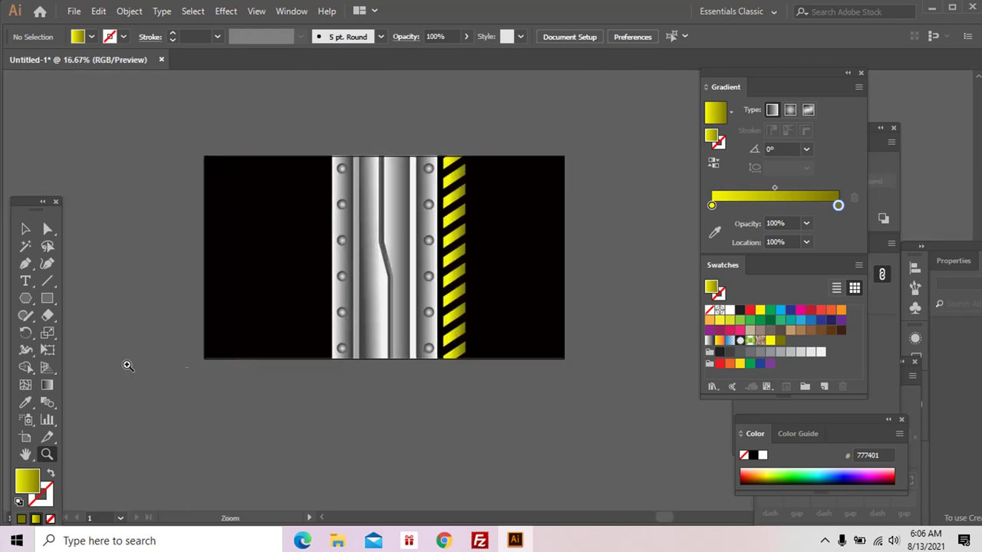
click(52, 302)
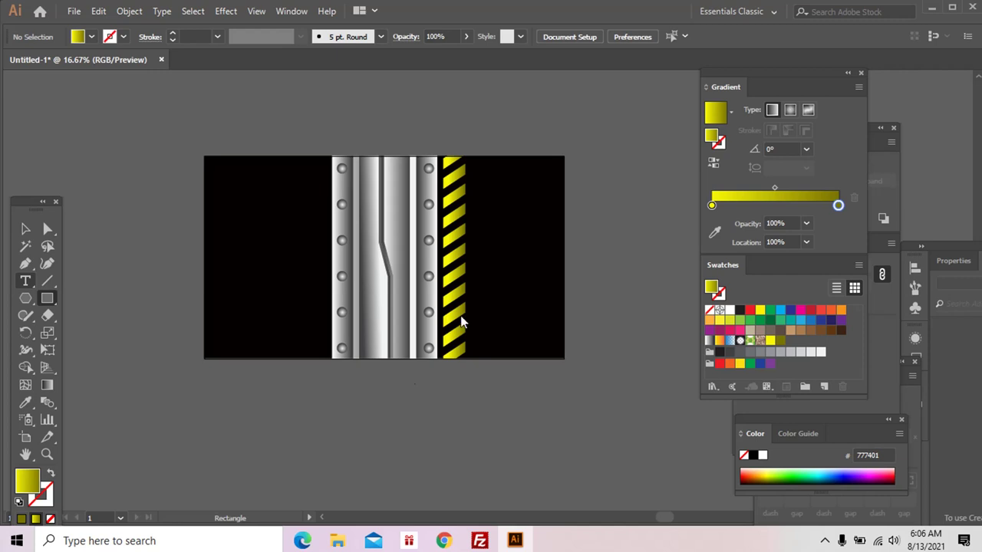
- Place a text label on the right black panel and colour it mid-grey
click(529, 289)
key(Escape)
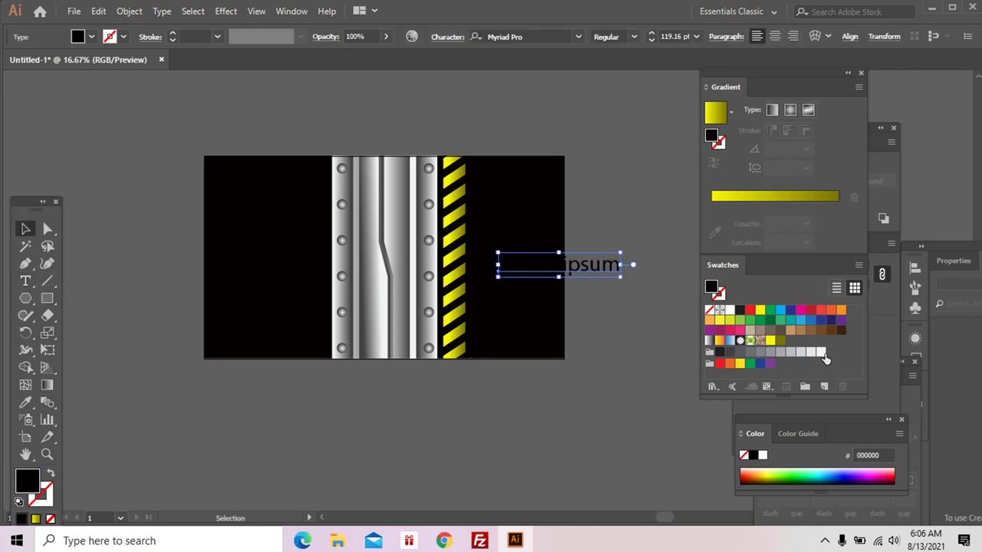
click(821, 352)
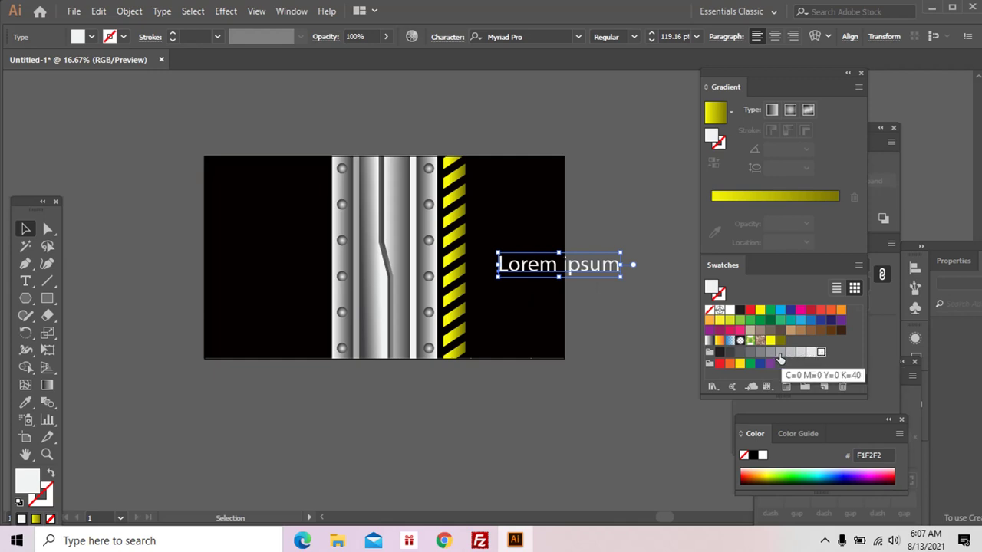
click(779, 355)
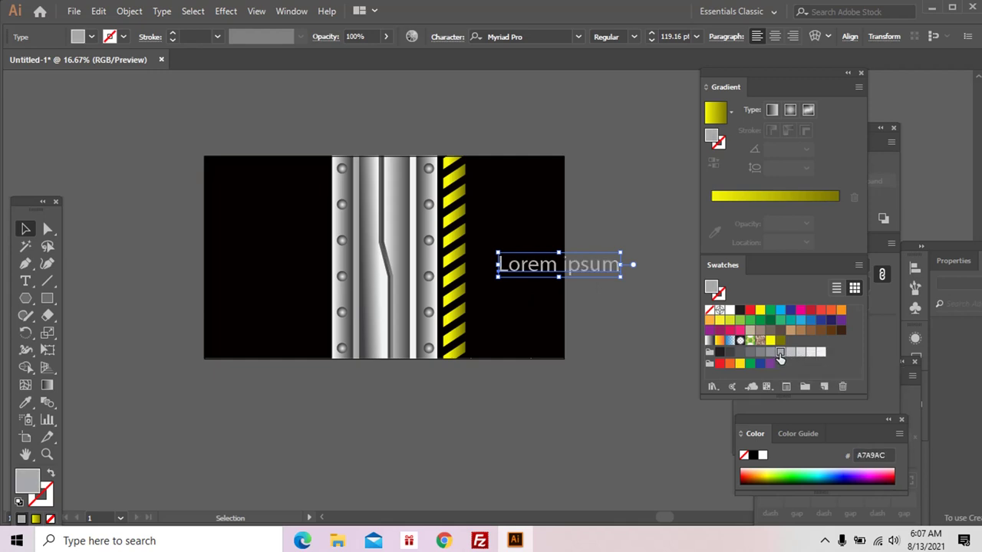
- Replace the Lorem ipsum placeholder with COUTION and nudge it into place
double_click(513, 266)
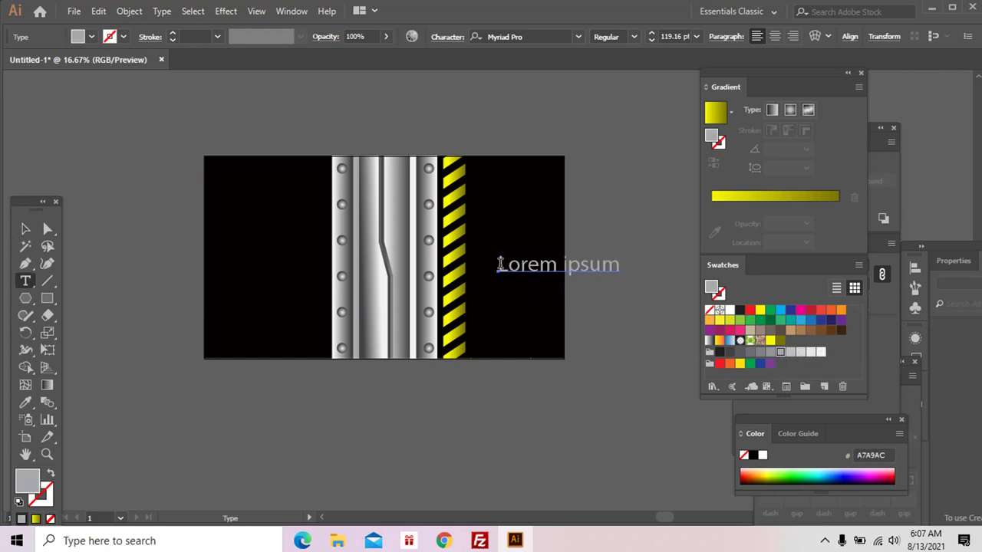
drag(500, 264, 622, 266)
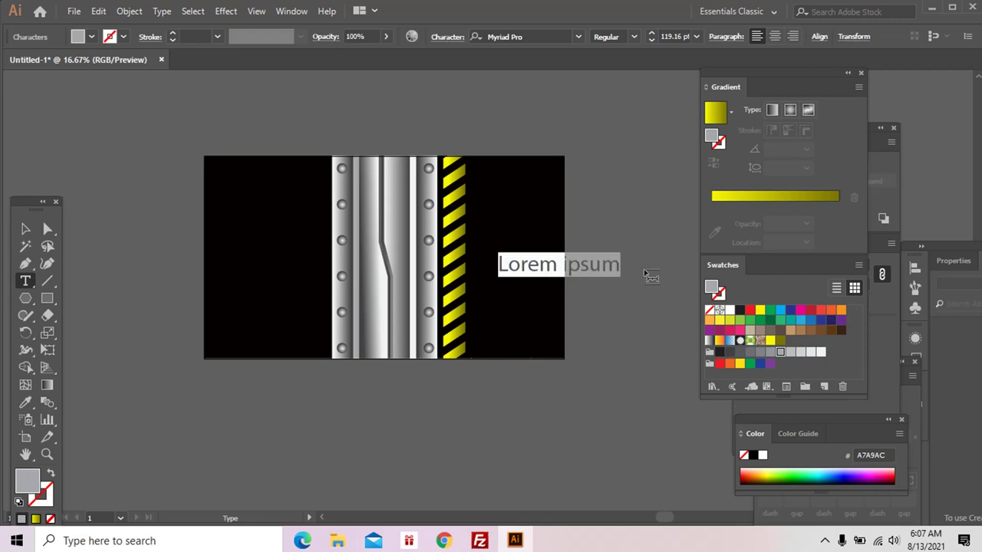
text(COUTION)
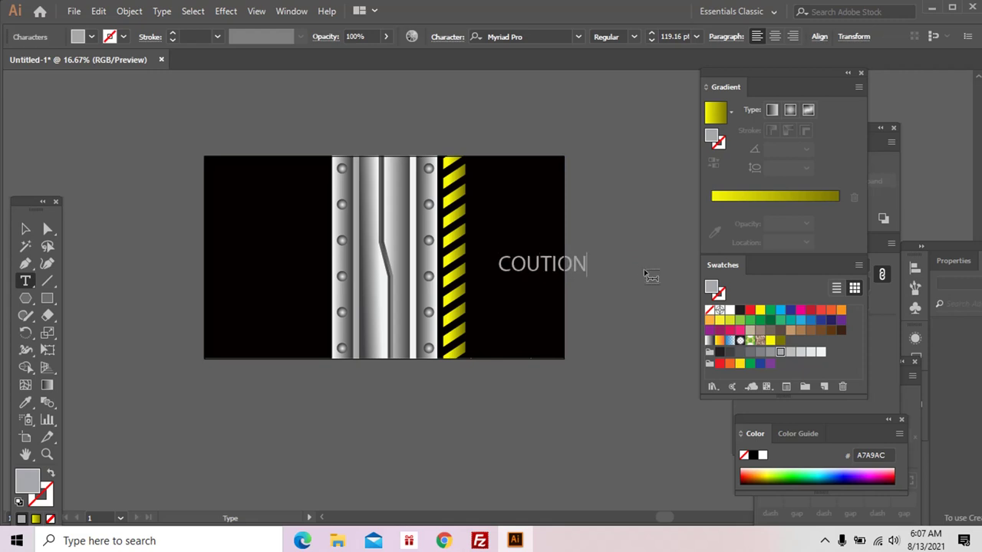
click(24, 227)
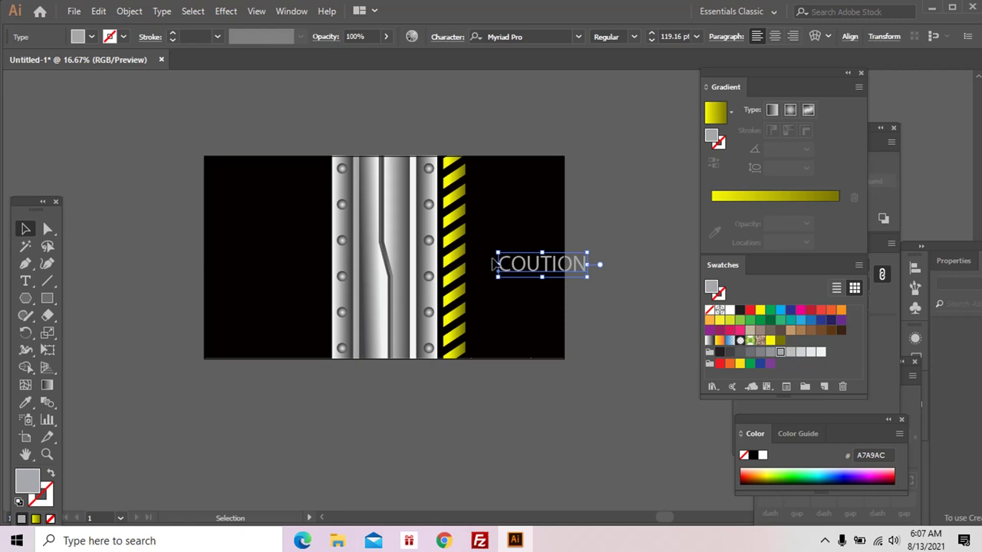
drag(495, 264, 463, 233)
key(z)
click(529, 256)
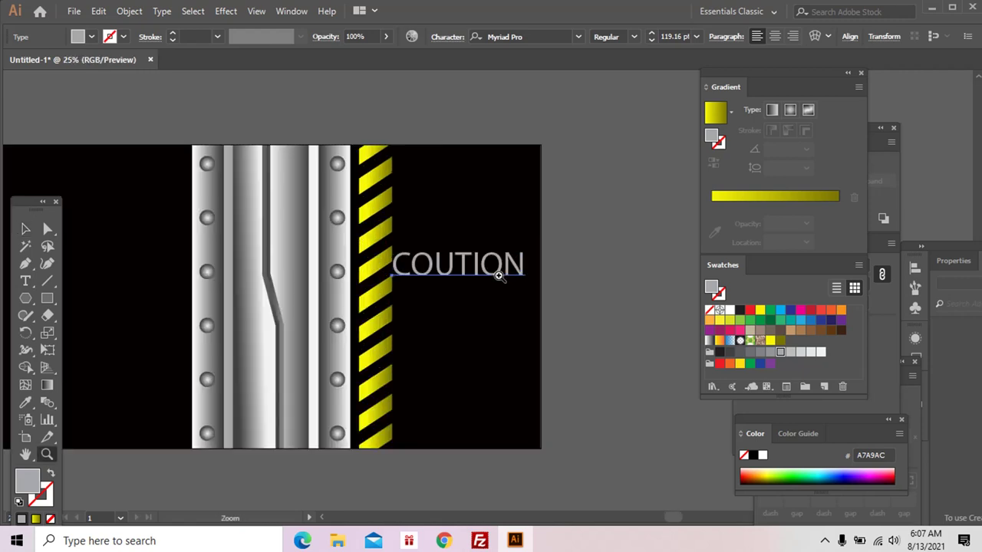
- Set COUTION in the Impact font and rotate it 90° to run vertically
click(510, 36)
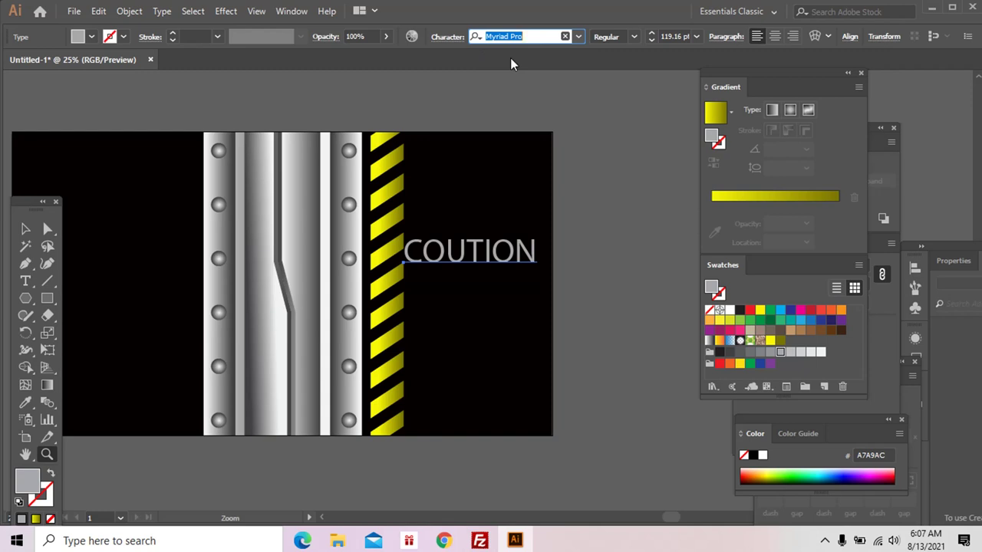
text(impat)
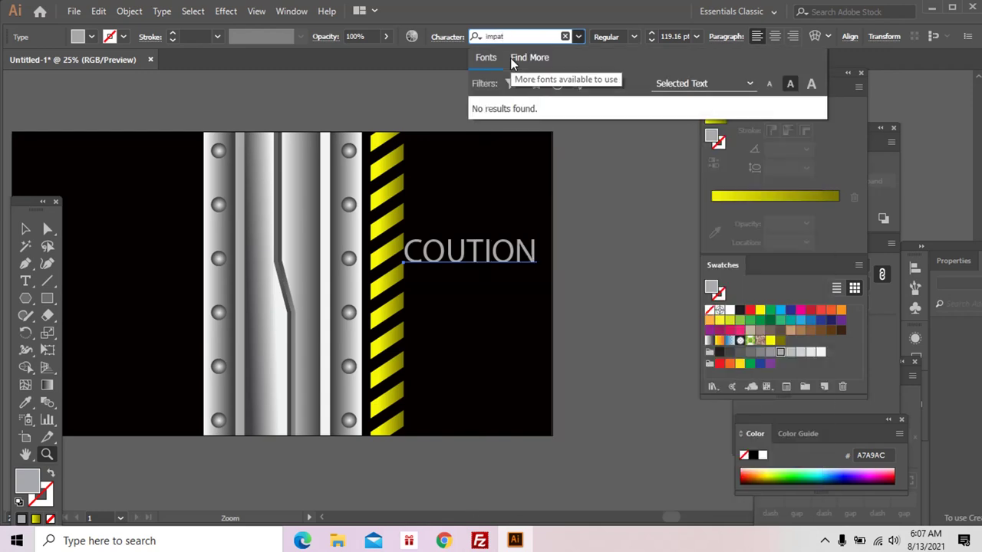
key(BackSpace)
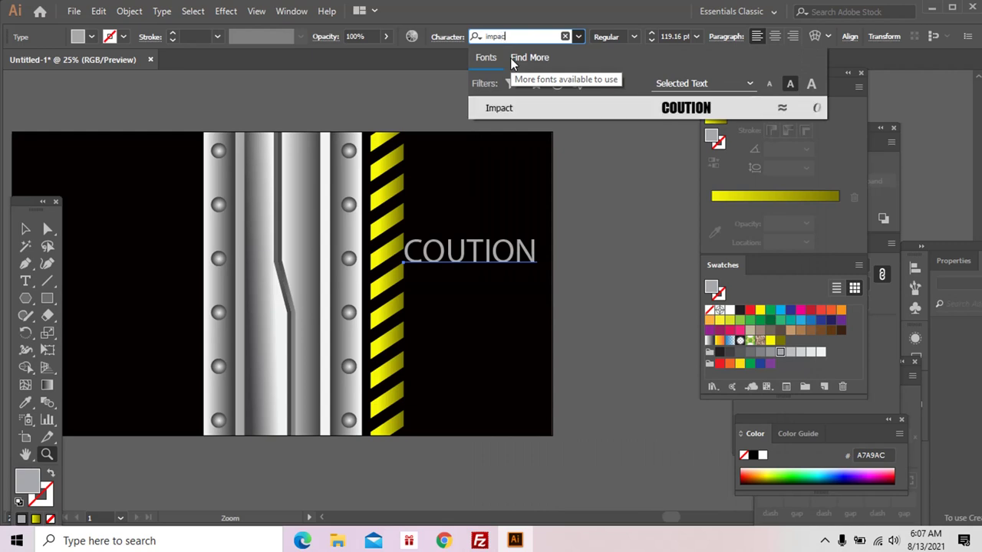
key(Return)
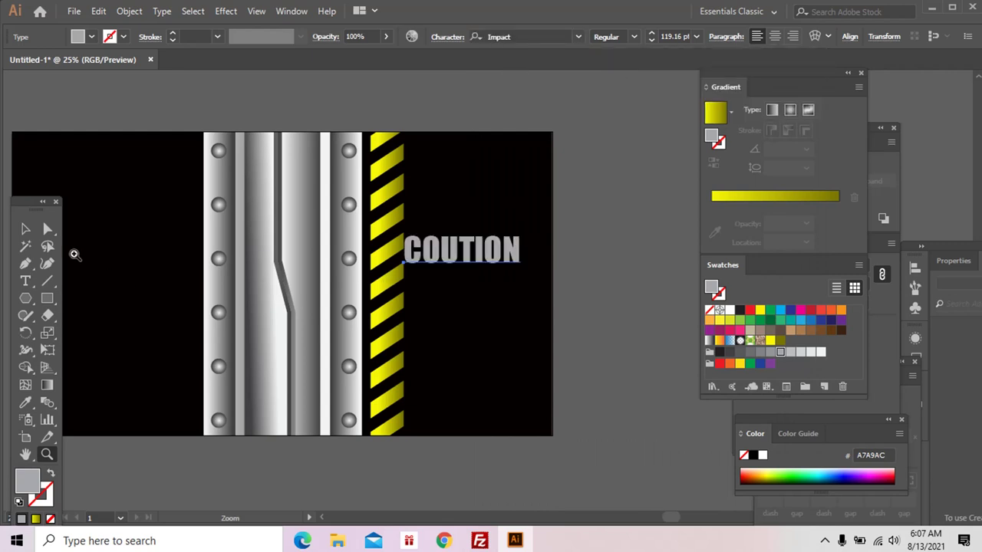
click(25, 228)
click(491, 253)
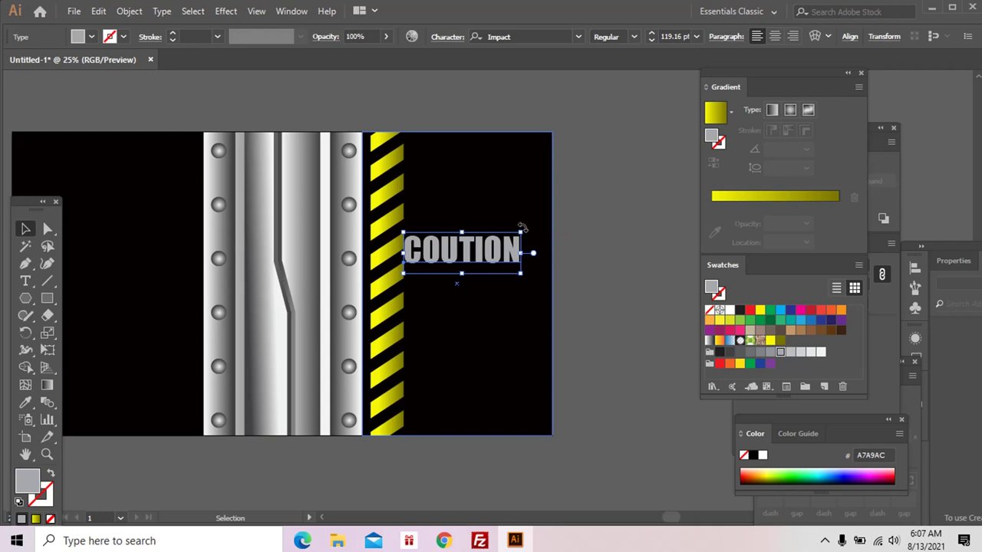
drag(521, 227, 428, 215)
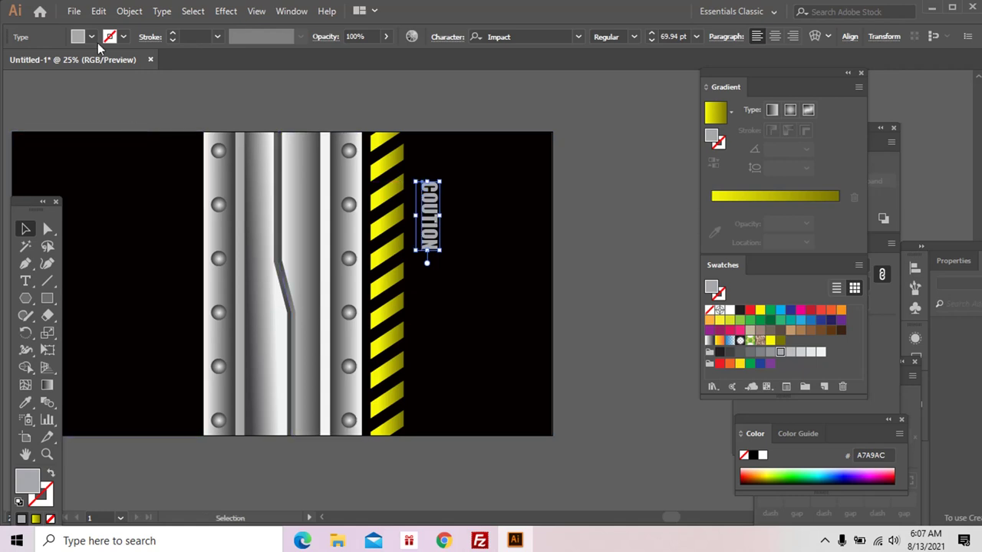
- Expand the COUTION text into outlines and move it up and to the left
click(129, 11)
click(178, 159)
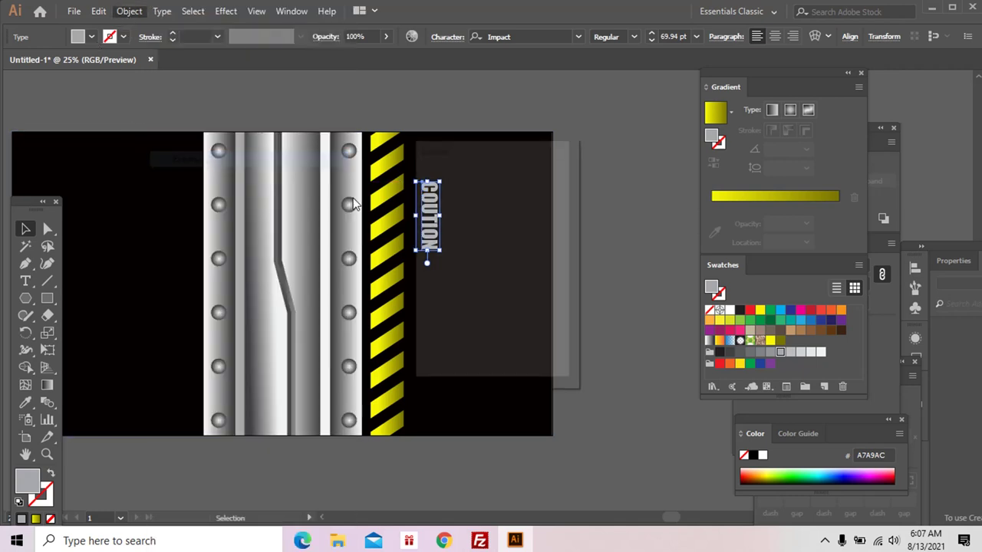
click(475, 353)
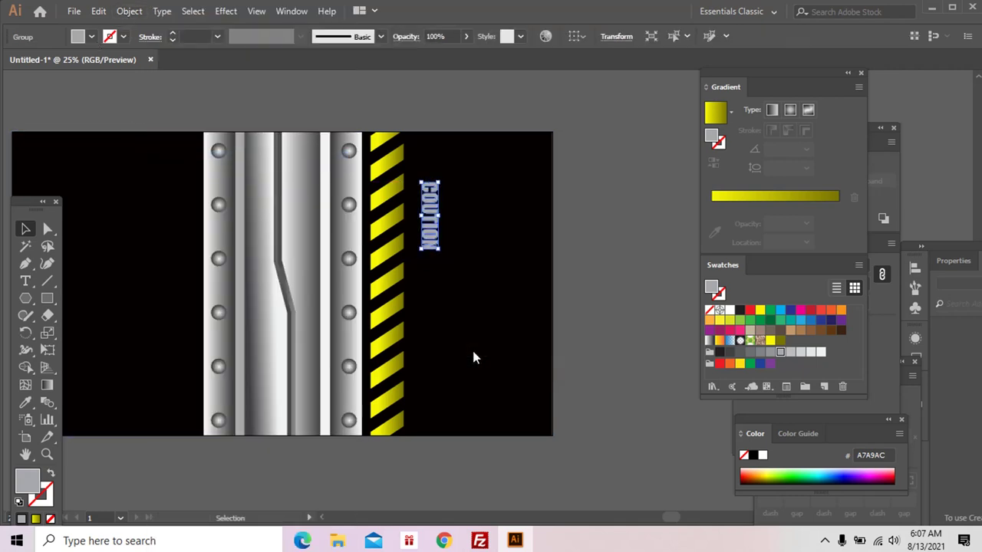
key(z)
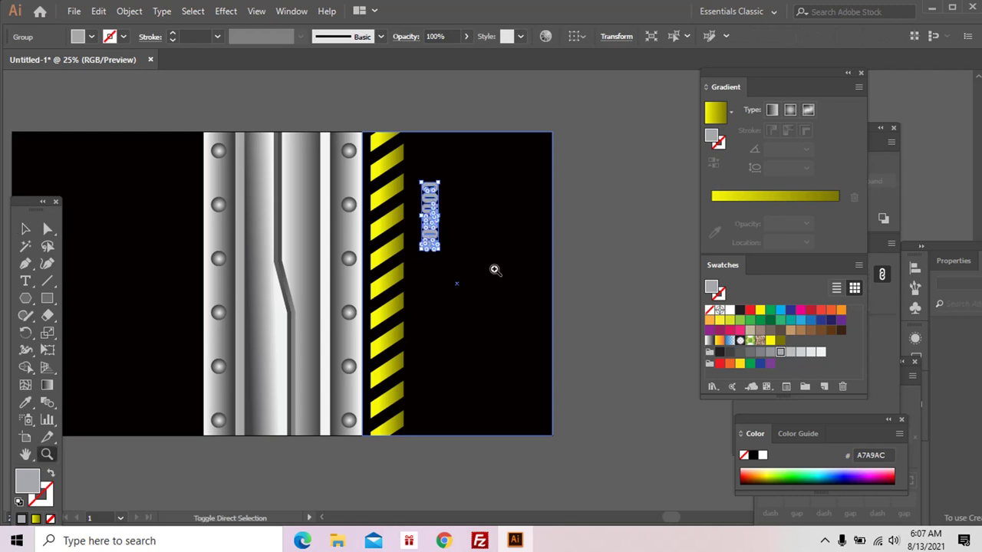
key(ctrl+shift+a)
drag(476, 268, 501, 248)
key(v)
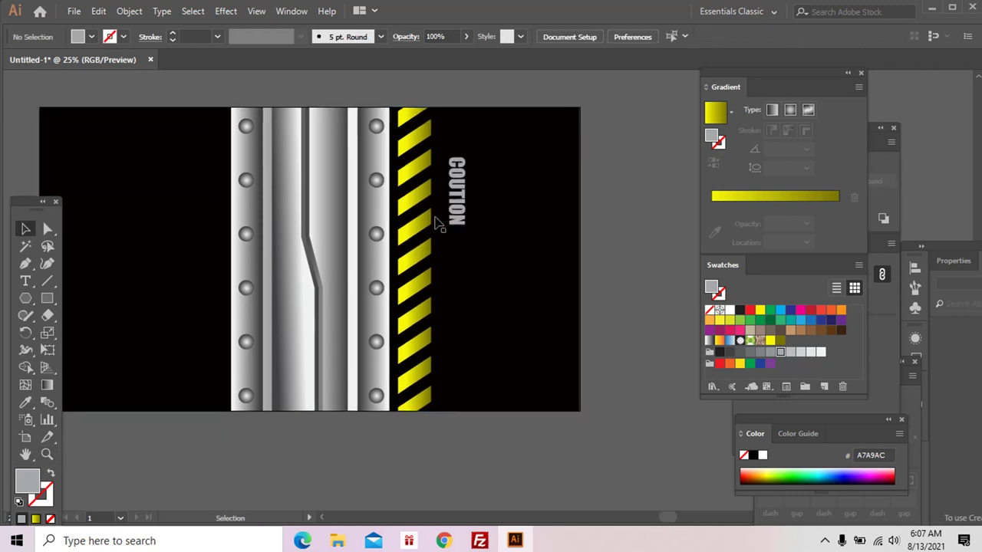
drag(452, 217, 406, 185)
- Drag the N's bottom anchors down to stretch it into a long grey bar
key(z)
click(447, 232)
key(ctrl+shift+a)
drag(458, 237, 460, 264)
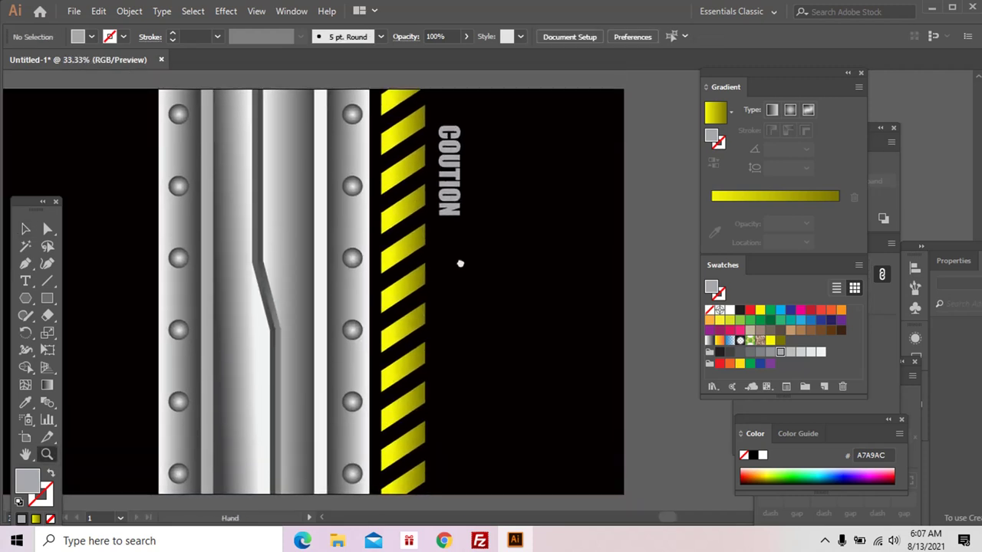
key(a)
drag(463, 201, 461, 414)
drag(480, 234, 477, 346)
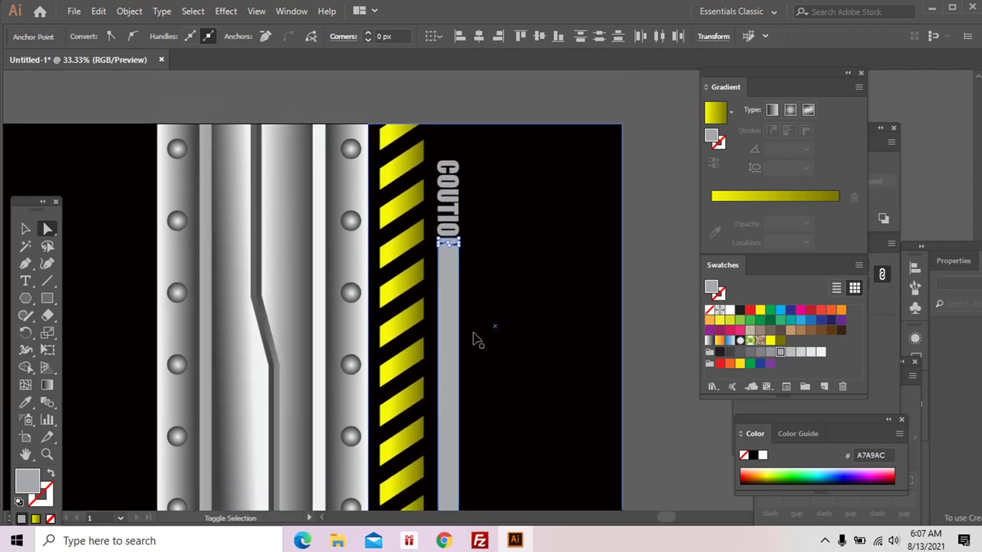
key(ctrl+shift+a)
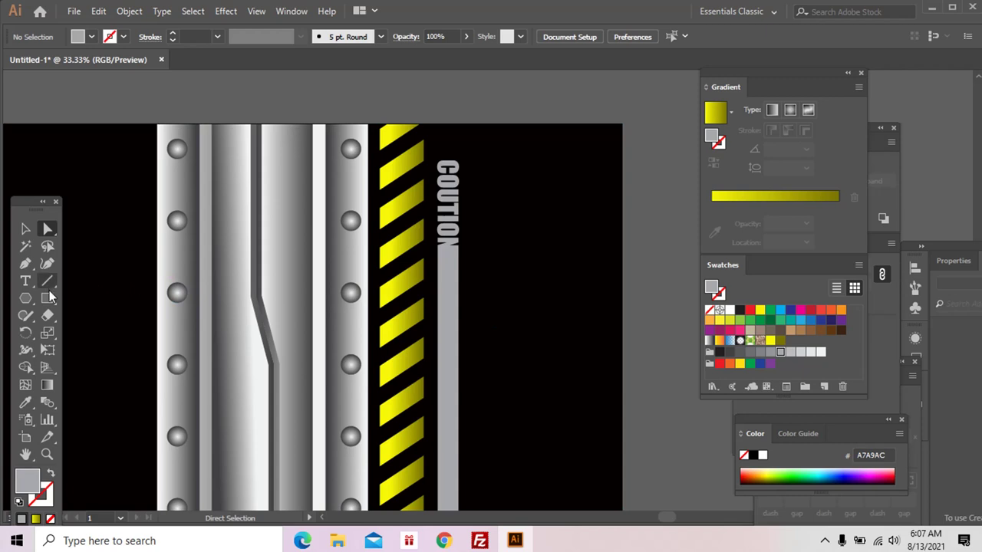
- Draw a small grey block above COUTION and align its corner with the bar
click(46, 298)
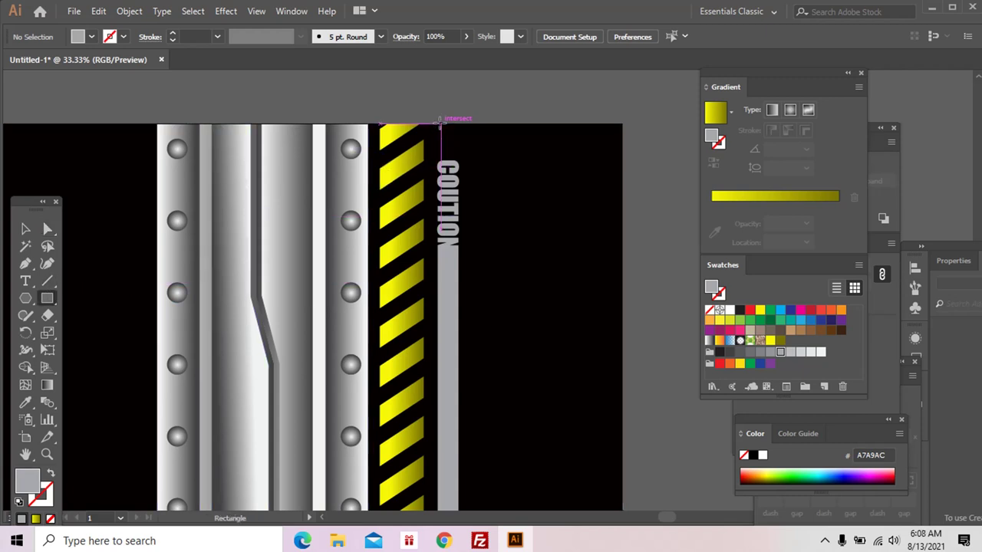
drag(437, 120, 459, 155)
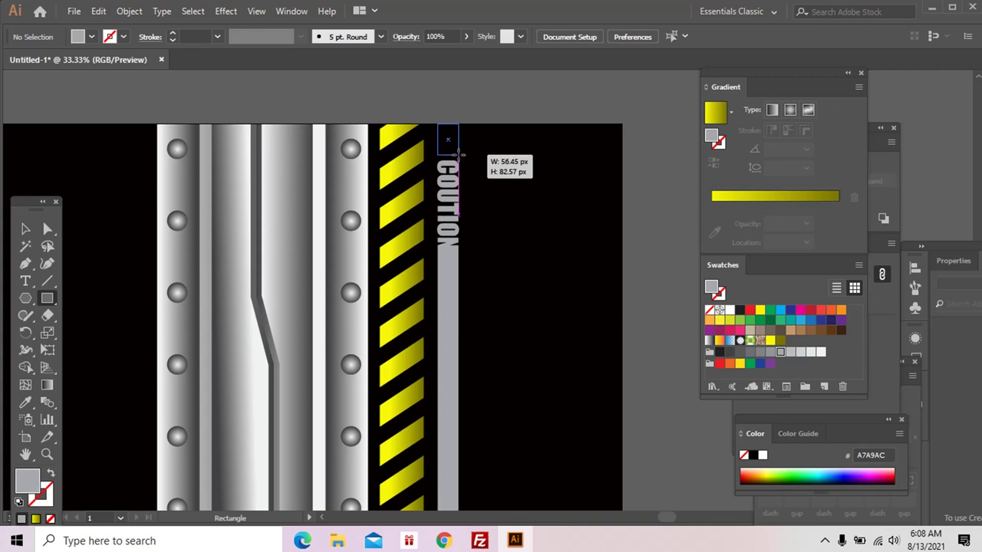
drag(493, 201, 486, 184)
key(z)
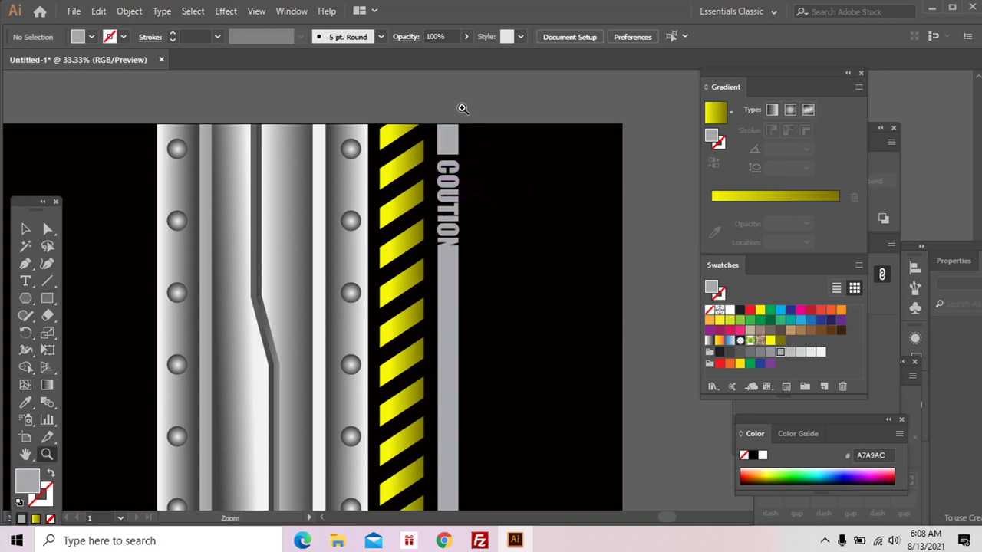
click(460, 107)
drag(460, 118, 464, 95)
alt+click(516, 241)
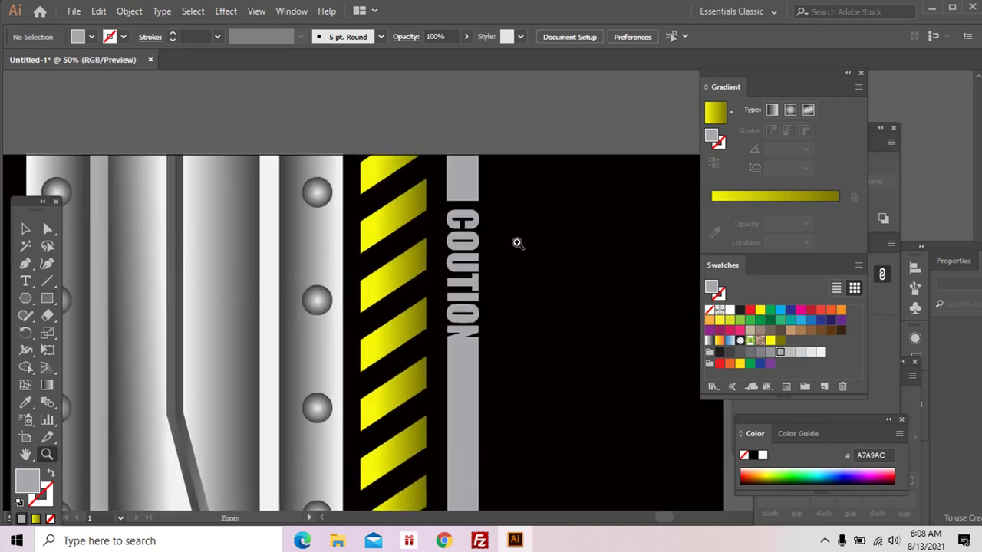
drag(499, 296, 486, 189)
key(a)
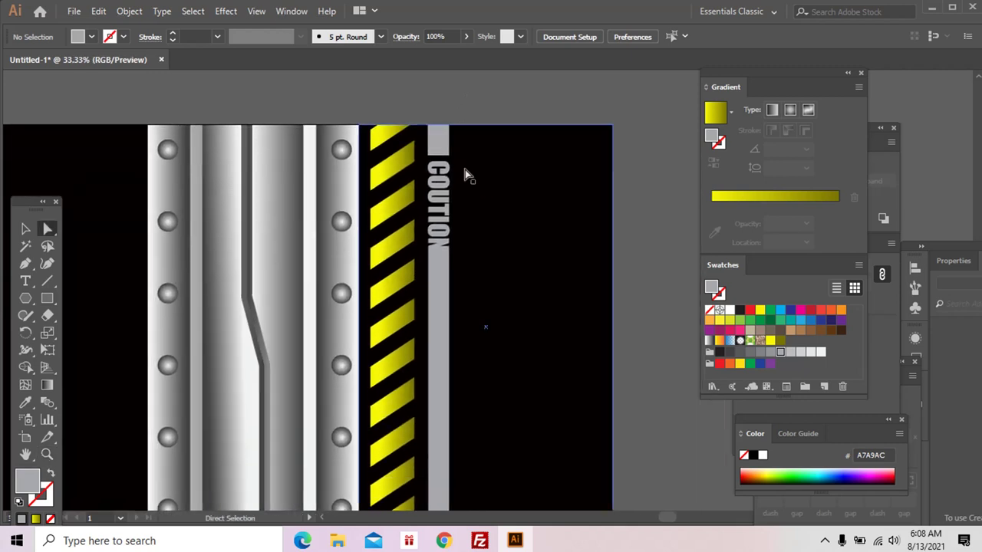
drag(452, 157, 431, 160)
key(ctrl+shift+a)
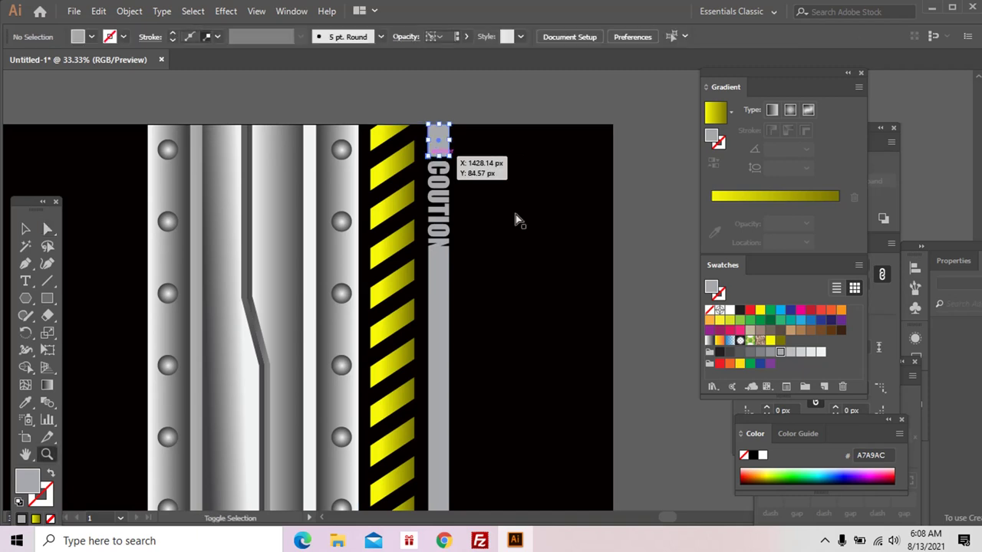
- Zoom out to the whole artwork and select the grey bar with COUTION
key(ctrl+minus)
drag(503, 167, 501, 150)
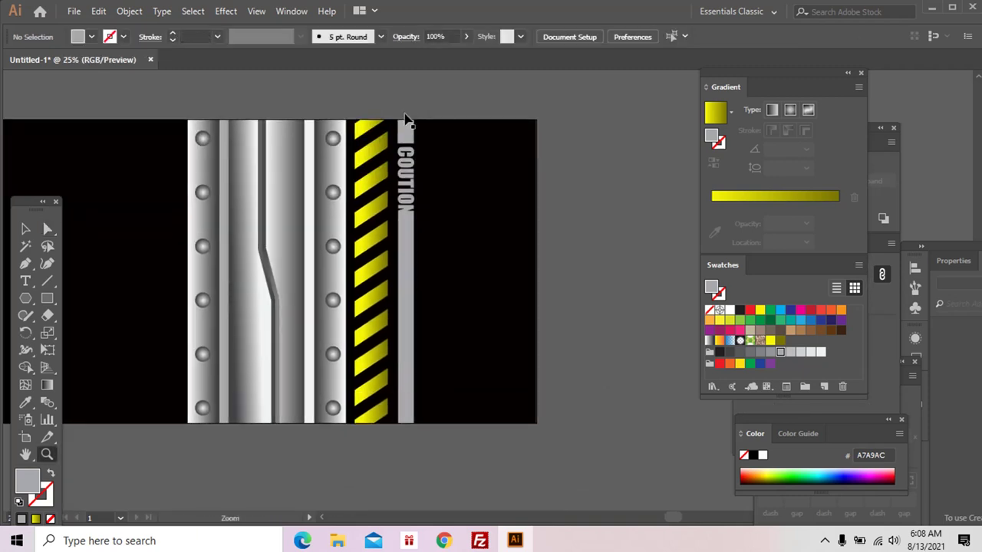
key(v)
click(513, 317)
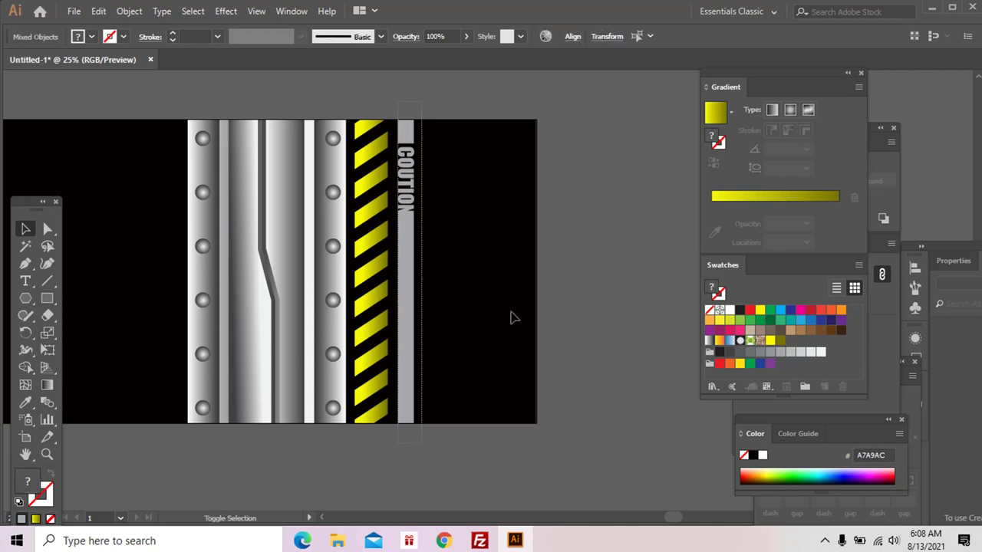
shift+click(512, 317)
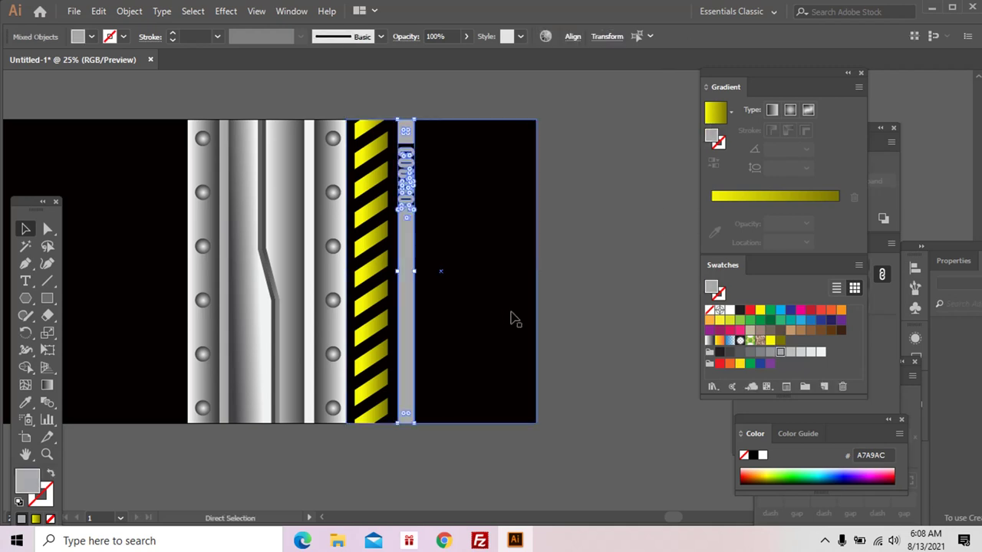
drag(510, 312, 540, 307)
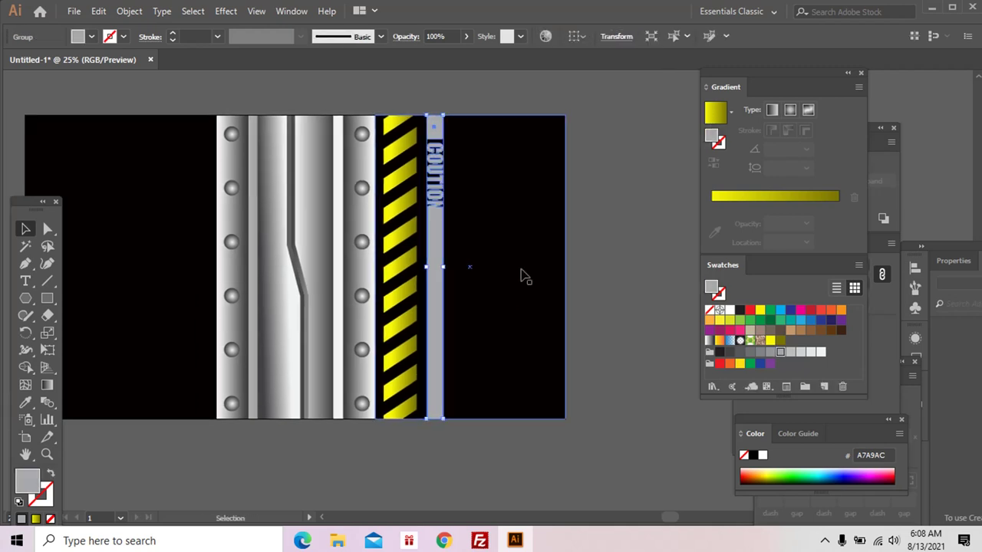
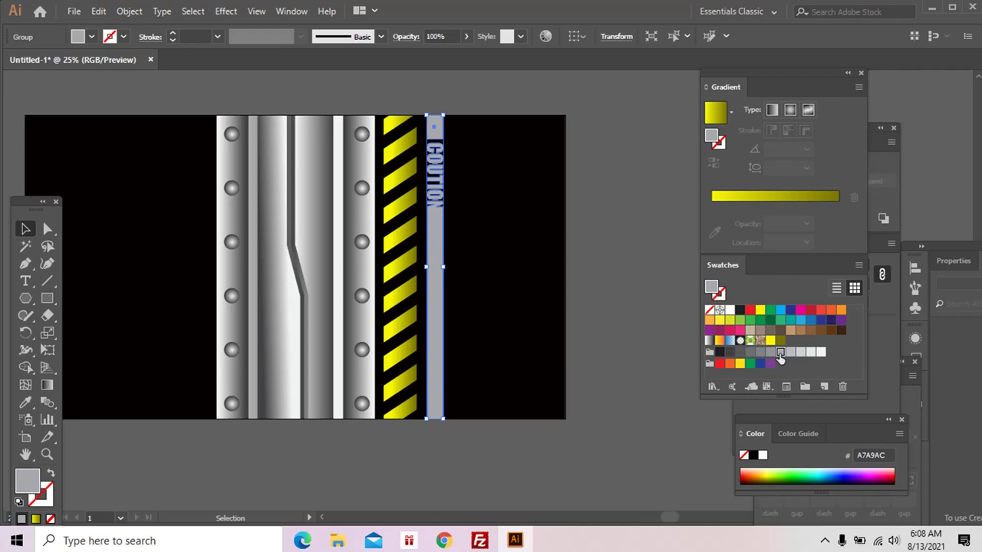
- Set up a near-white to dark-grey gradient, undoing an accidental grey-to-yellow fill
drag(780, 358, 793, 341)
drag(713, 220, 713, 205)
key(ctrl+z)
click(688, 227)
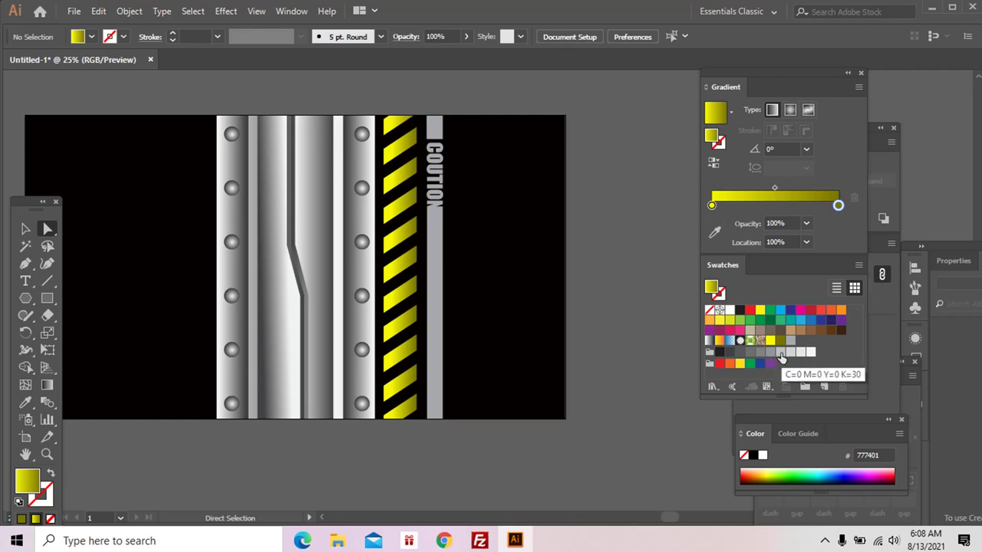
drag(812, 357, 712, 207)
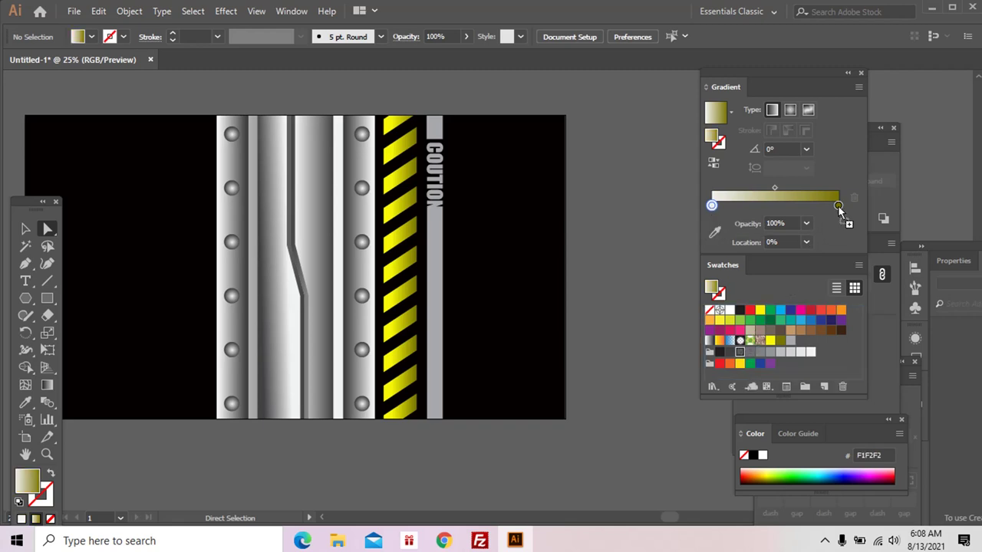
drag(839, 210, 838, 205)
- Apply the gradient to the whole COUTION strip group and darken its right stop to 414042
click(437, 246)
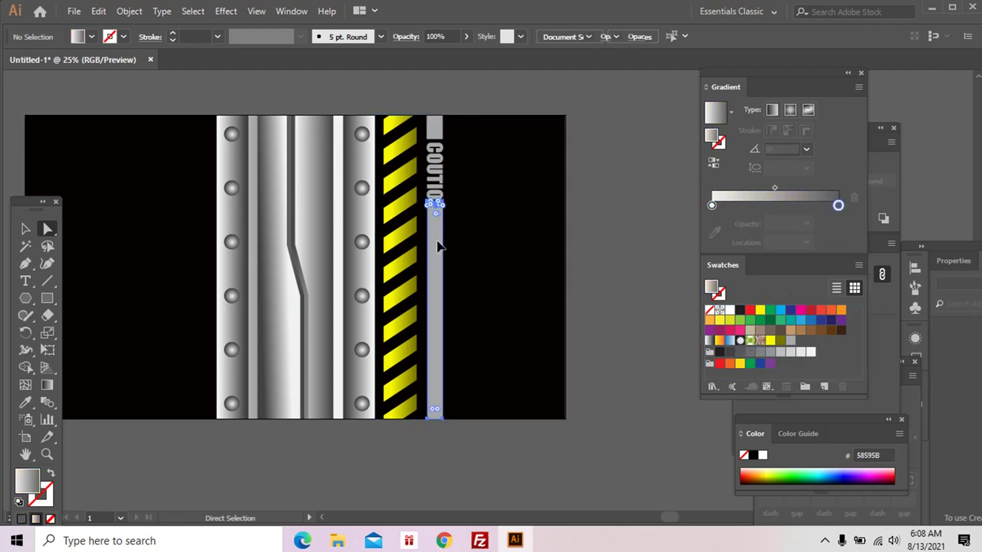
key(v)
click(433, 137)
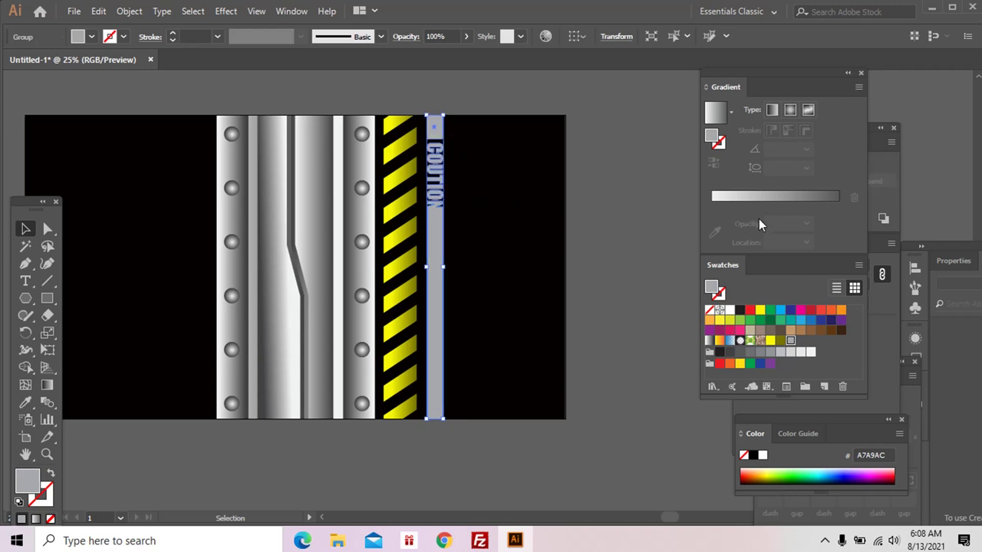
click(772, 197)
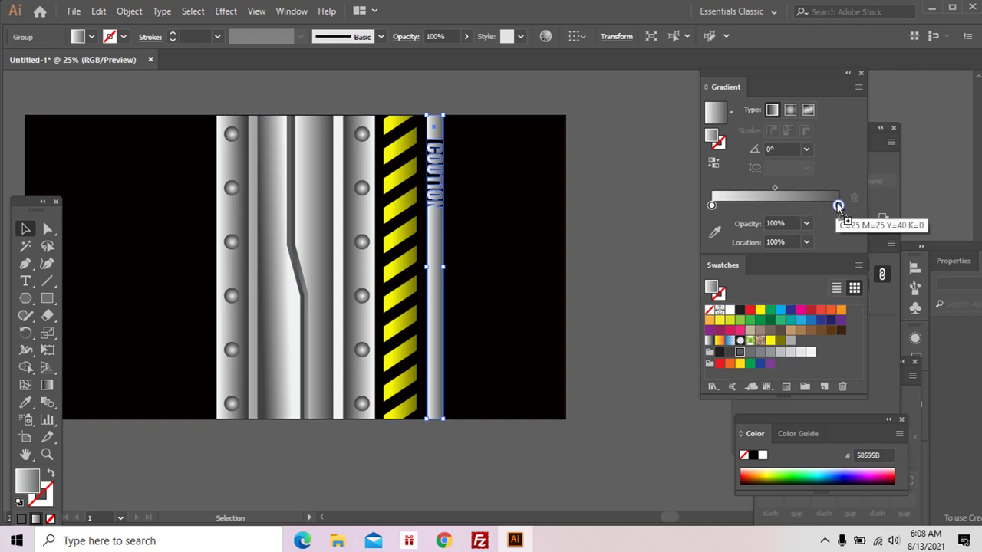
drag(729, 352, 838, 206)
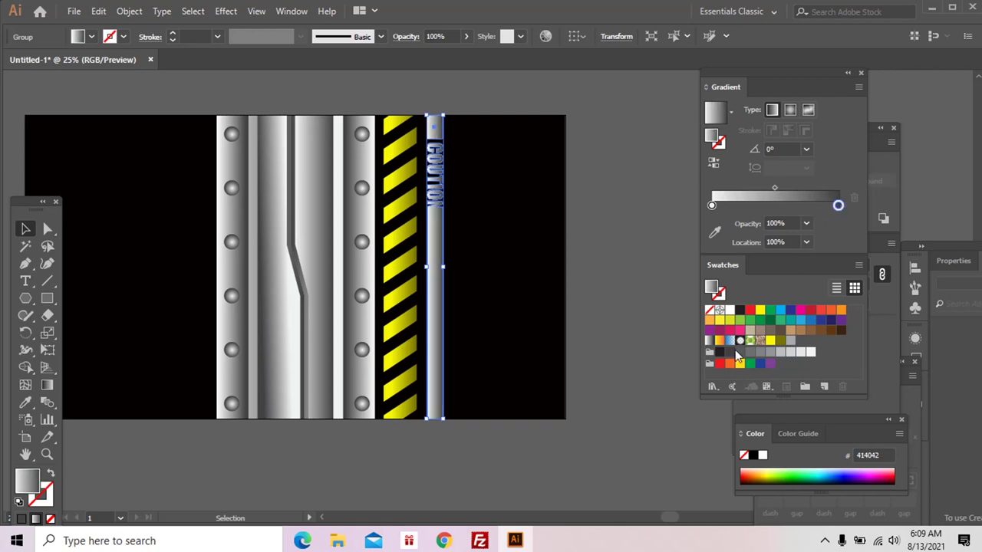
drag(729, 354, 832, 216)
- Redraw the COUTION strip's gradient across it until it runs horizontally at 180°
key(g)
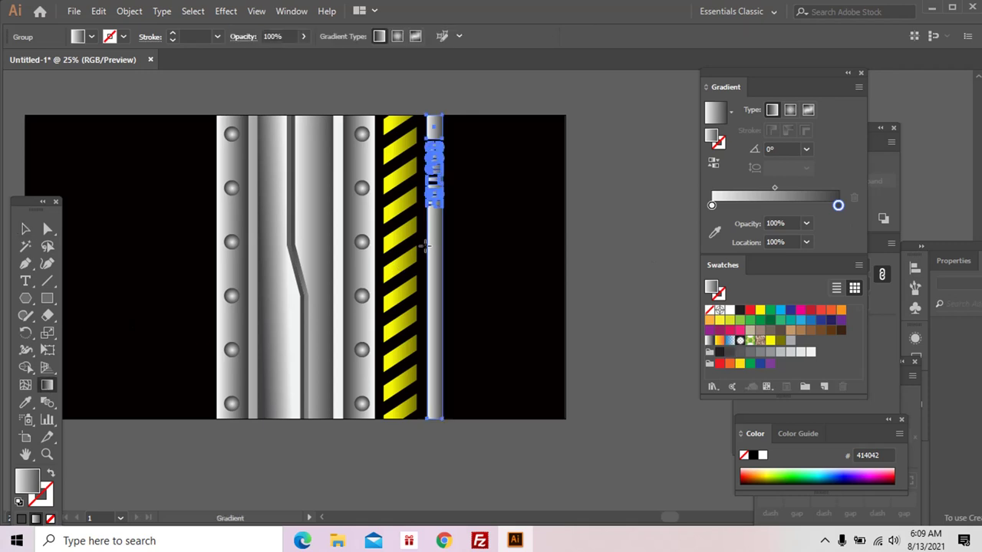
drag(426, 246, 442, 245)
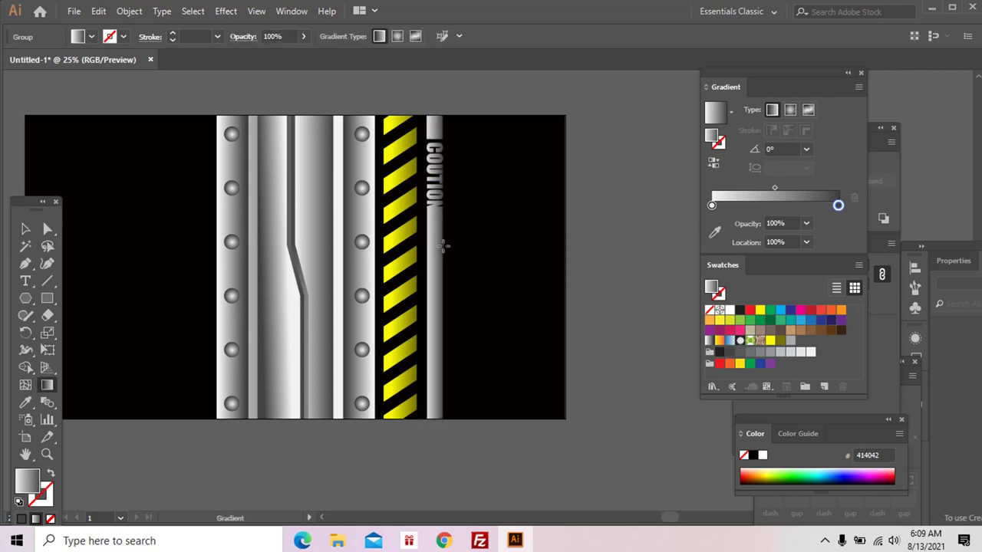
drag(434, 203, 442, 268)
key(ctrl+shift+a)
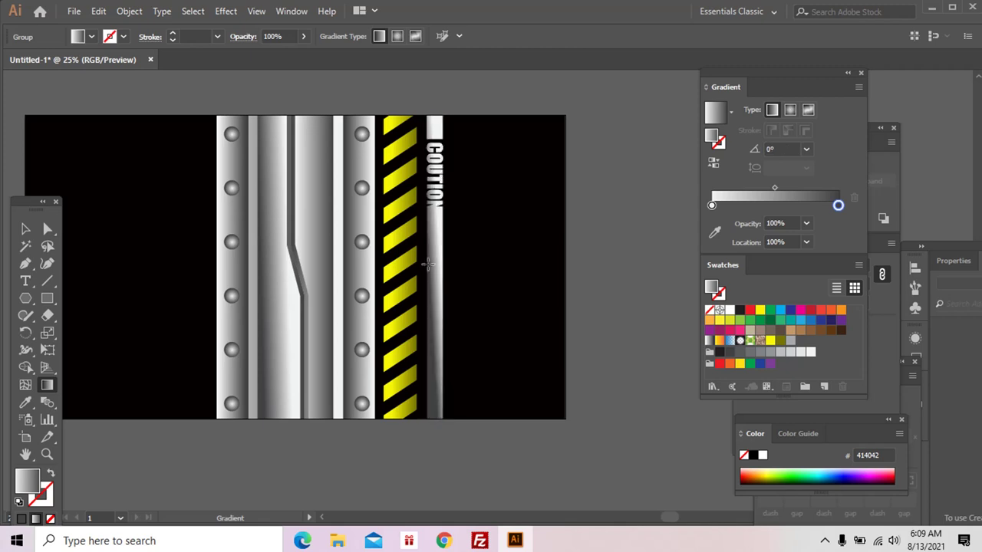
drag(438, 181, 433, 180)
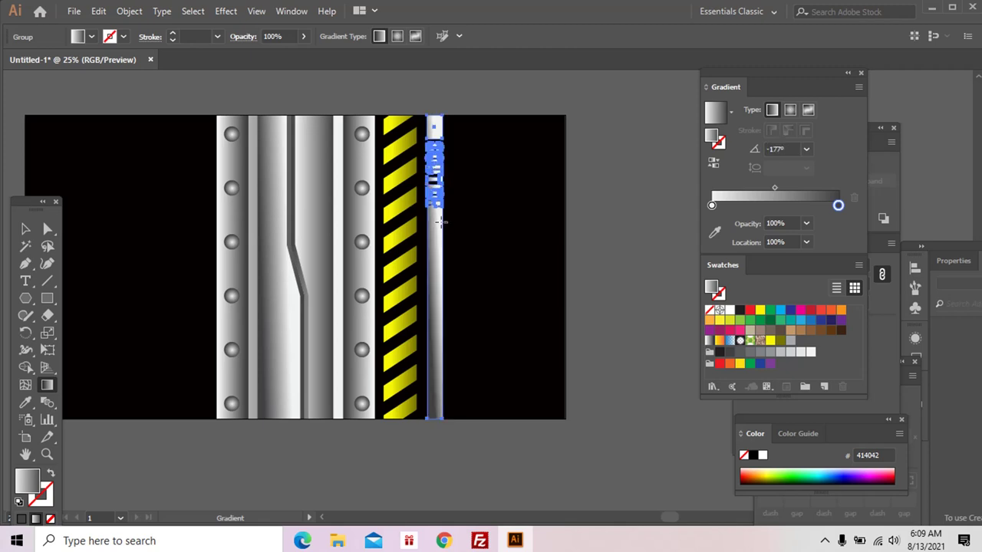
drag(441, 222, 421, 235)
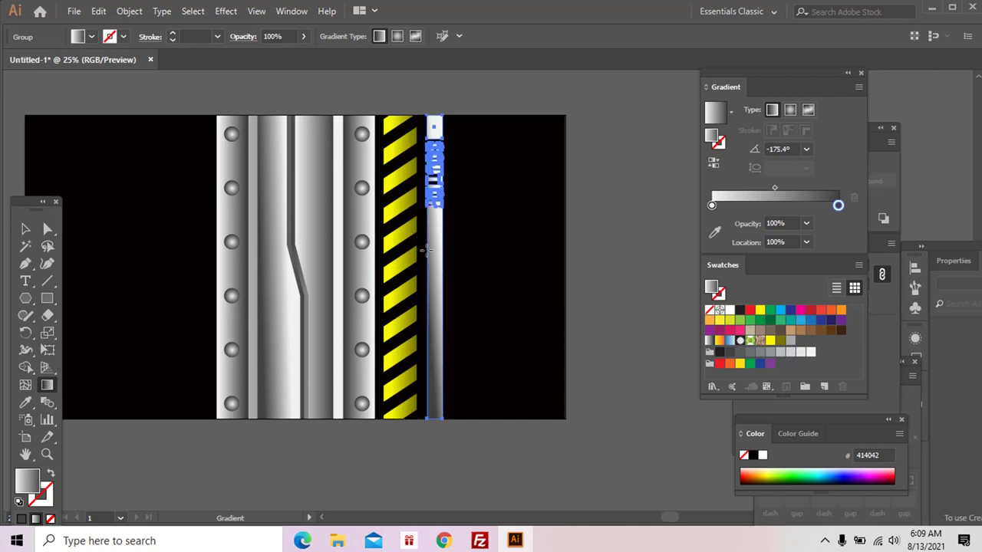
key(ctrl+shift+a)
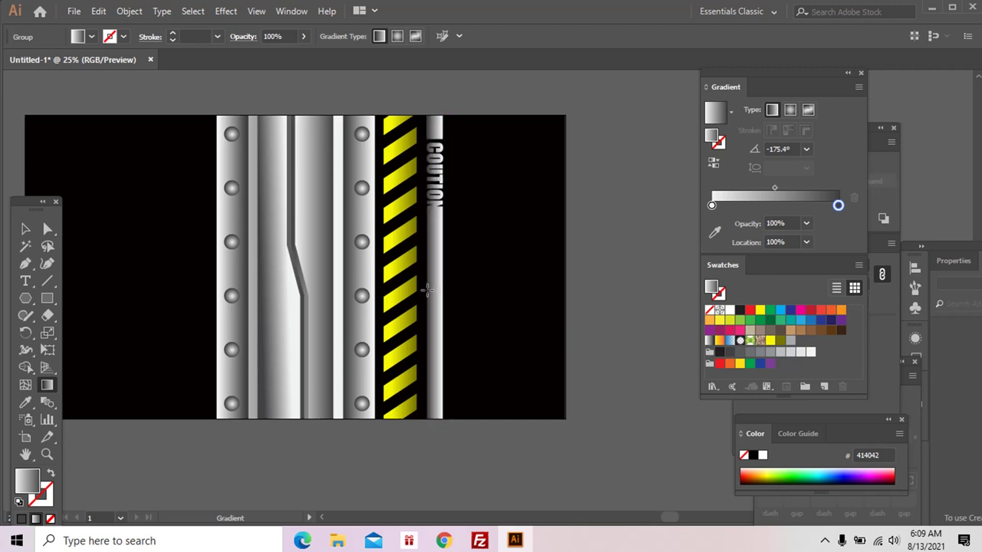
drag(427, 289, 420, 290)
key(ctrl+shift+a)
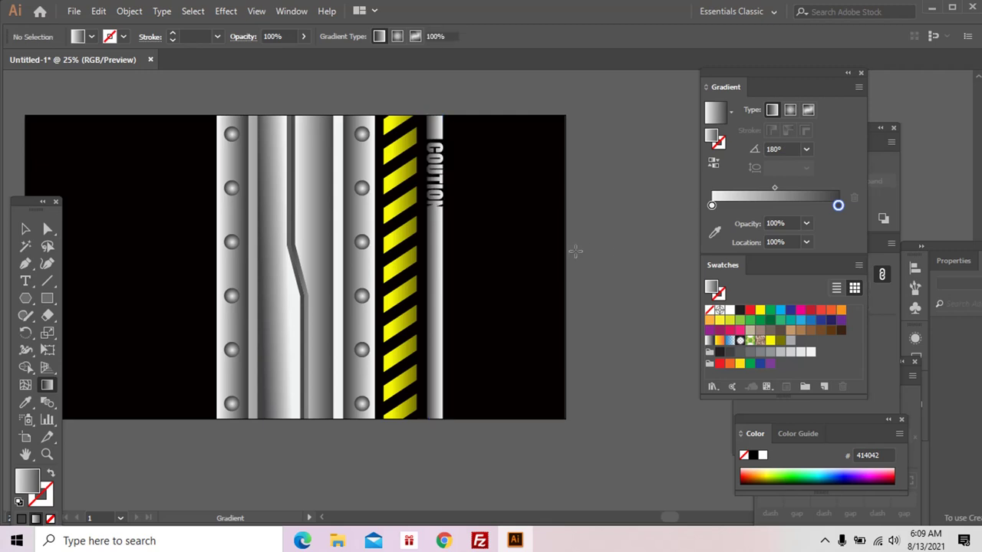
- Duplicate the COUTION strip to the left, rotate the copy 180°, and place it beside the riveted panel
key(z)
drag(515, 250, 545, 239)
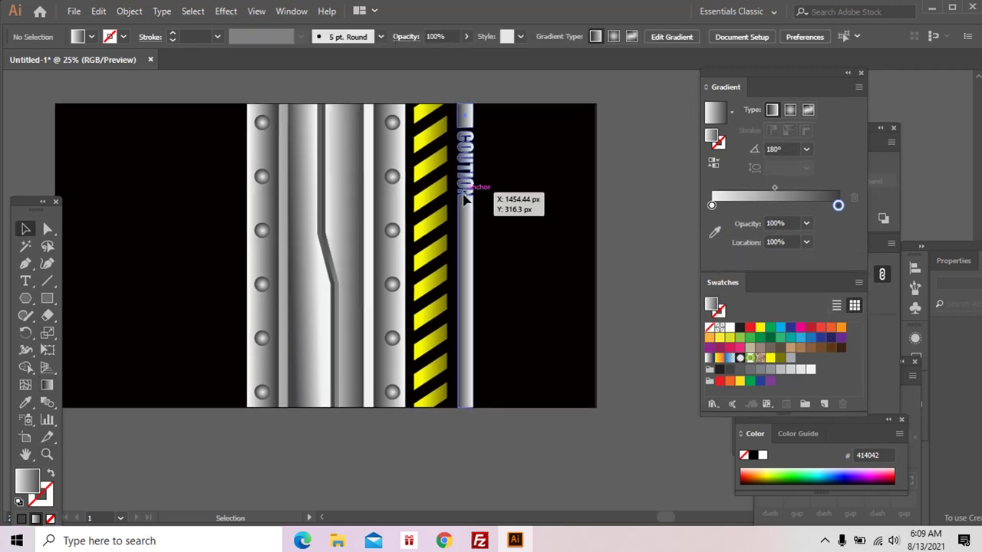
click(464, 198)
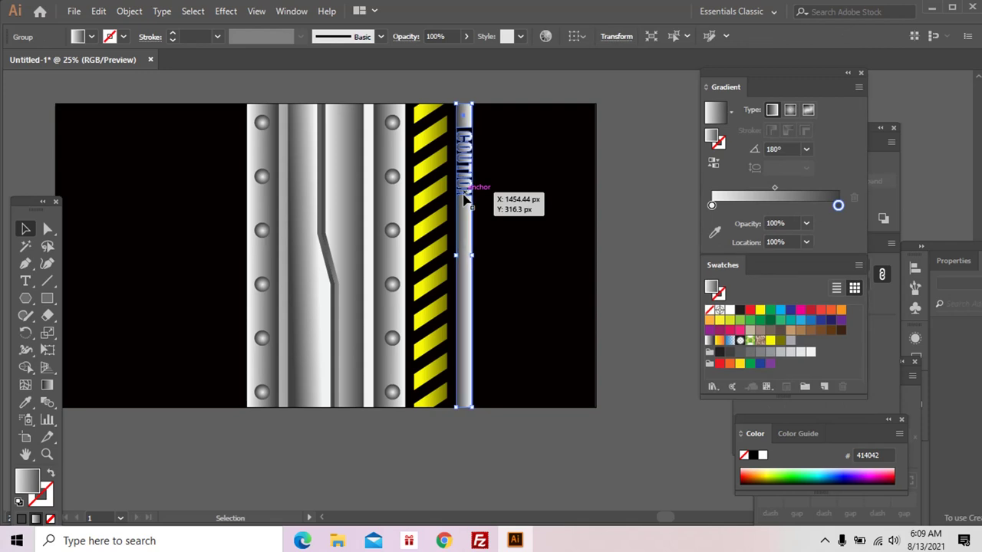
drag(464, 198, 213, 204)
drag(214, 104, 241, 344)
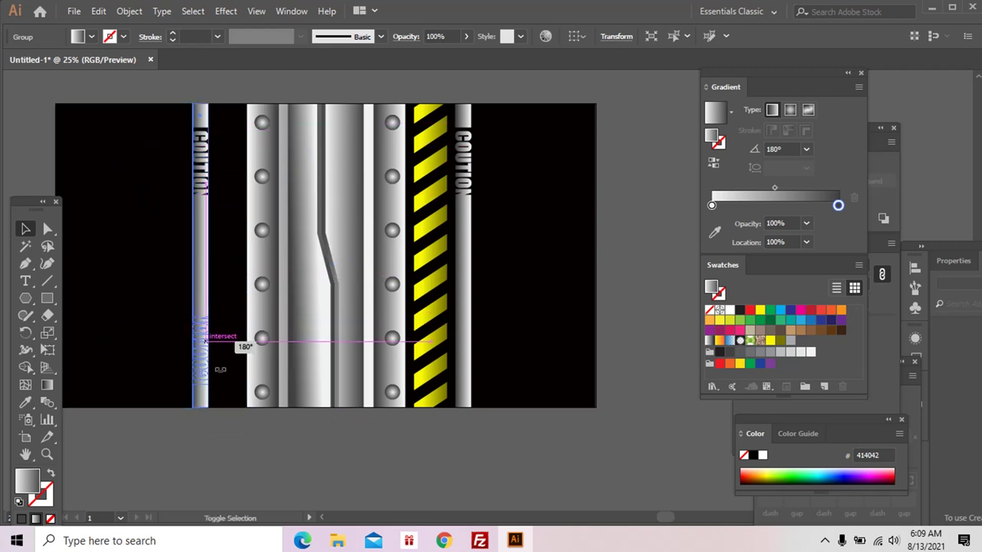
click(221, 299)
drag(204, 300, 232, 301)
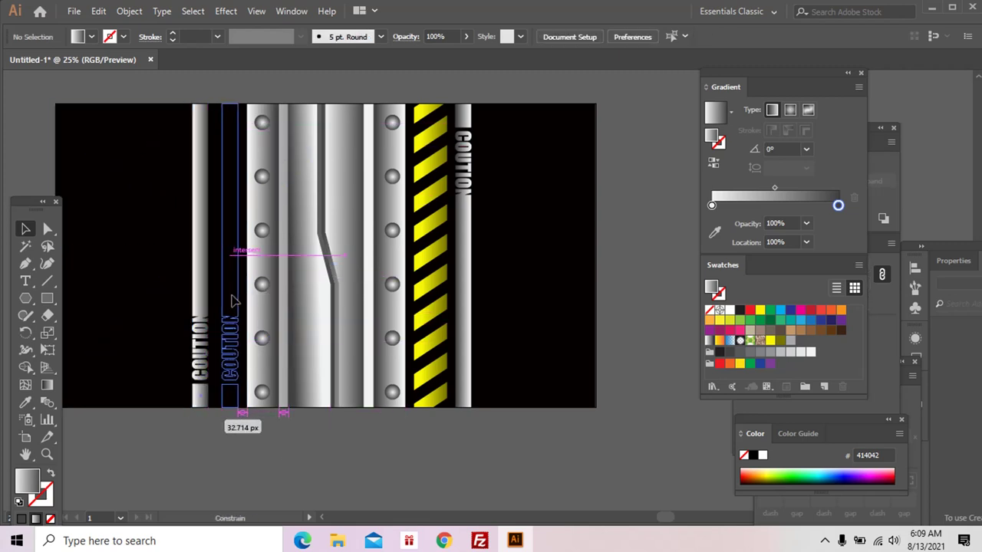
drag(397, 416, 398, 418)
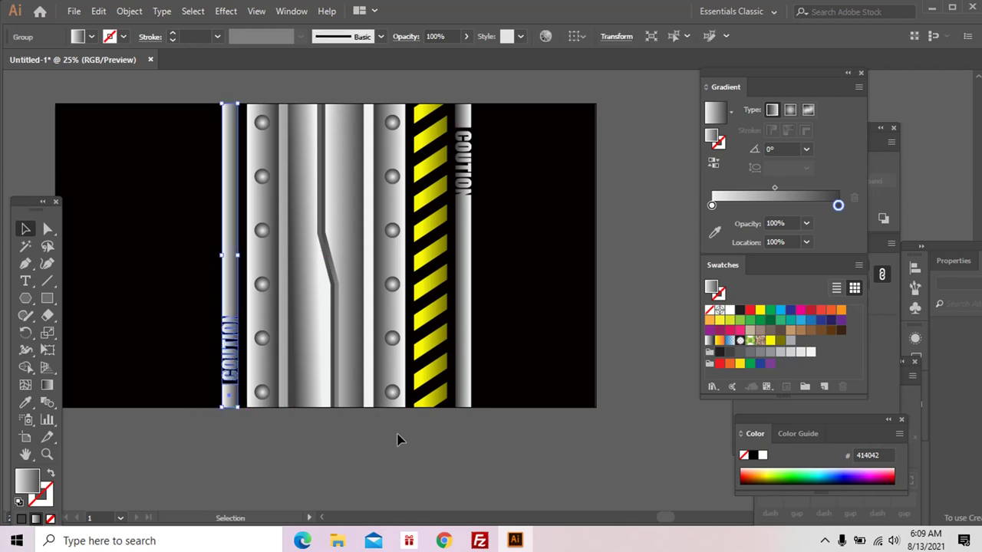
click(450, 440)
- Zoom out to the whole artboard and shift the left COUTION copy further left
scroll(450, 439, left, 1)
key(z)
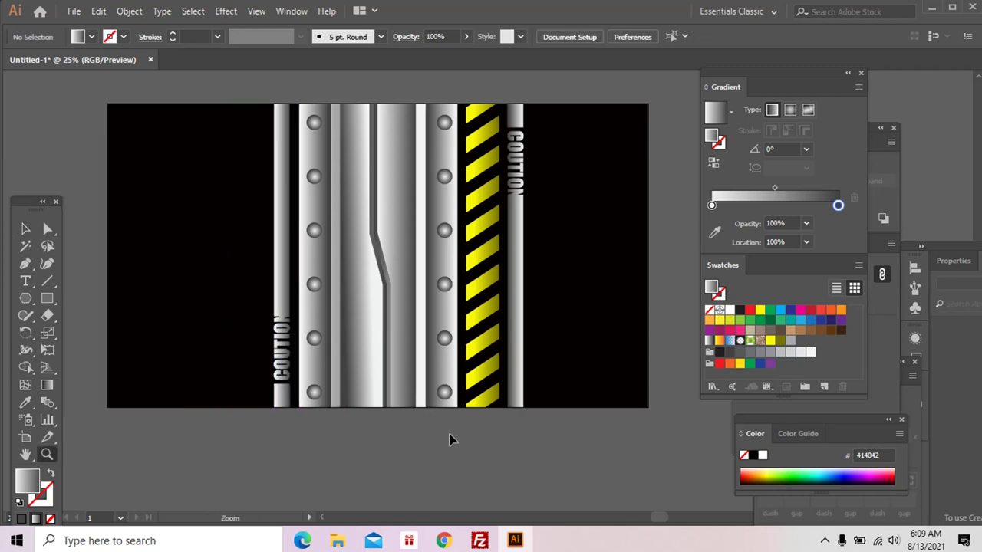
alt+click(451, 435)
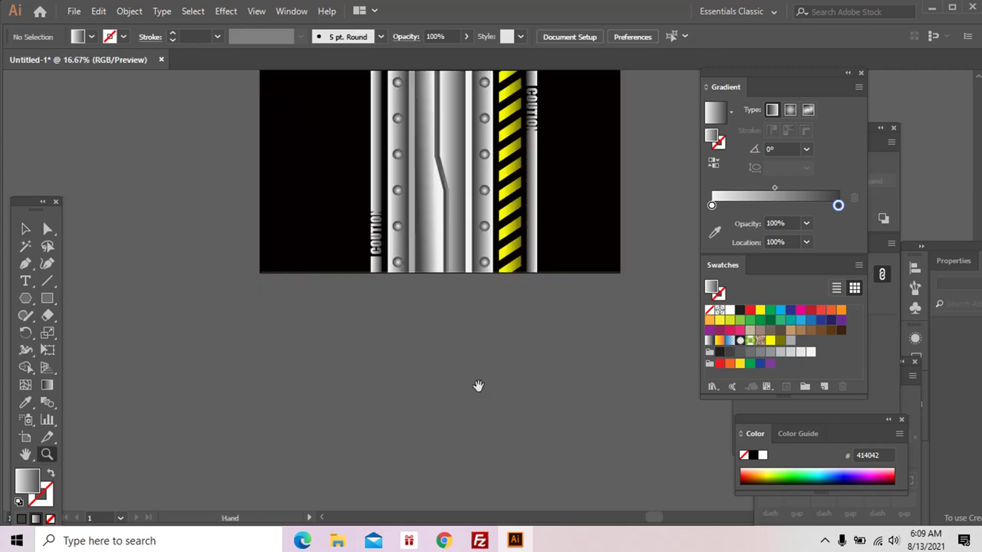
drag(478, 388, 429, 459)
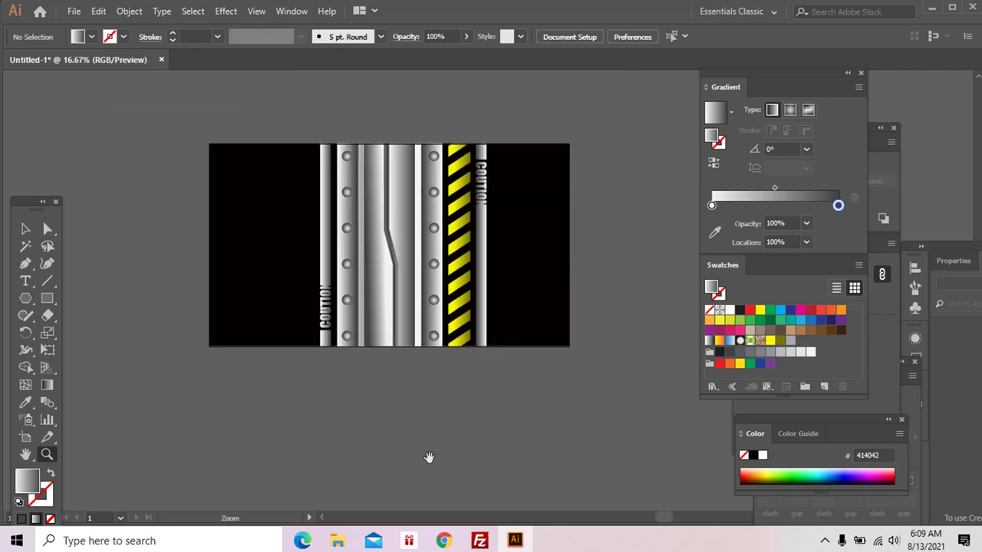
key(v)
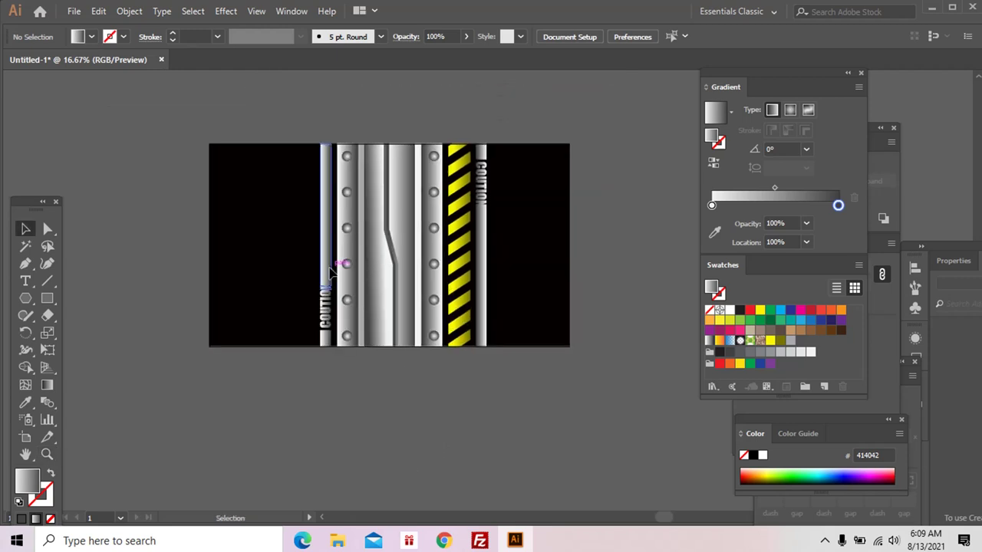
click(329, 272)
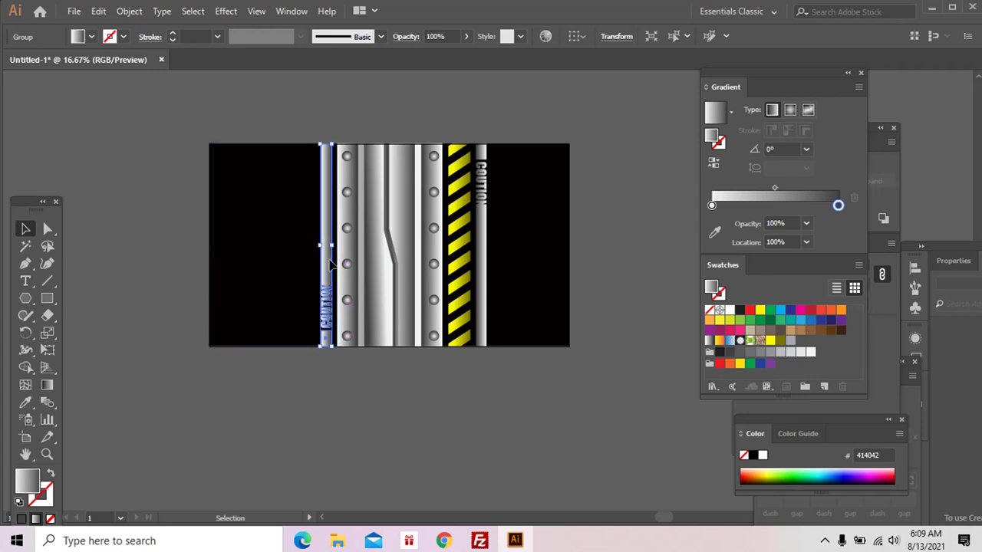
drag(330, 265, 293, 269)
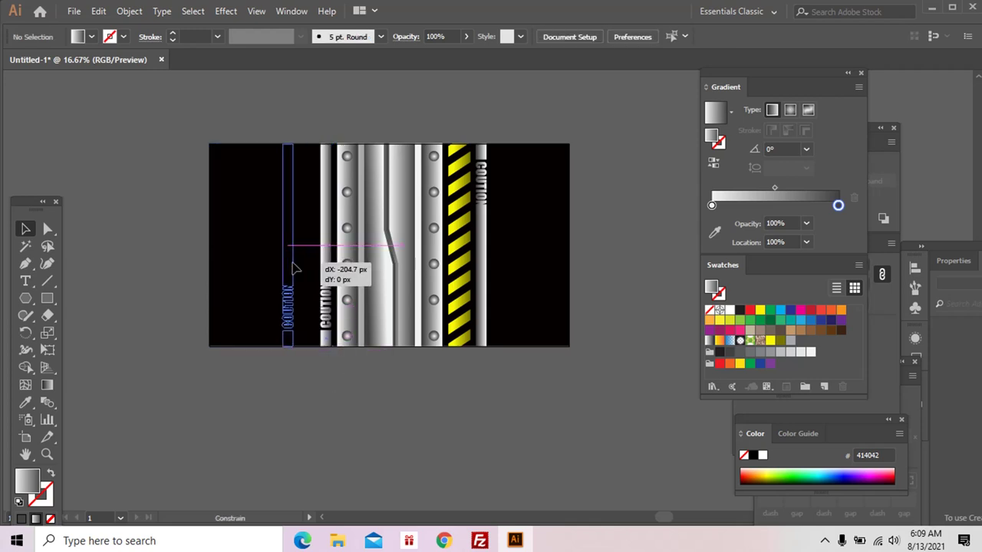
click(461, 247)
- Copy the hazard strip to the left, rotate it 180°, and butt the left COUTION strip against it
drag(391, 247, 325, 246)
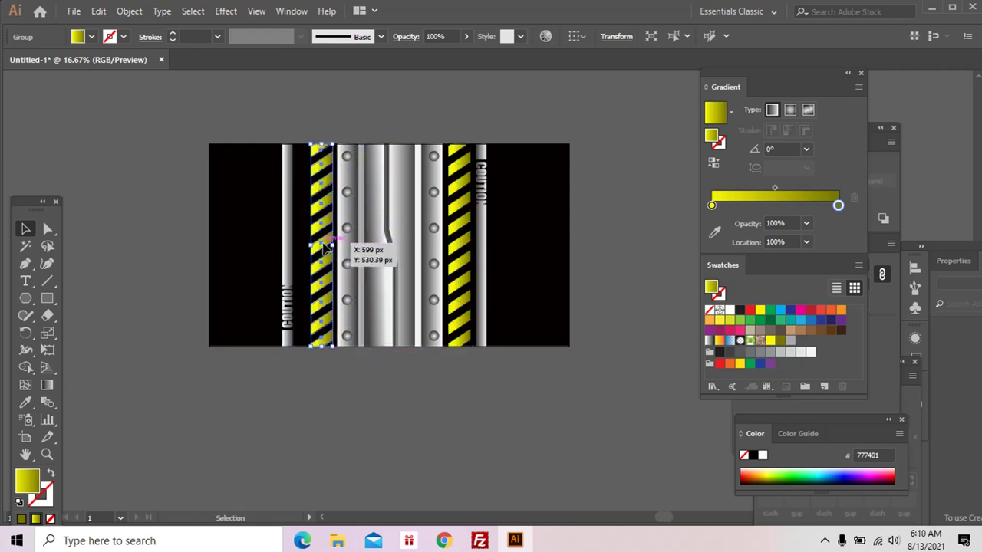
key(Left)
key(Left)
key(Left)
key(Left)
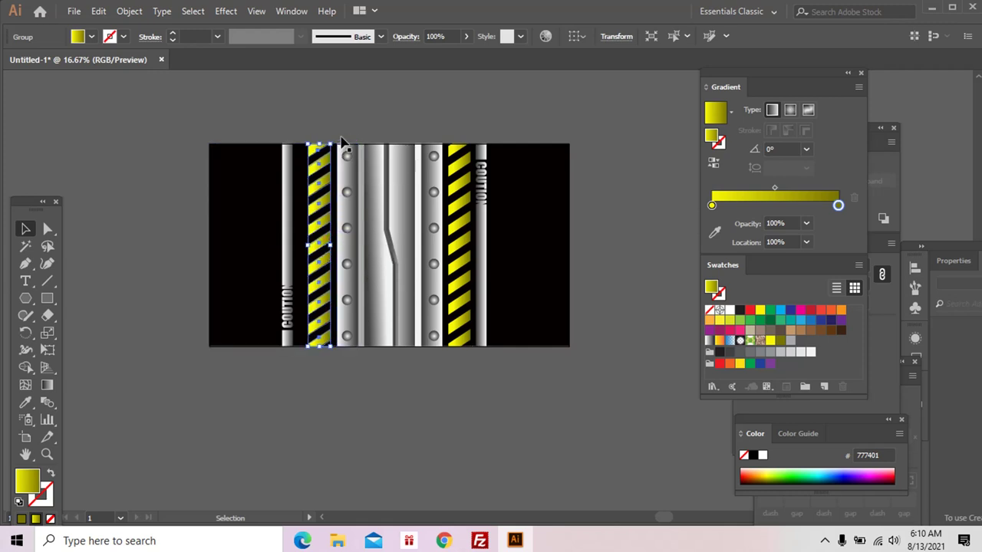
drag(335, 138, 307, 372)
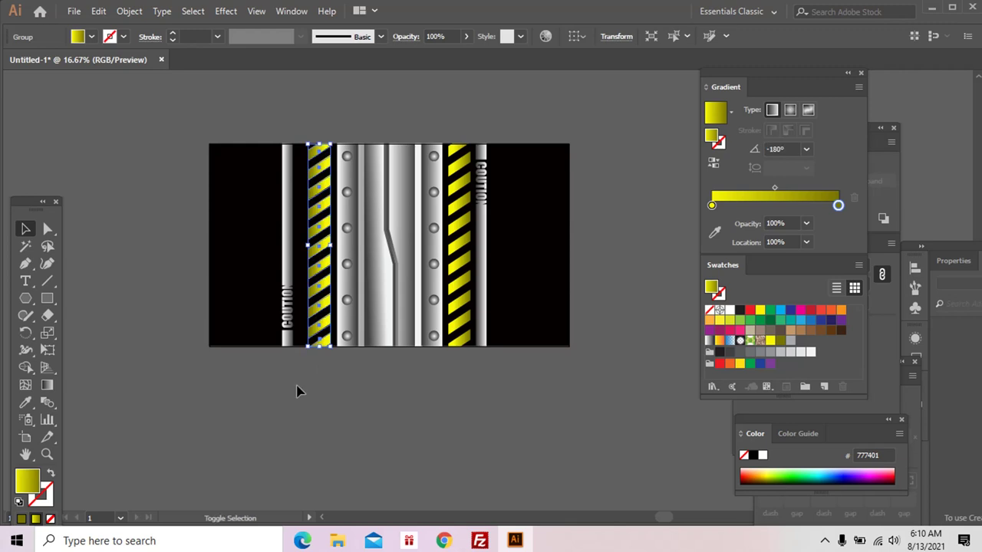
click(296, 272)
drag(284, 272, 296, 273)
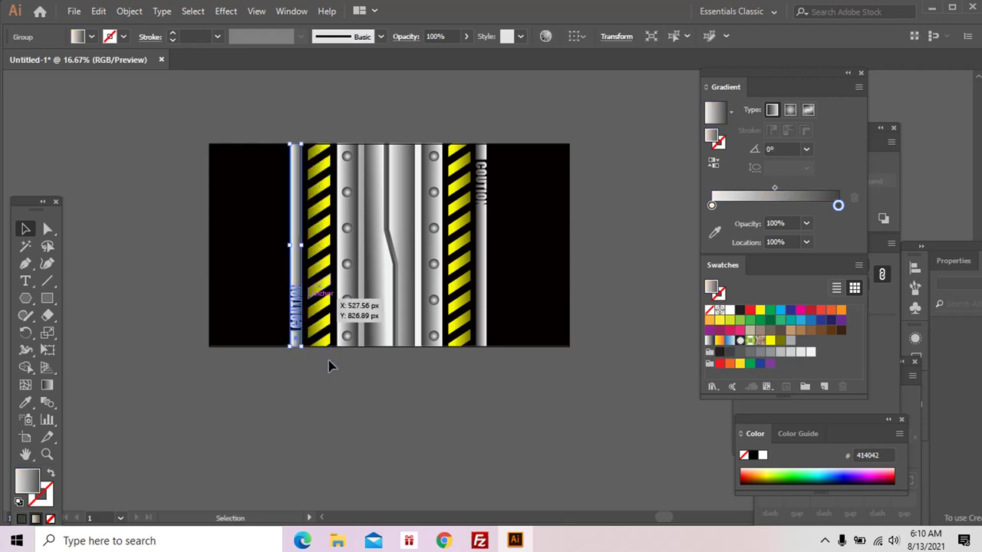
click(319, 310)
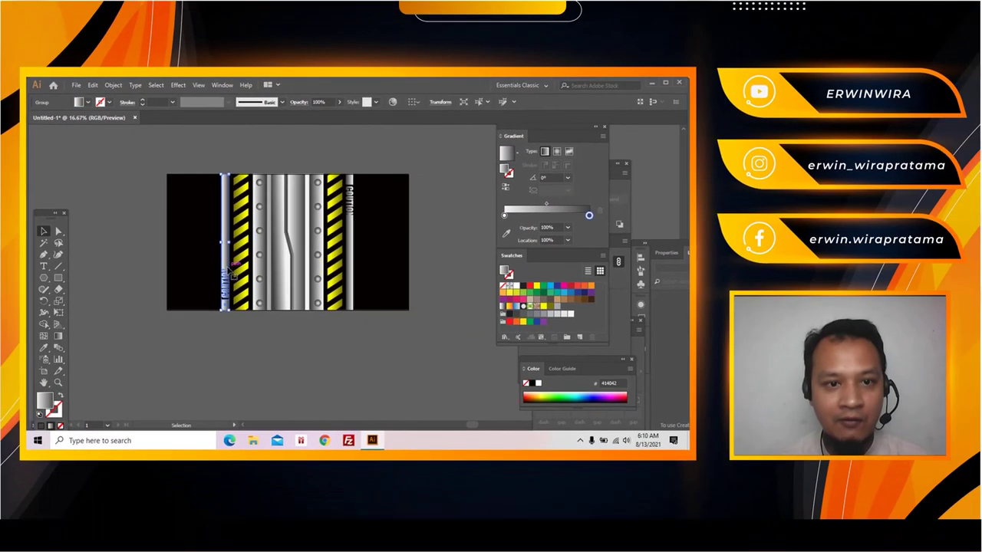
- Select the gate's right half and move it far right, off the artboard
click(301, 291)
click(292, 328)
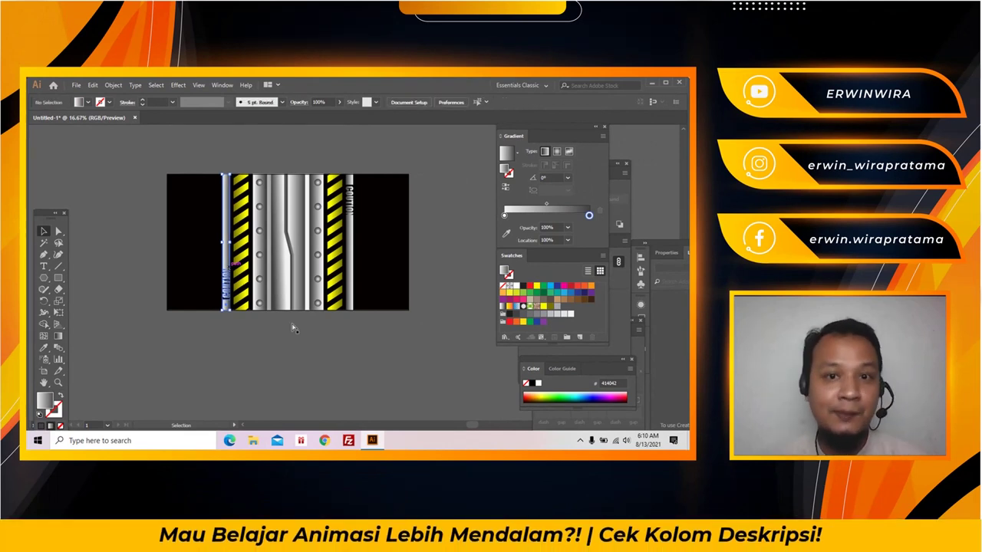
key(z)
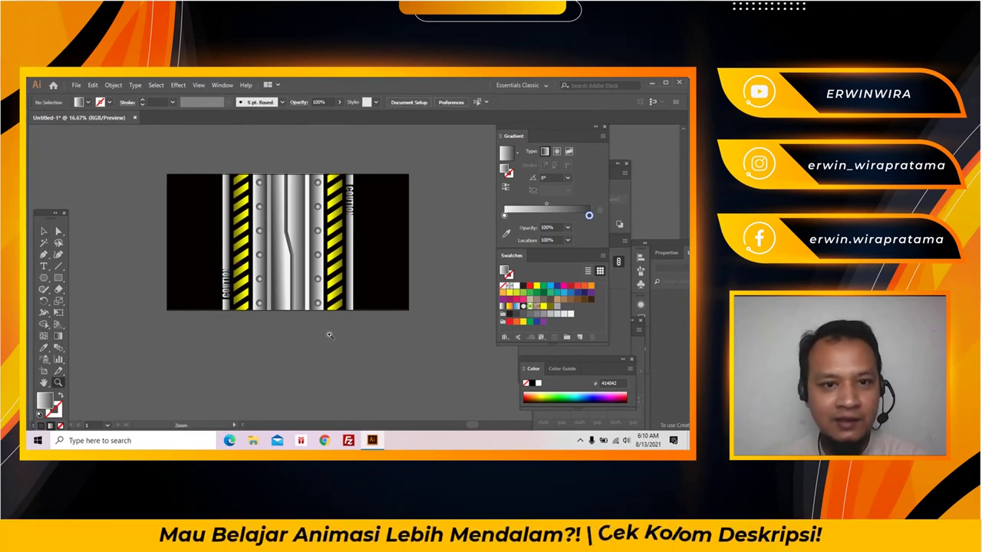
key(space)
drag(320, 338, 310, 343)
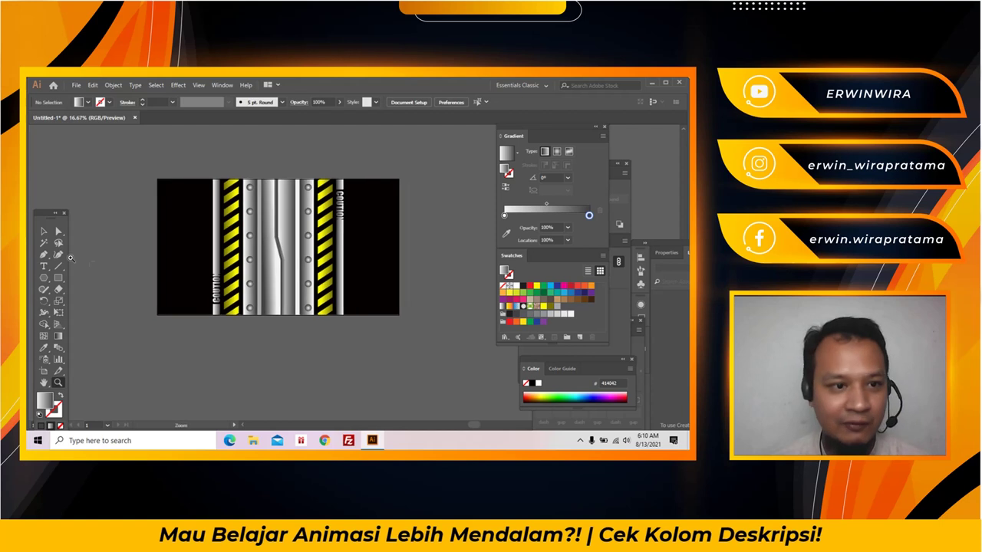
key(v)
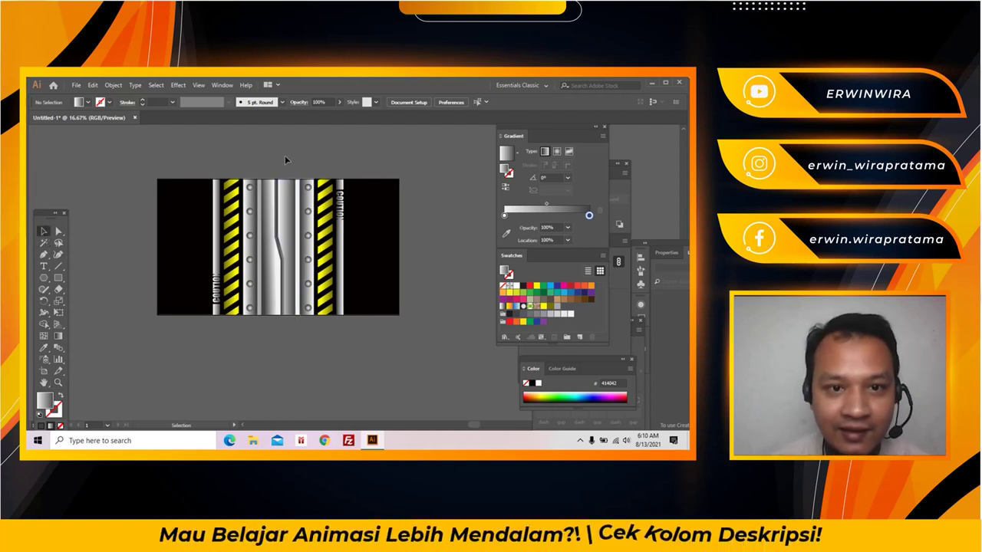
drag(288, 153, 322, 300)
key(v)
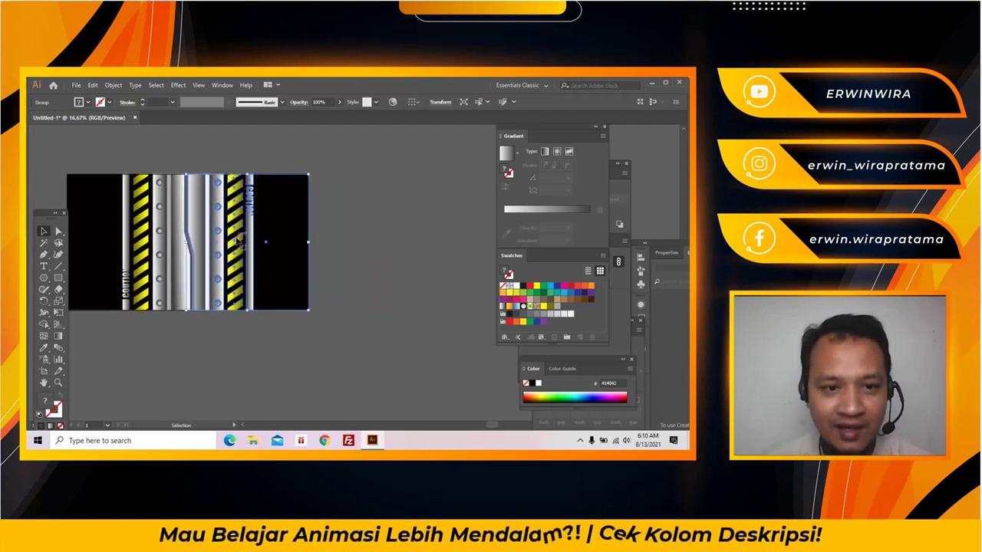
drag(262, 243, 258, 320)
- Move the left gate half beneath the right half and zoom out to see both
key(a)
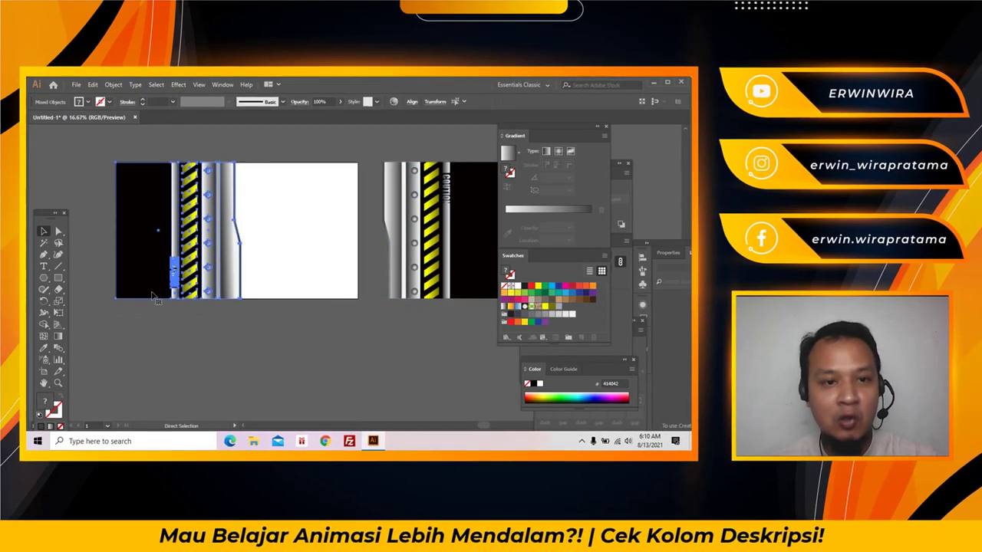
key(v)
drag(228, 288, 444, 396)
key(z)
scroll(391, 310, down, 1)
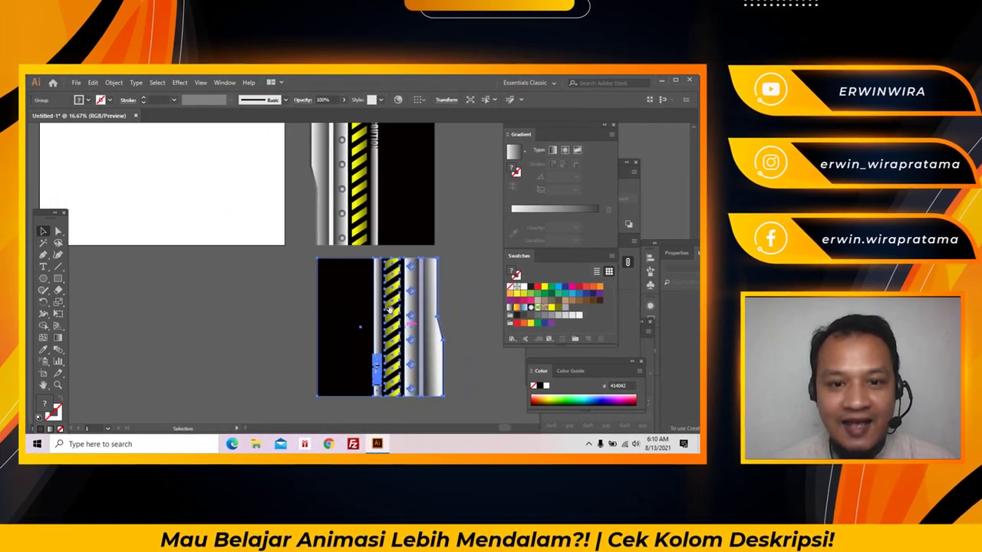
key(ctrl+minus)
scroll(391, 299, up, 1)
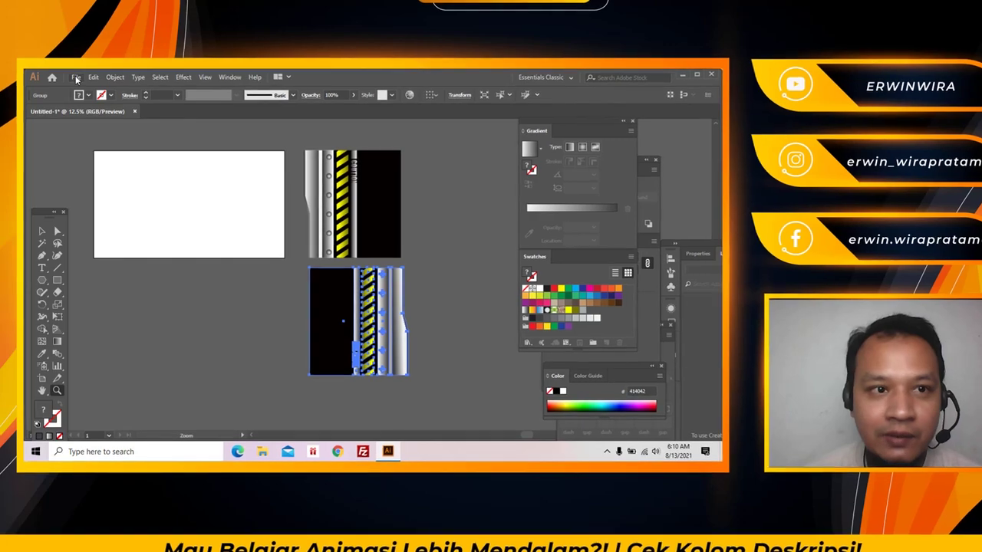
- Refit Artboard 1 around the lower gate half and add a new artboard around the upper half
click(76, 78)
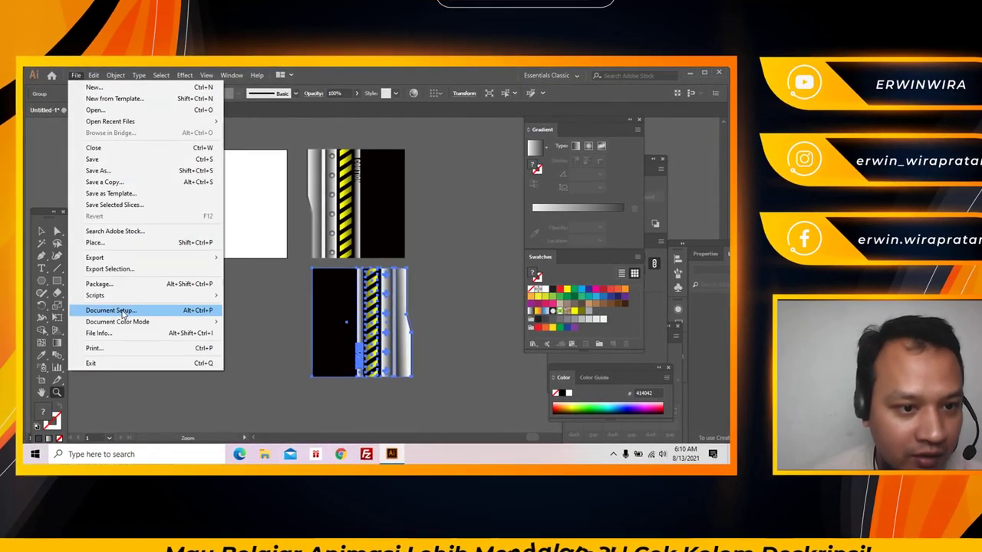
click(122, 310)
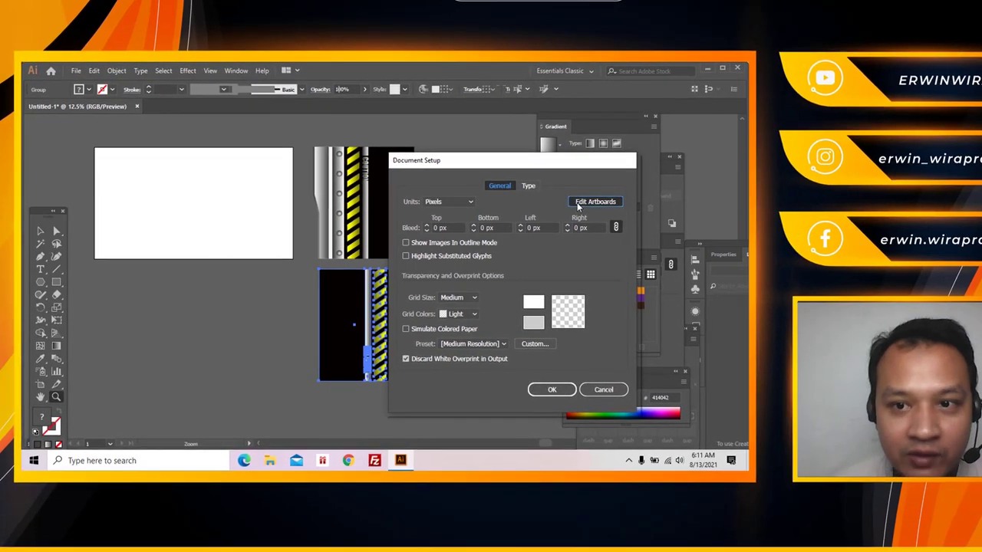
key(Return)
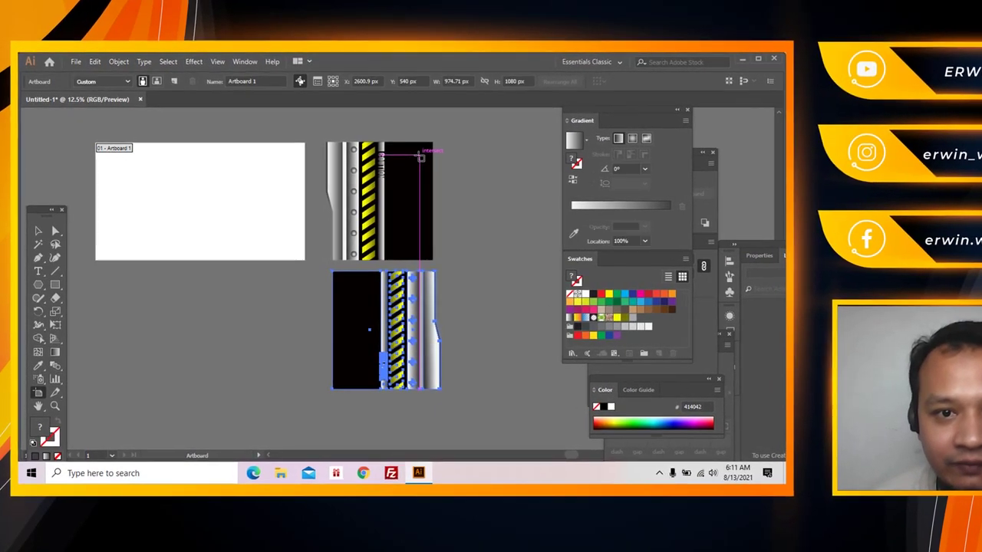
click(418, 157)
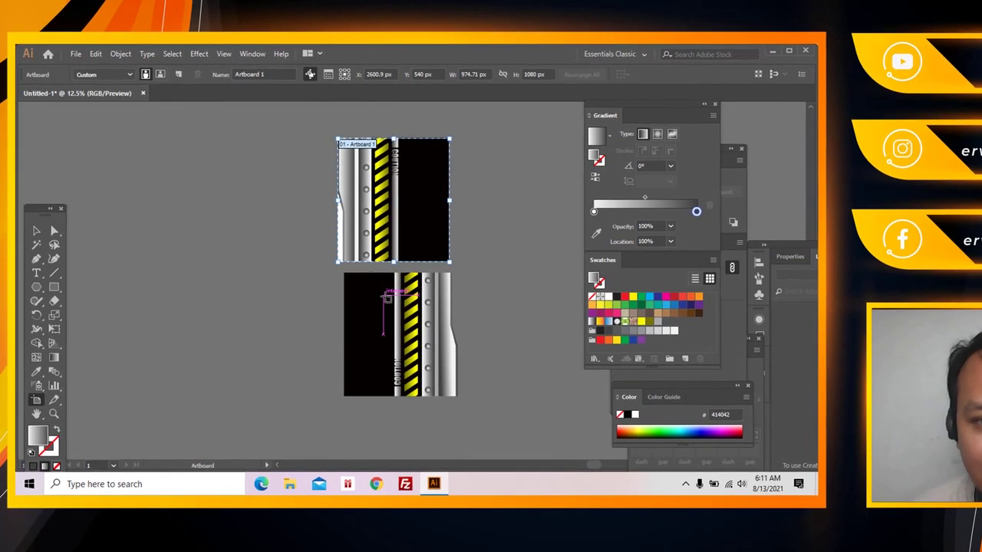
click(384, 299)
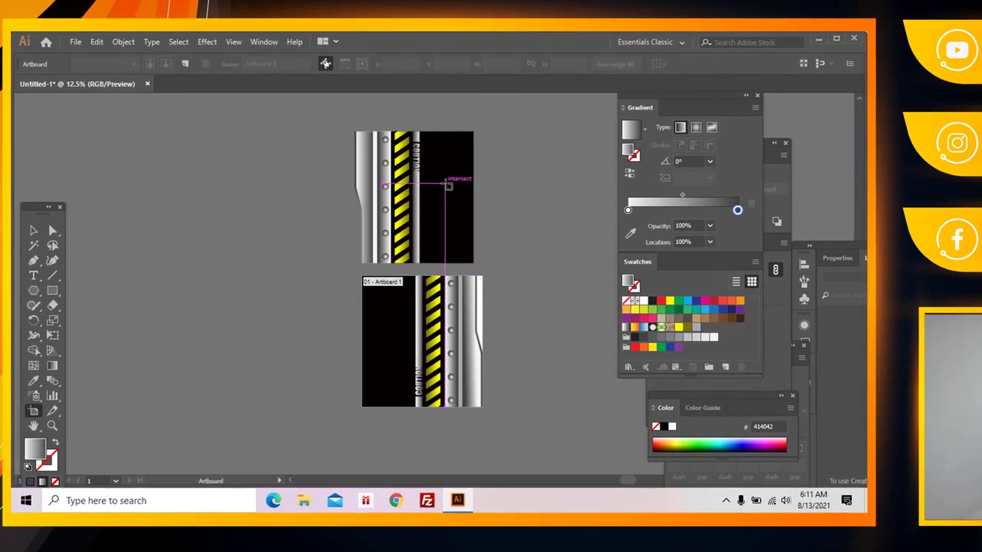
click(451, 160)
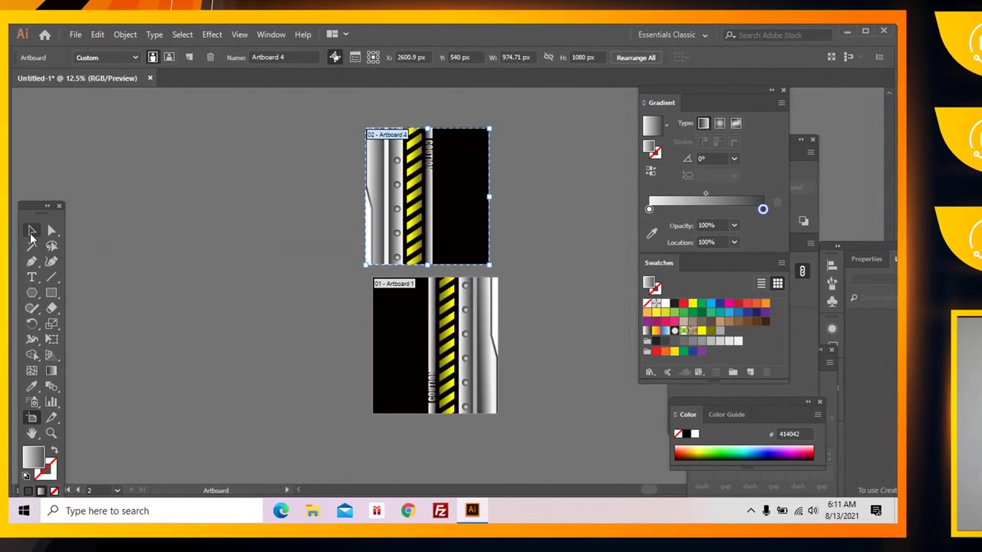
click(31, 230)
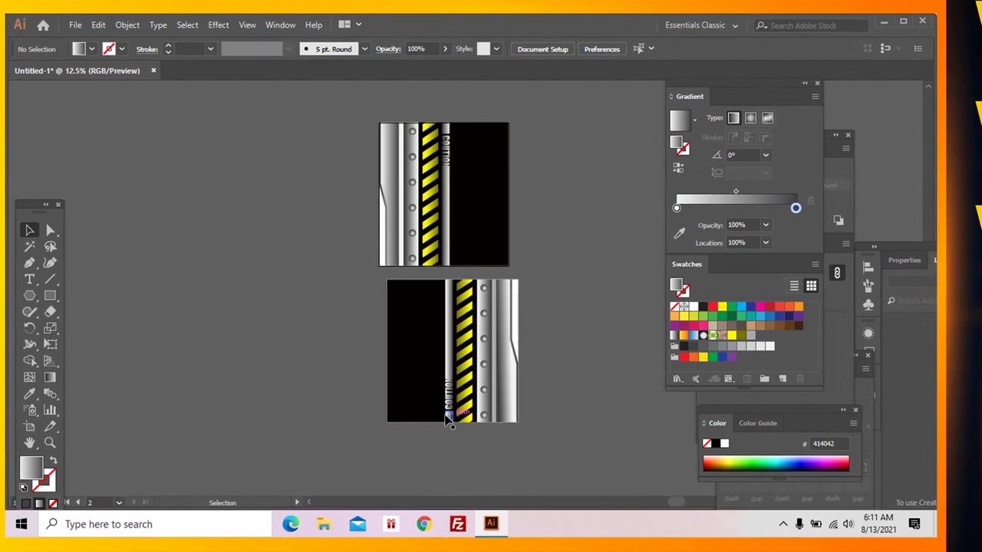
- Start an Export As and enter the file name Futuristic Industrial Gate
click(76, 23)
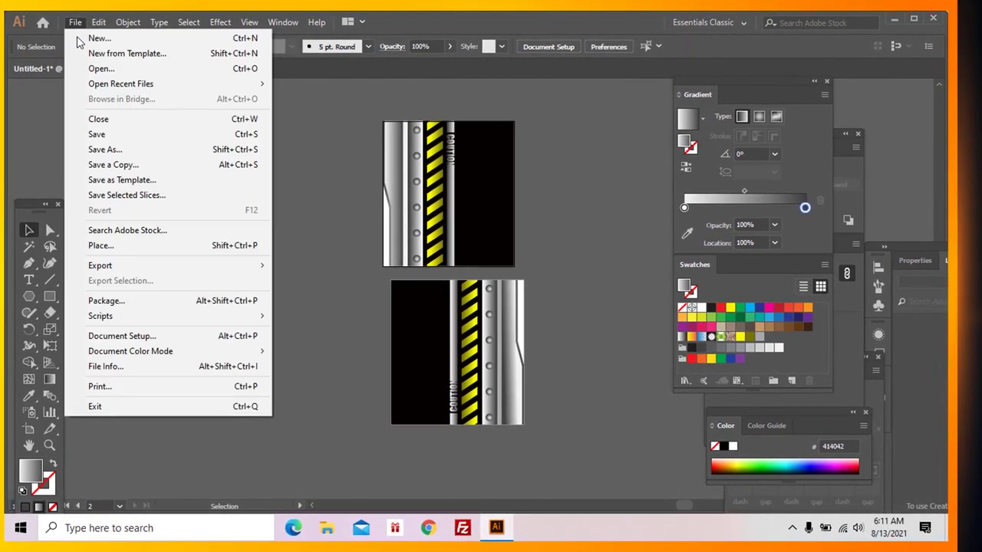
mouse_move(139, 272)
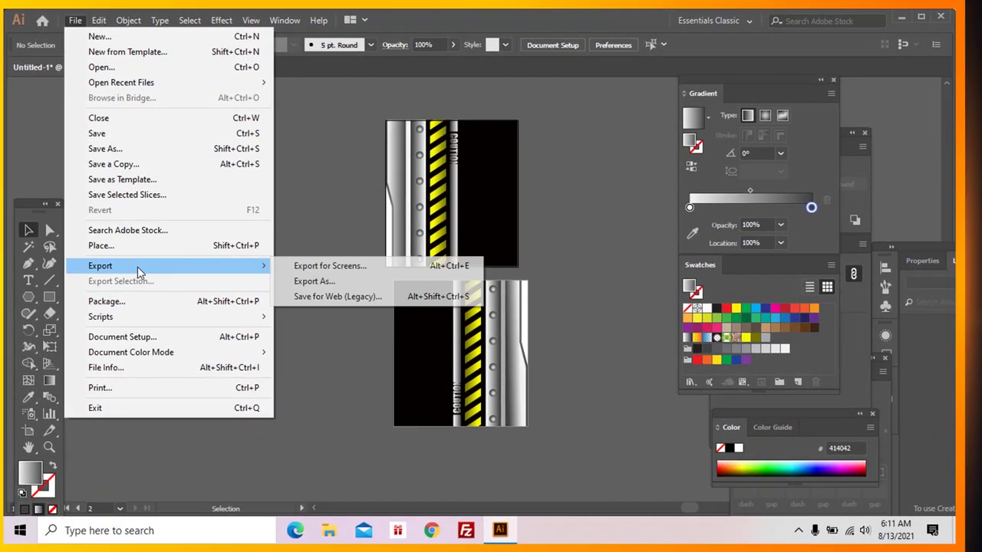
click(309, 281)
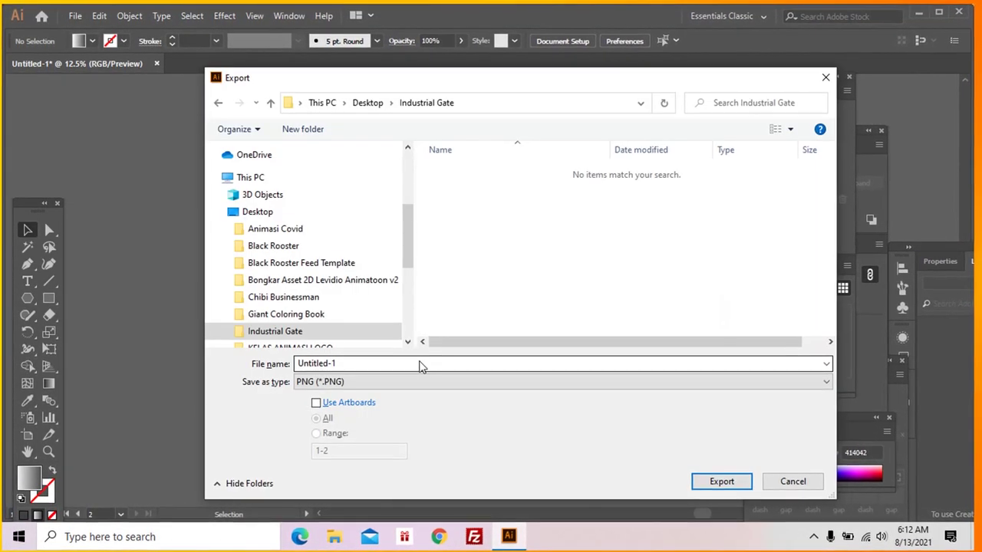
text(Industri)
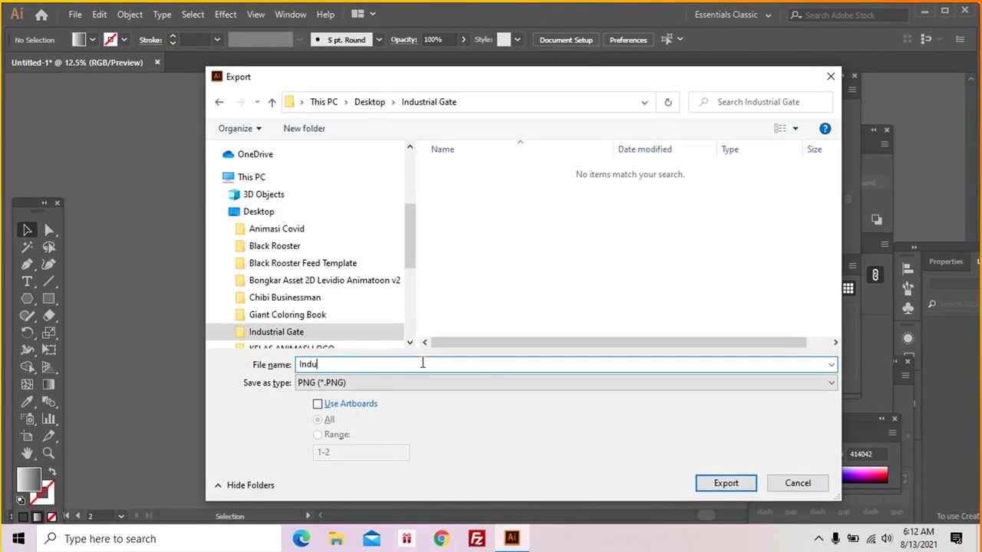
key(ctrl+a)
key(BackSpace)
text(Industrial Gate)
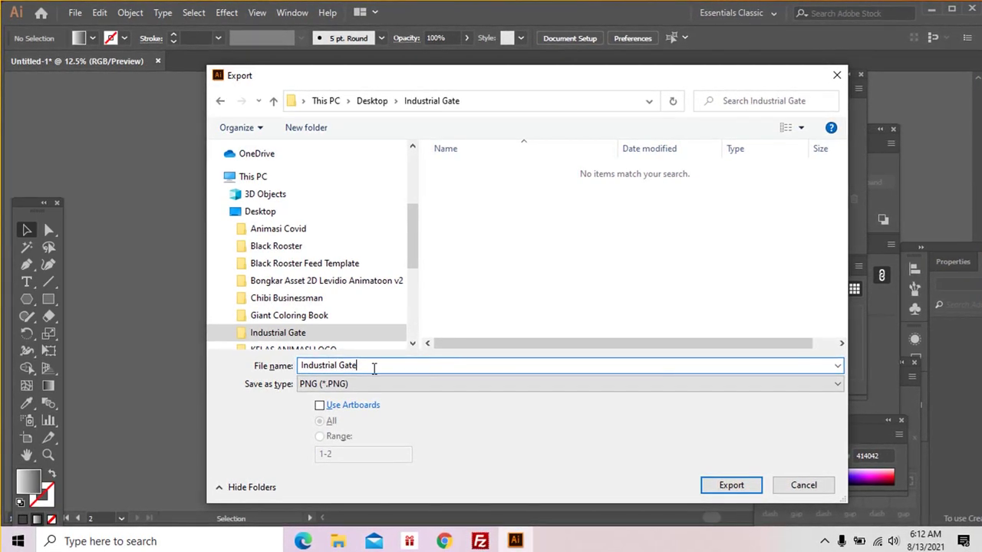
key(Left)
key(Left)
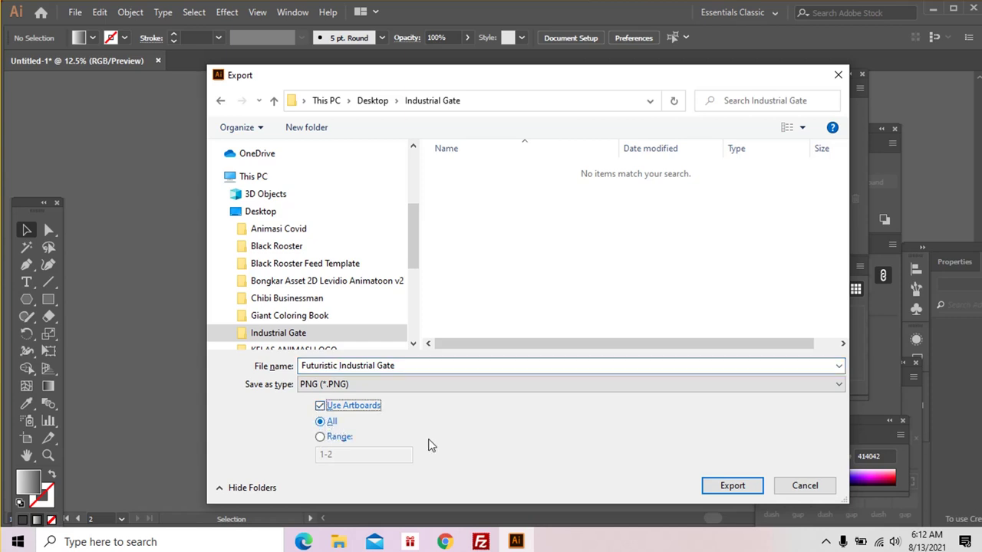
- Export both artboards as PNG files with Screen 72 ppi resolution
click(733, 486)
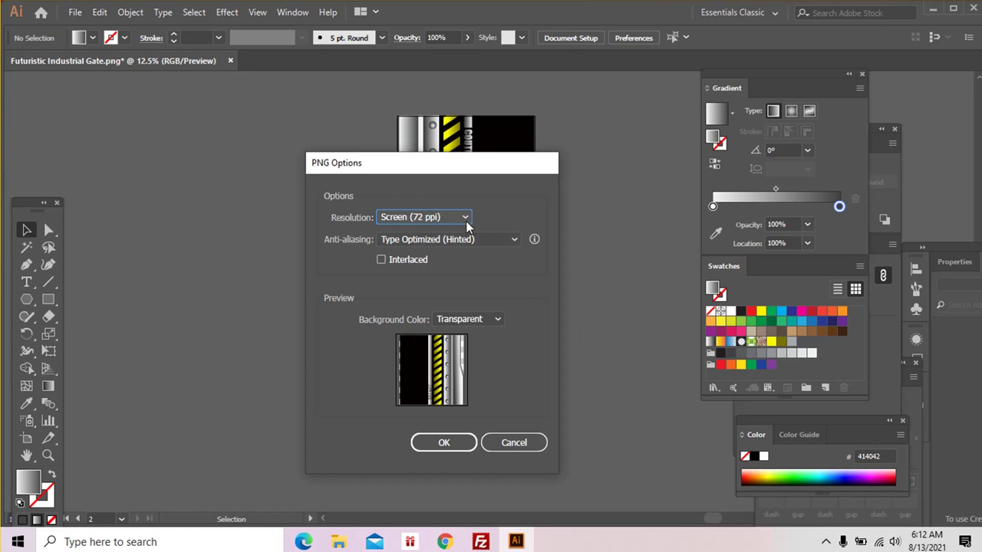
drag(499, 165, 499, 141)
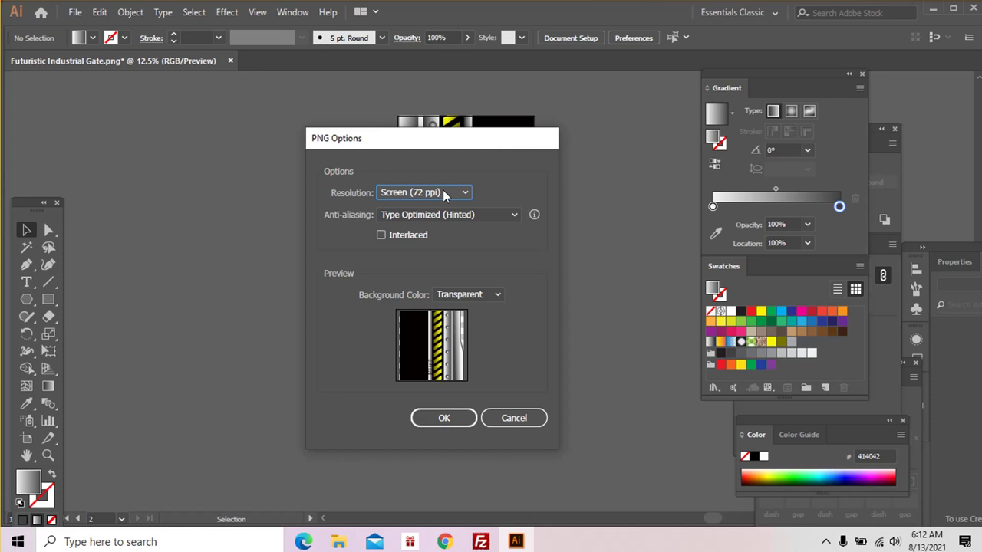
click(444, 418)
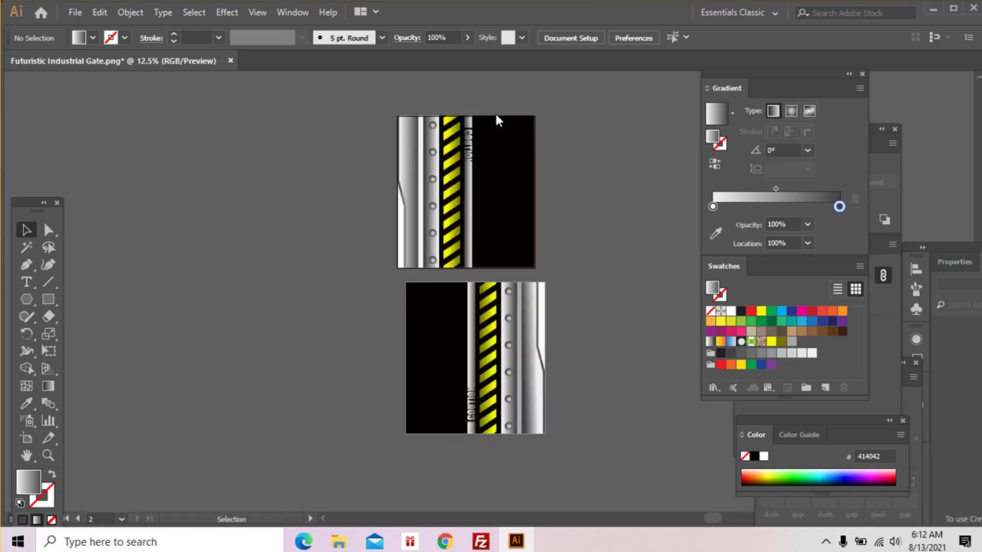
click(411, 429)
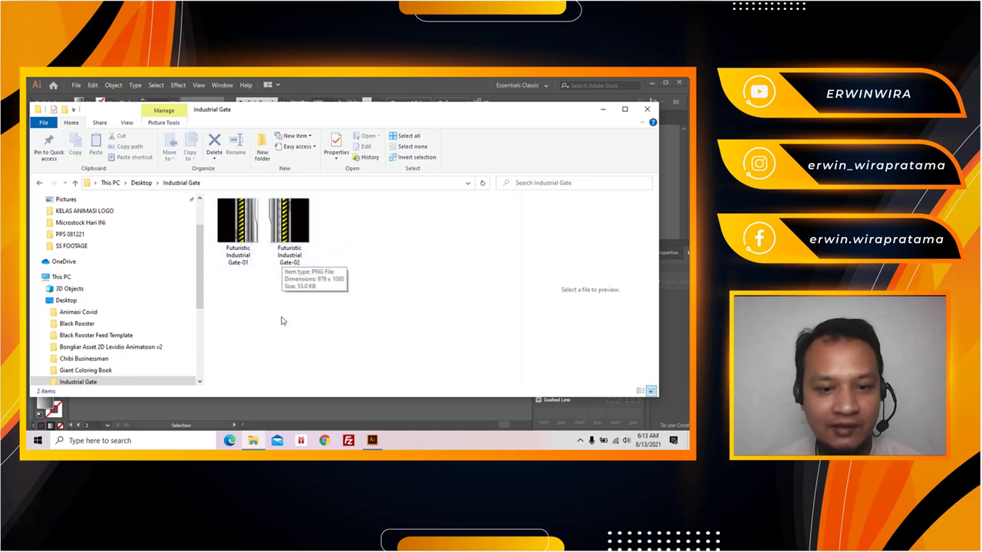
click(285, 406)
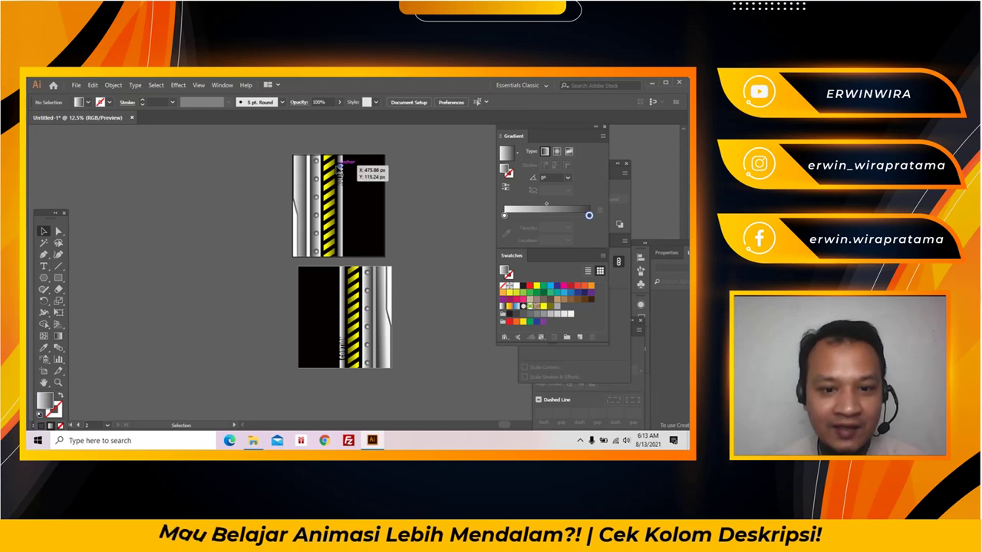
- Undo back to the whole gate on its original artboard and bring up Save As
key(a)
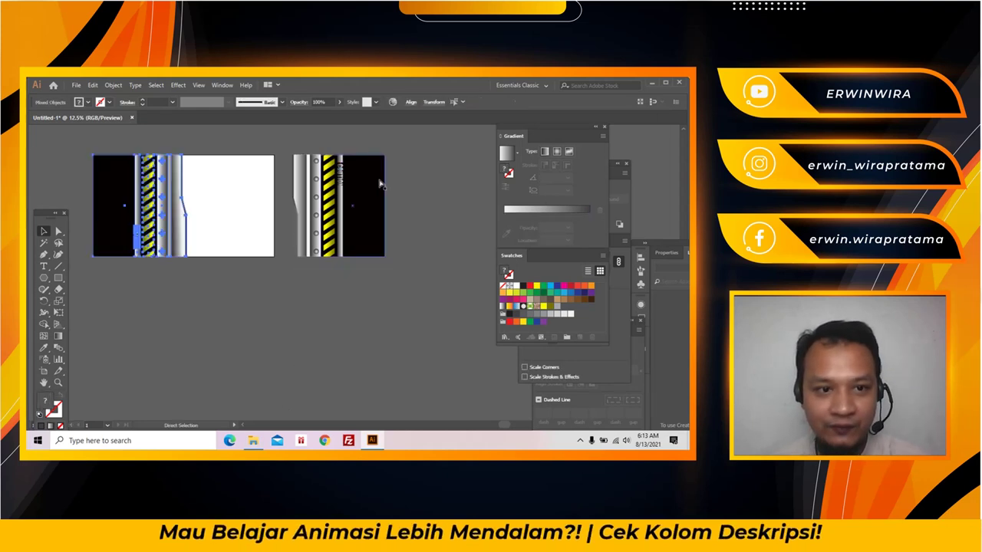
key(a)
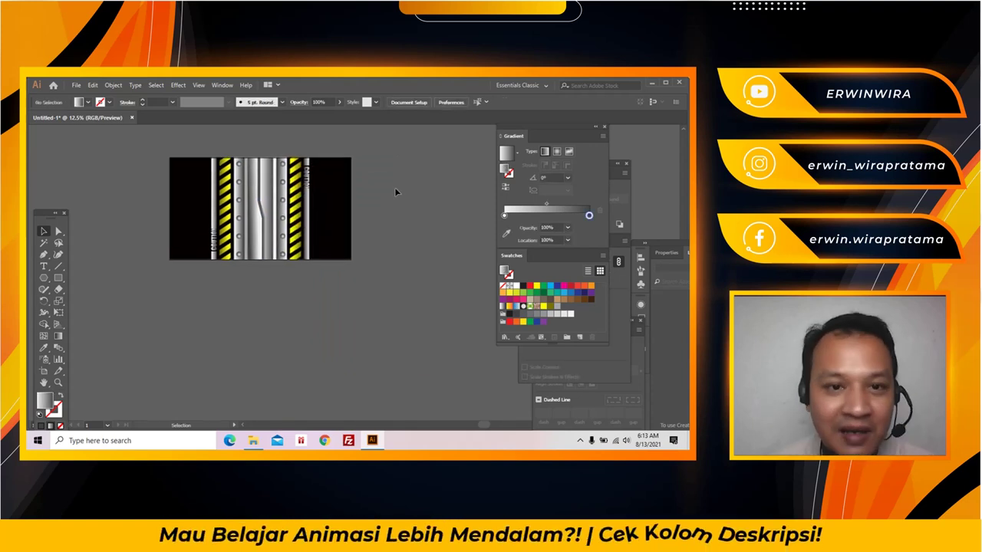
drag(395, 192, 404, 192)
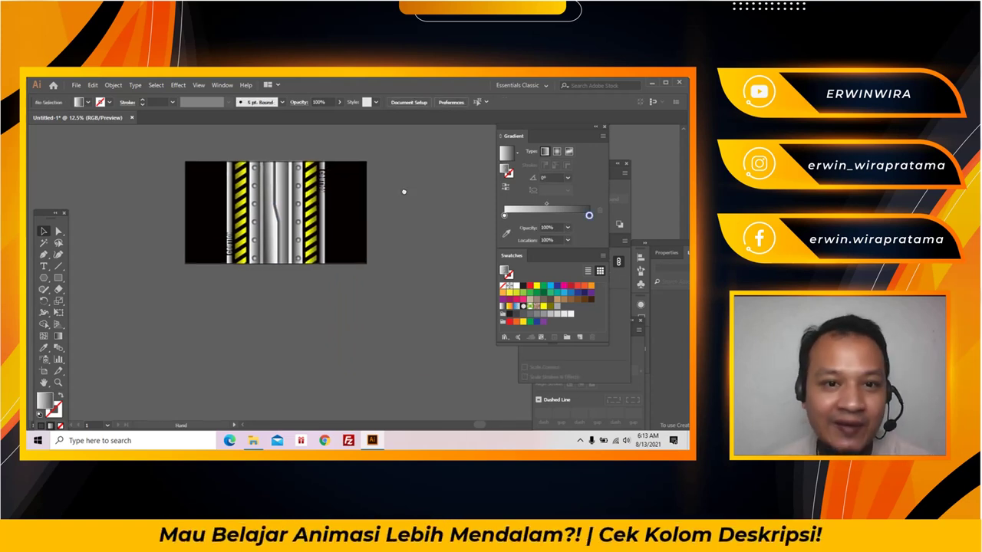
click(76, 84)
click(105, 177)
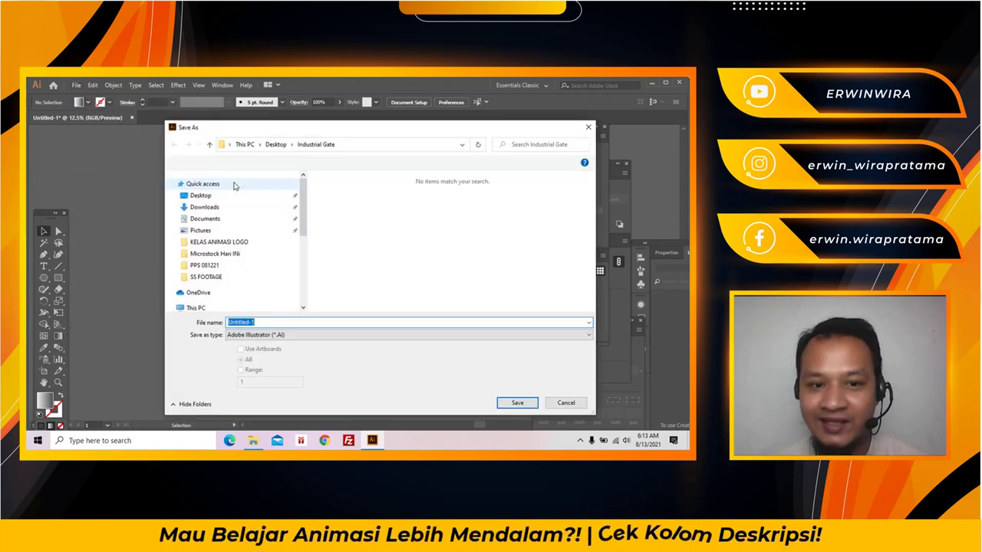
- Enter the name Industrial Gate and pick Illustrator EPS as the save format
key(ctrl+a)
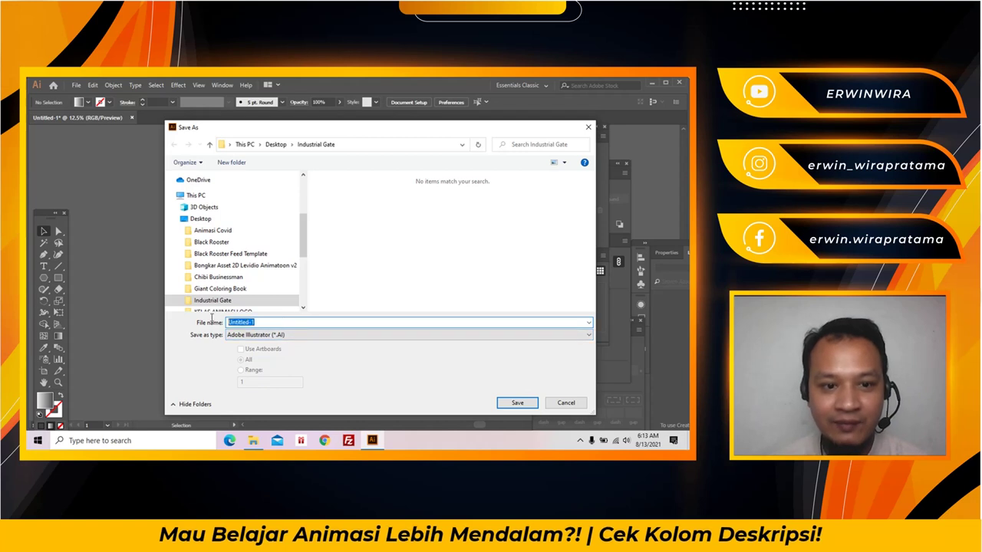
text(Indu)
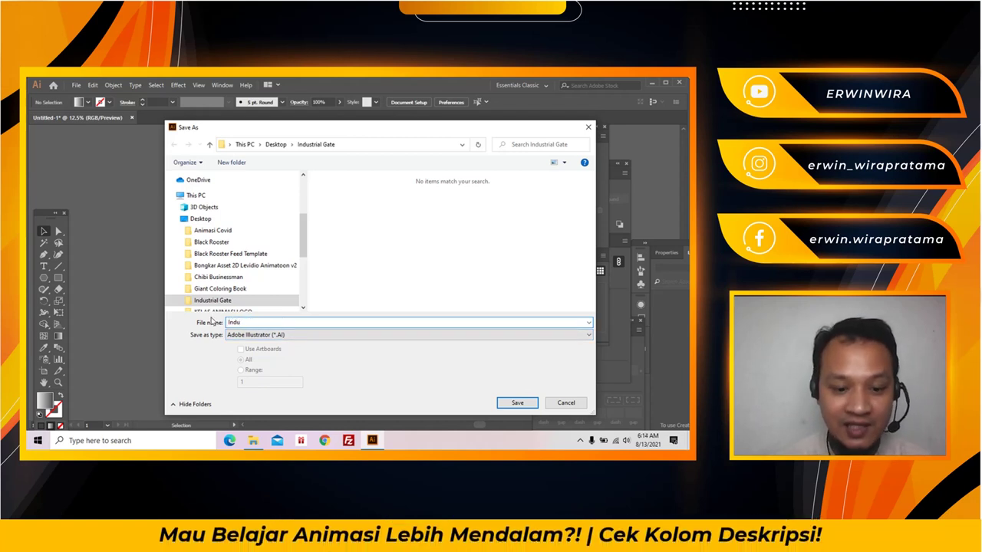
text(s)
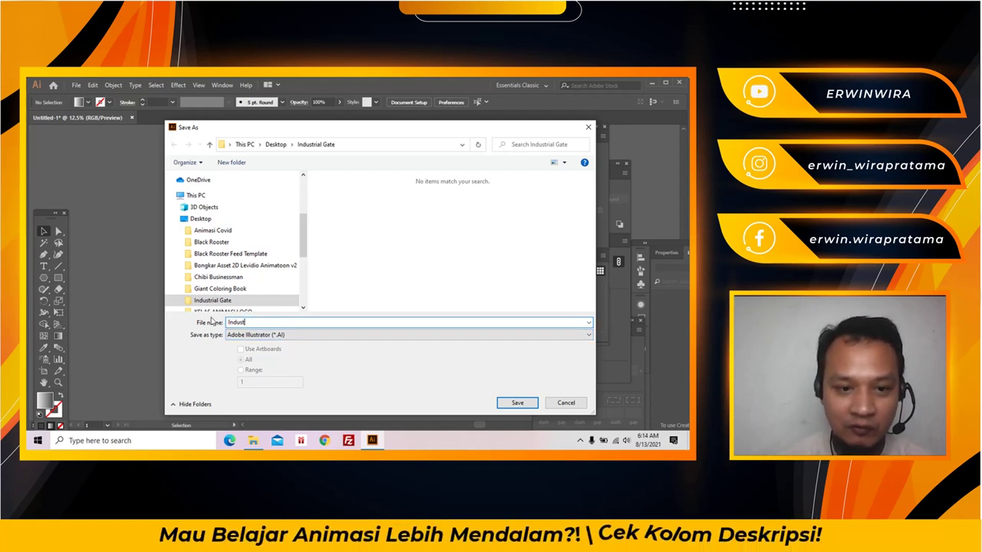
text(te)
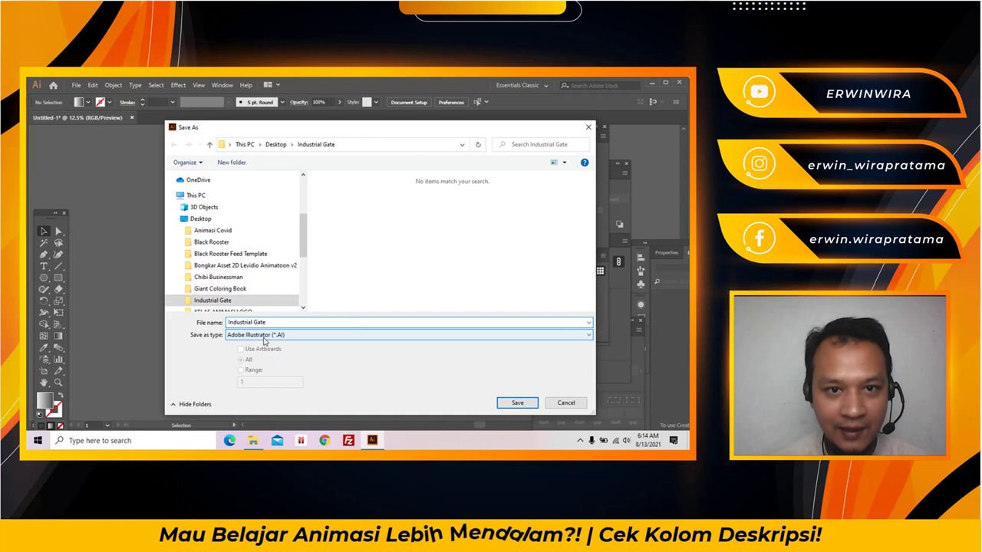
click(257, 335)
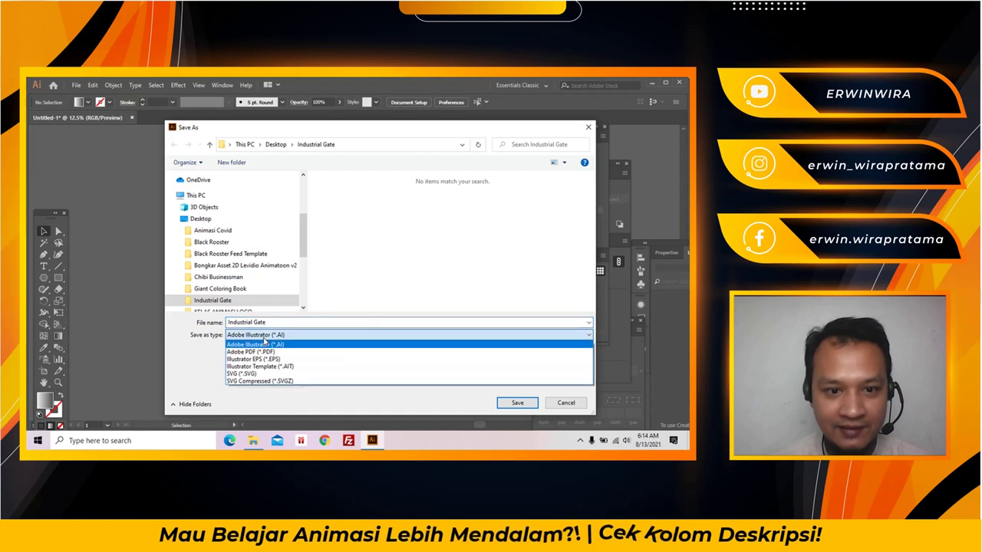
click(264, 359)
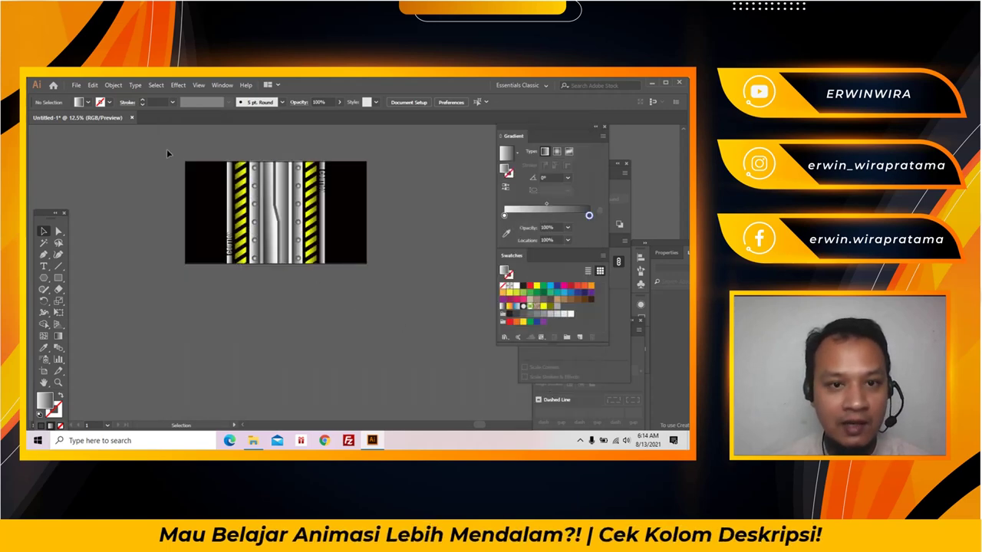
- Resize the artboard to 5000 × 3000 px through Document Setup
key(a)
key(ctrl+a)
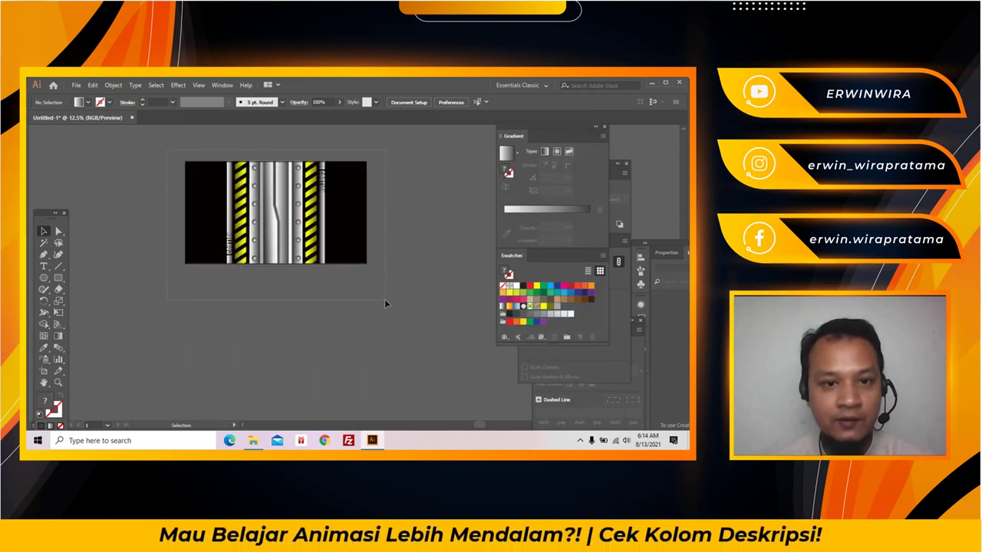
key(v)
click(76, 84)
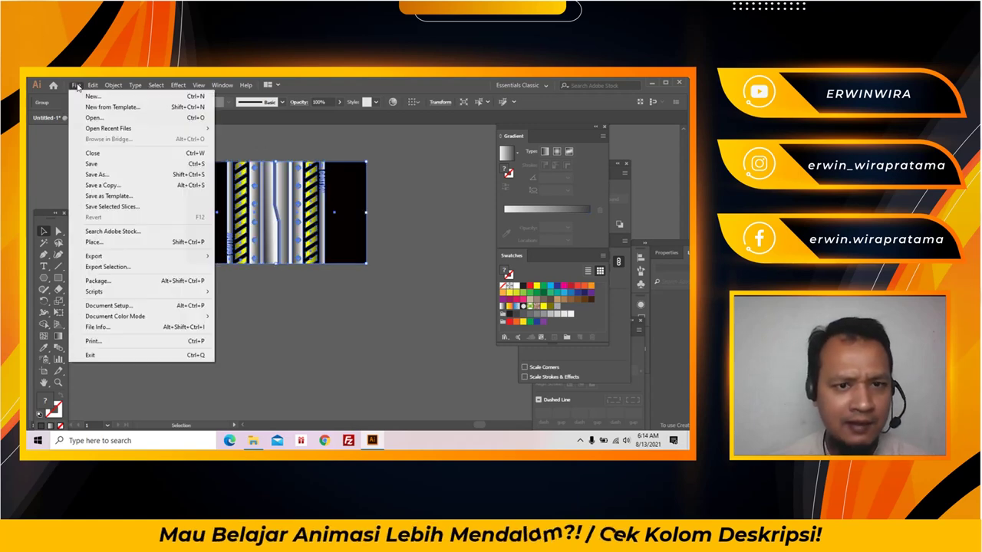
click(111, 306)
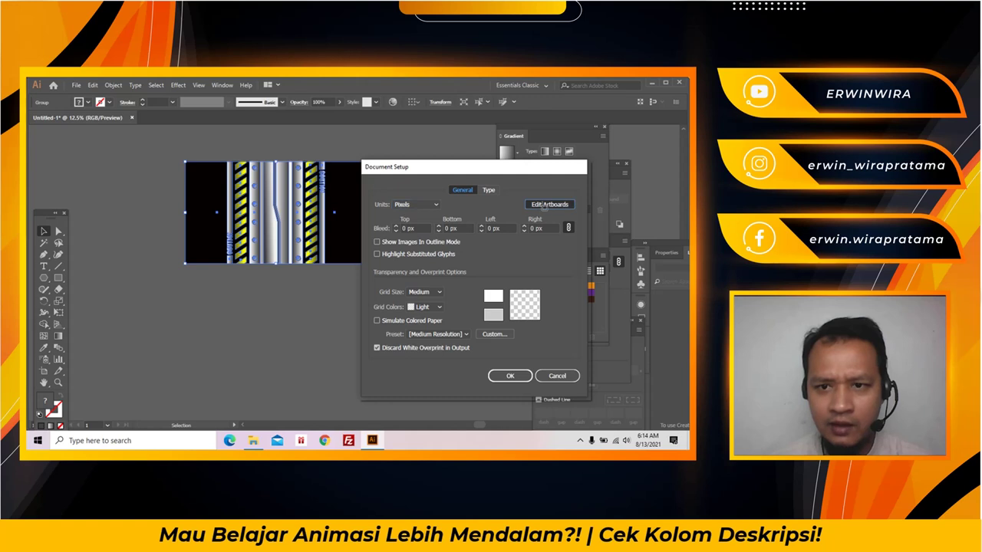
click(546, 205)
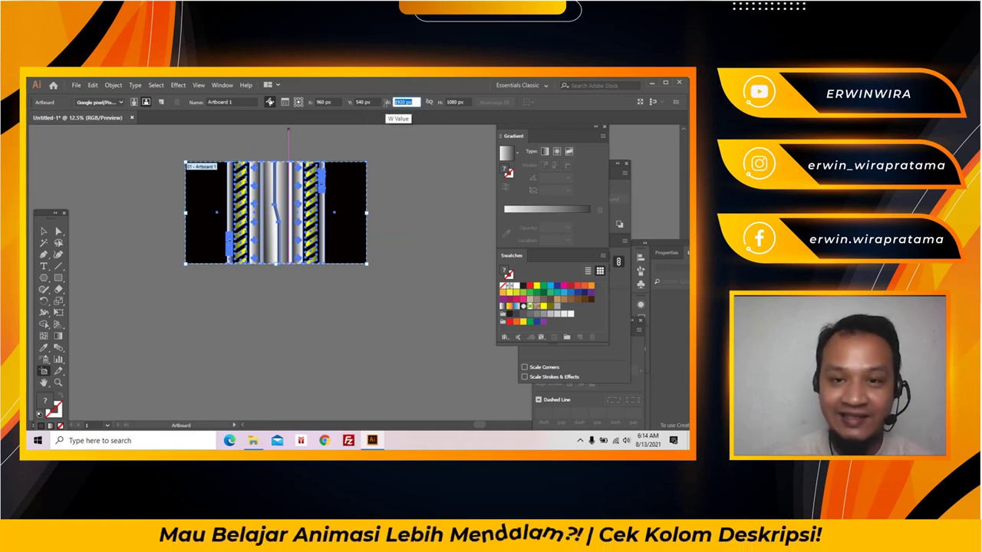
text(4)
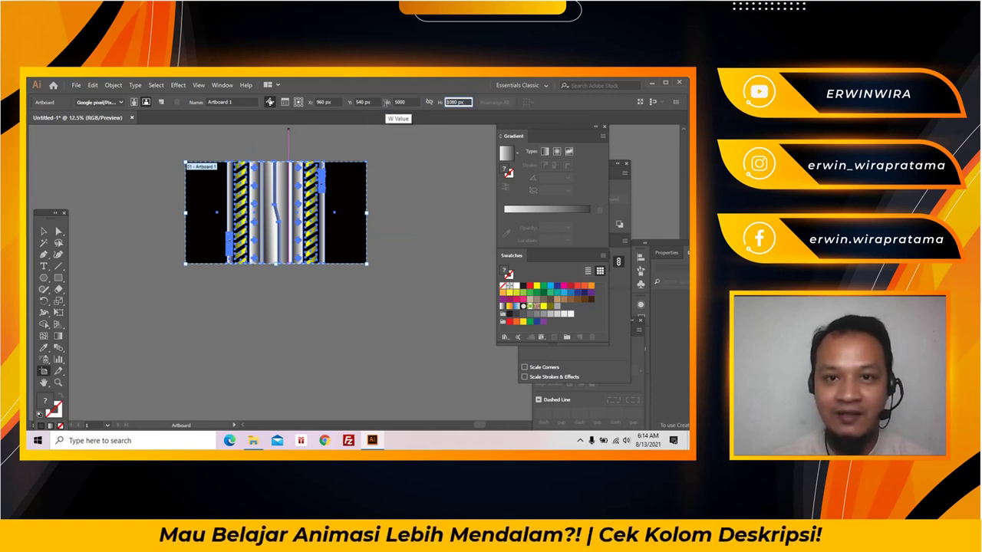
text(3000)
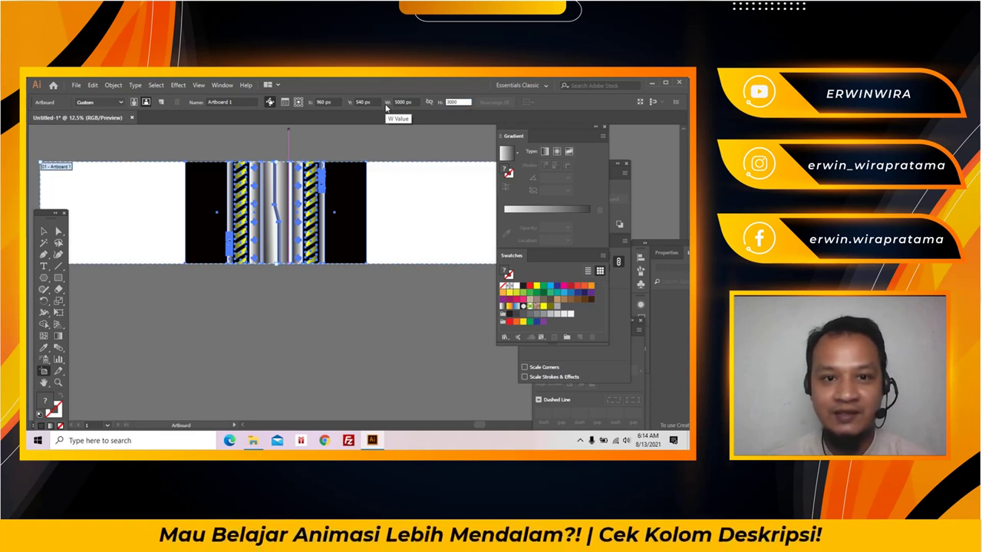
key(Return)
- Zoom out and pan so the whole enlarged artboard is in view
key(v)
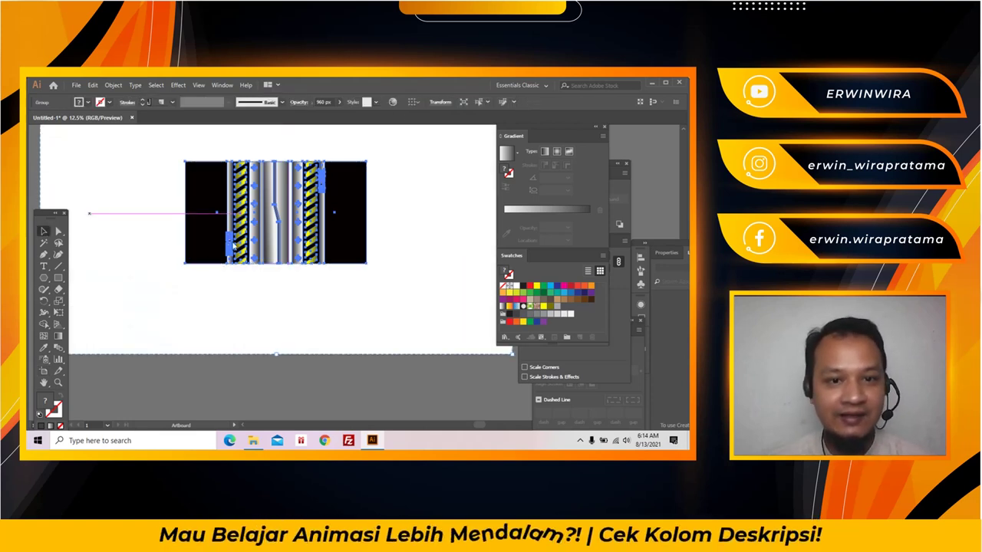
key(z)
click(333, 280)
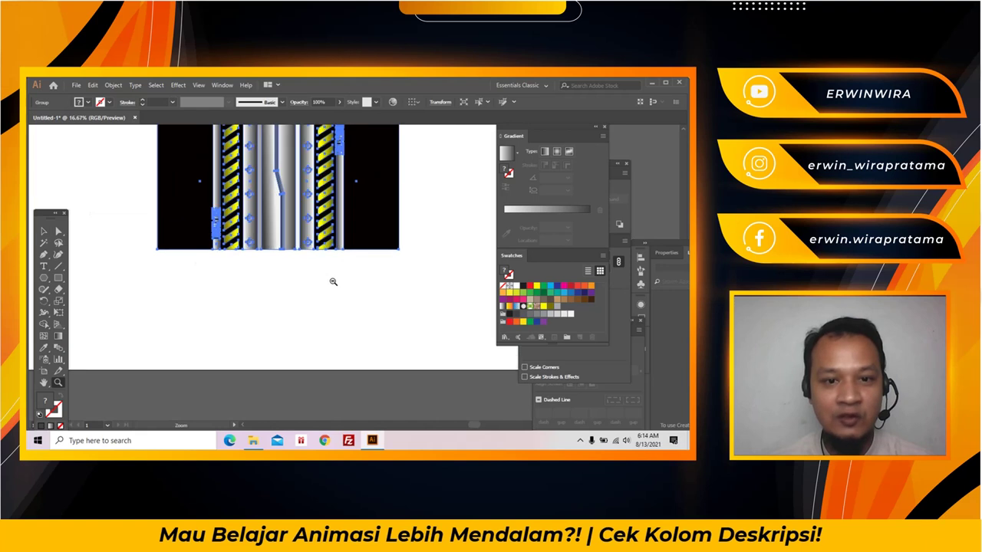
alt+click(358, 265)
alt+click(360, 266)
alt+click(360, 268)
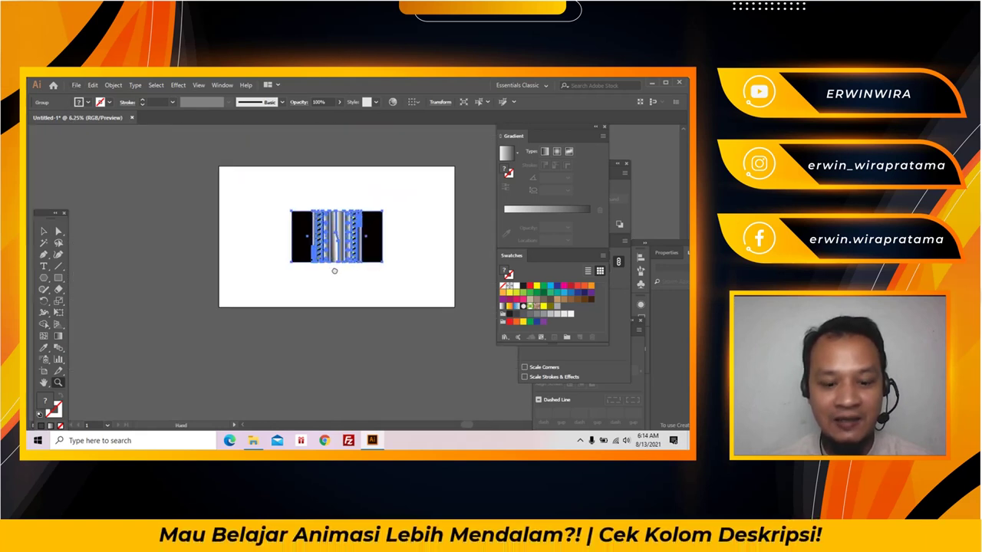
drag(334, 271, 309, 277)
key(v)
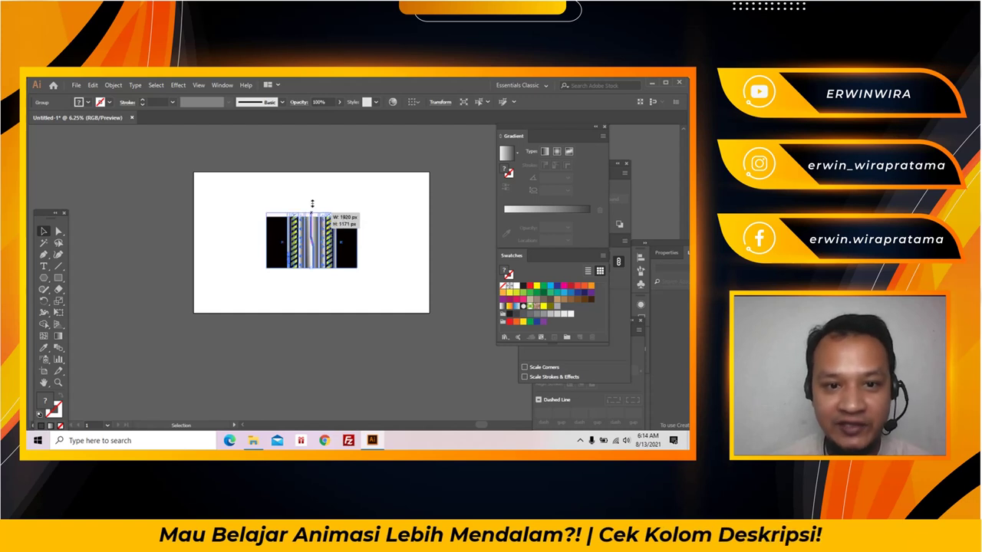
- Set the gate artwork's width to 5000 px in the Transform settings
drag(313, 203, 313, 173)
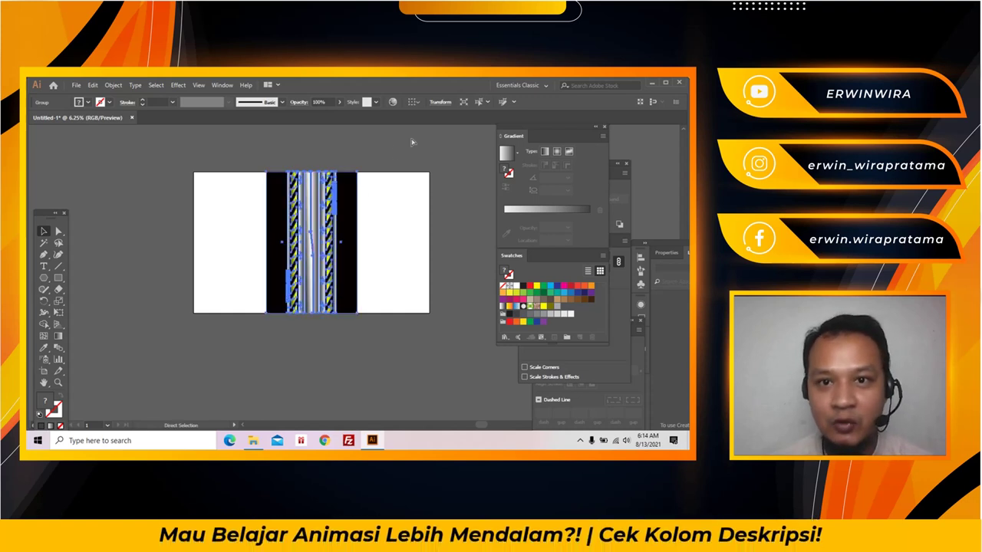
key(ctrl+z)
click(440, 103)
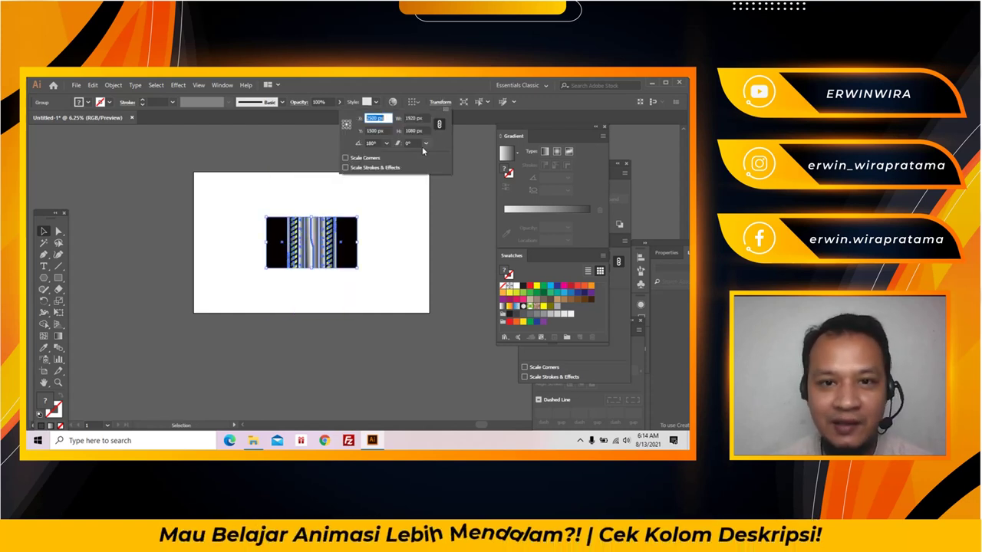
click(423, 120)
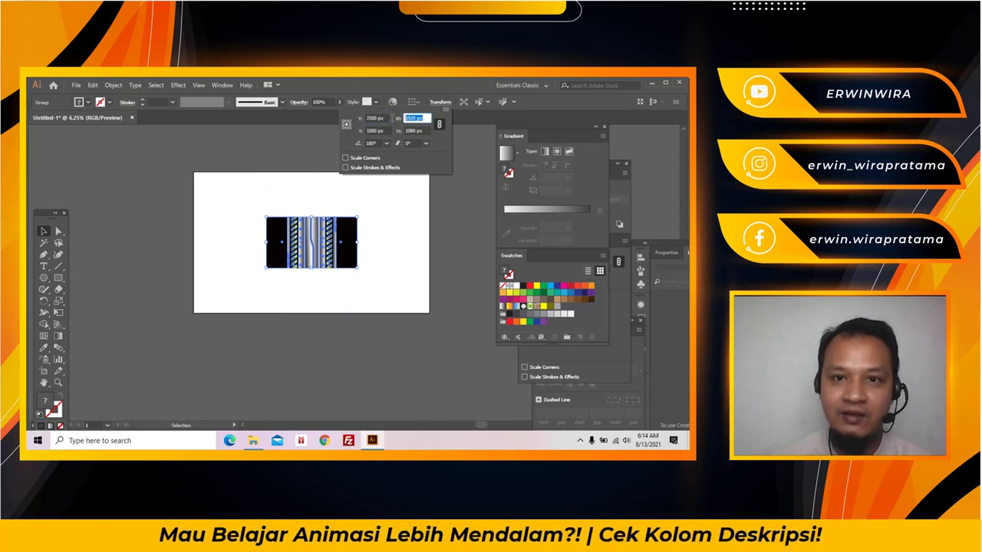
text(5000)
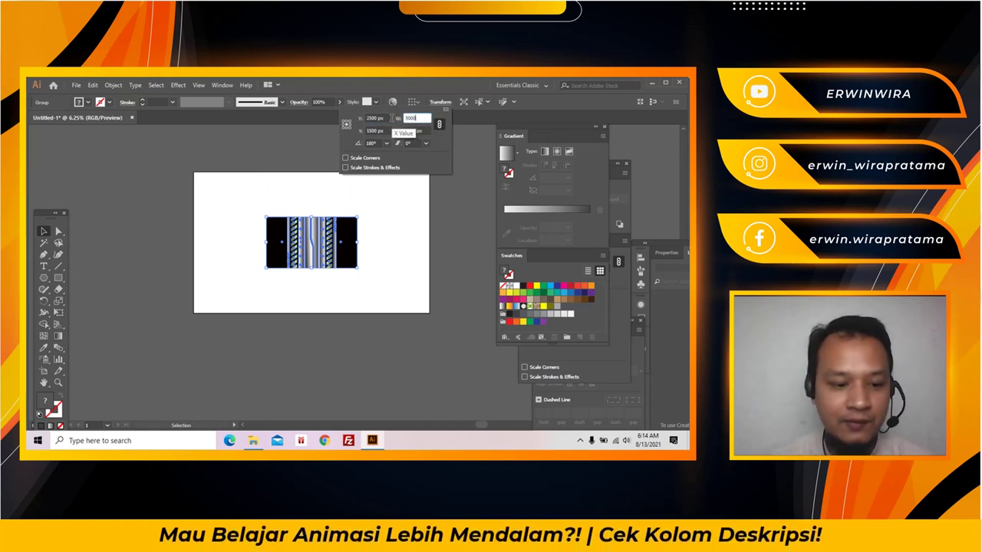
key(Tab)
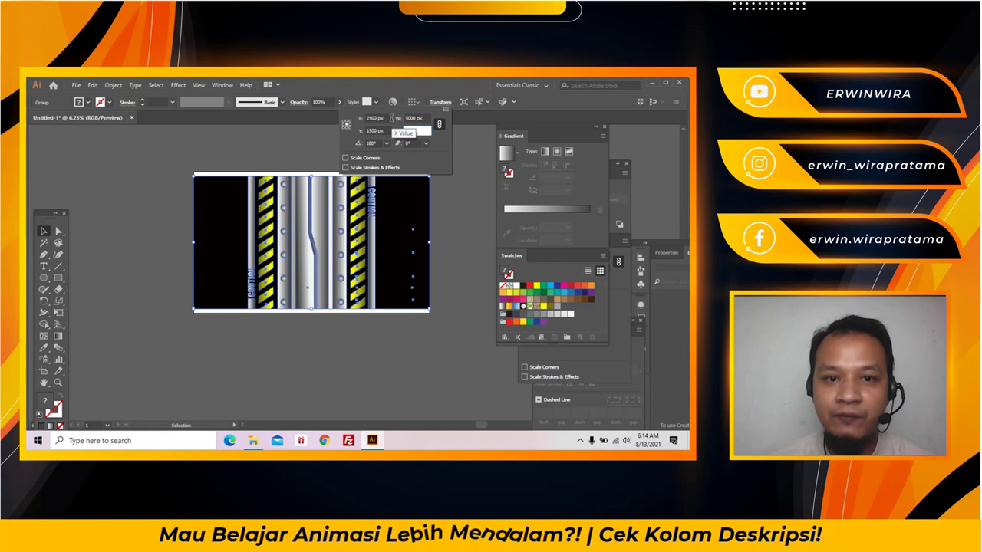
key(Return)
- Unlink the proportions and resize the artwork to 5000 × 3000 px
key(a)
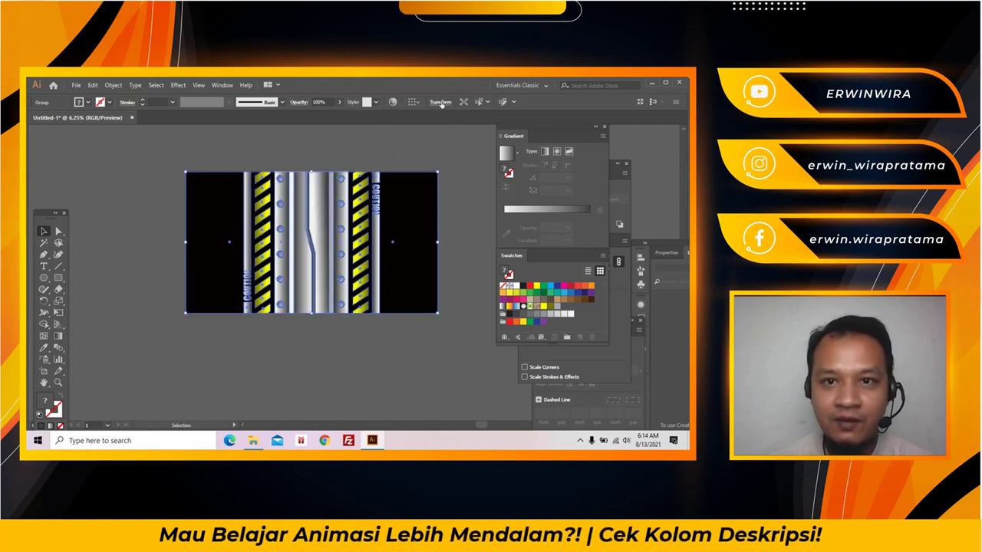
click(440, 102)
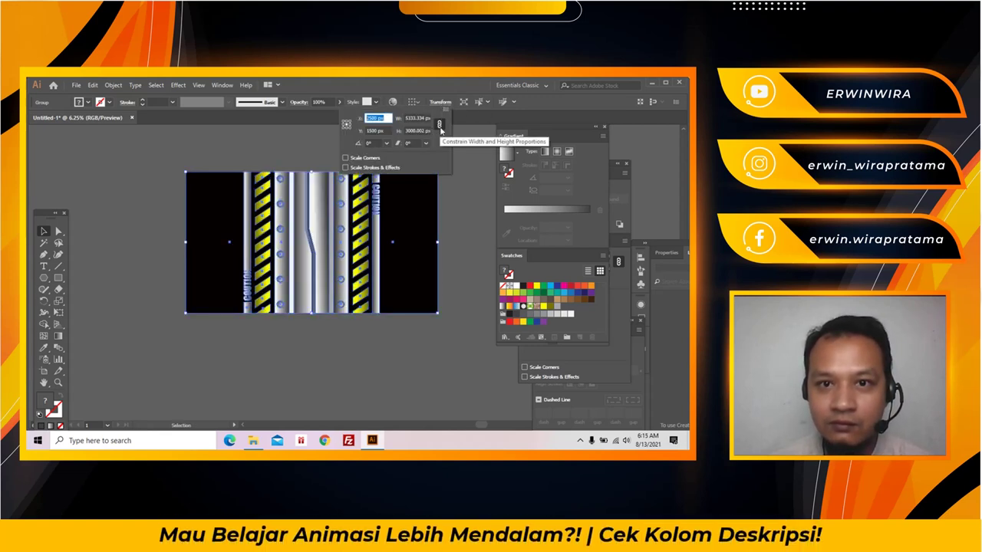
click(433, 130)
text(3000)
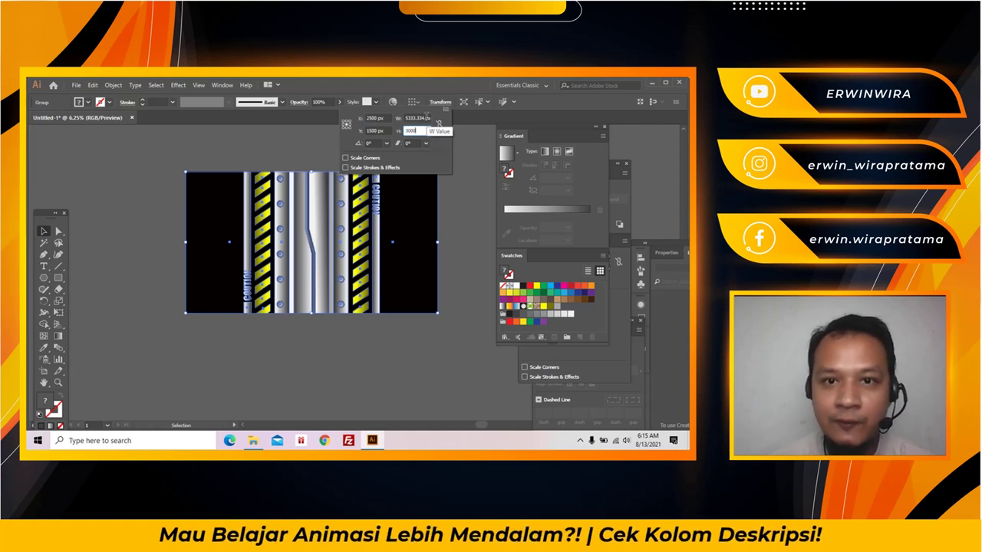
text(5000)
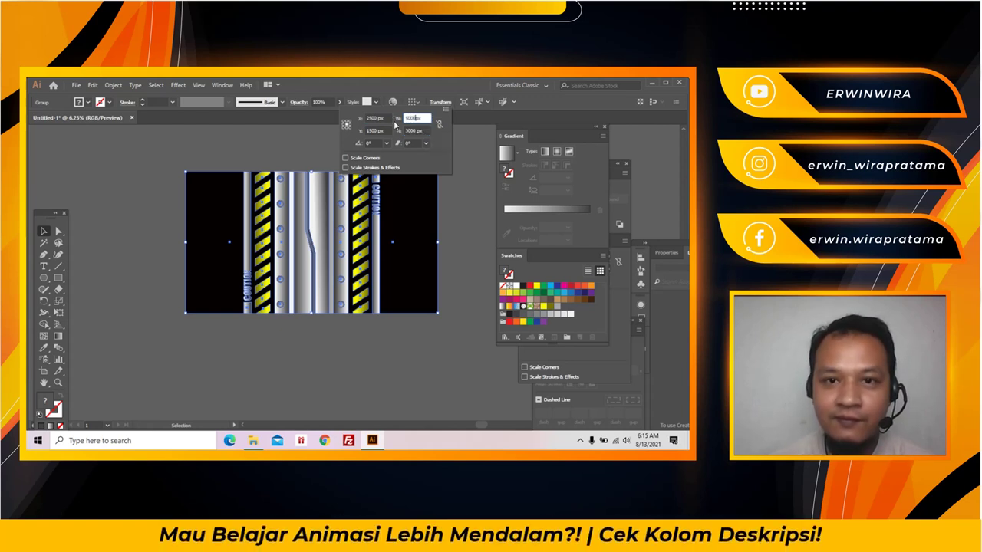
key(Return)
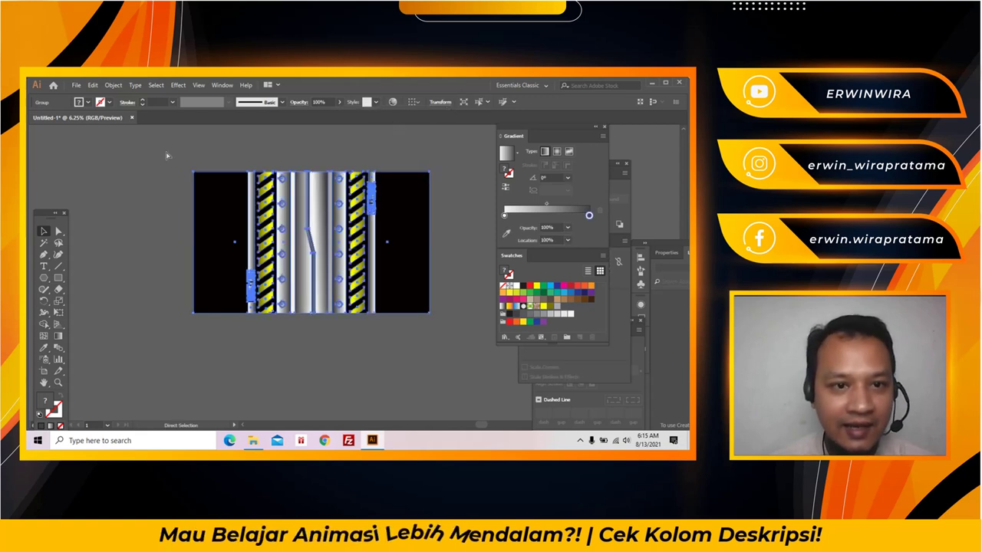
- Align all of the gate artwork to the artboard, then deselect it
key(v)
click(450, 333)
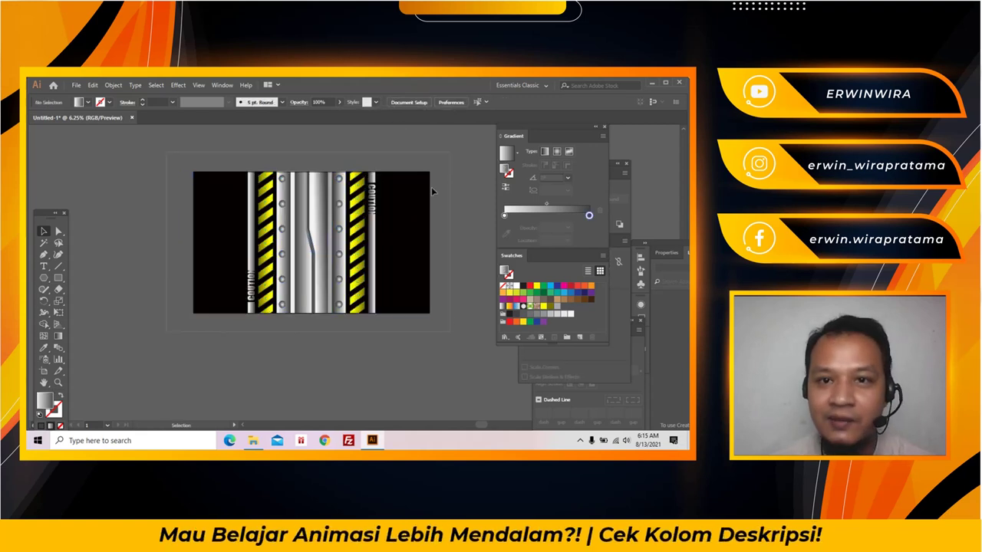
key(ctrl+a)
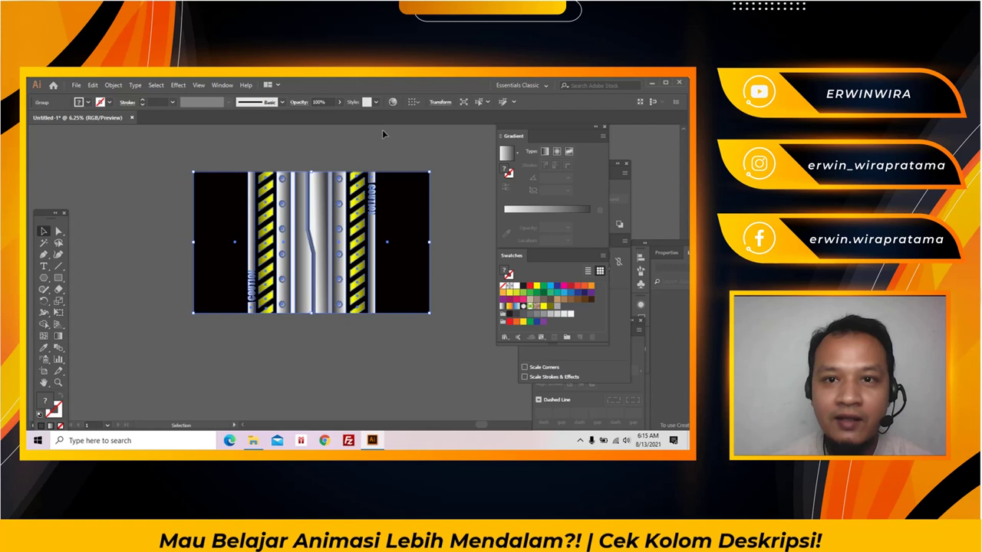
click(412, 102)
click(427, 135)
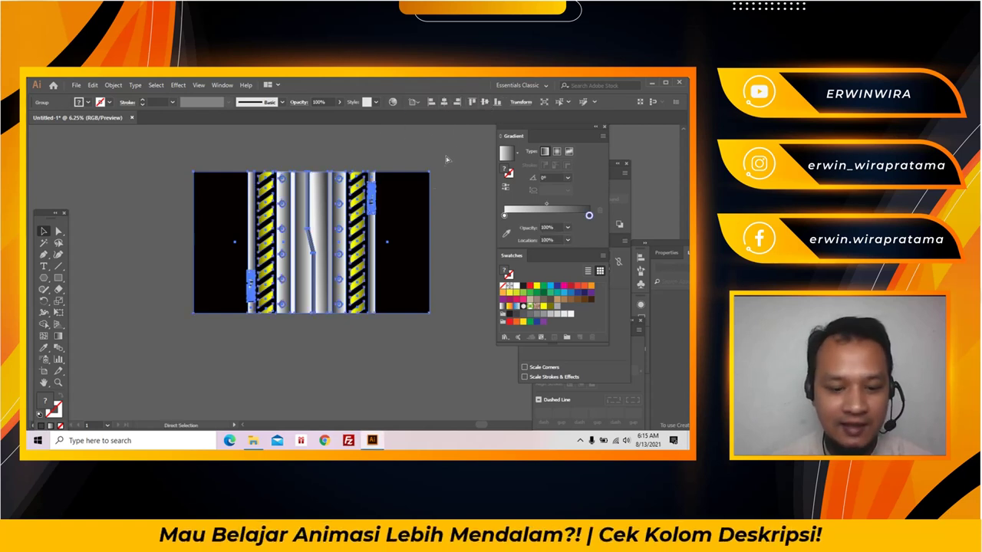
key(ctrl+shift+a)
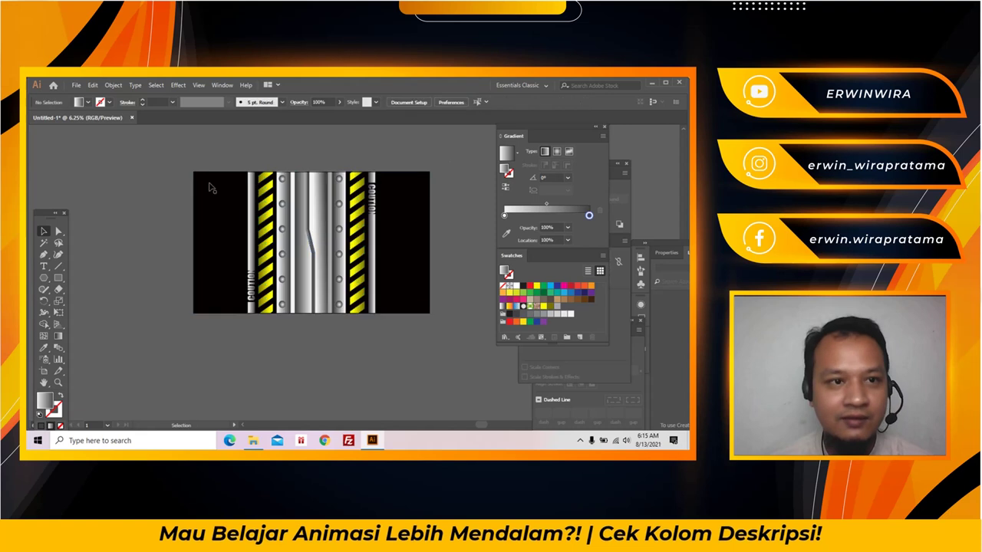
- Open Save As with Illustrator EPS (*.EPS) as the file type
click(76, 84)
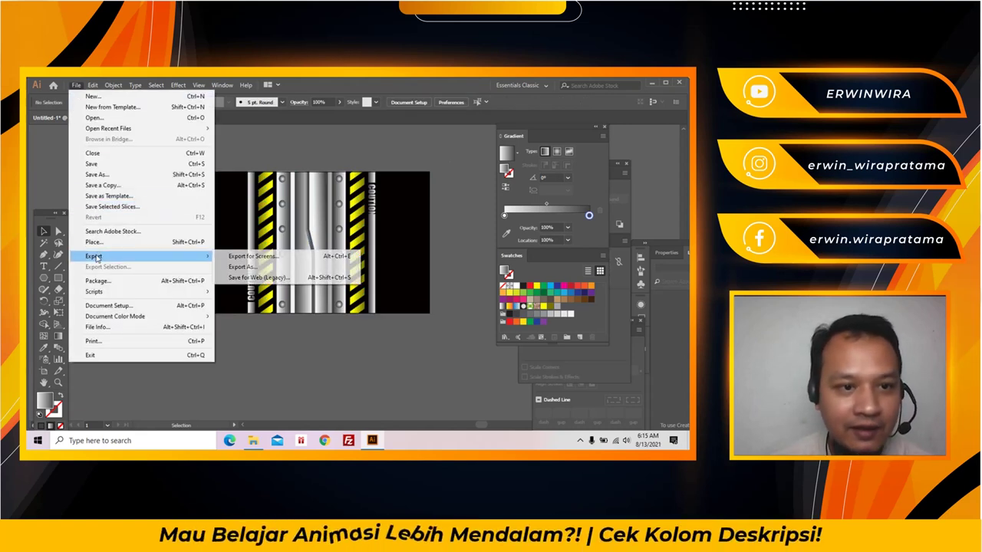
click(97, 174)
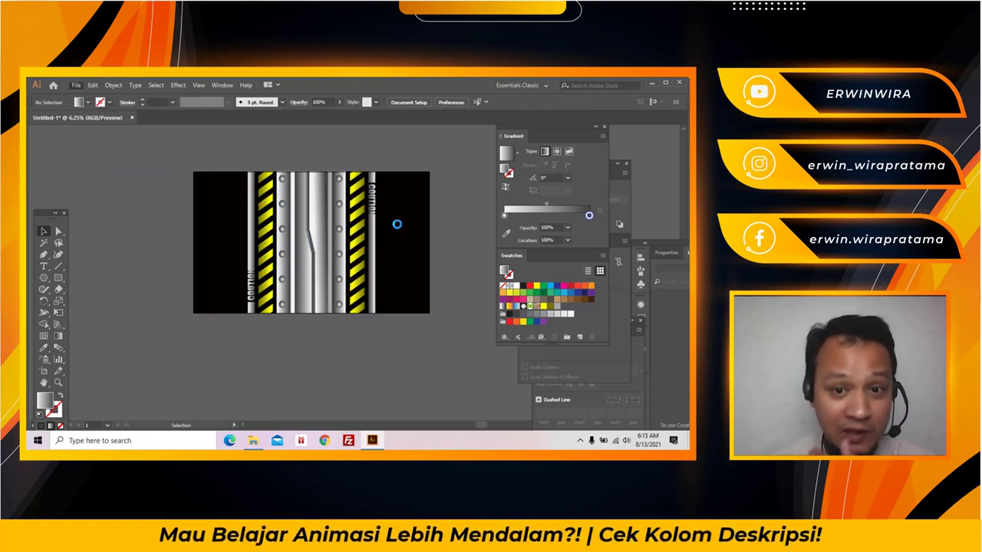
click(330, 335)
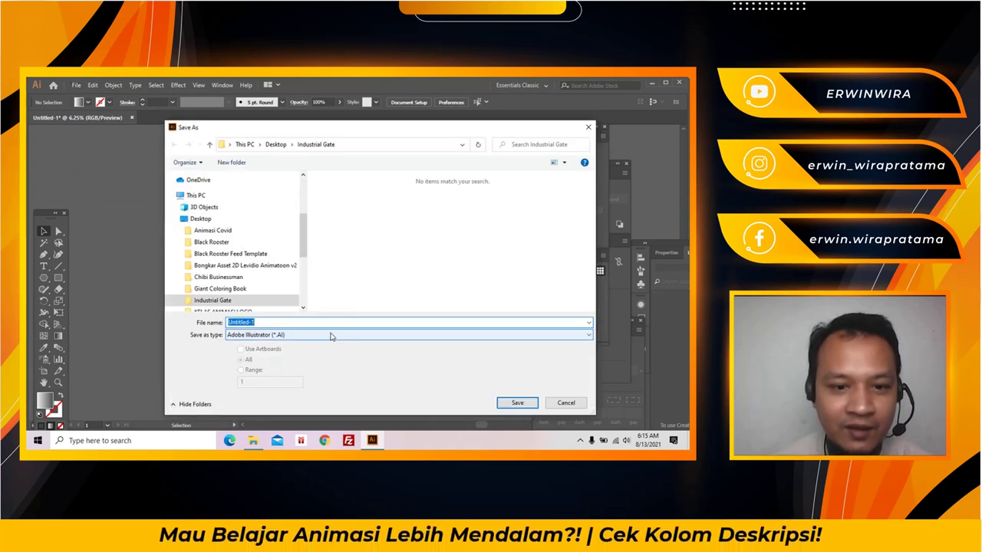
click(286, 354)
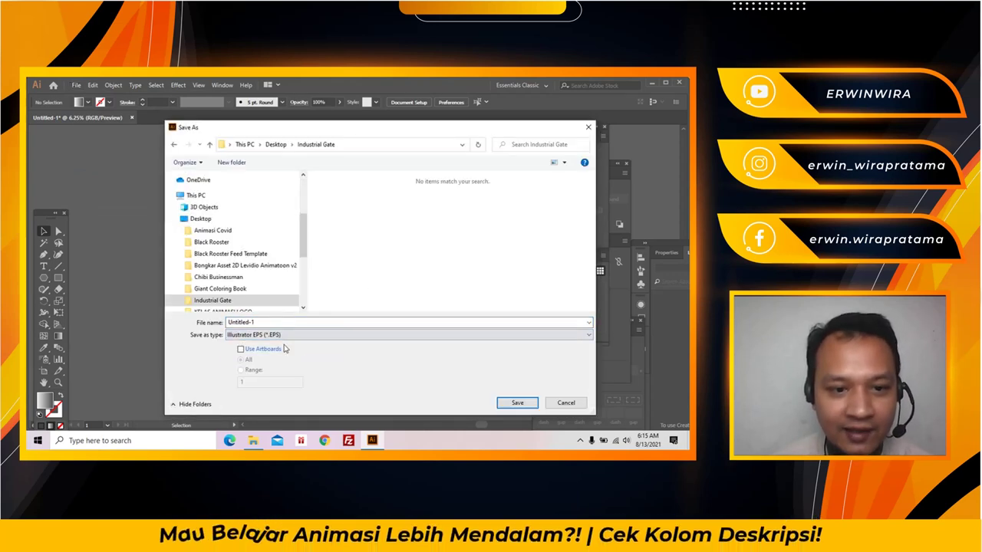
- Replace the default file name by typing Industrial Gate
click(261, 323)
text(I)
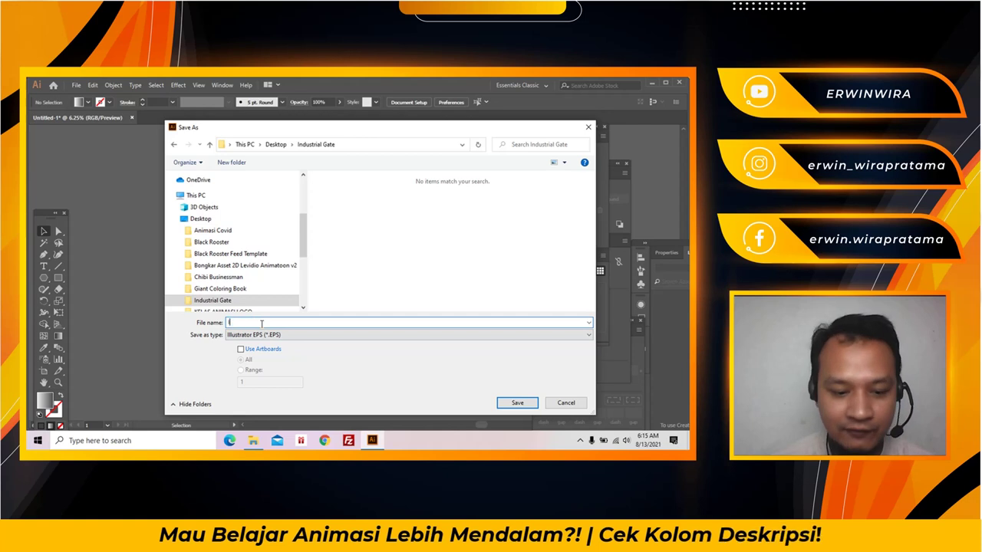
key(BackSpace)
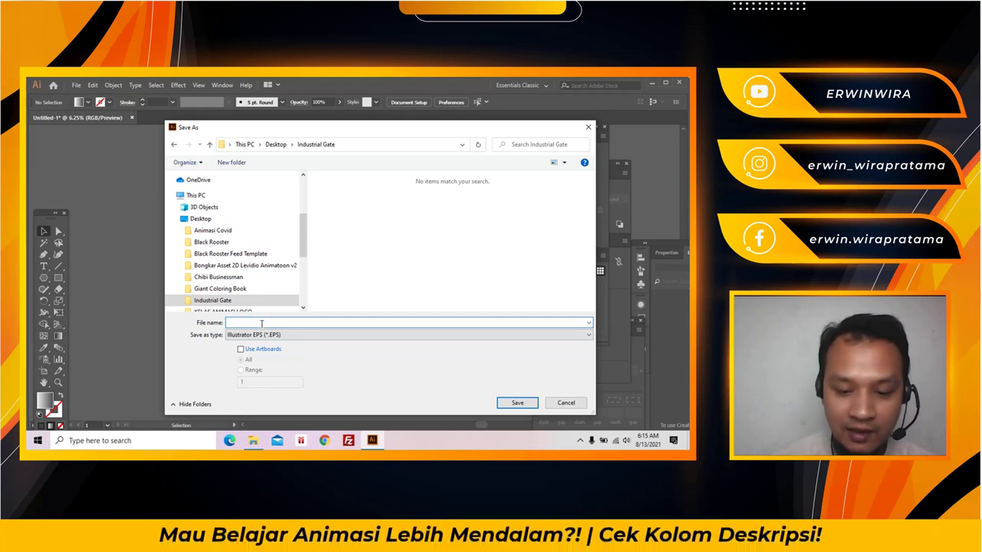
text(Industri)
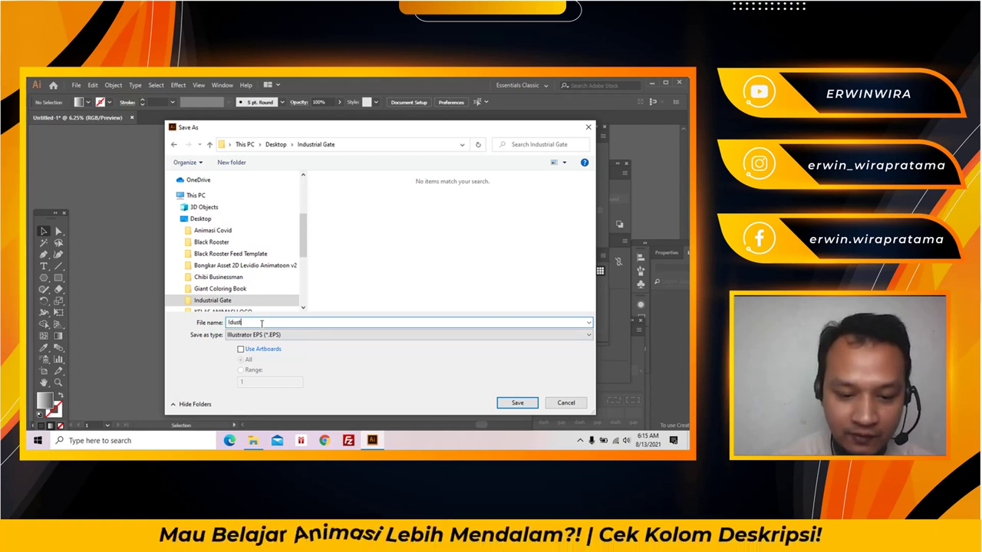
text(al)
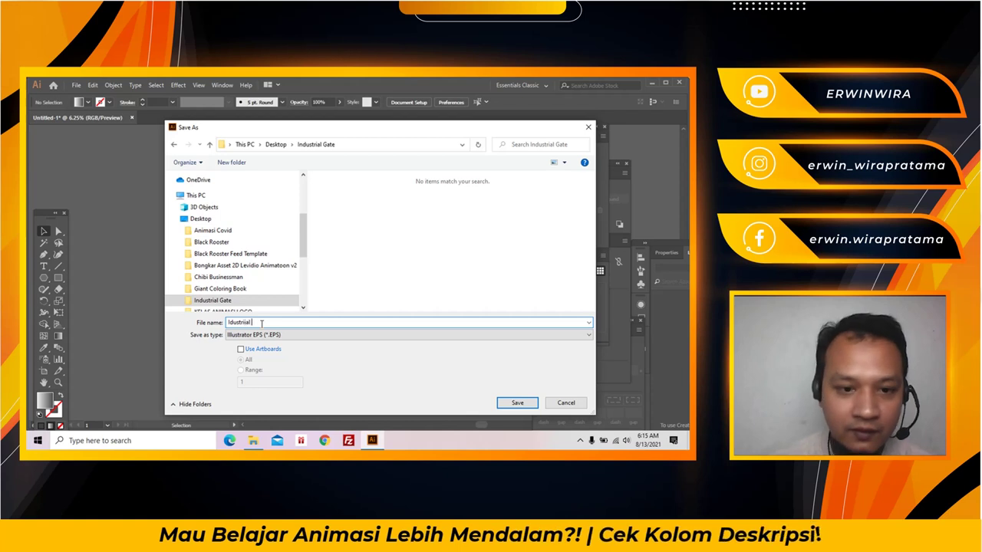
text(al)
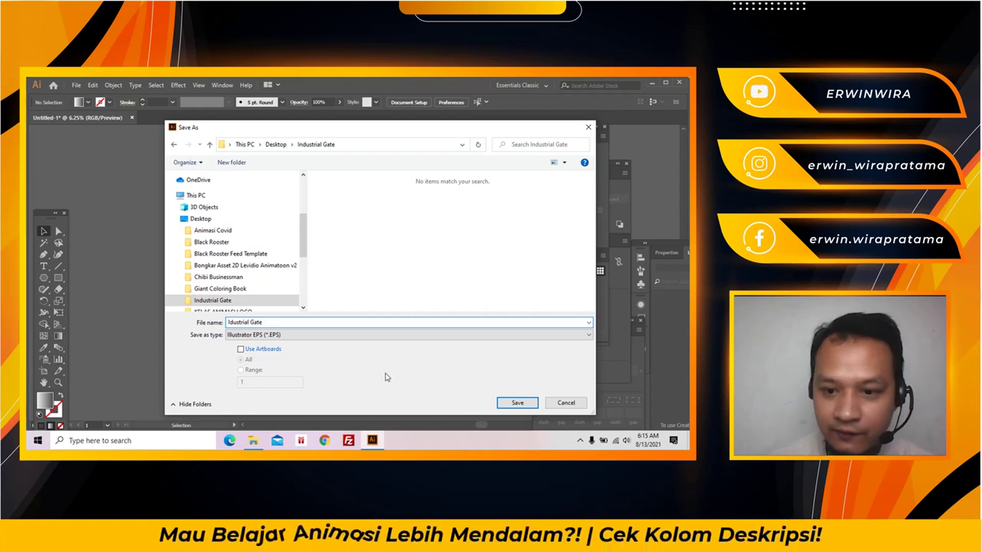
- Save Industrial Gate as an Illustrator 8 EPS, accepting the legacy-format warning
click(519, 403)
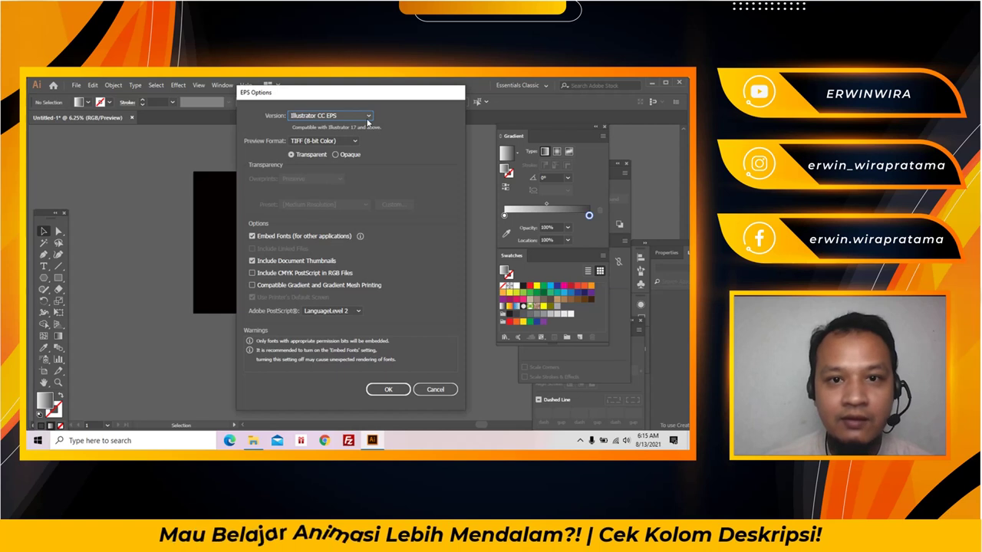
click(366, 118)
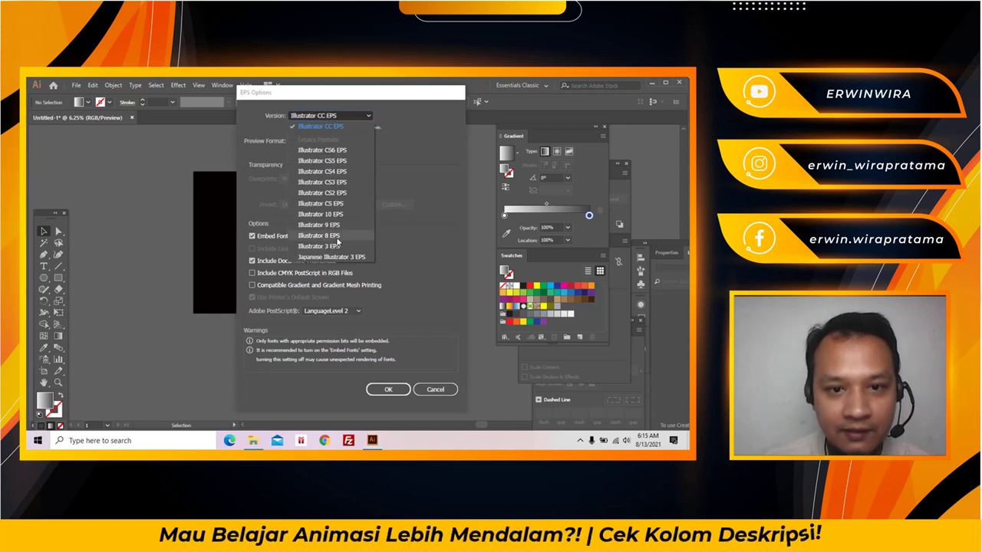
click(336, 236)
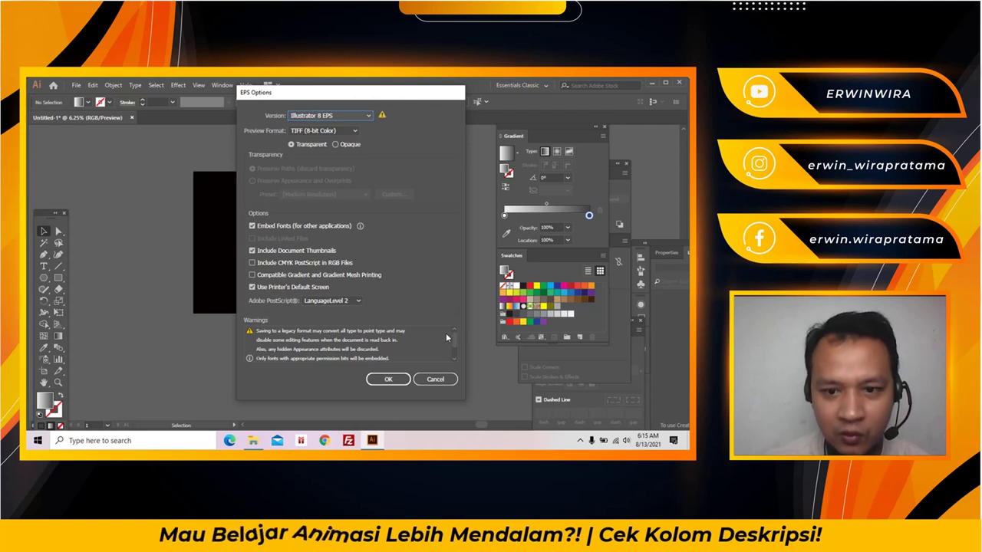
mouse_move(453, 335)
mouse_down()
mouse_move(452, 351)
mouse_move(454, 334)
mouse_up()
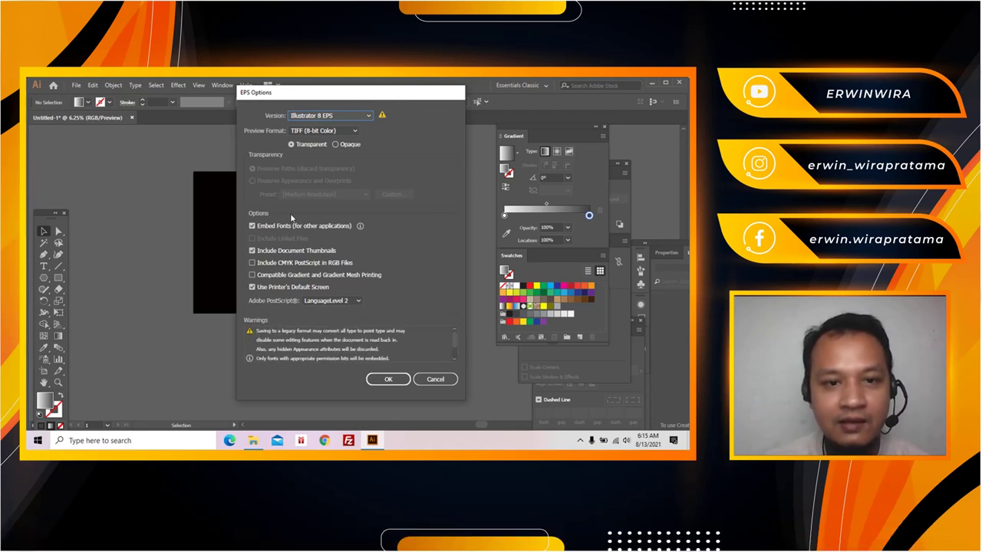
click(389, 380)
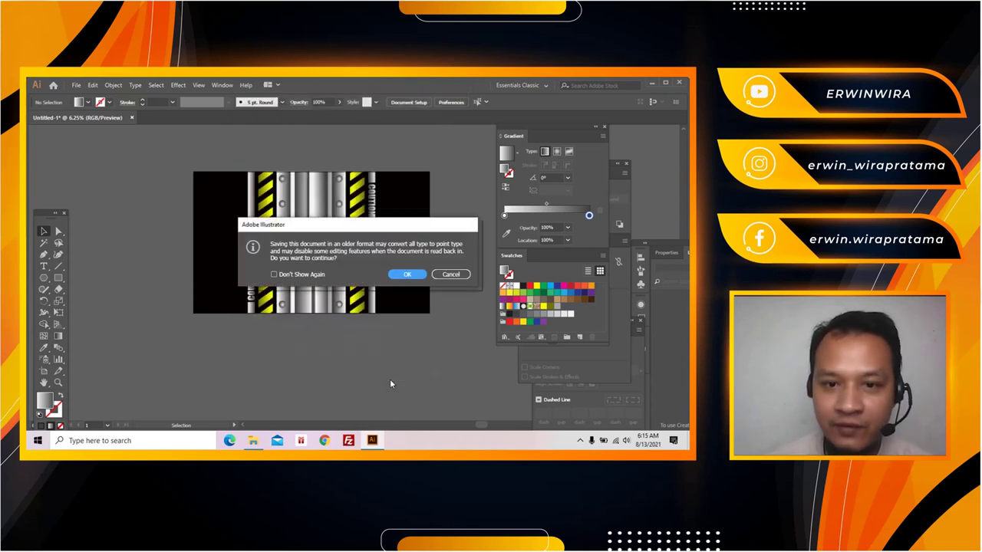
click(409, 275)
key(alt+Tab)
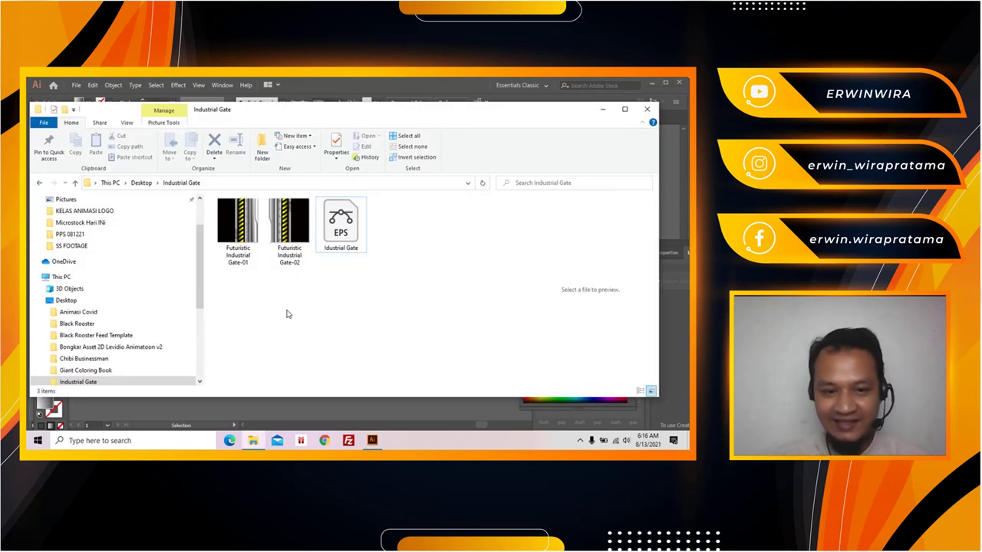
- Select both Futuristic Industrial Gate images in the folder, then clear the selection
drag(232, 293, 260, 265)
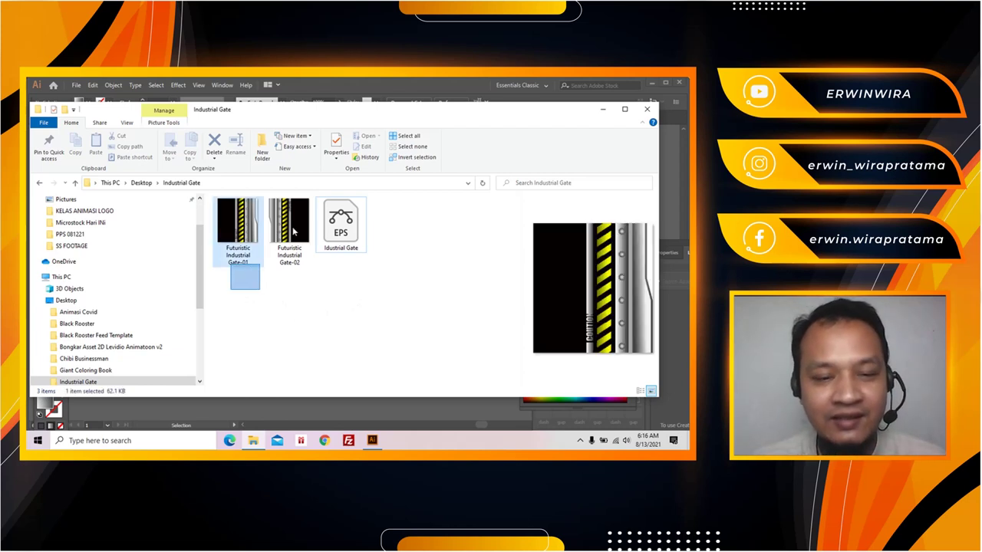
drag(293, 232, 293, 231)
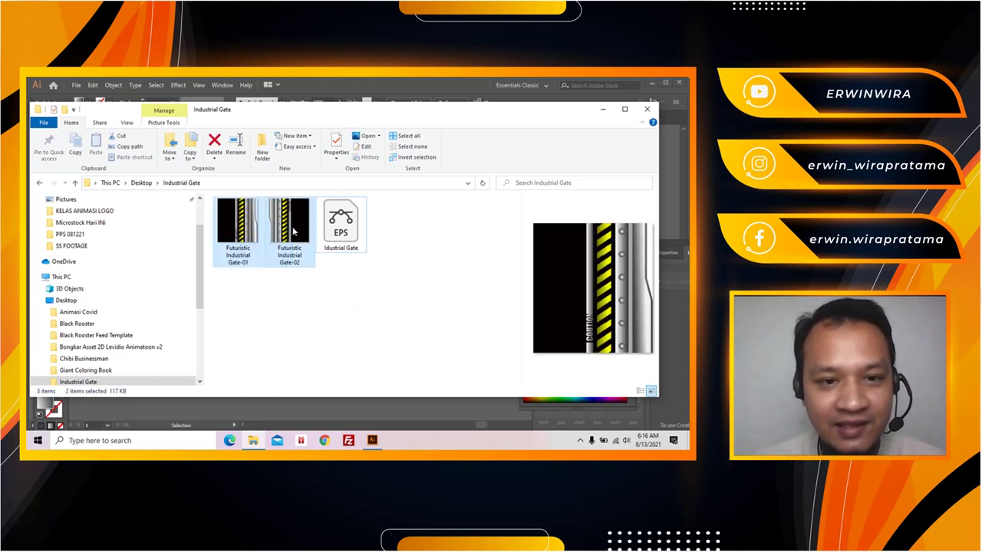
click(325, 270)
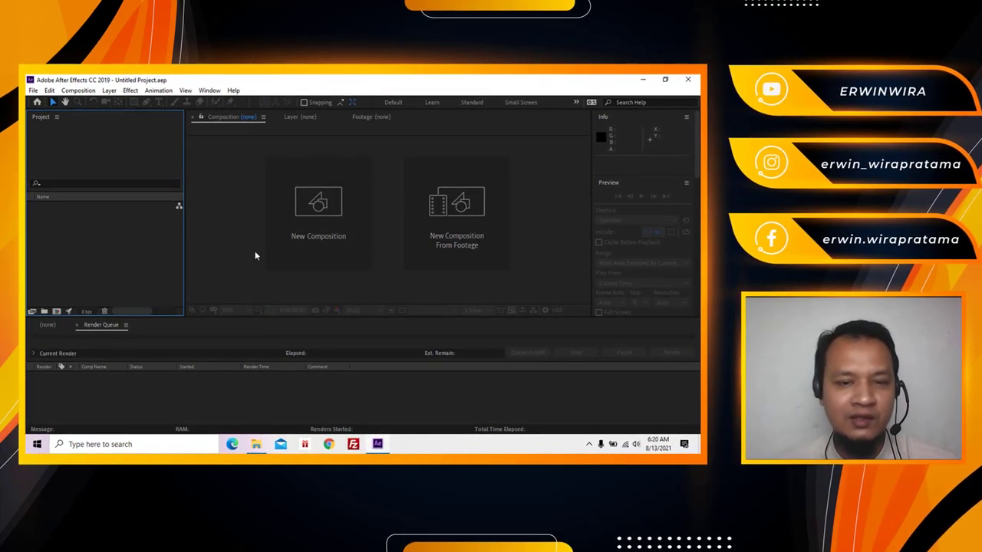
- Start a new composition and keep it at 1920 × 1080 px and 30 fps
click(315, 213)
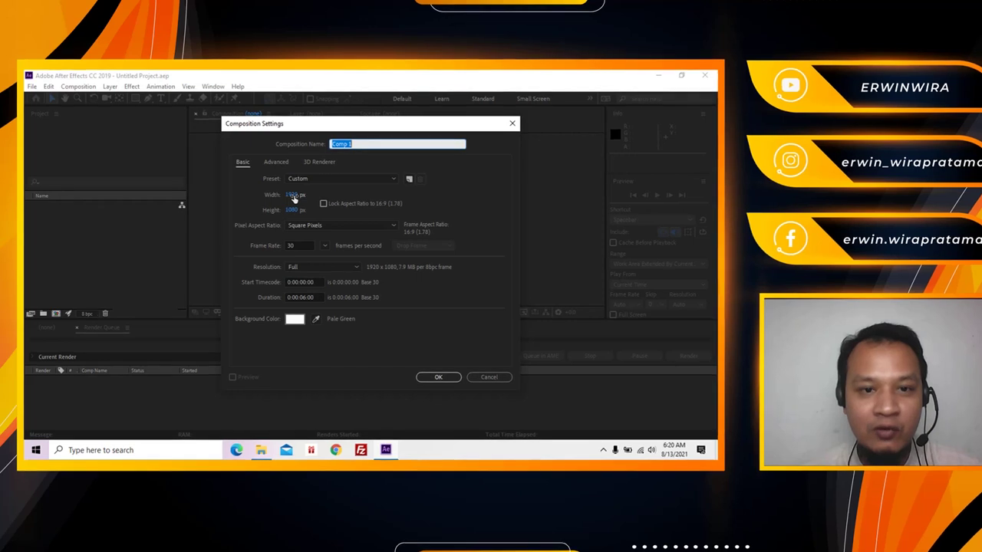
click(295, 196)
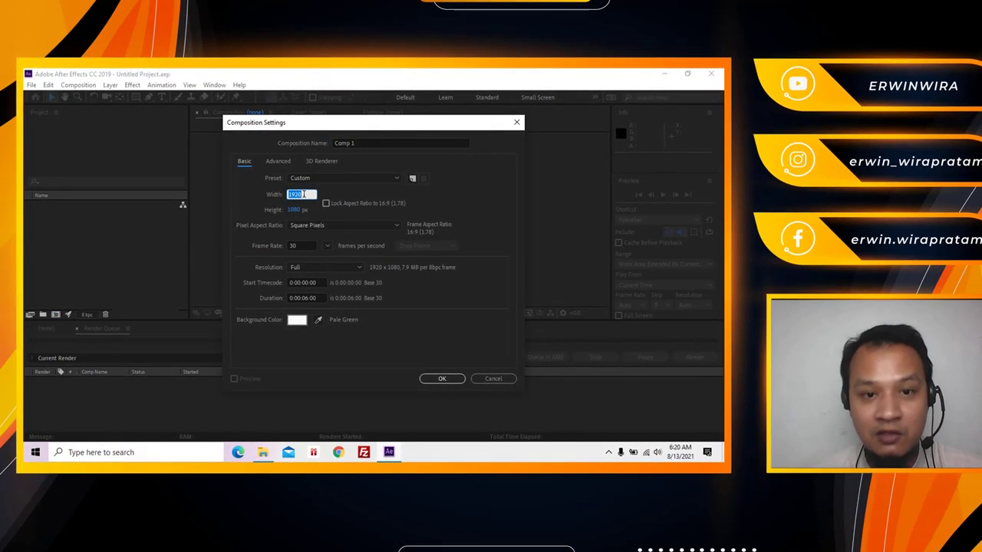
click(304, 209)
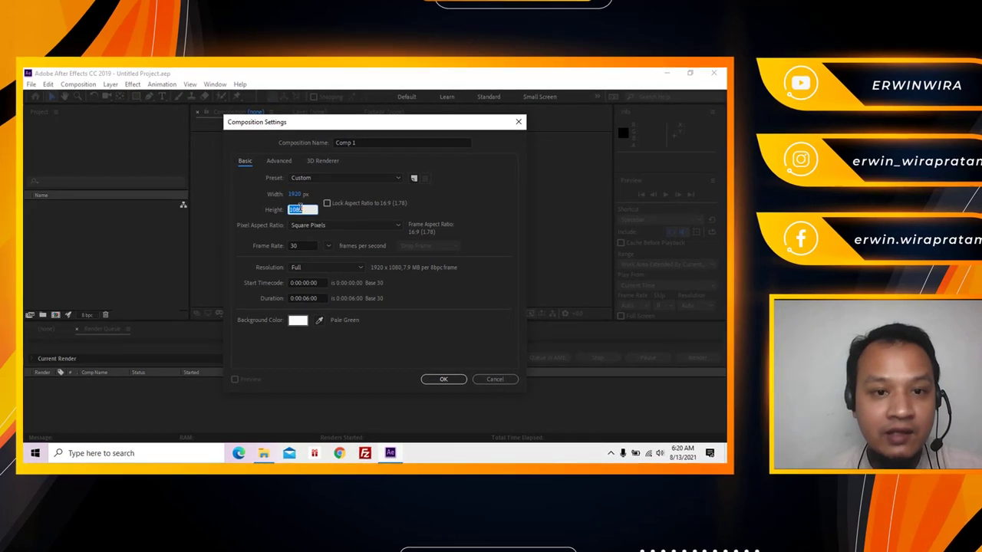
click(325, 193)
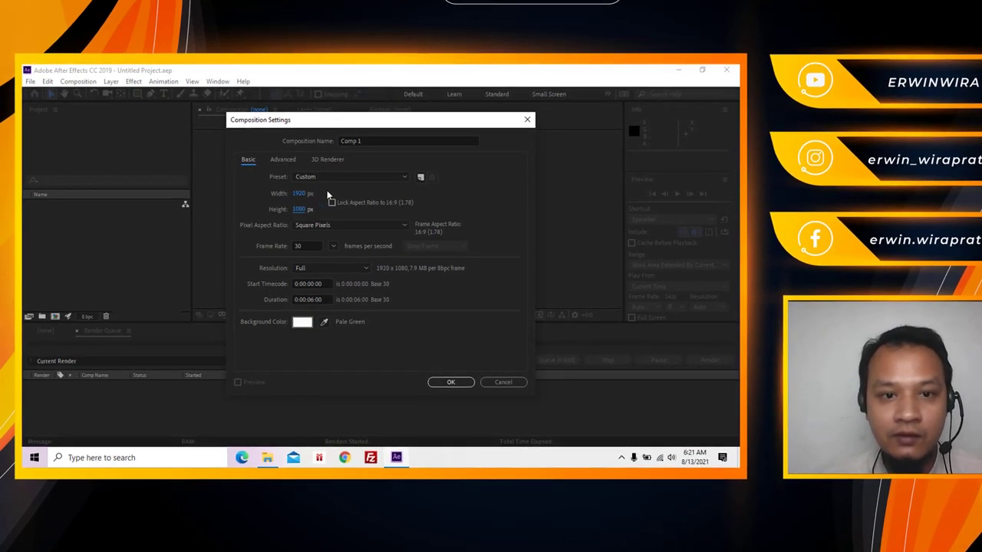
click(311, 247)
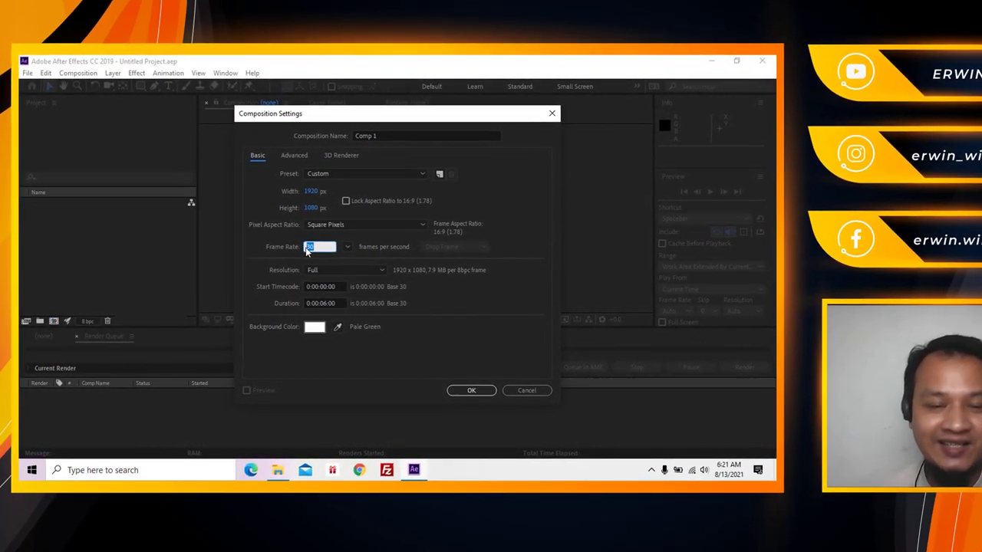
click(356, 241)
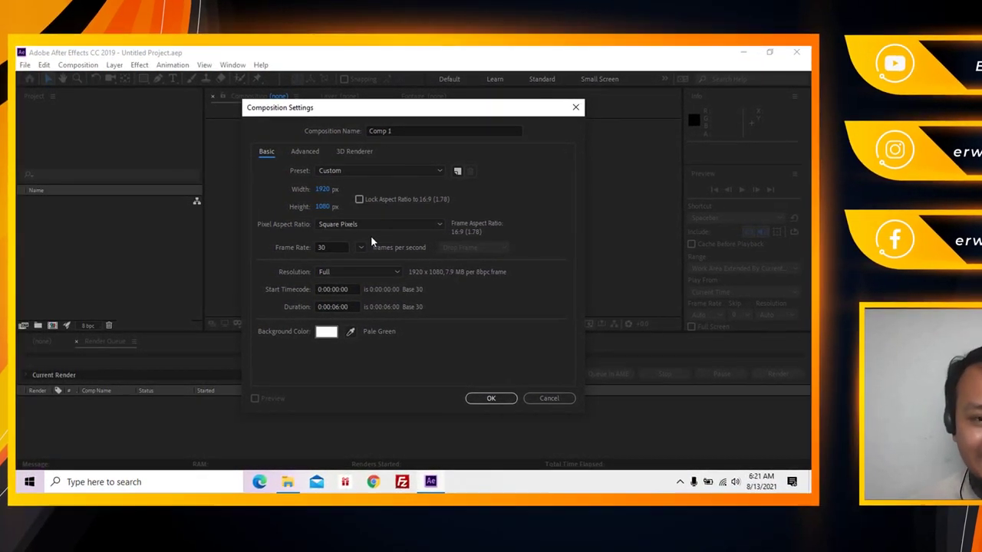
click(322, 247)
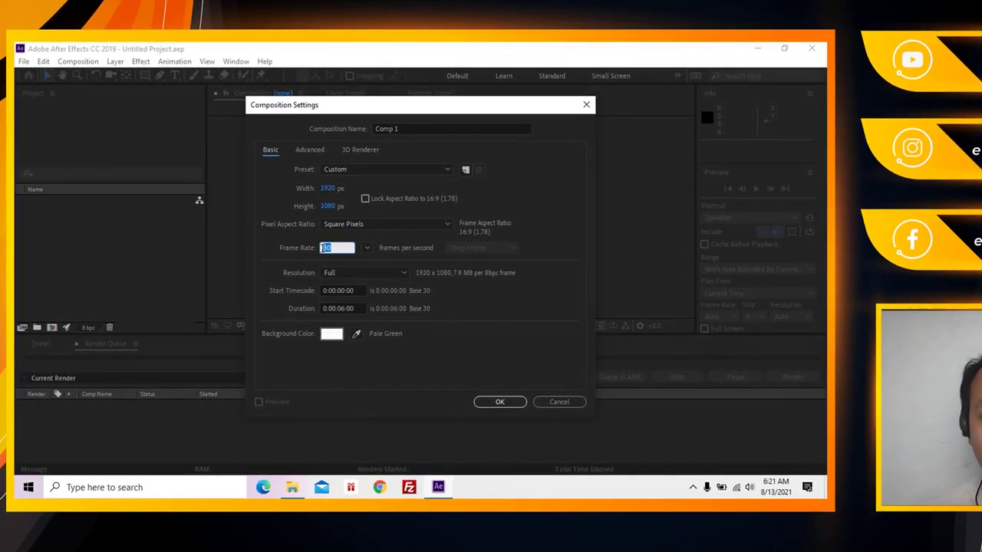
click(367, 237)
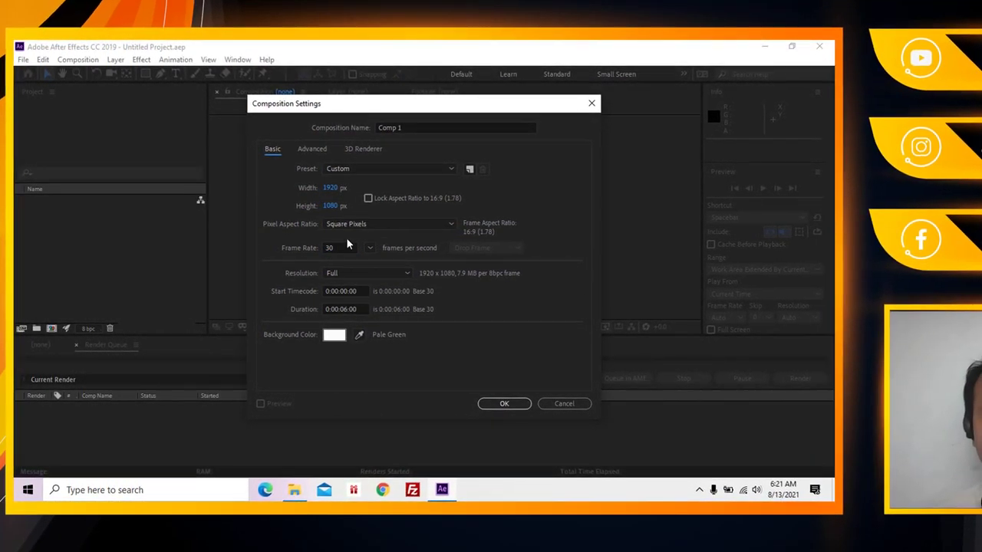
click(335, 248)
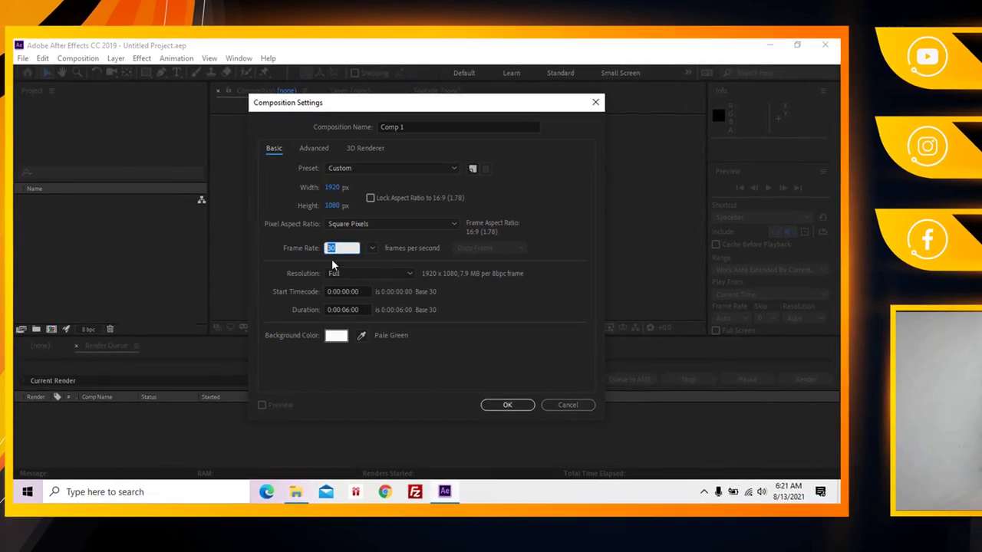
click(459, 290)
- Set the composition duration to 0:00:06:00
click(351, 311)
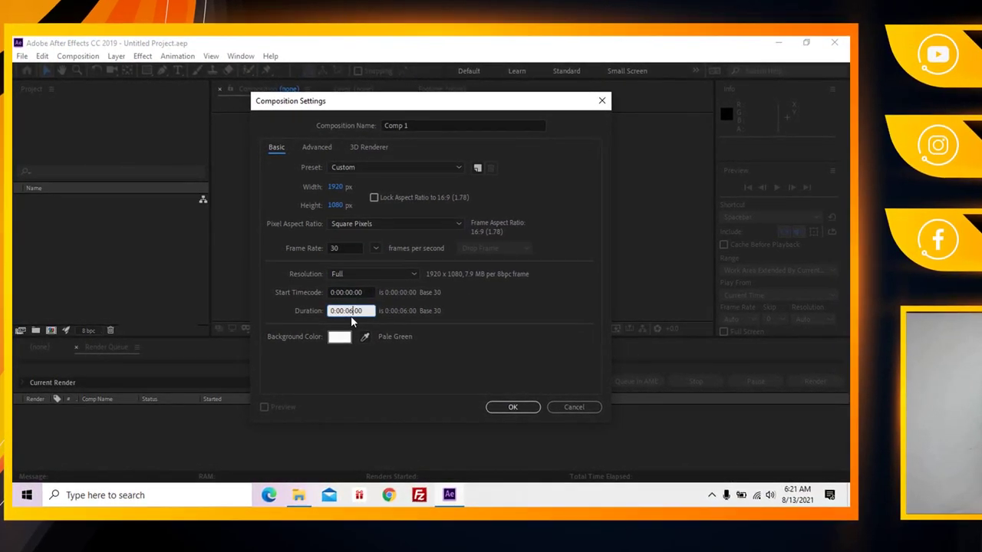
click(355, 311)
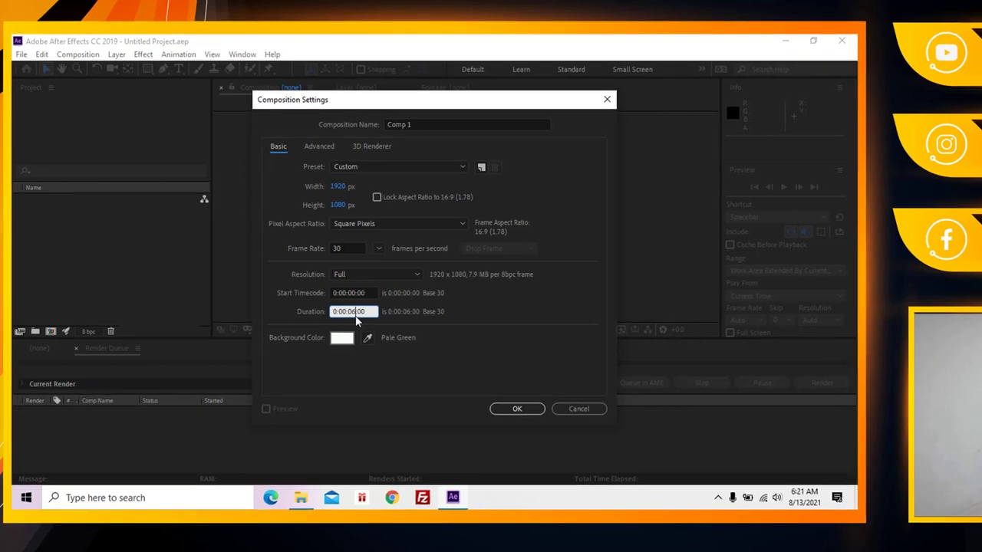
key(BackSpace)
text(5)
key(BackSpace)
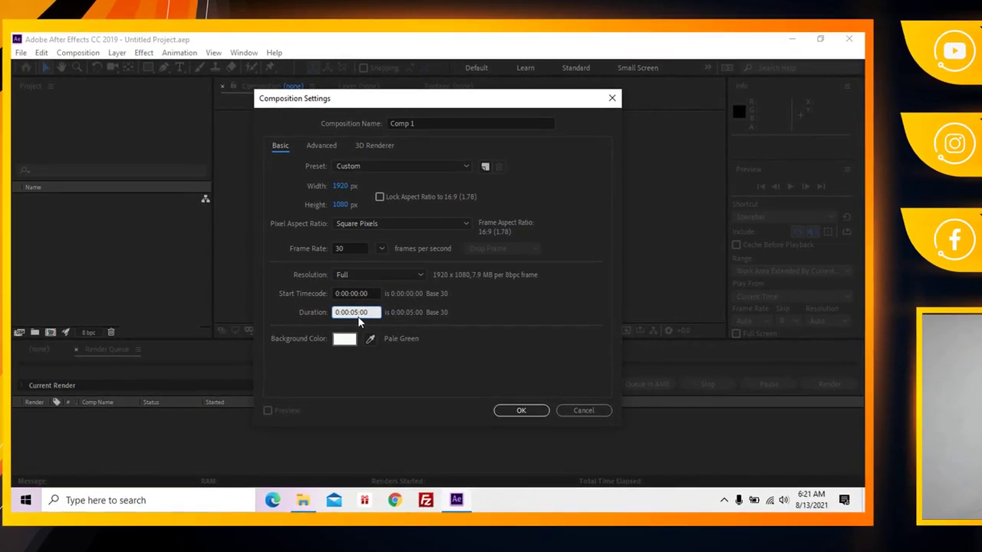
text(6)
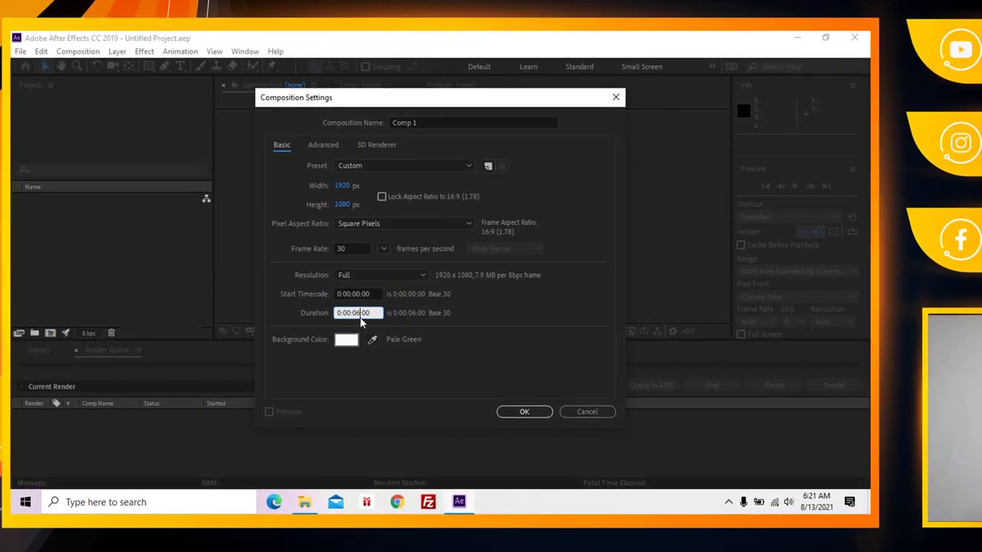
click(407, 318)
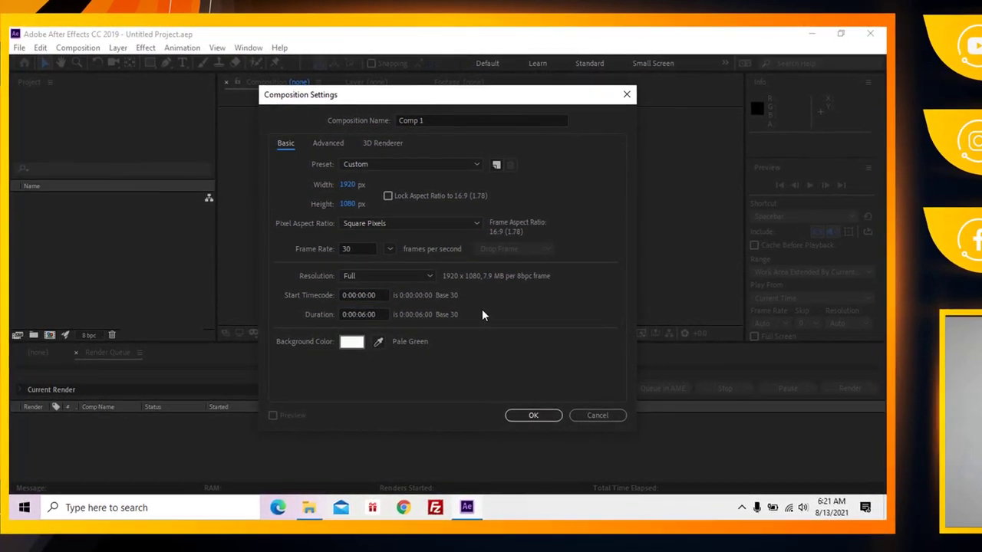
- Give Comp 1 a bright green background colour and create the composition
click(367, 347)
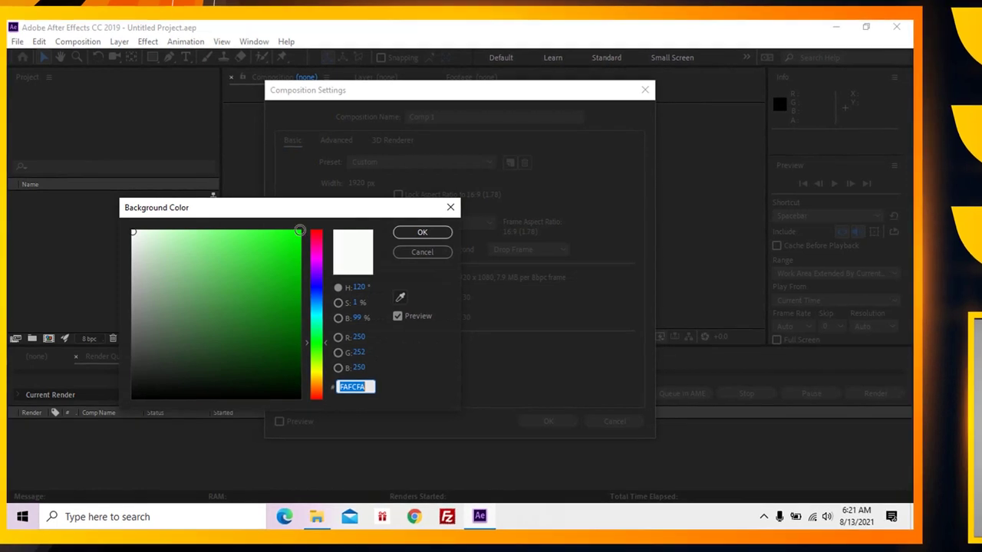
click(299, 233)
click(423, 233)
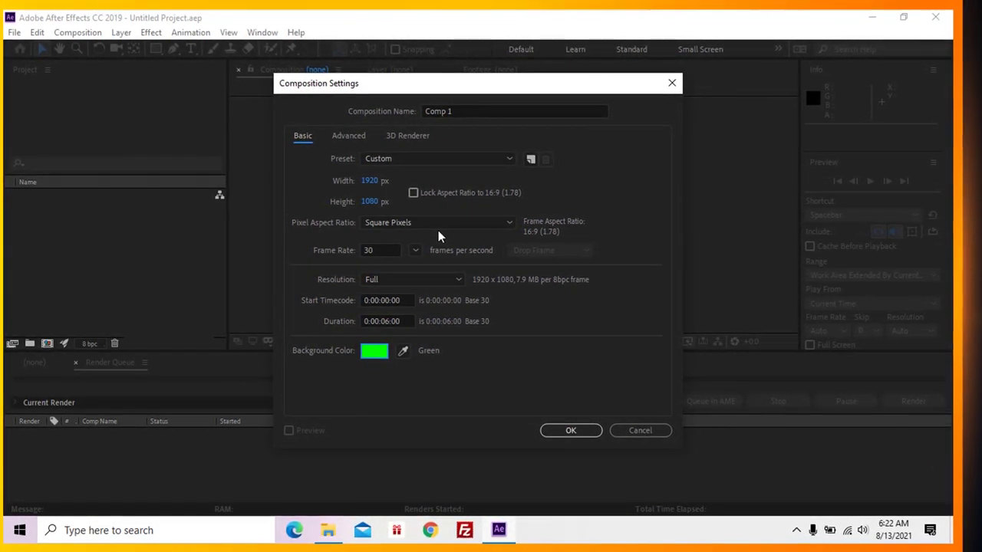
click(568, 433)
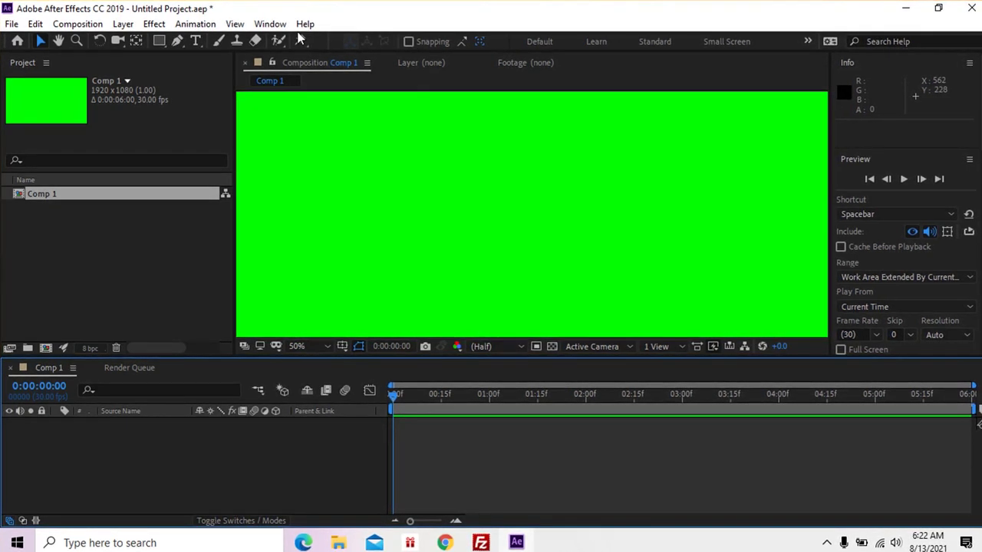
- Switch to the Animation workspace and set the viewer magnification to 25%
click(270, 23)
mouse_move(316, 43)
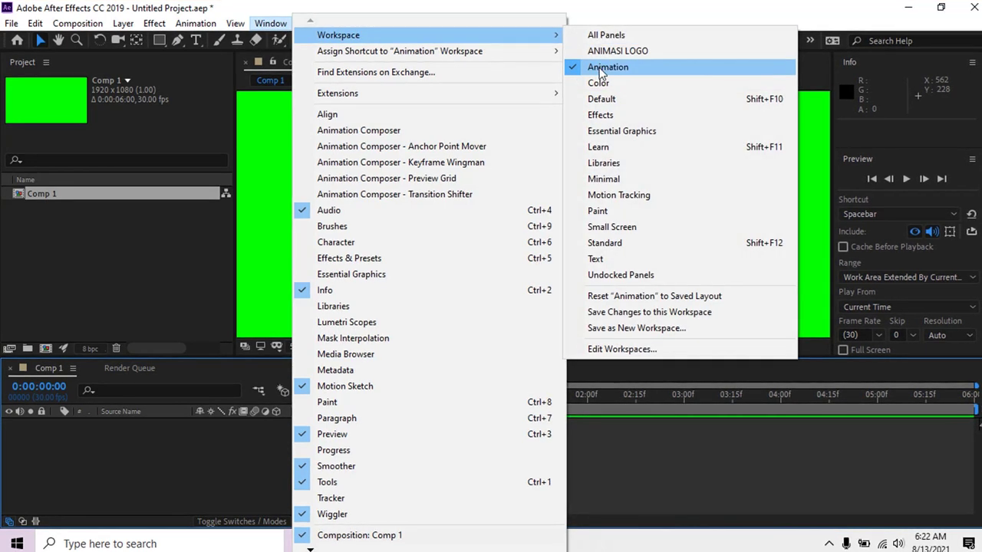
click(599, 68)
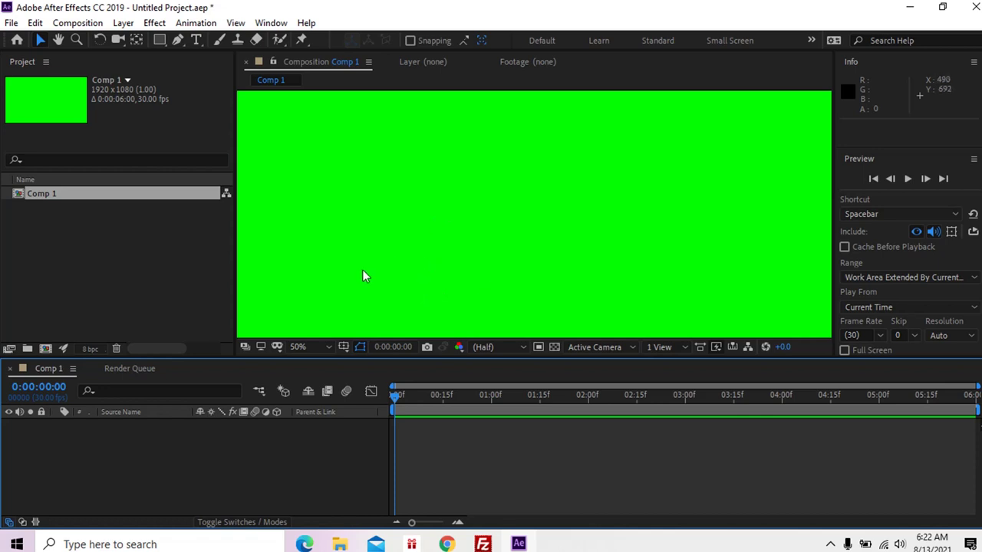
click(331, 349)
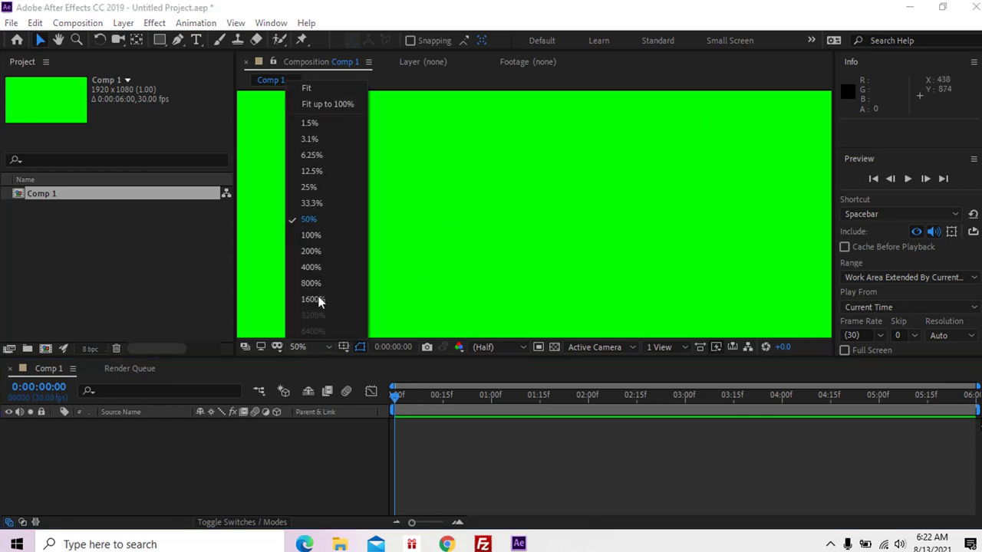
click(313, 189)
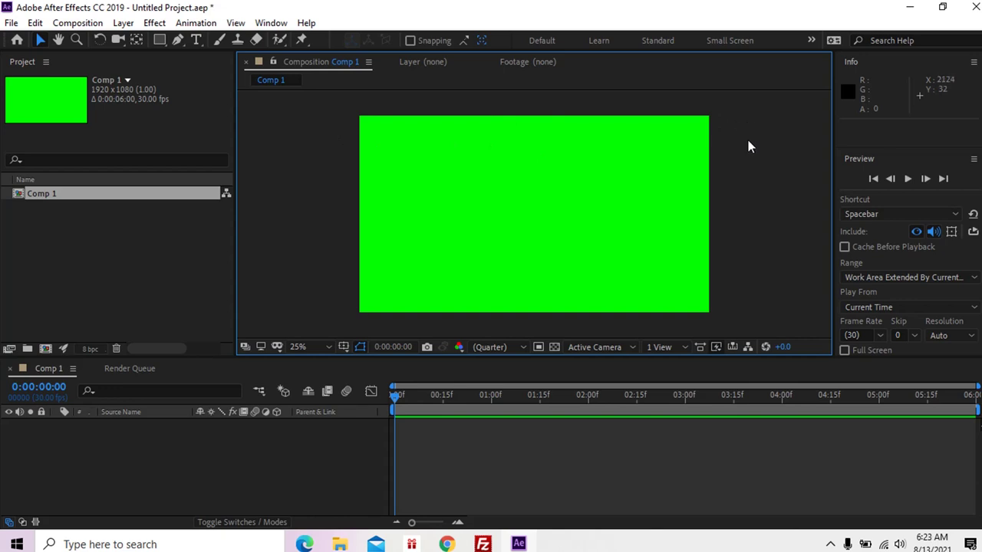
- Import Futuristic Industrial Gate-01 as a PNG sequence and place it in Comp 1
click(115, 242)
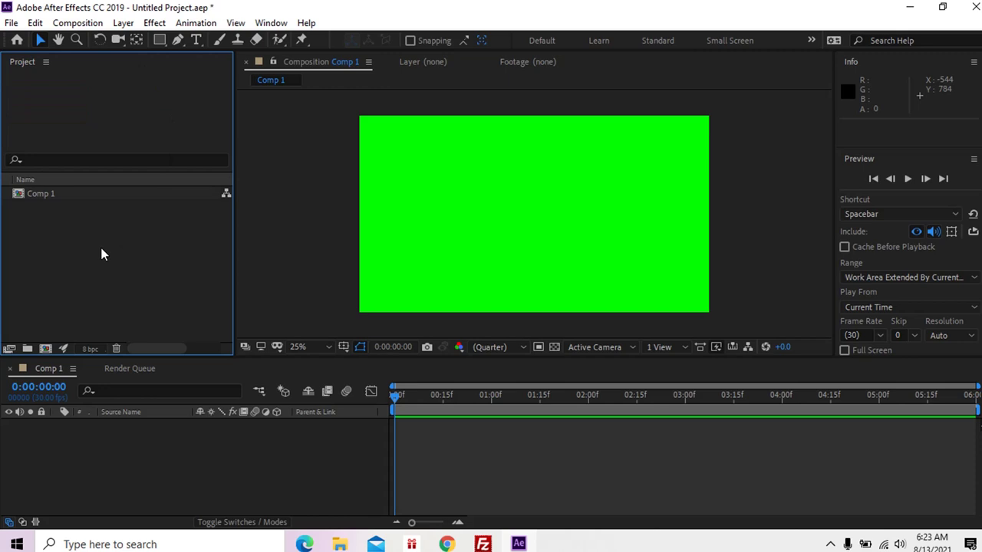
right_click(102, 249)
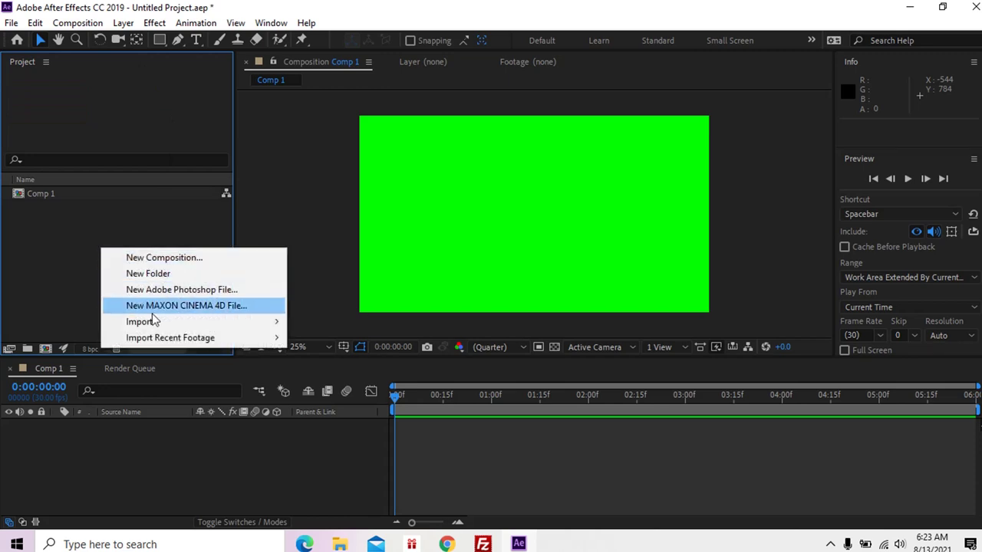
mouse_move(153, 323)
click(328, 321)
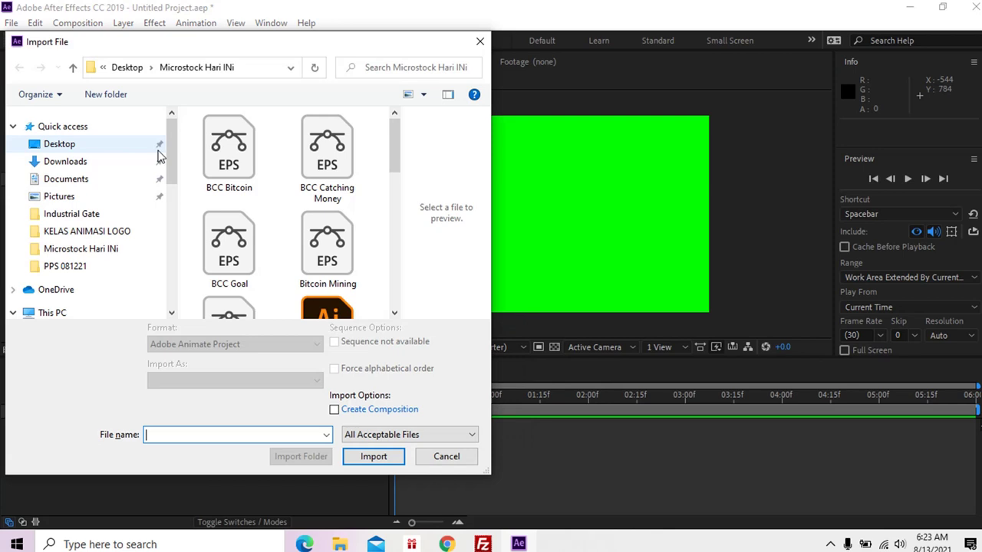
click(94, 213)
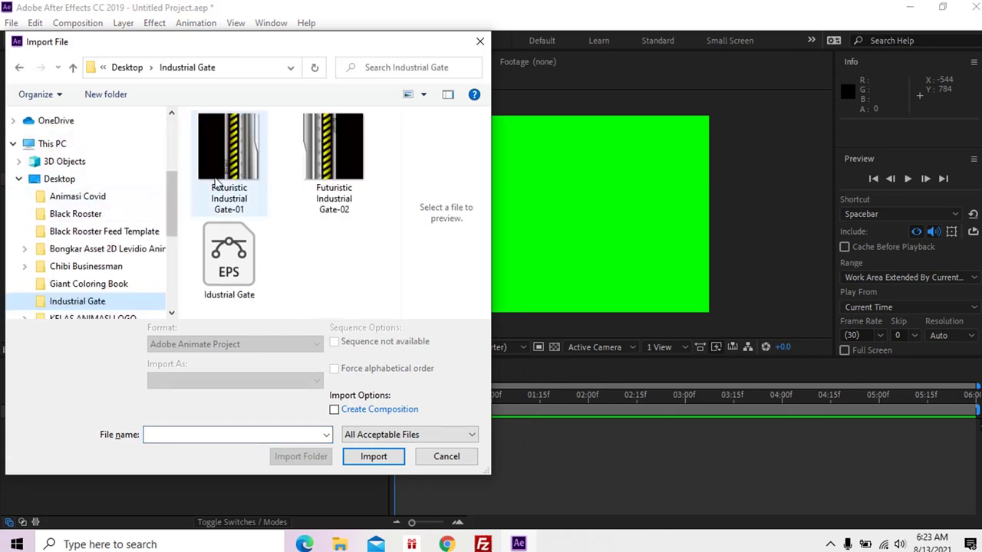
click(233, 170)
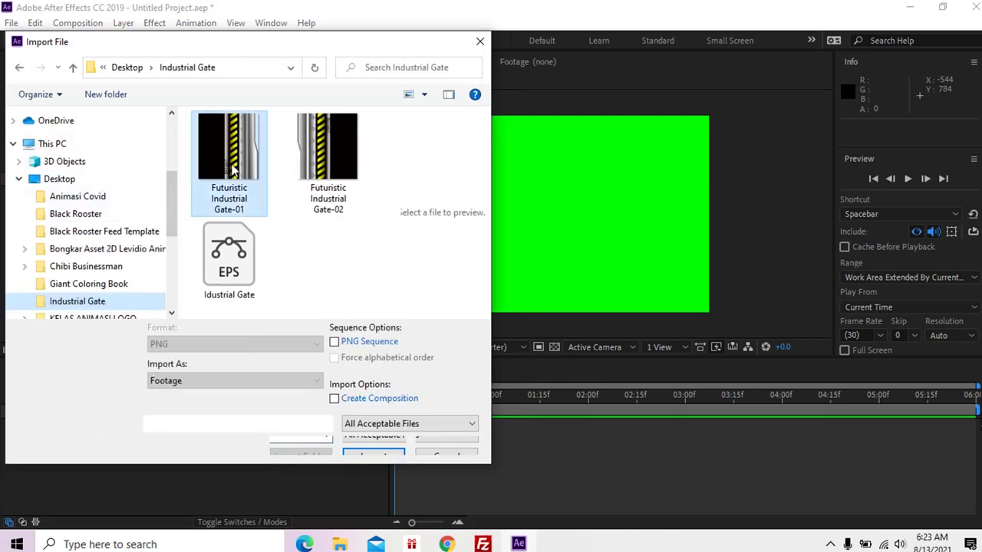
click(374, 456)
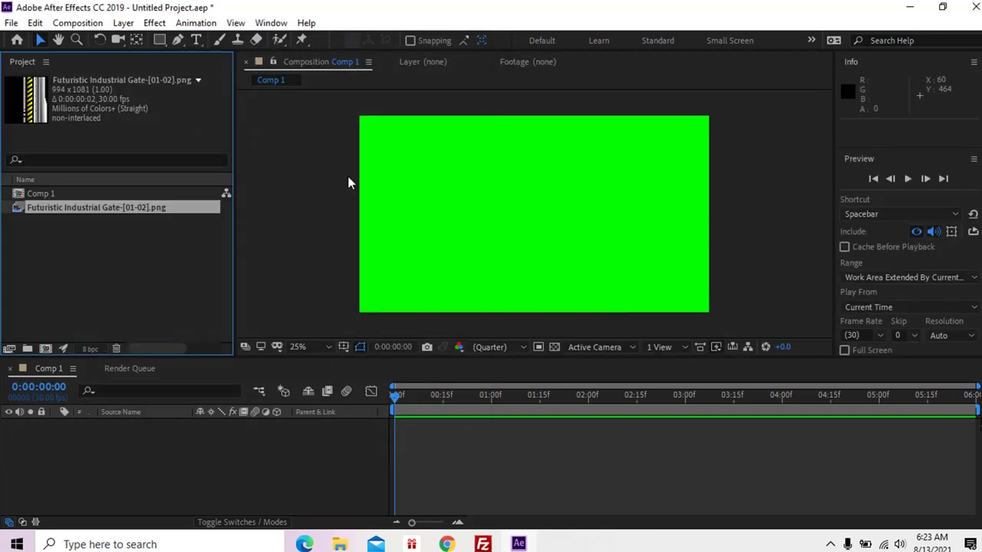
drag(71, 211, 445, 207)
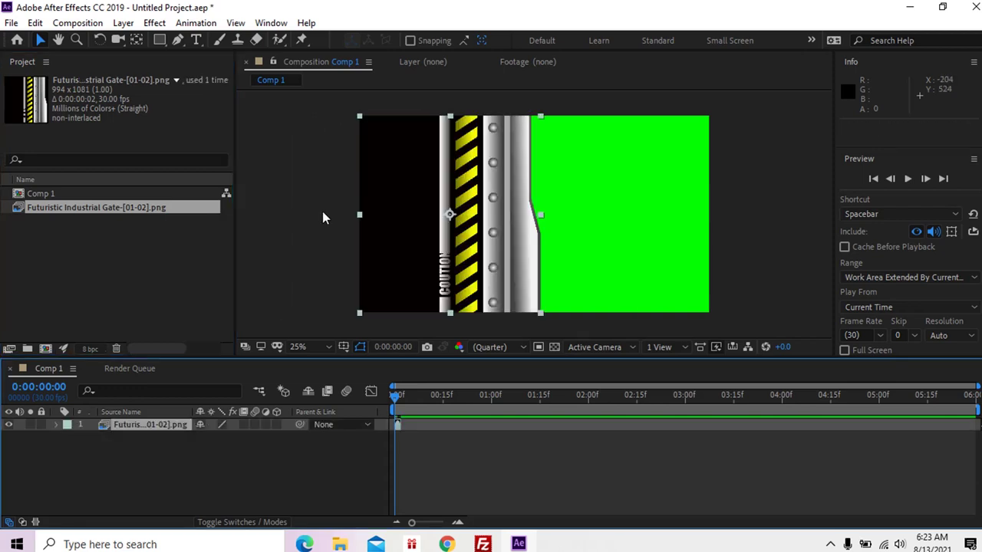
- Import Futuristic Industrial Gate-02 and add this second copy to Comp 1
click(110, 241)
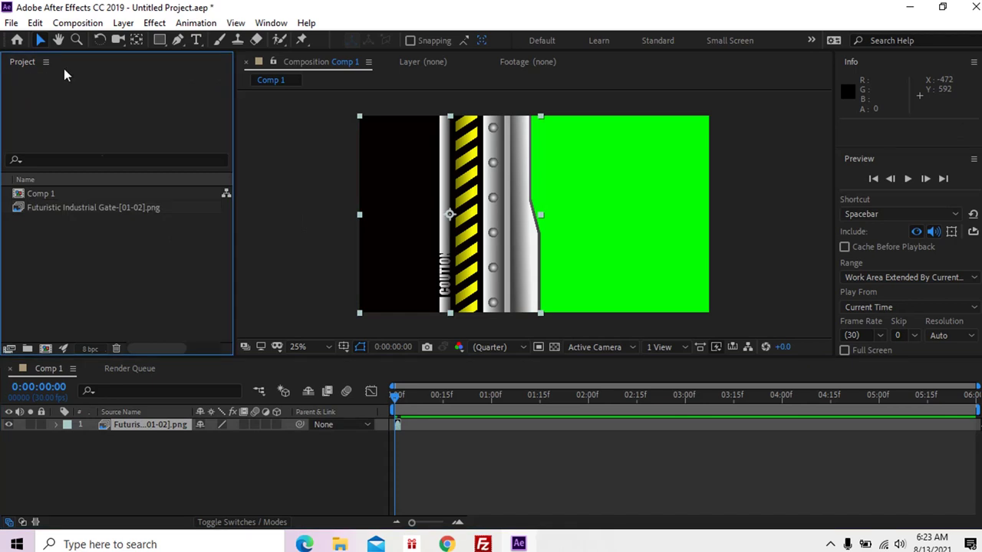
right_click(44, 255)
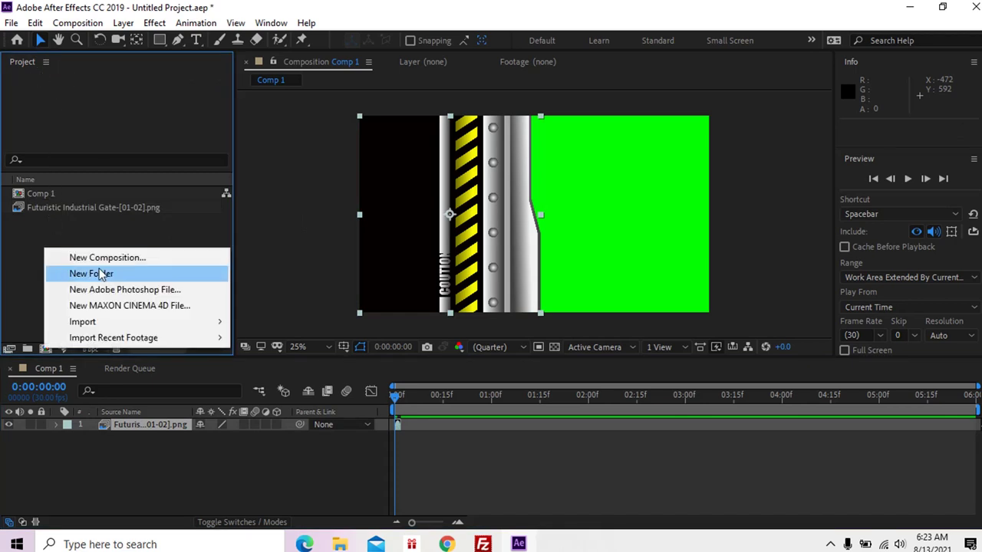
mouse_move(192, 324)
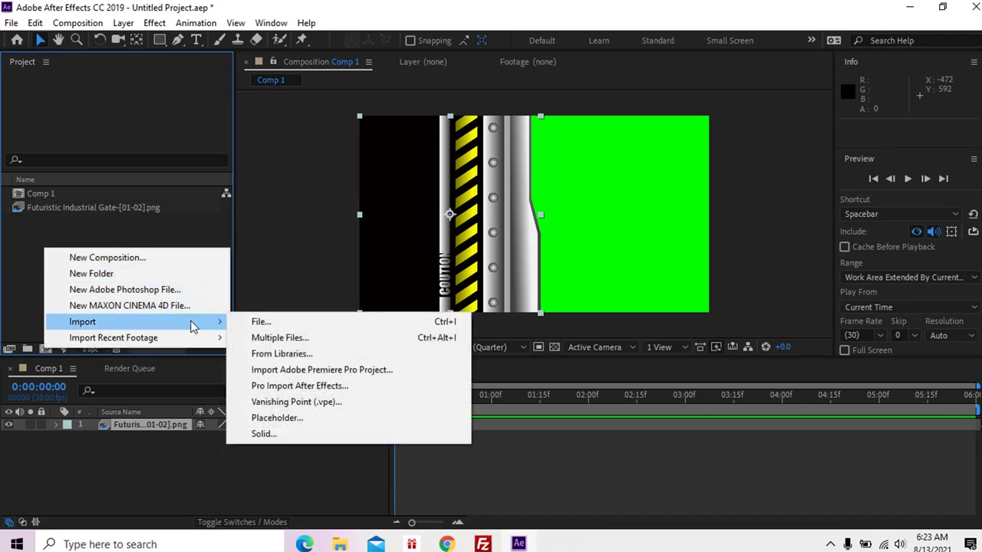
click(269, 321)
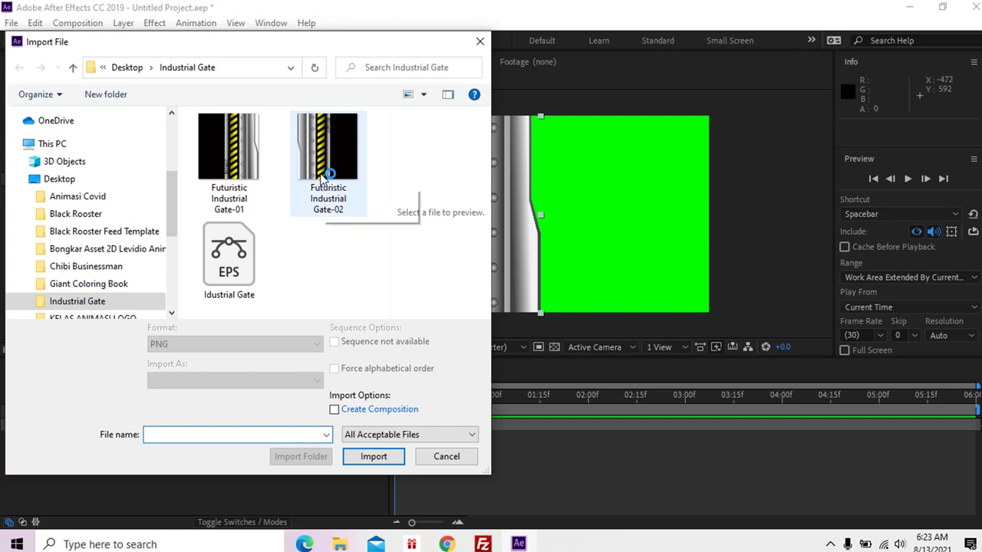
click(326, 172)
key(Return)
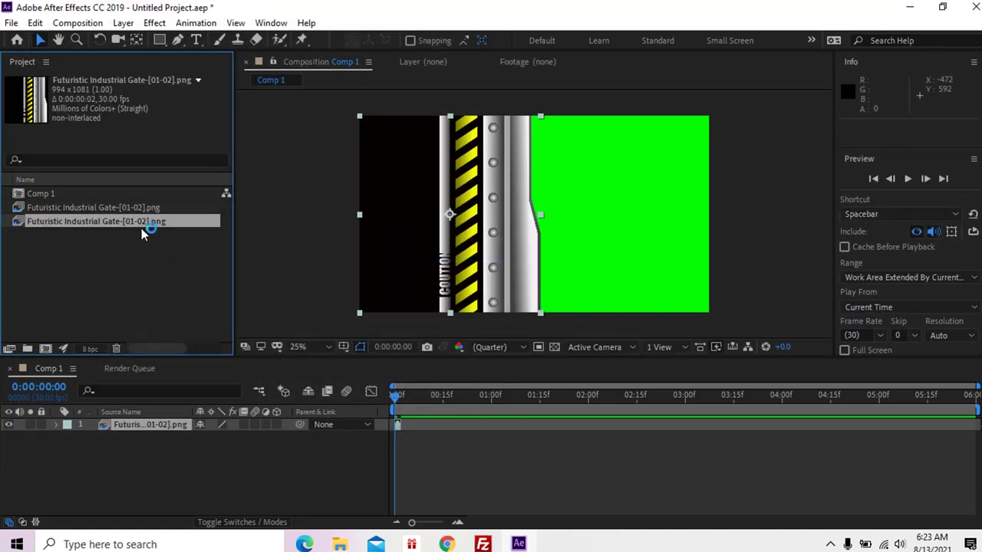
drag(141, 221, 622, 222)
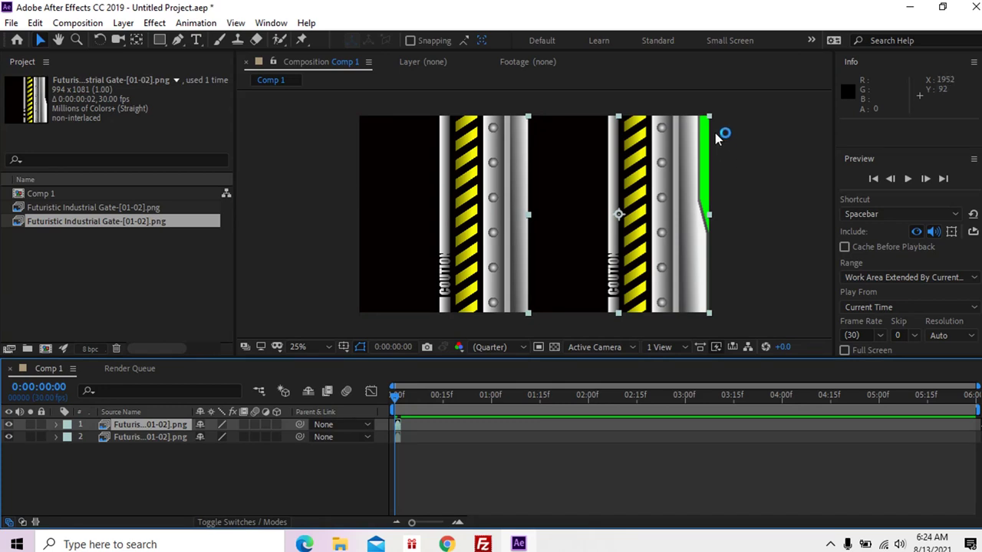
- Delete the duplicate gate layer, retry adding the second sequence, and dismiss the import error
key(Delete)
click(141, 266)
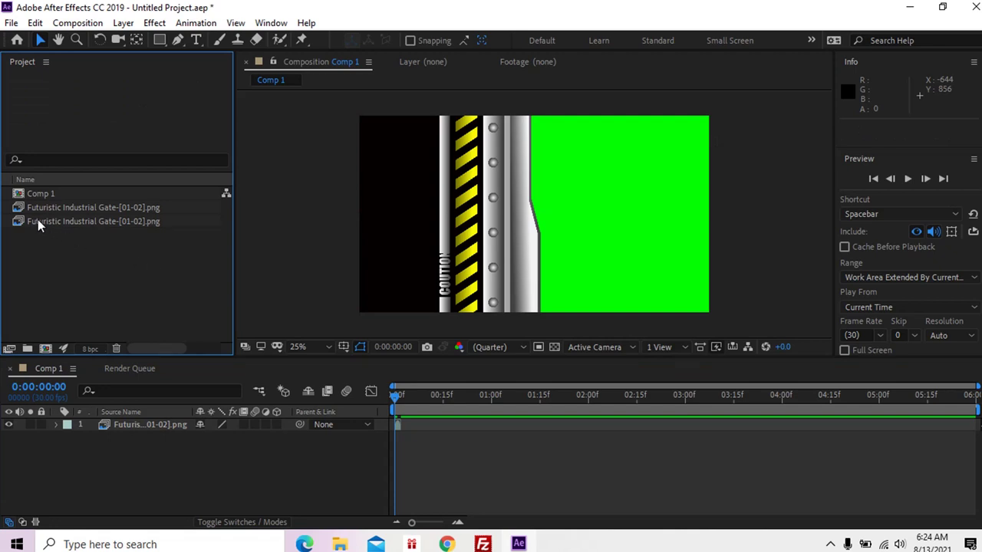
click(146, 223)
drag(146, 222, 580, 222)
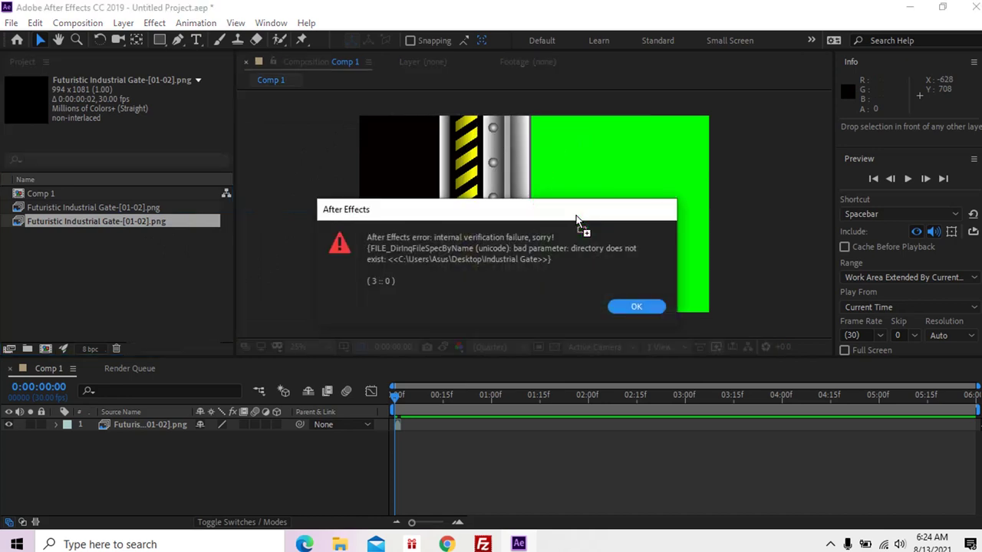
click(642, 308)
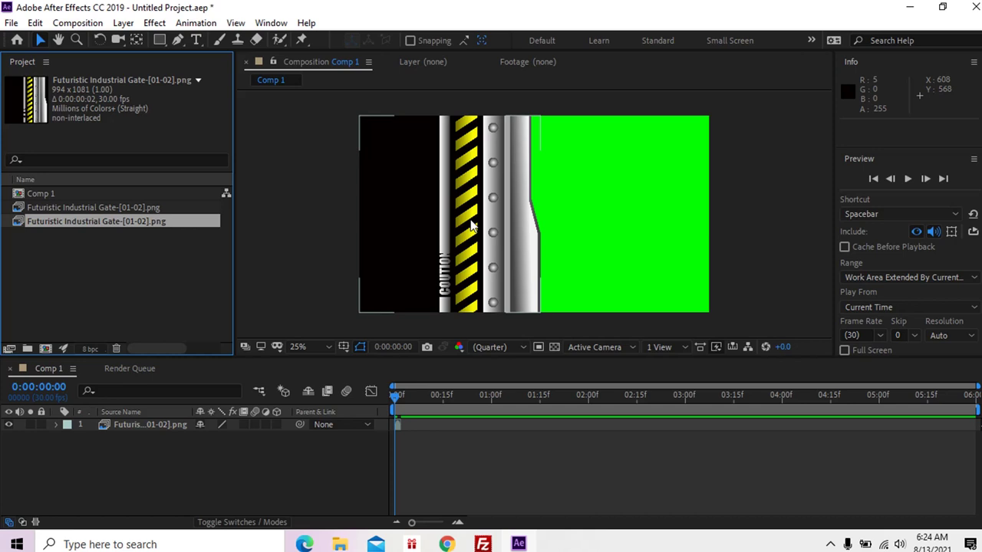
key(alt+Tab)
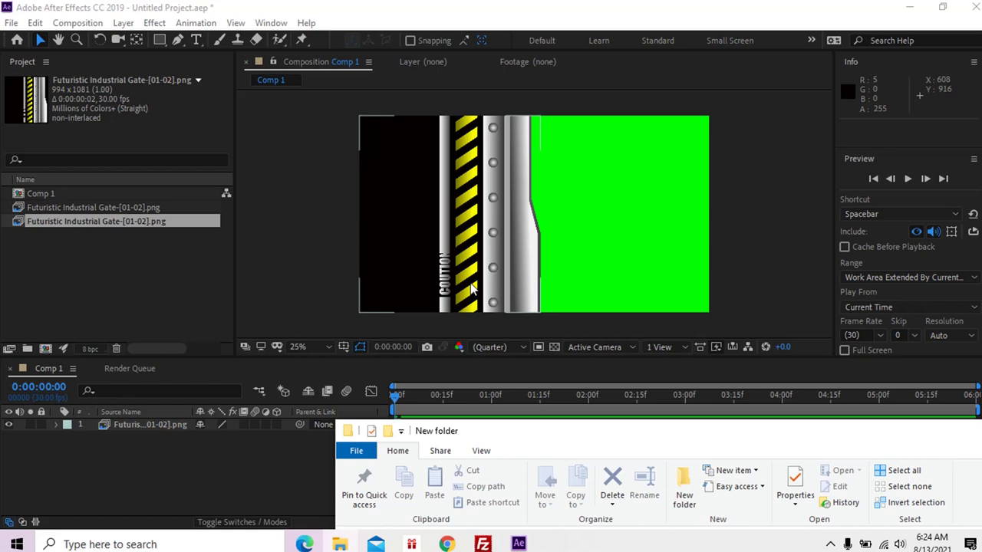
- Rename Futuristic Industrial Gate-01 to Kiri in the New folder
key(alt+Tab)
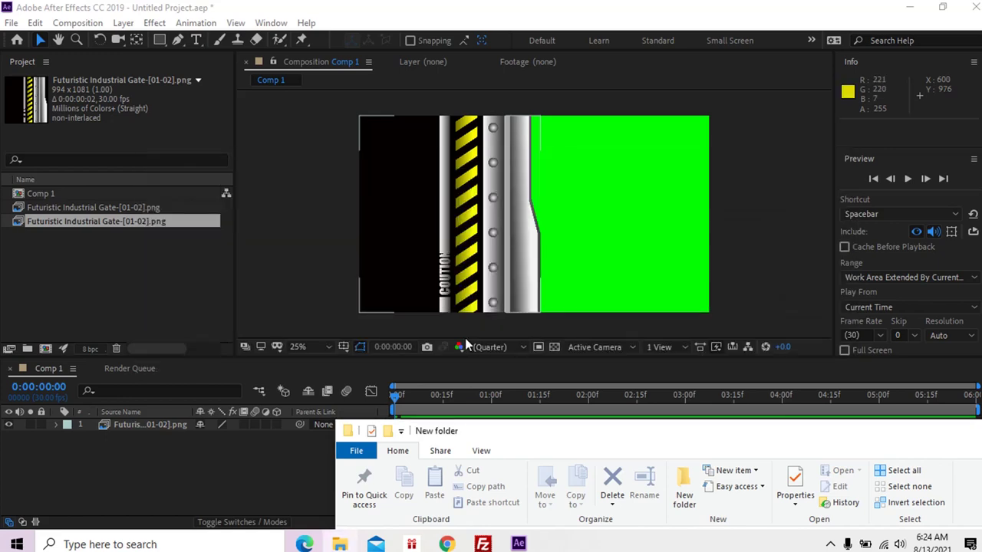
drag(484, 430, 251, 33)
click(414, 218)
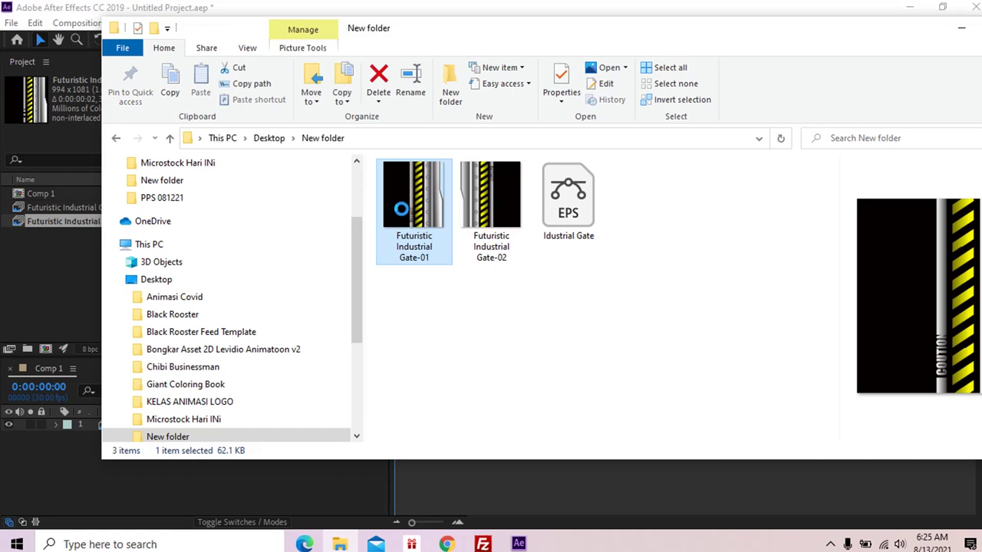
right_click(401, 209)
click(450, 497)
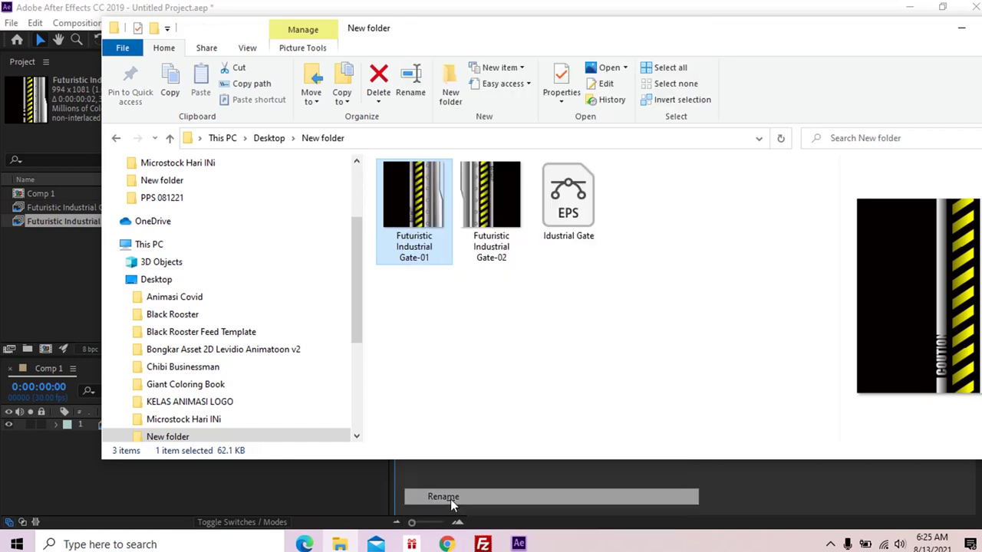
text(Kir)
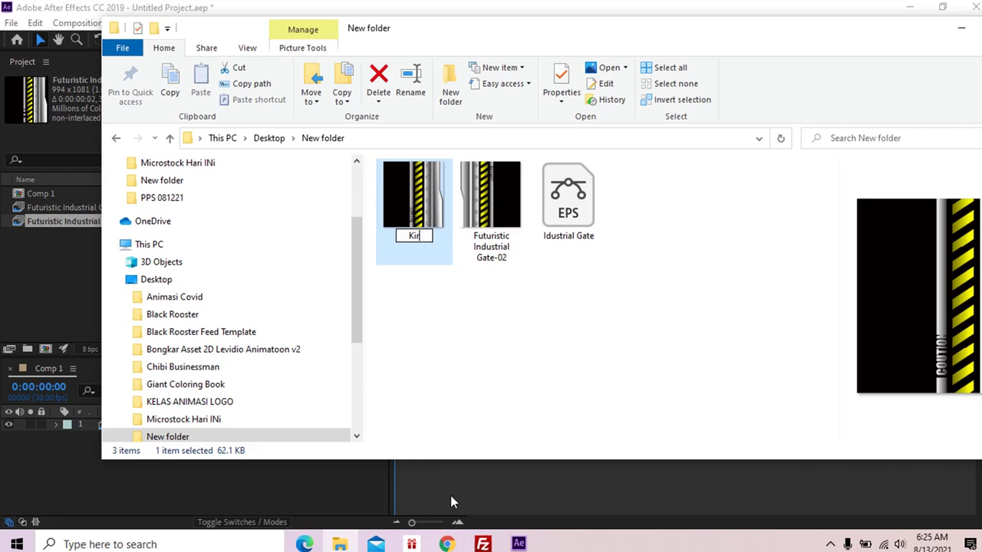
text(i)
key(Return)
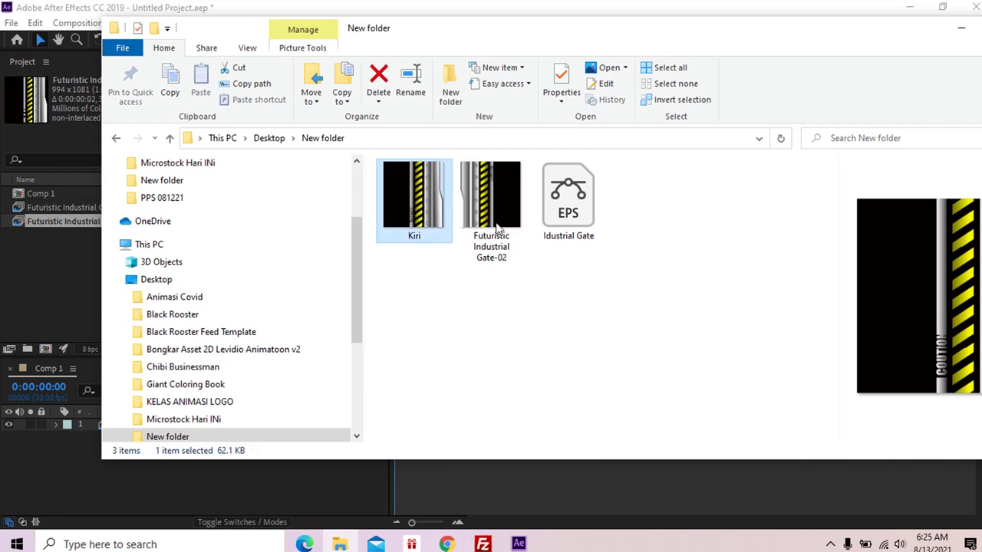
- Rename Futuristic Industrial Gate-02 to Kanan, then return to After Effects
click(495, 227)
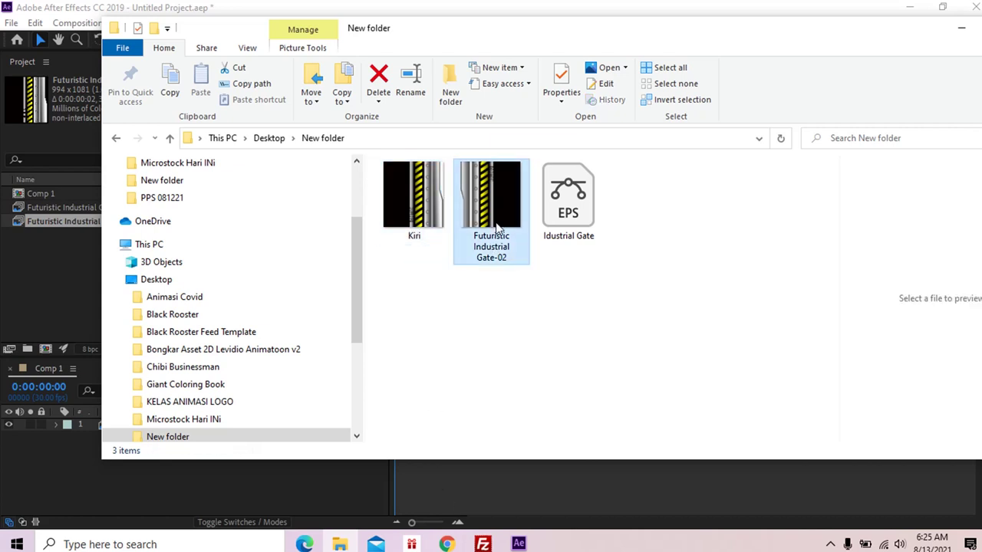
right_click(495, 227)
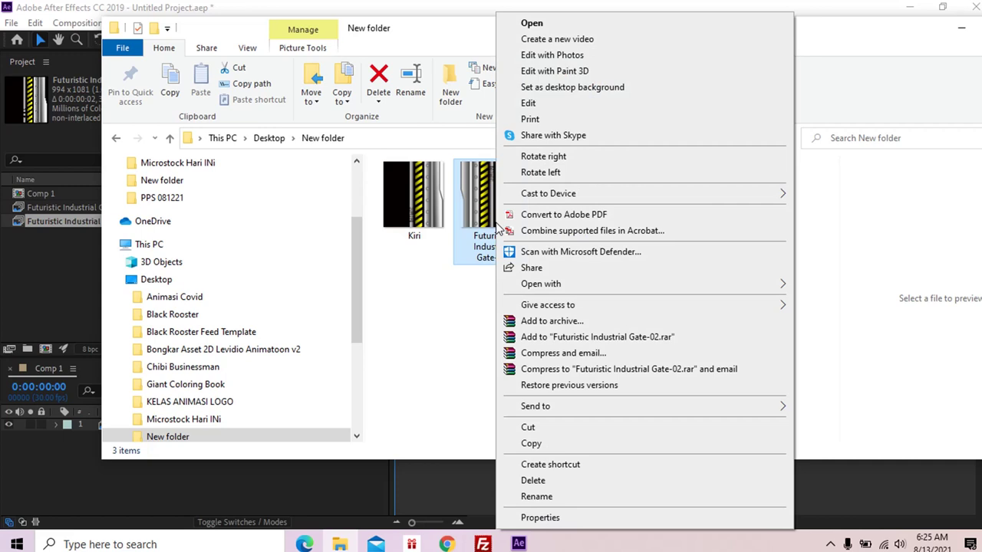
click(536, 497)
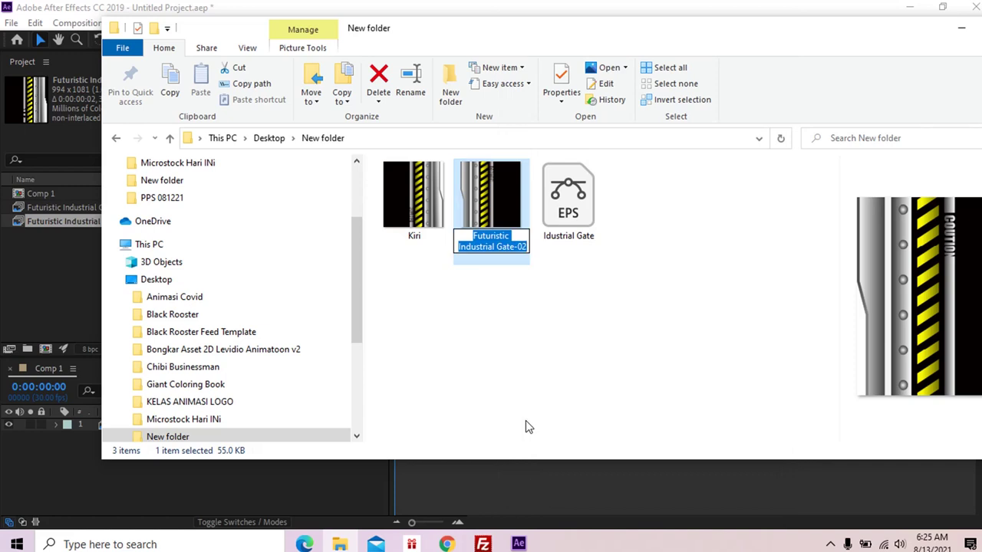
text(Ka)
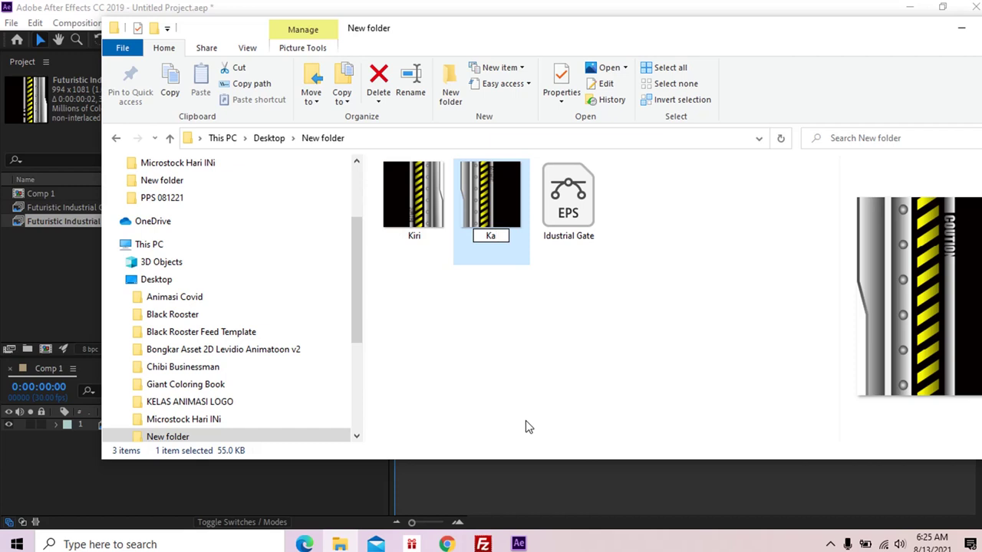
text(nan)
key(Return)
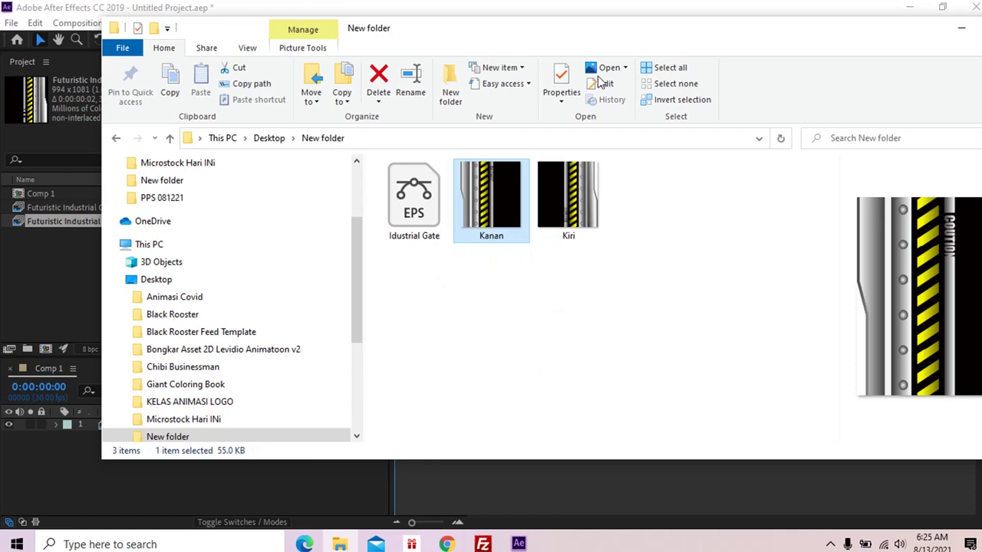
click(527, 311)
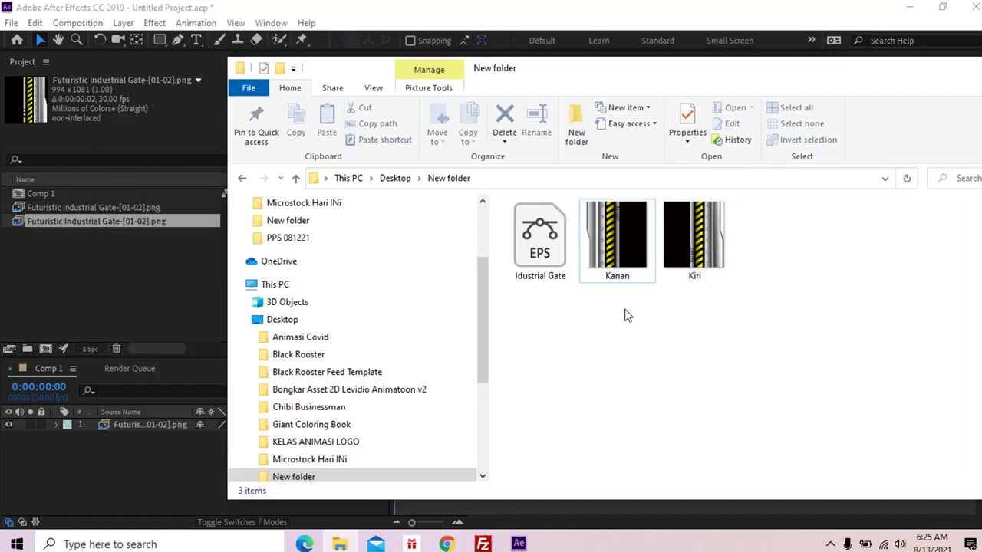
click(118, 251)
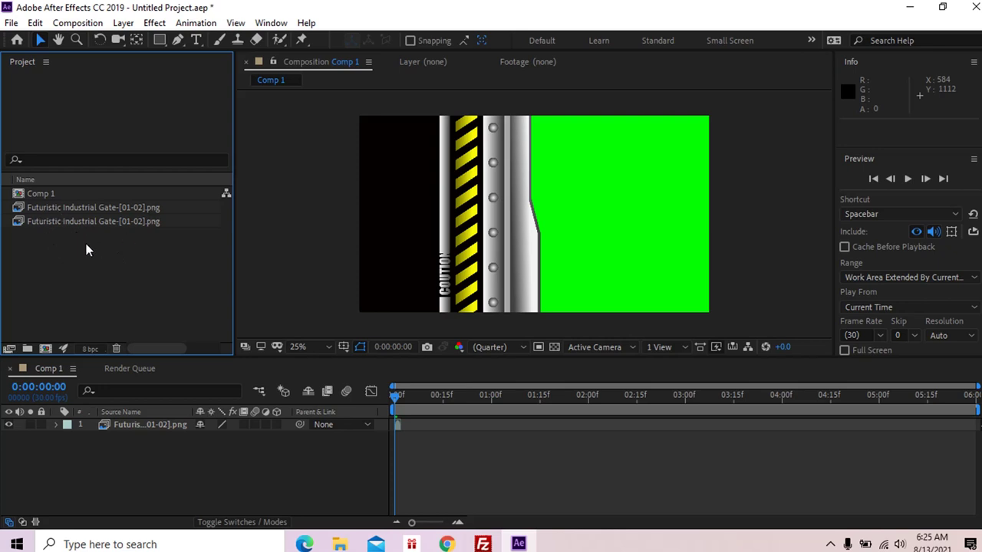
- Delete the old gate layer from Comp 1 and import Kiri.png from Desktop\New folder
click(436, 251)
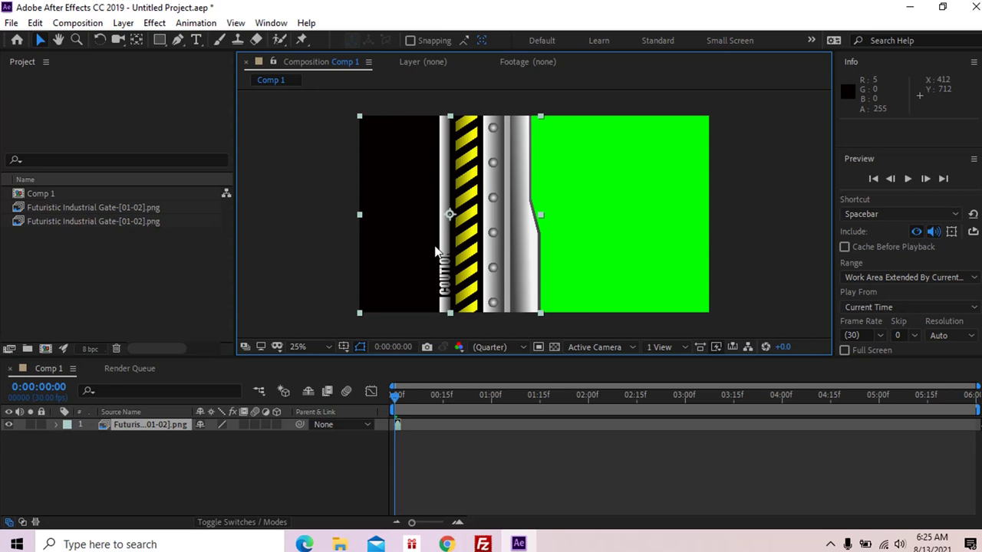
key(Delete)
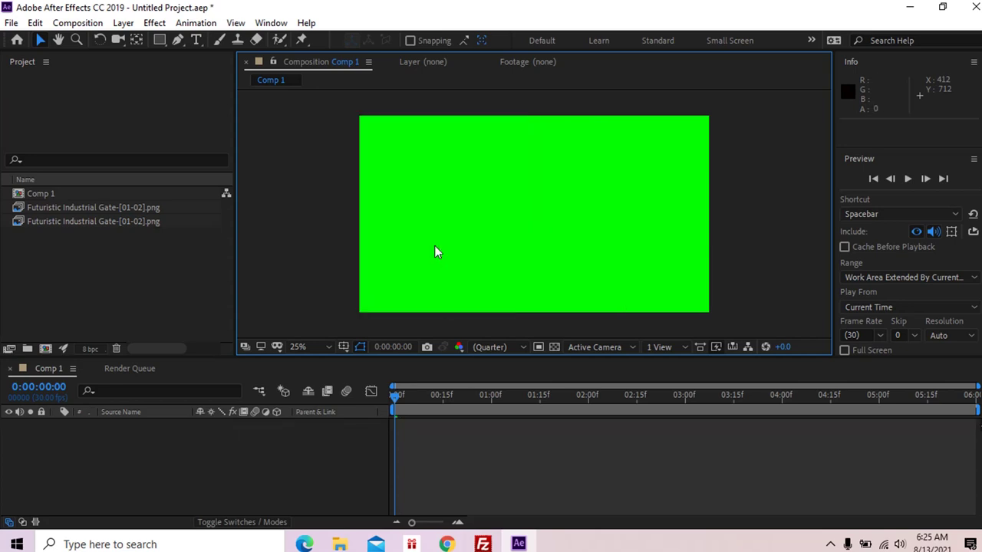
right_click(79, 265)
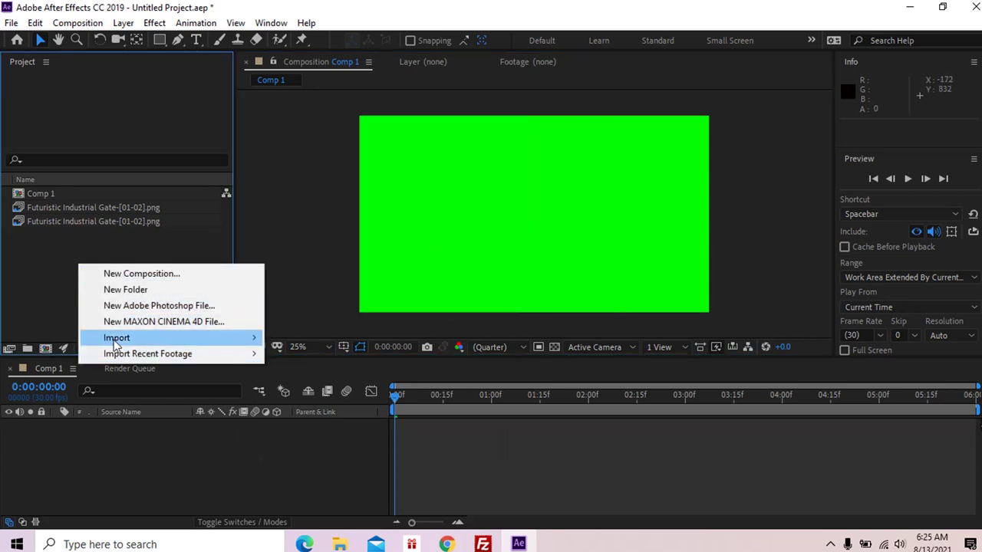
mouse_move(115, 340)
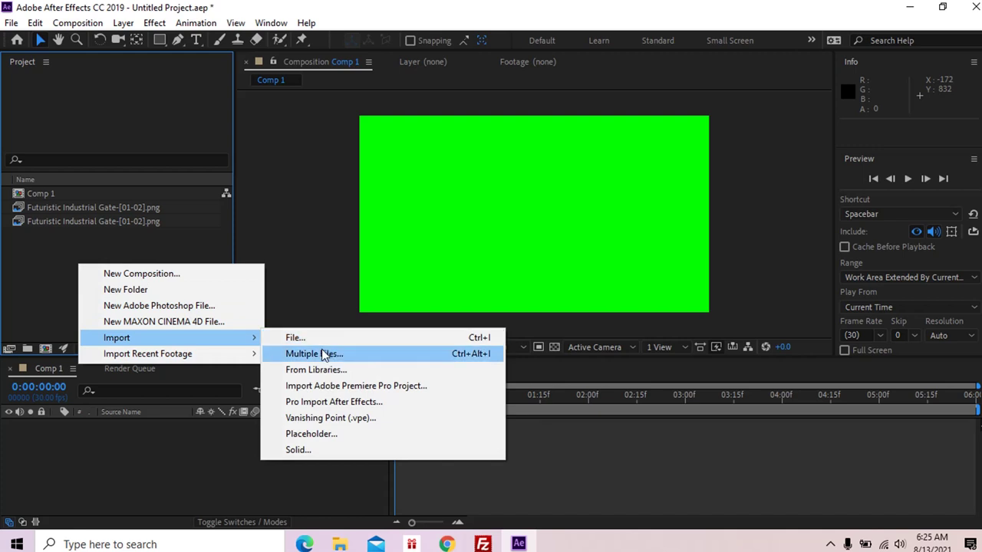
click(319, 340)
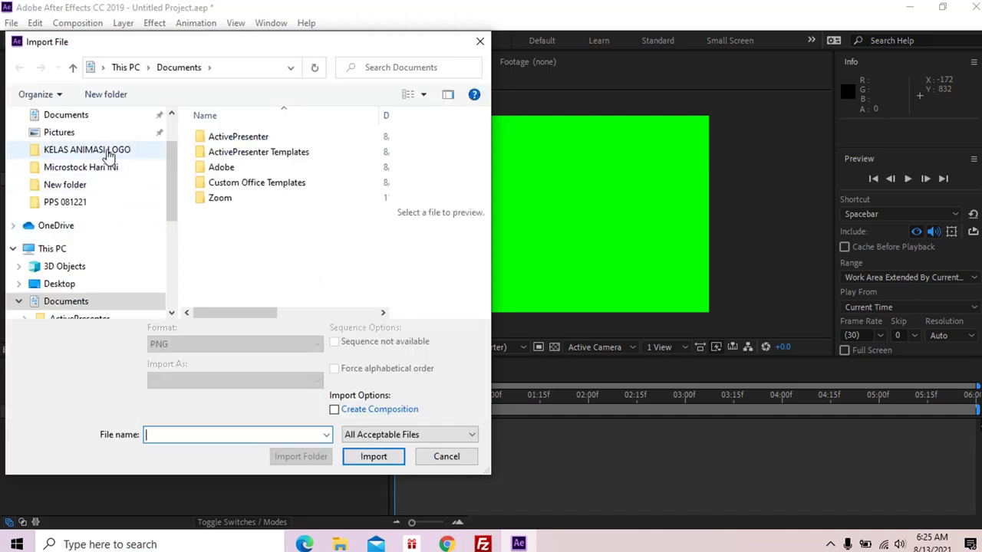
click(60, 283)
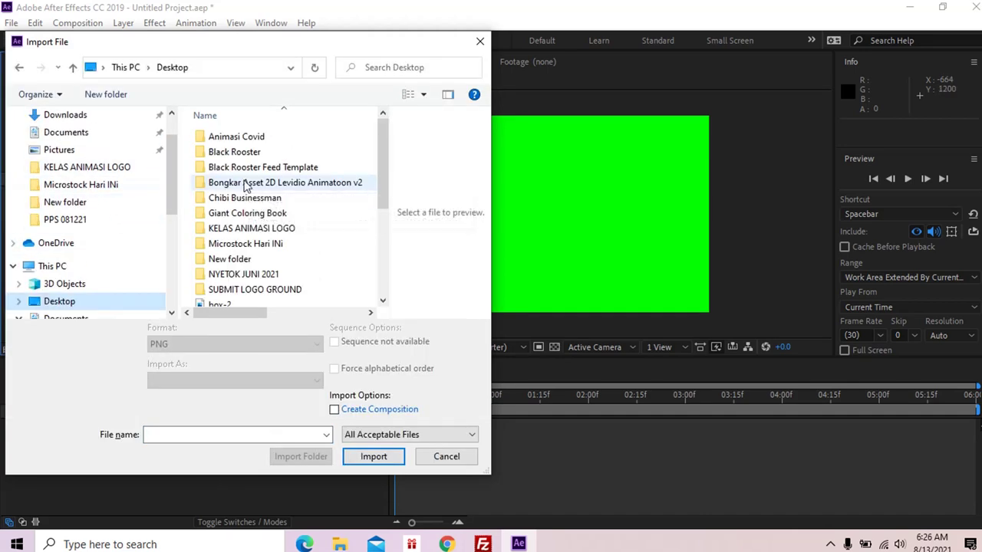
click(239, 259)
double_click(239, 259)
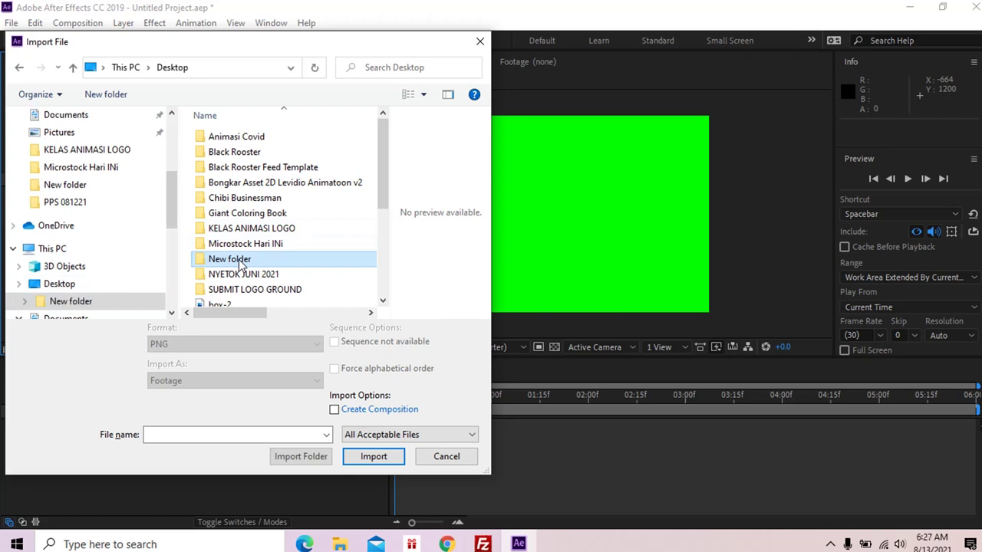
double_click(234, 260)
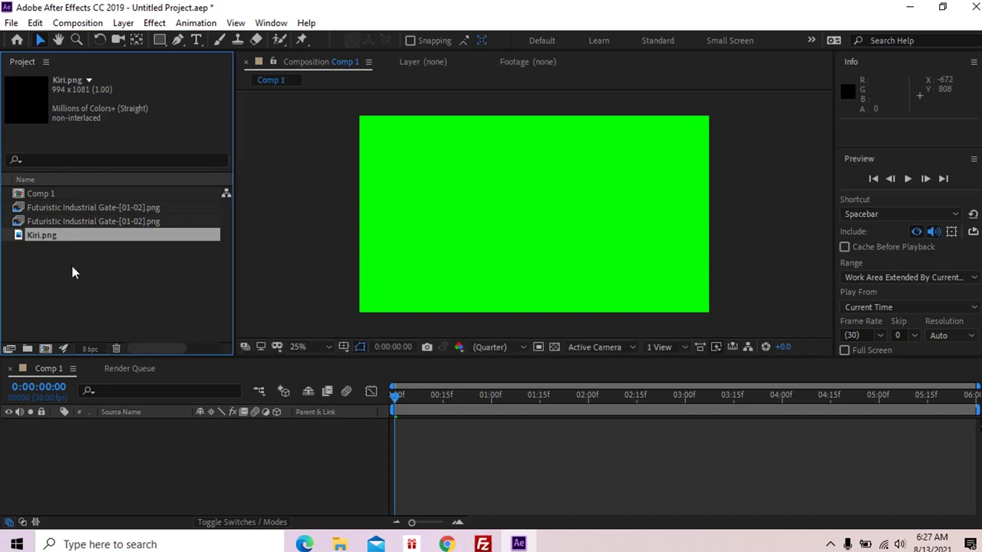
- Import Kanan.png from the same folder, then select Kiri.png in the Project panel
right_click(73, 269)
mouse_move(136, 345)
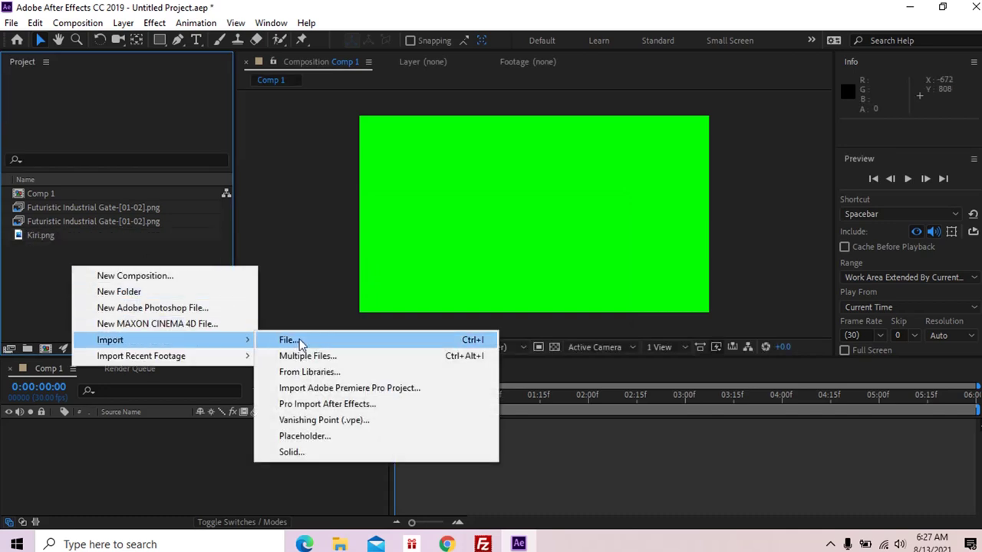
click(305, 341)
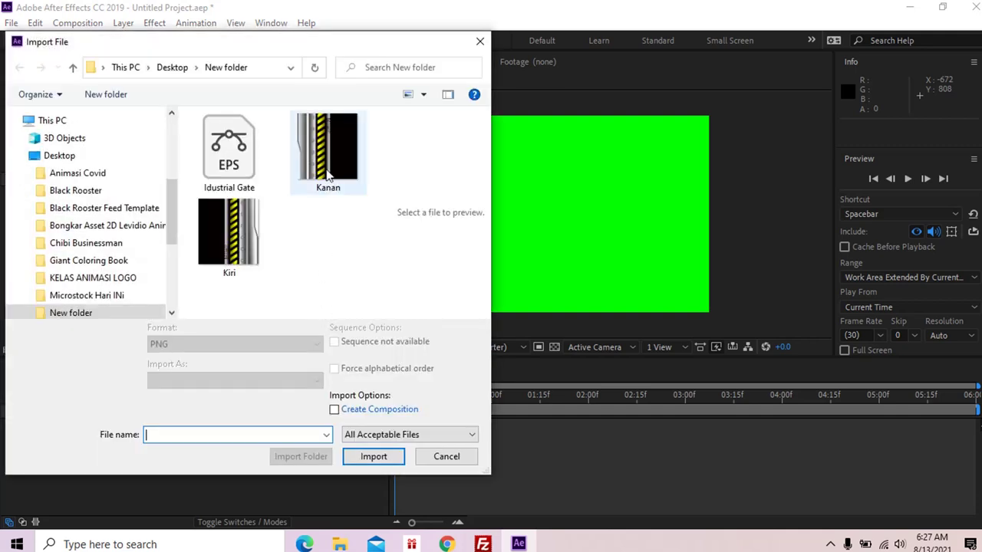
click(328, 175)
double_click(327, 174)
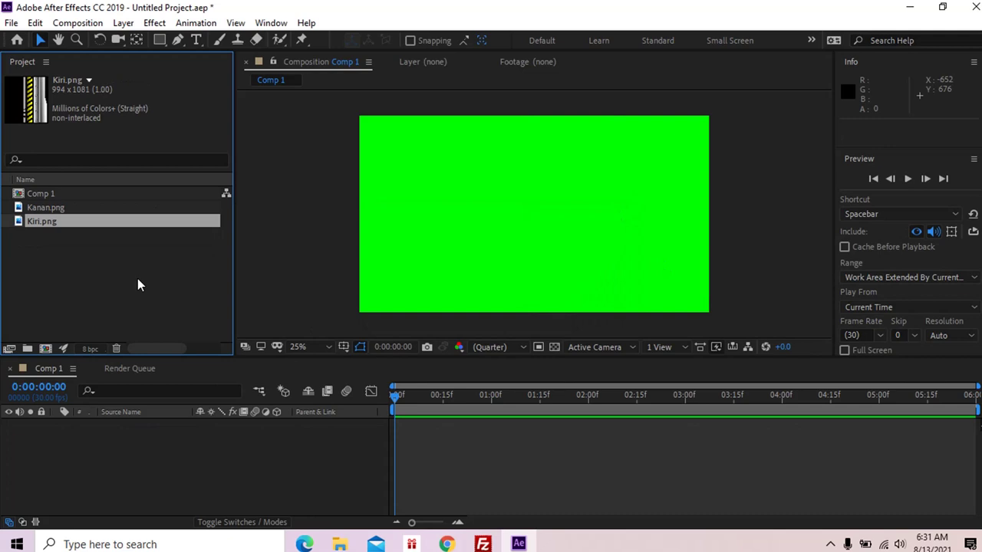
click(139, 284)
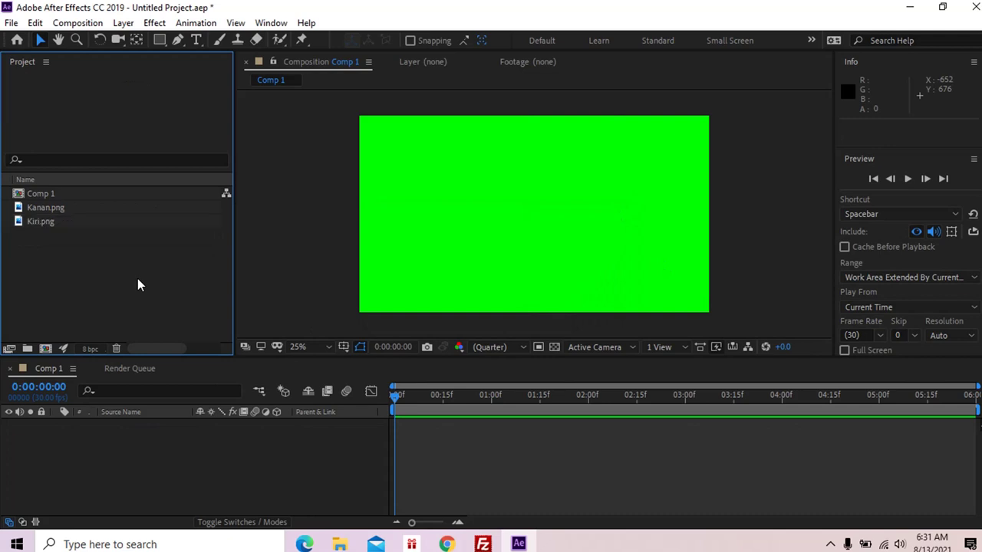
click(50, 222)
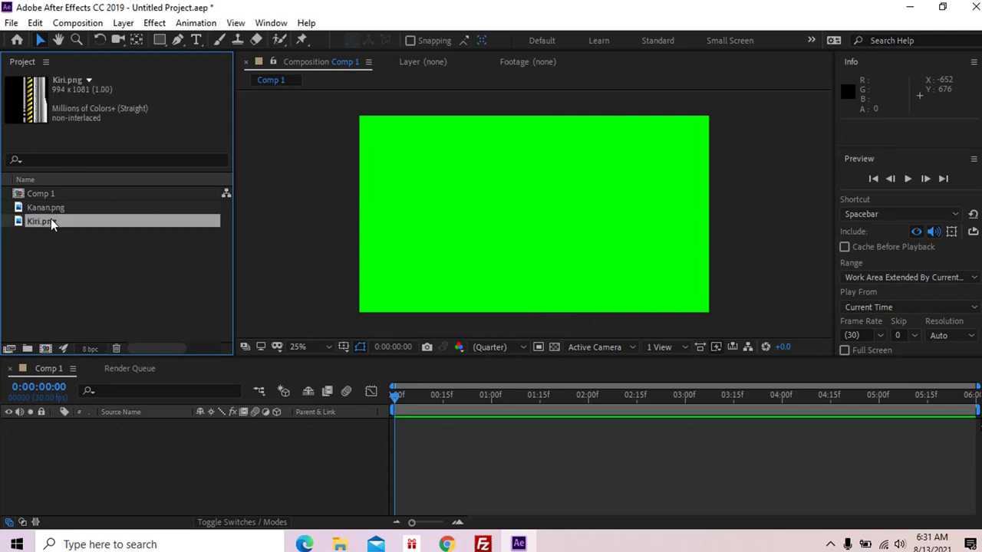
- Drag Kiri.png and Kanan.png into the Comp 1 viewer as layers, then scrub the timeline to check the closed gate
drag(50, 220, 440, 221)
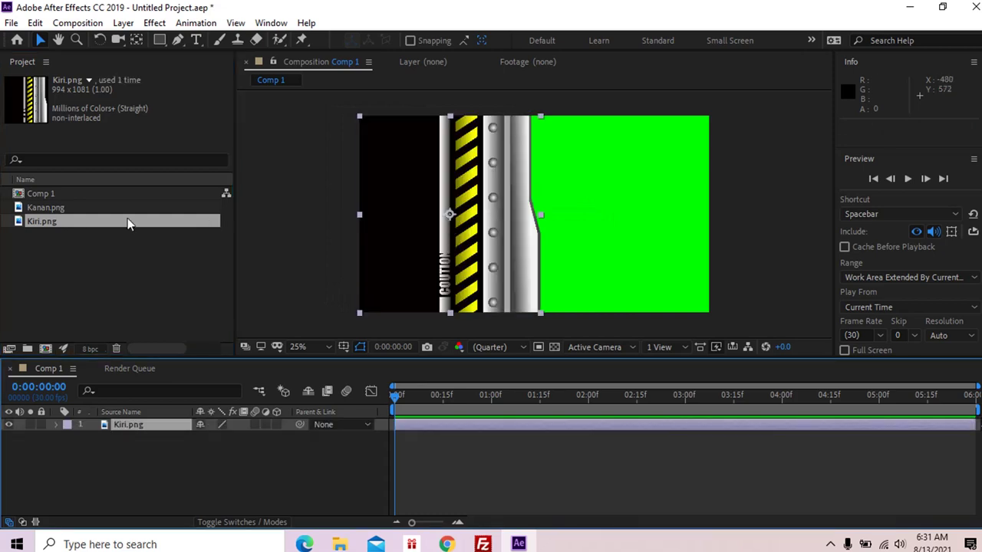
drag(67, 207, 622, 218)
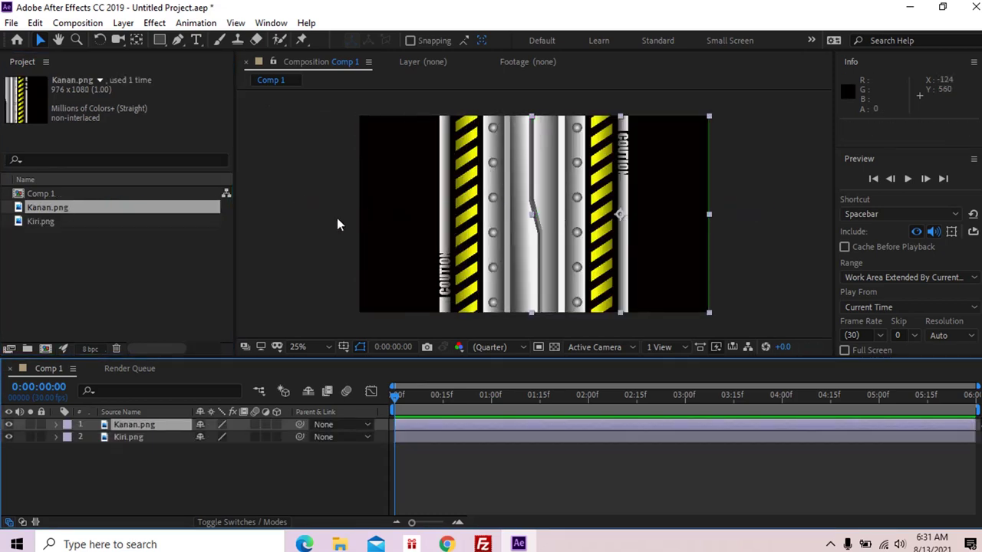
click(315, 220)
click(634, 220)
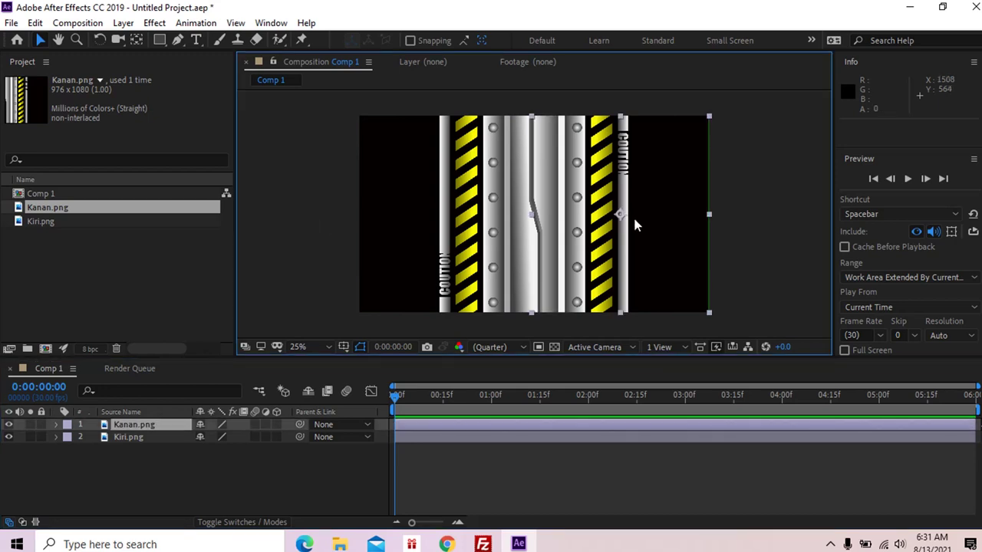
click(745, 215)
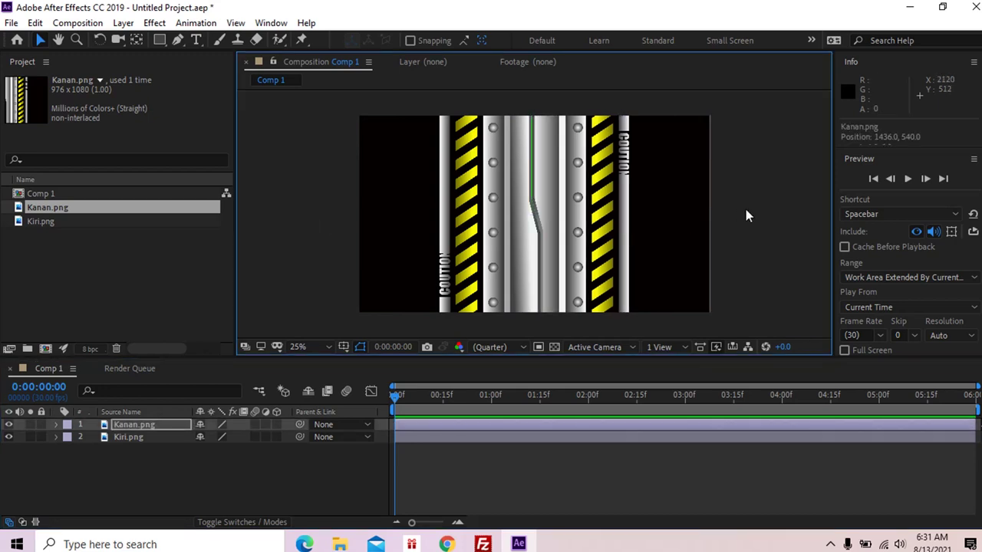
click(510, 225)
click(298, 221)
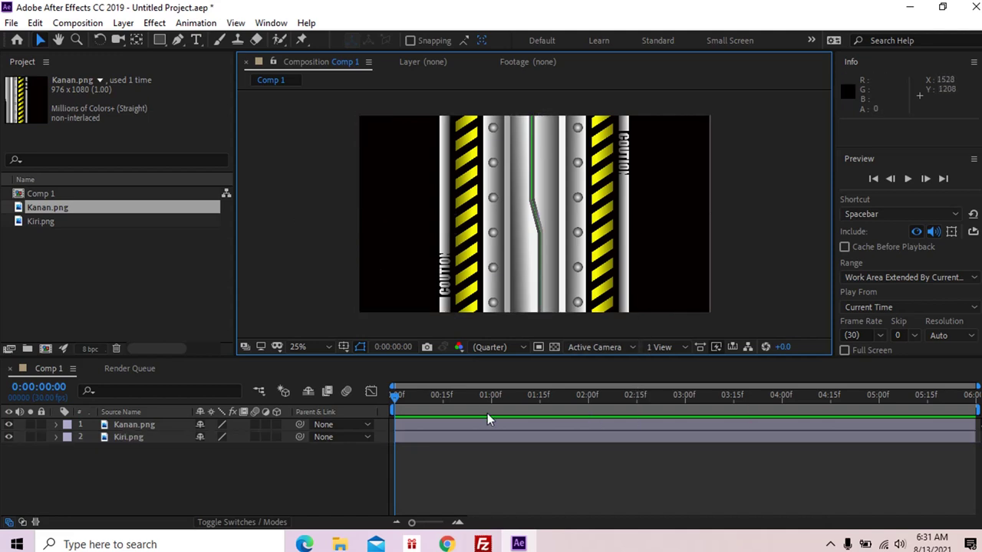
drag(394, 398, 798, 400)
drag(908, 408, 395, 406)
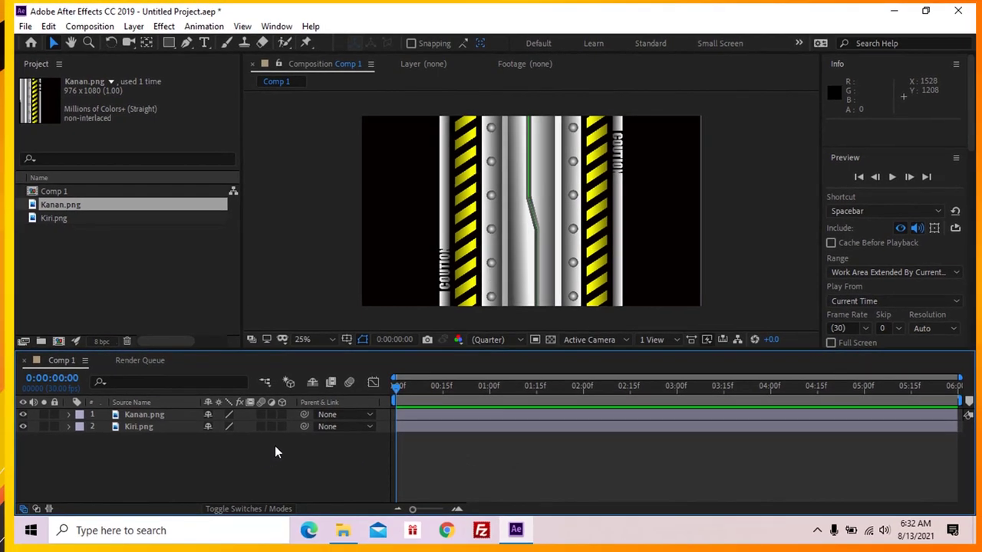
- Set Kiri.png's first Position keyframe at 0f (497.0, 540.5), then move the time to 0:00:03:00
click(402, 250)
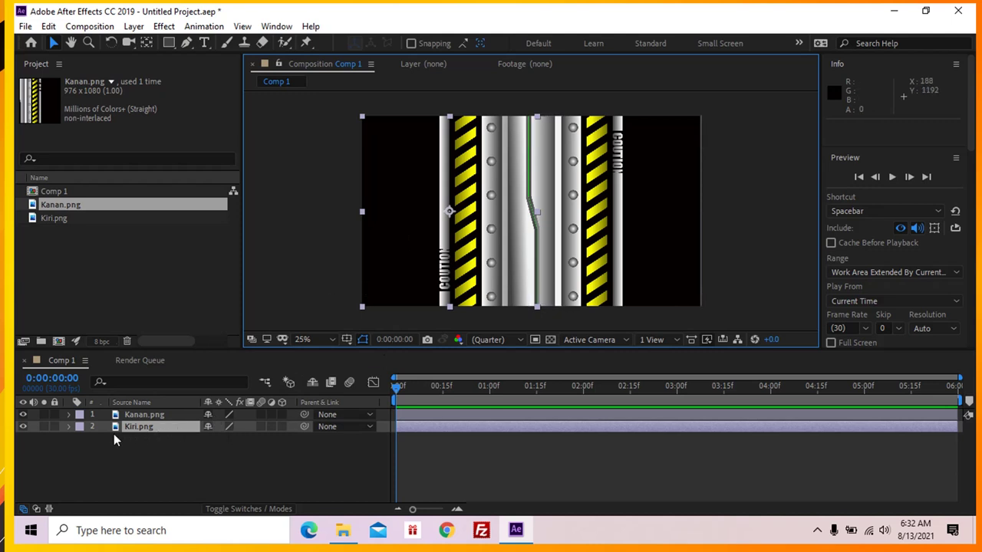
click(68, 426)
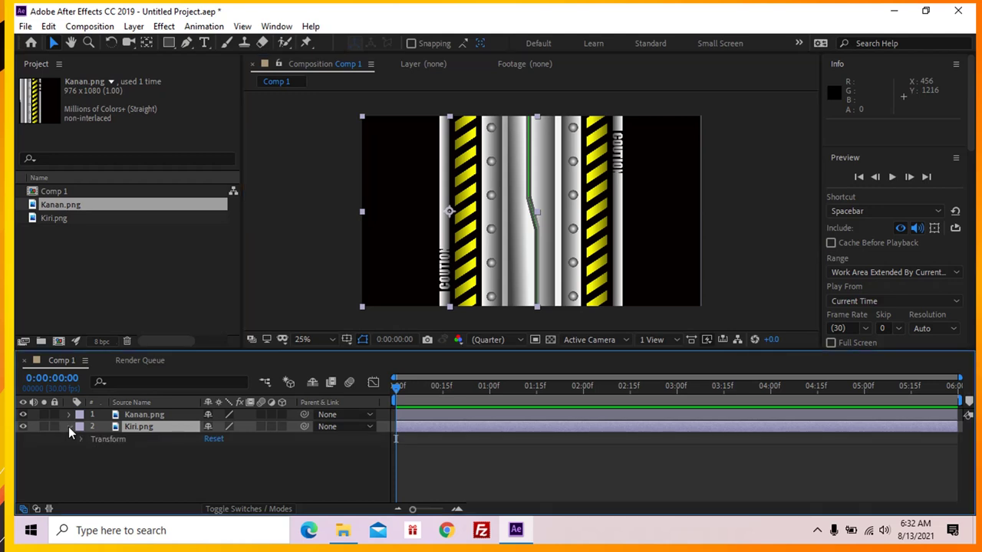
click(80, 440)
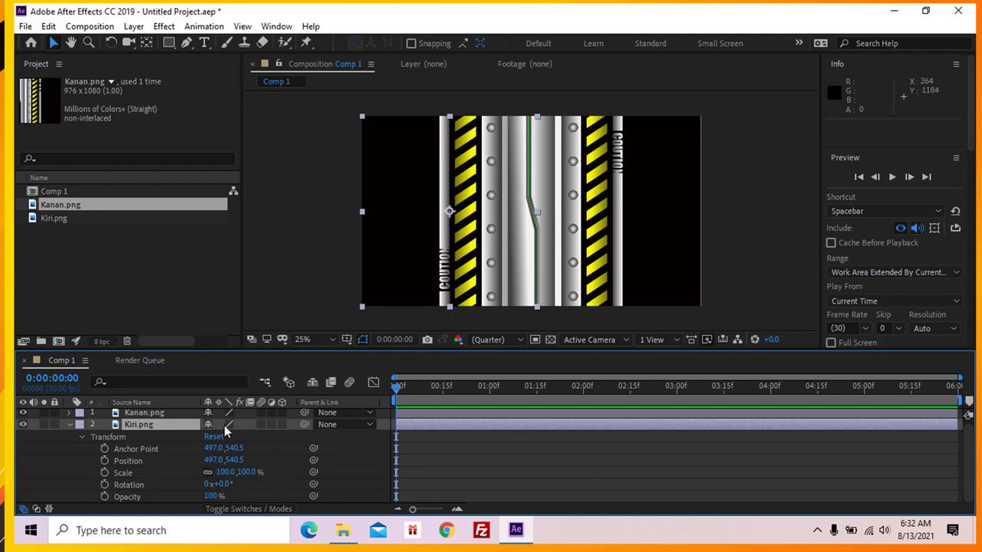
click(104, 461)
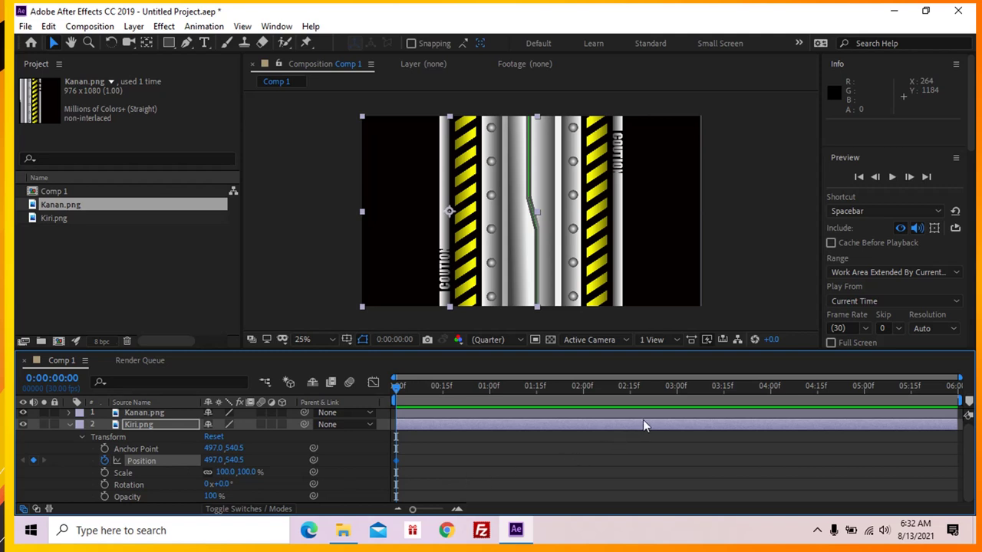
click(676, 391)
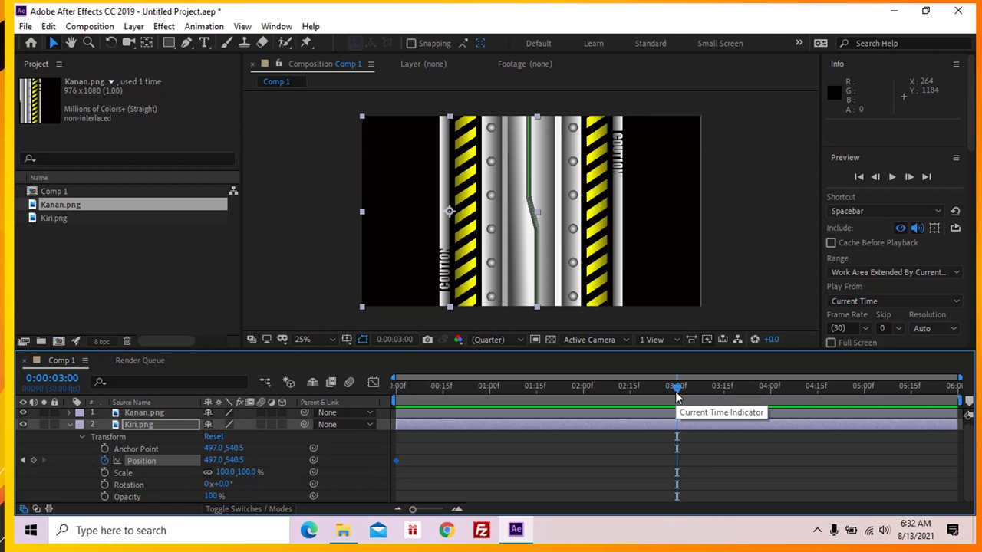
click(457, 238)
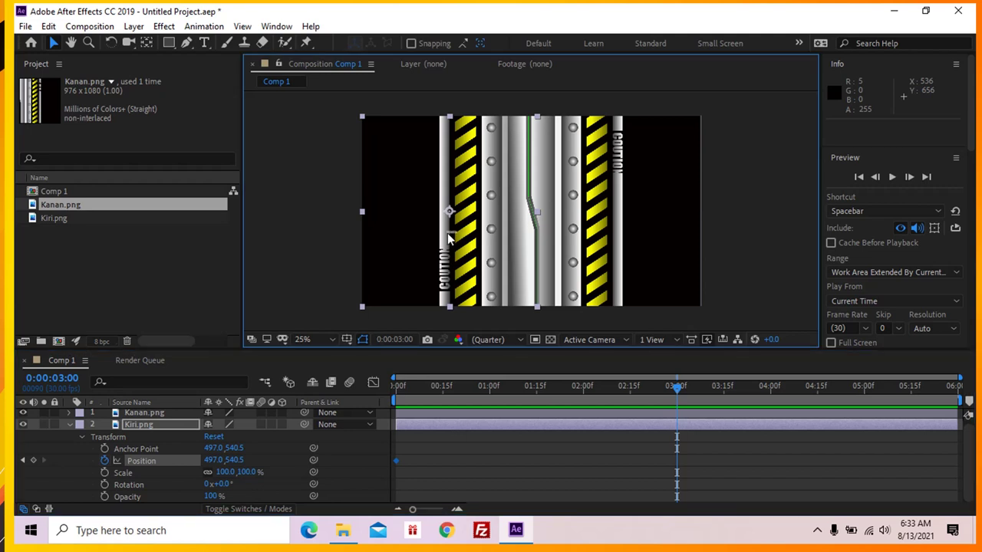
- At 0:00:03:00, slide Kiri.png left to Position -179.0, 540.5, then preview the opening and stop it
drag(487, 219, 377, 226)
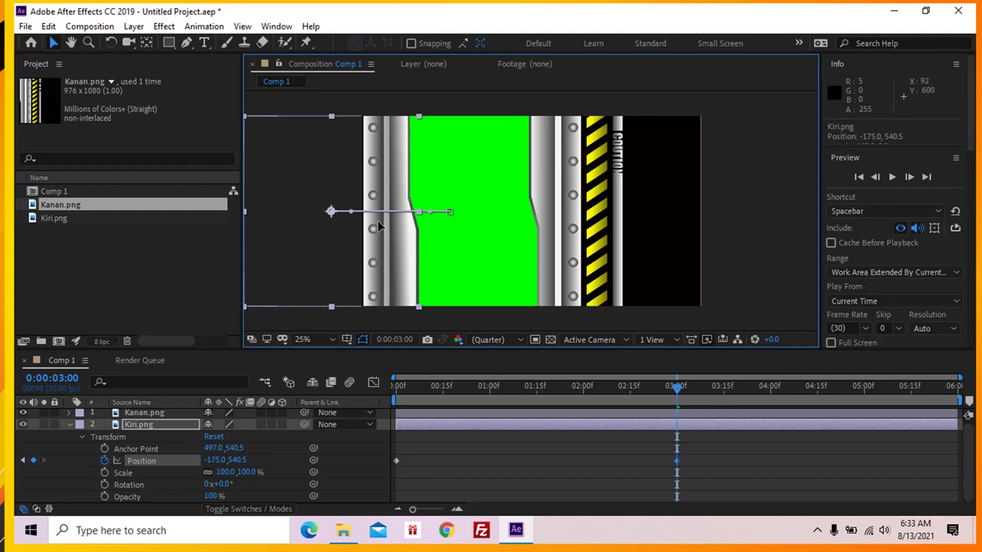
drag(378, 225, 377, 226)
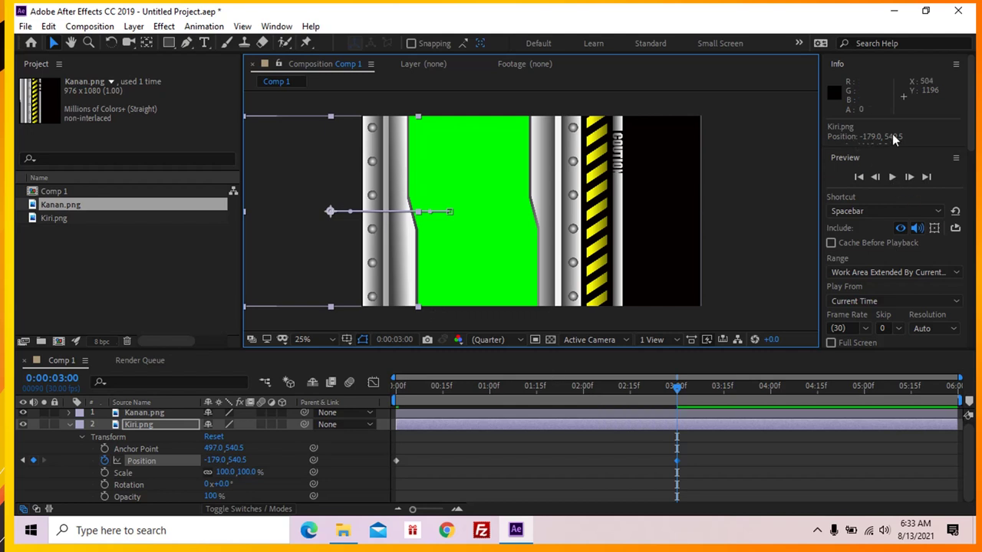
click(891, 177)
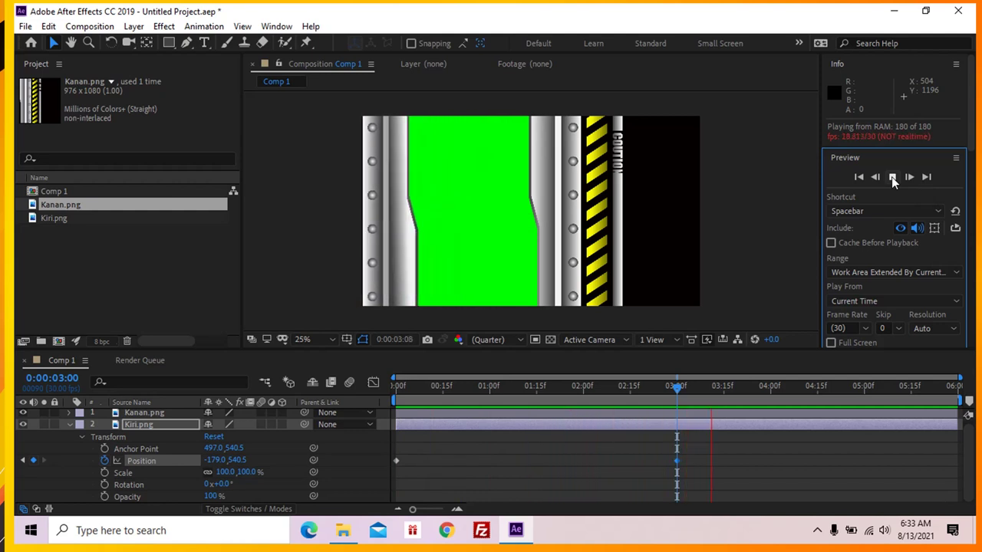
click(891, 176)
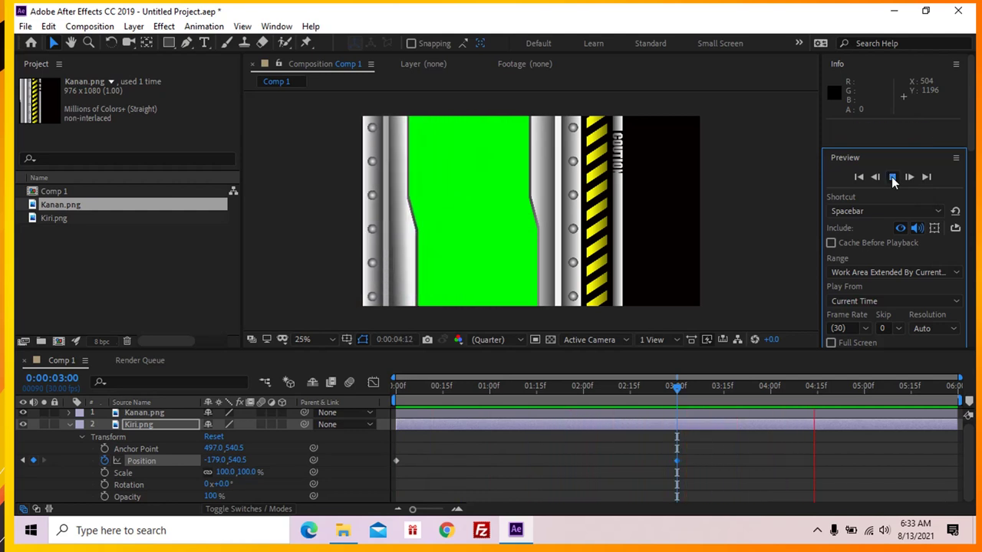
click(25, 26)
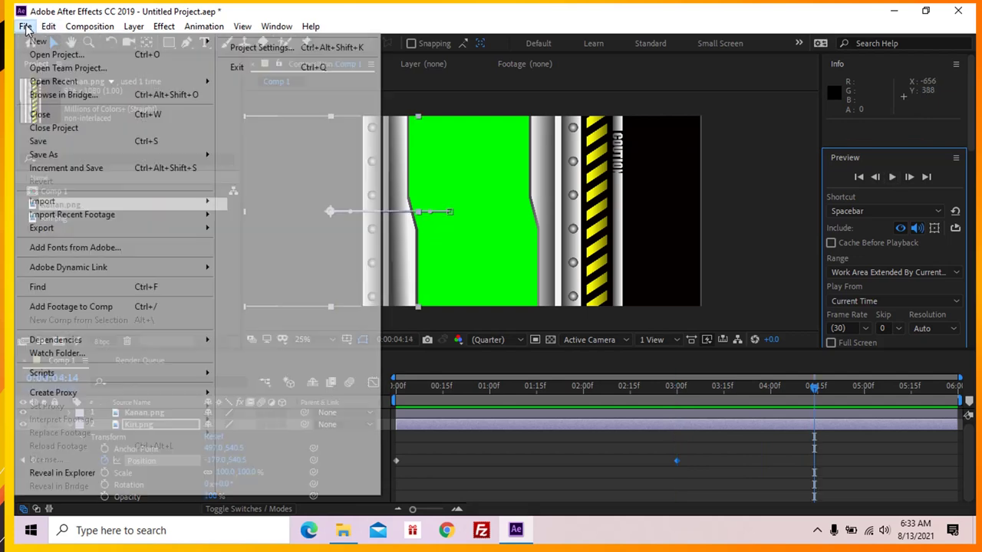
- Save the project as Industrial Gate.aep in Desktop\New folder using Save As
mouse_move(50, 157)
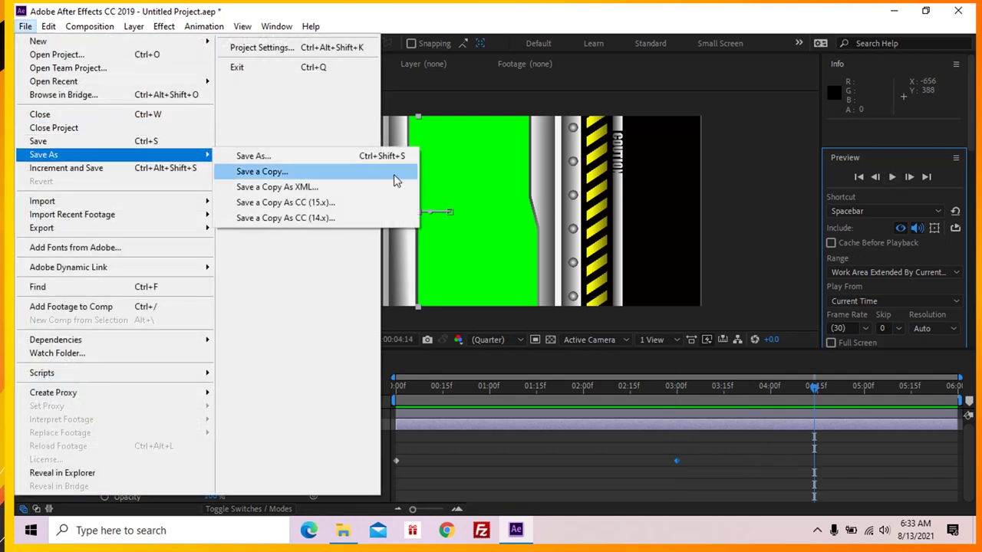
click(299, 157)
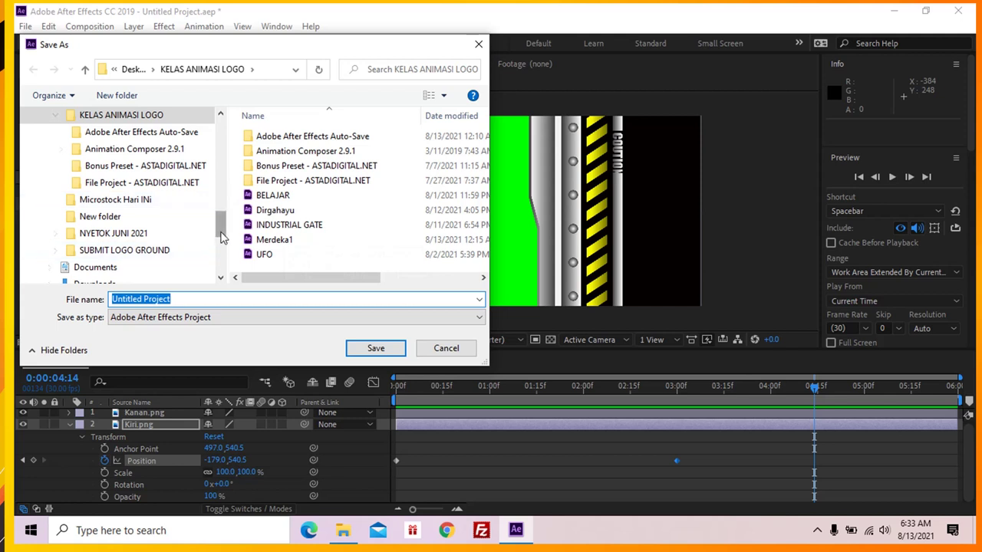
click(129, 219)
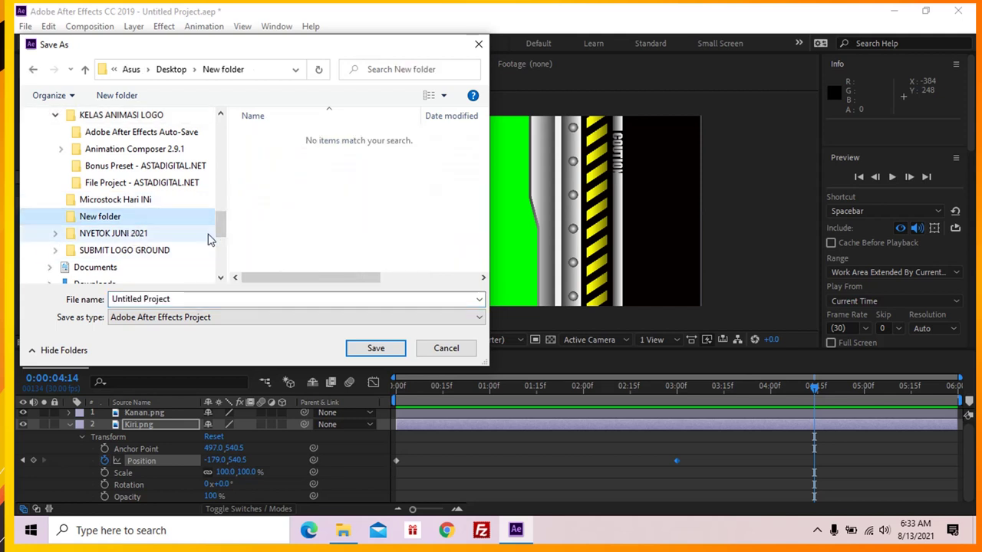
triple_click(222, 299)
text(In)
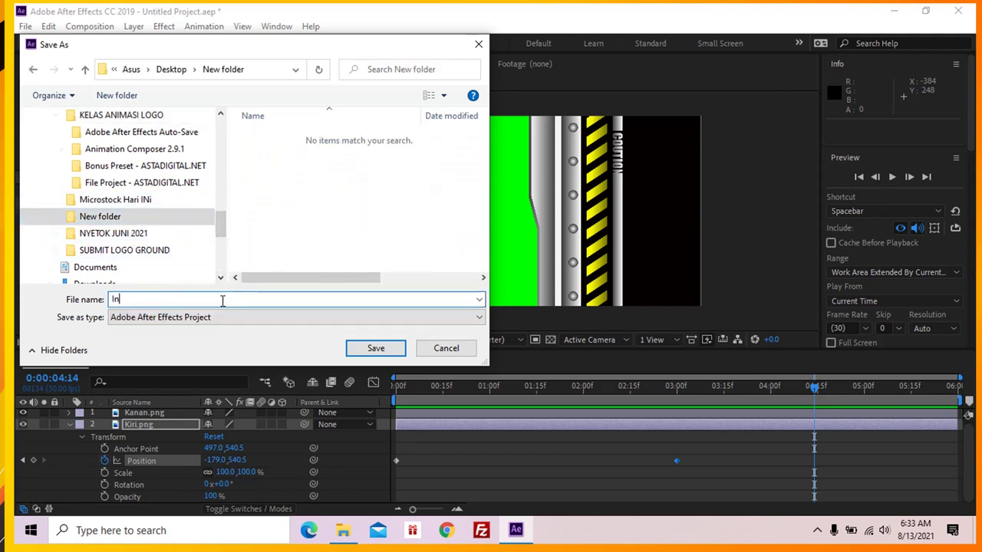
text(dustrial Gate)
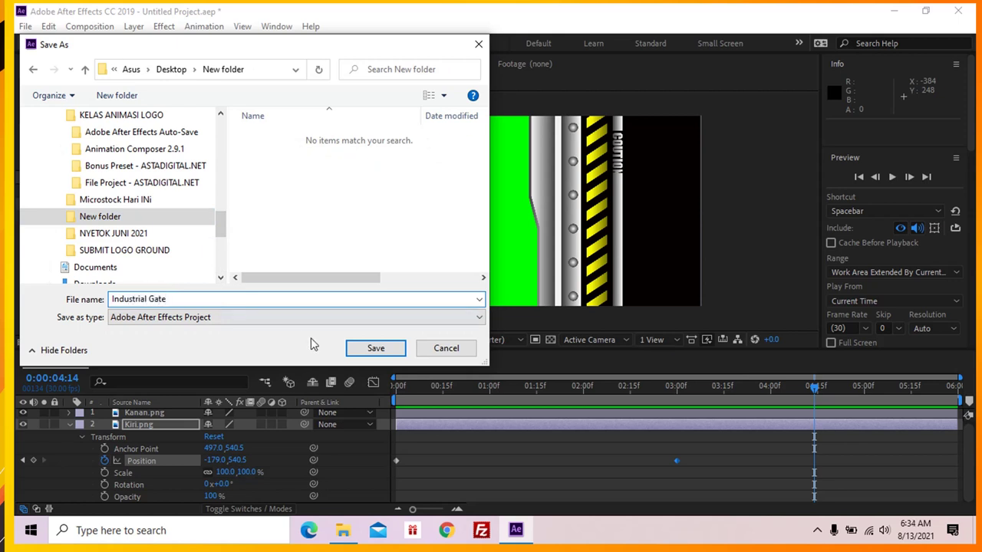
click(375, 348)
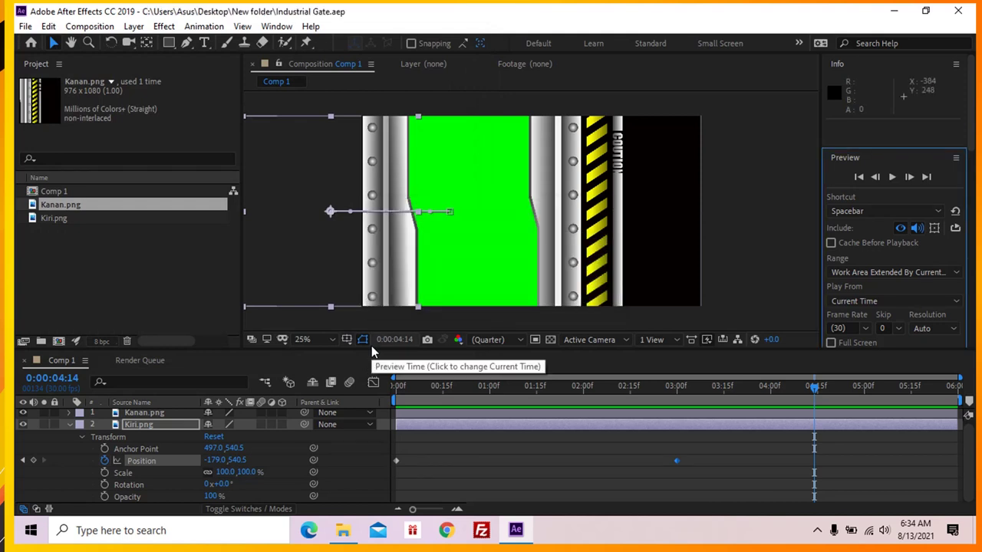
- At the final frame, drag Kiri.png back to Position 497.0, 540.5 and marquee-select its Position keyframes
click(815, 386)
drag(773, 387, 967, 406)
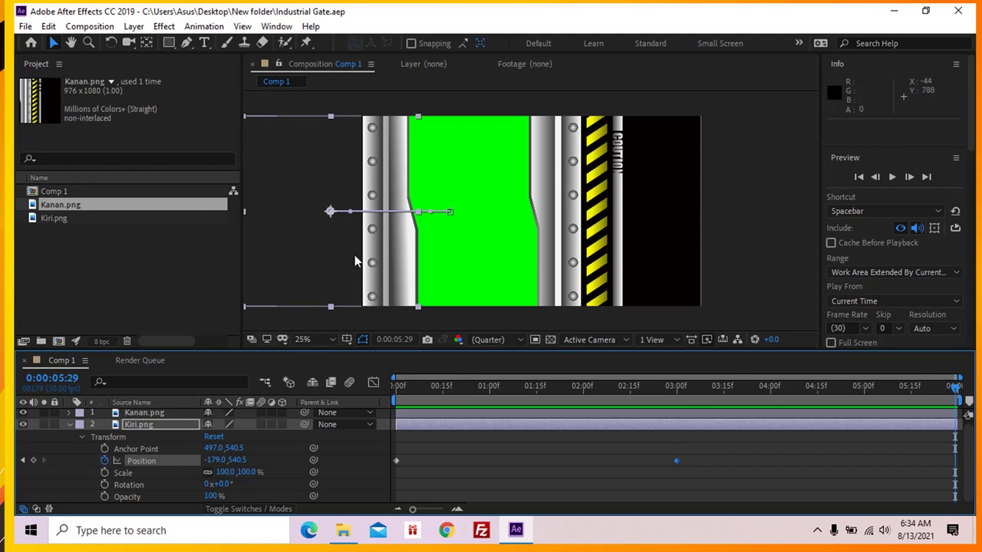
drag(355, 258, 473, 262)
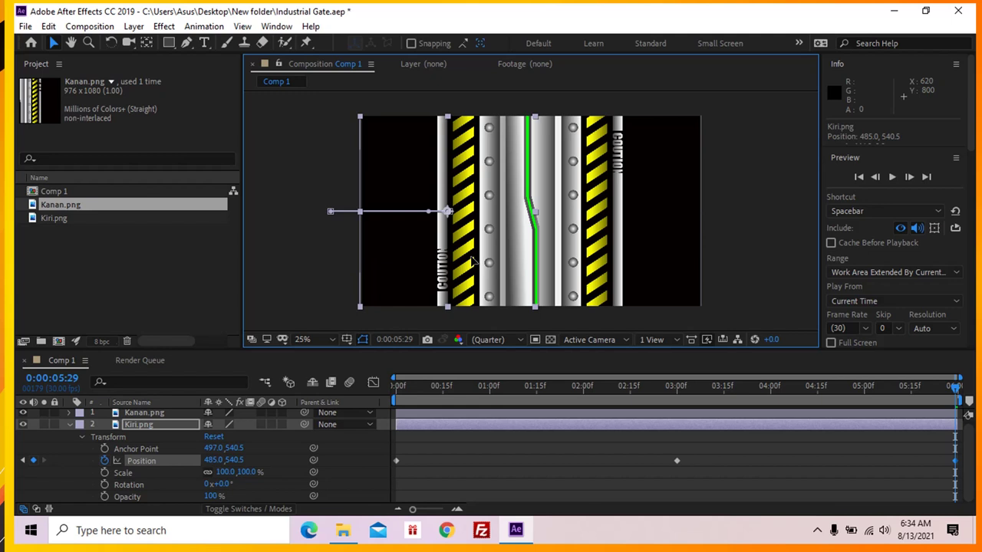
mouse_move(458, 260)
mouse_down()
mouse_move(474, 259)
mouse_move(441, 259)
mouse_up()
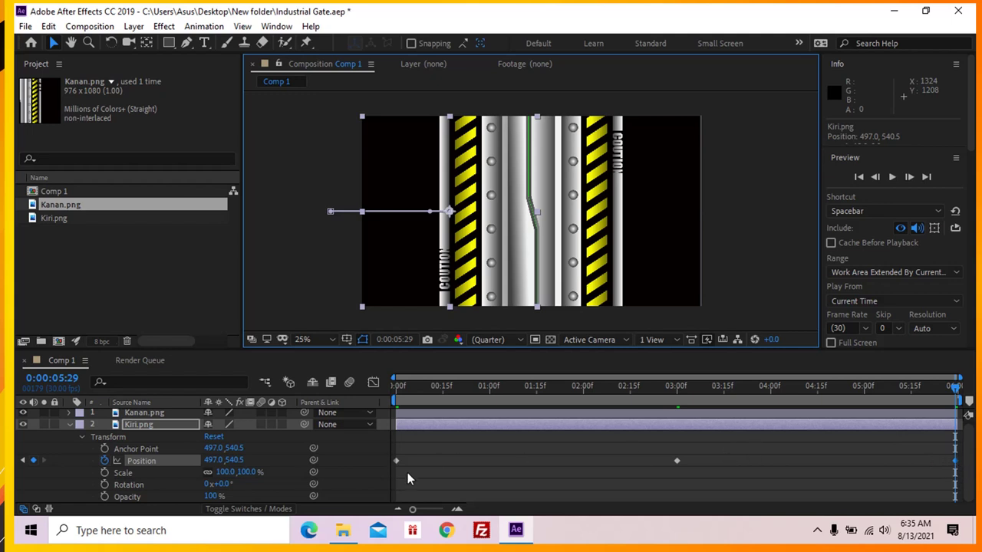
mouse_move(955, 464)
drag(699, 464, 506, 466)
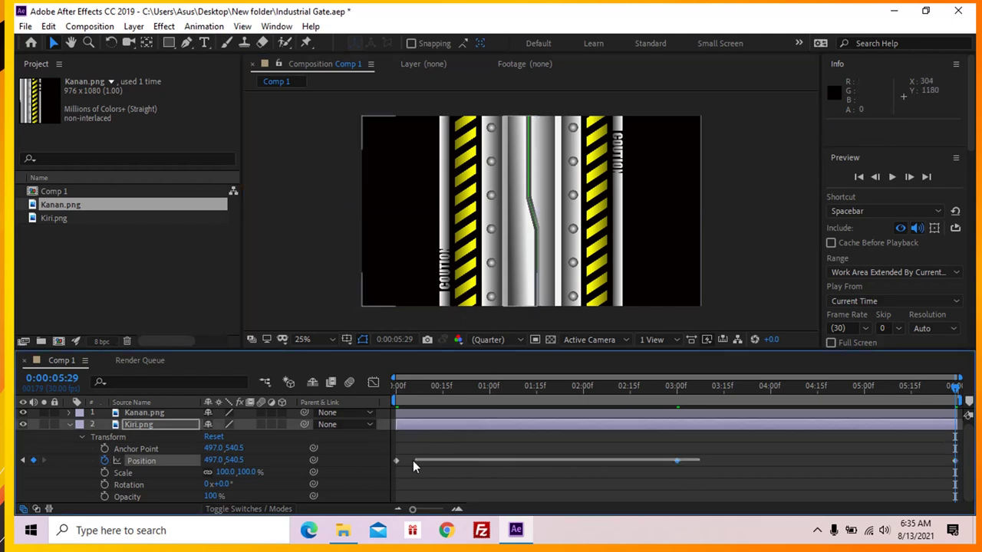
- Apply Easy Ease to Kiri.png's 0:00 and 03:00 Position keyframes, then play the preview
drag(413, 460, 392, 461)
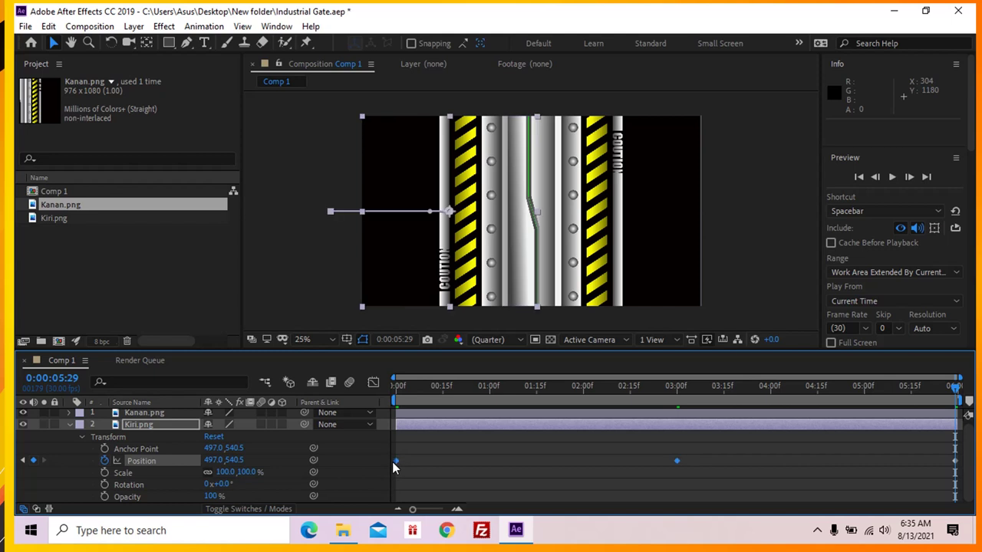
right_click(416, 459)
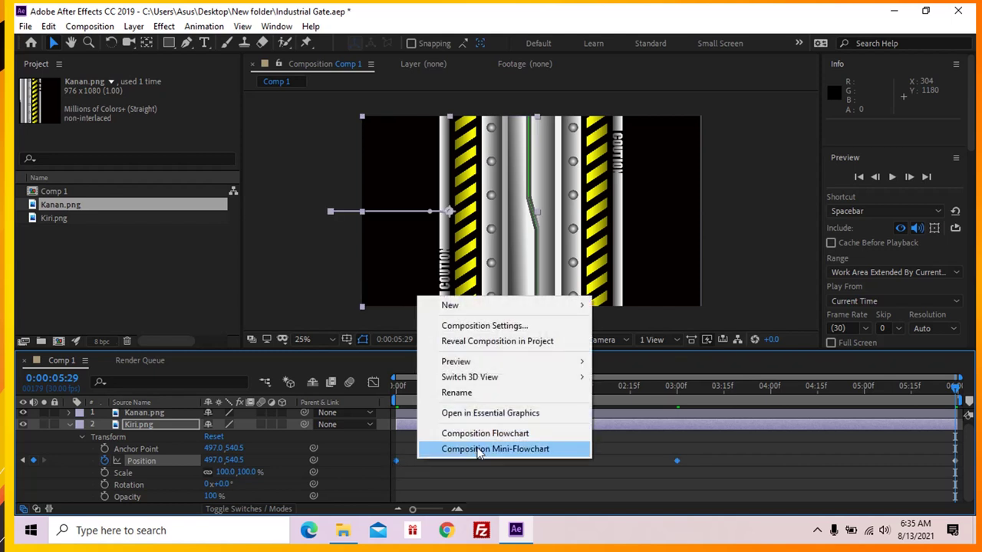
click(581, 468)
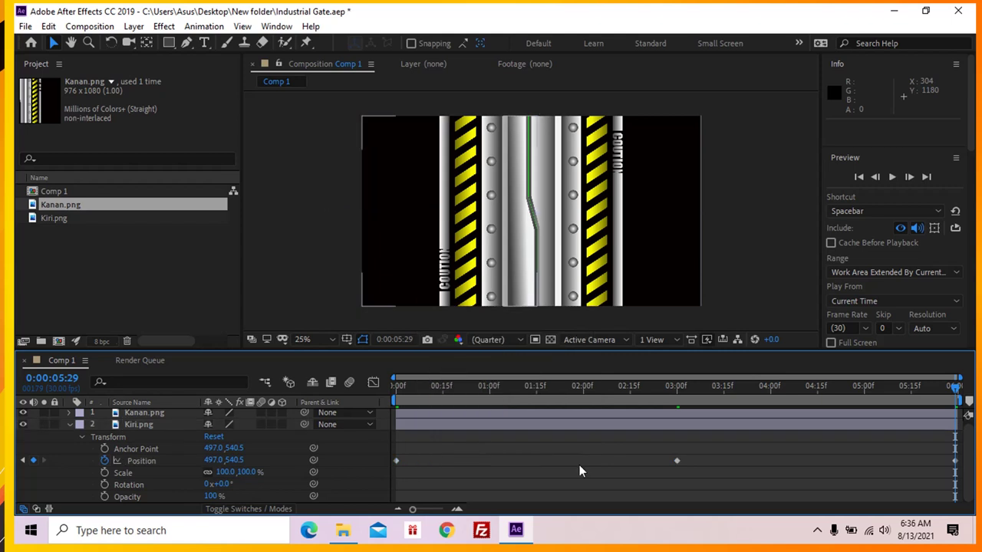
click(397, 461)
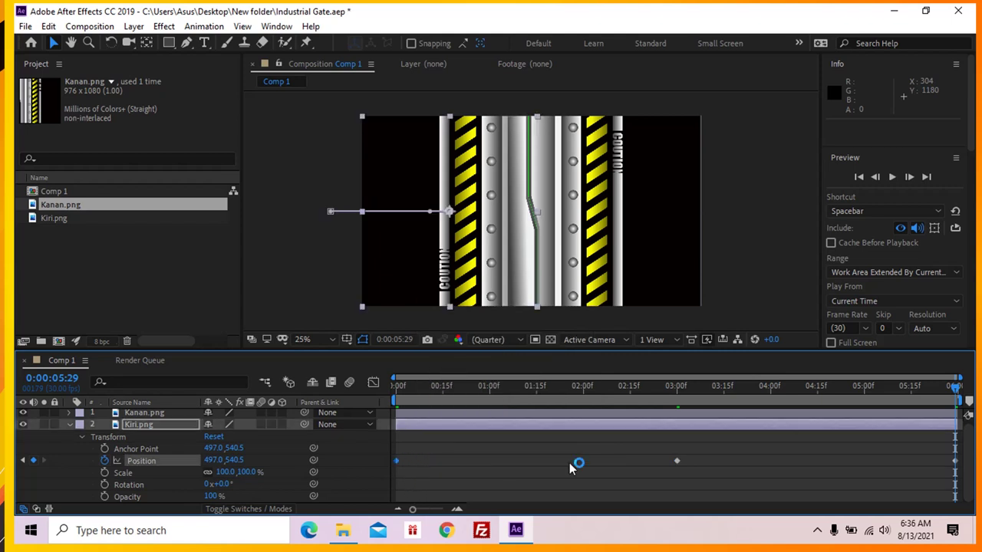
shift+click(677, 461)
right_click(677, 461)
mouse_move(727, 460)
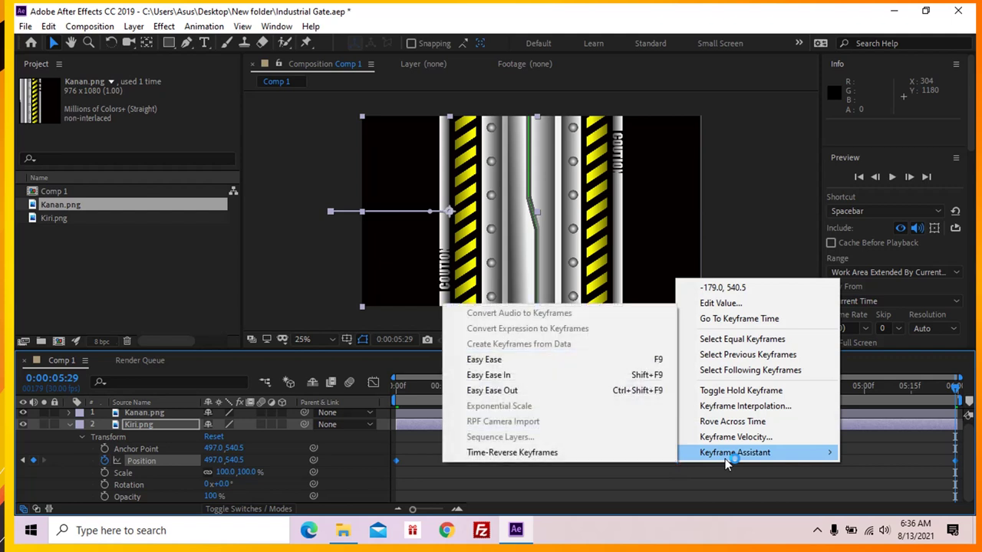
click(501, 361)
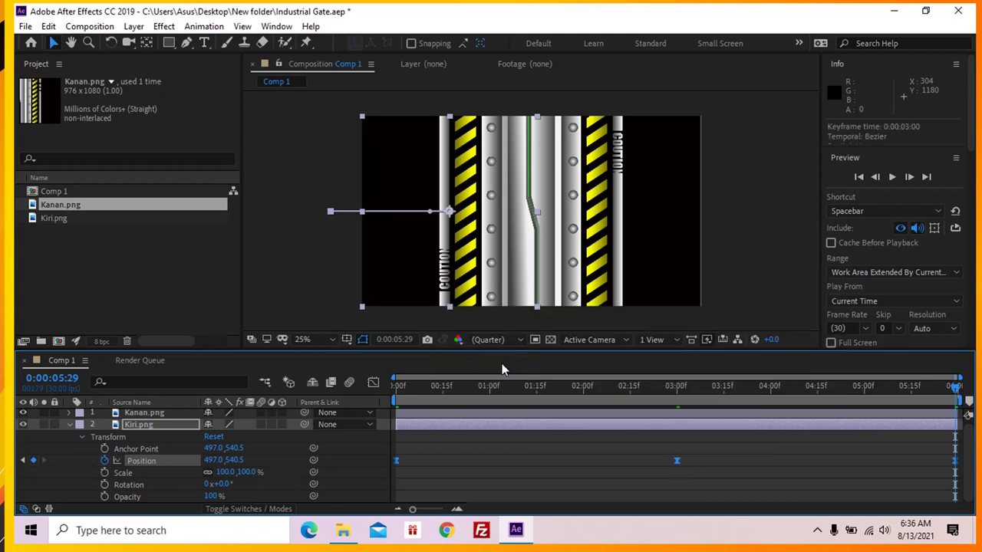
click(891, 177)
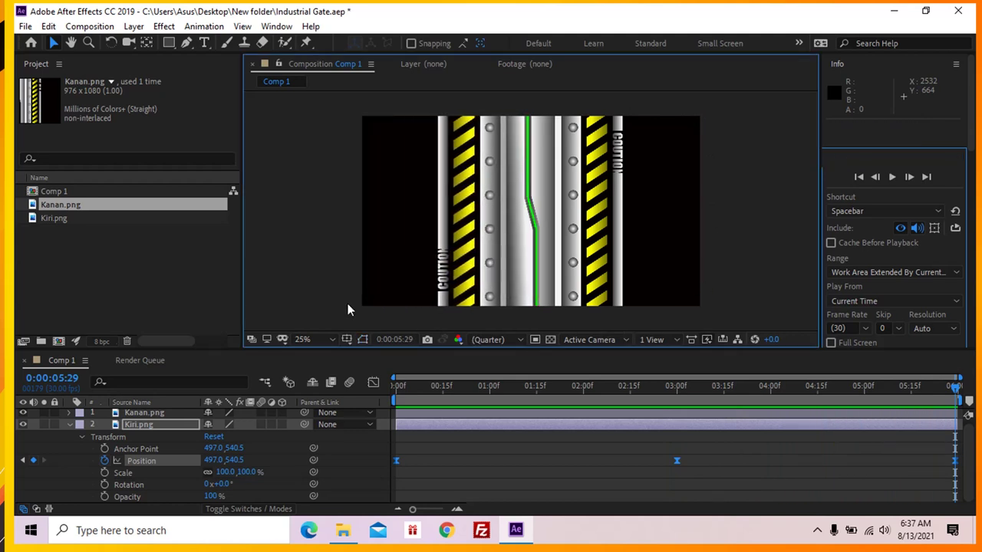
- Collapse Kiri.png, open Kanan.png's Transform (Position 1436.0, 540.0), and return the time to 0f
click(613, 236)
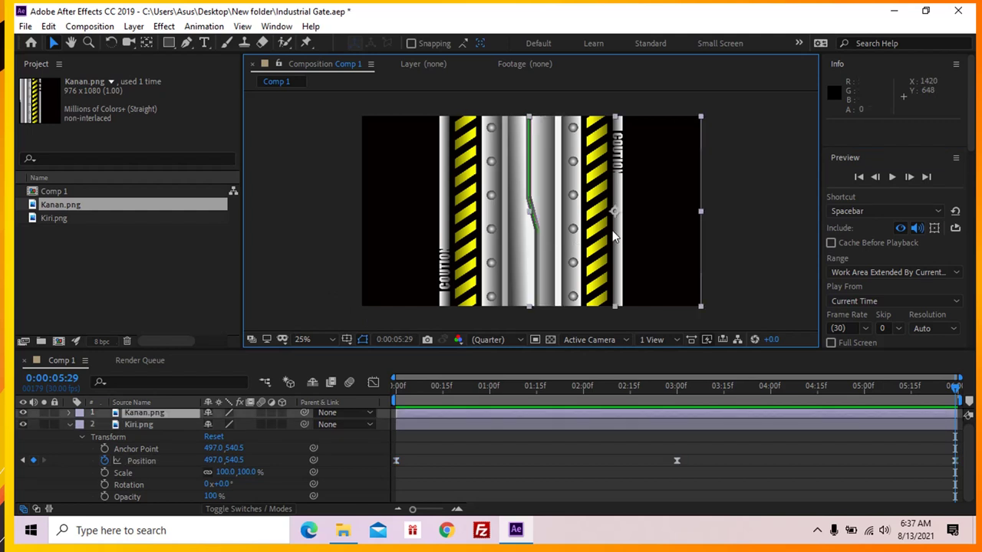
click(70, 426)
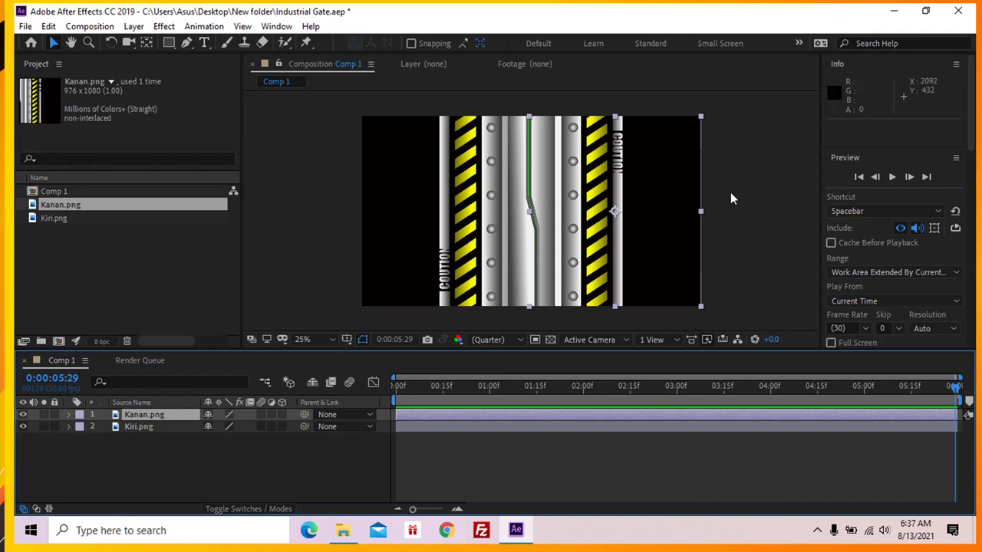
click(642, 211)
click(641, 212)
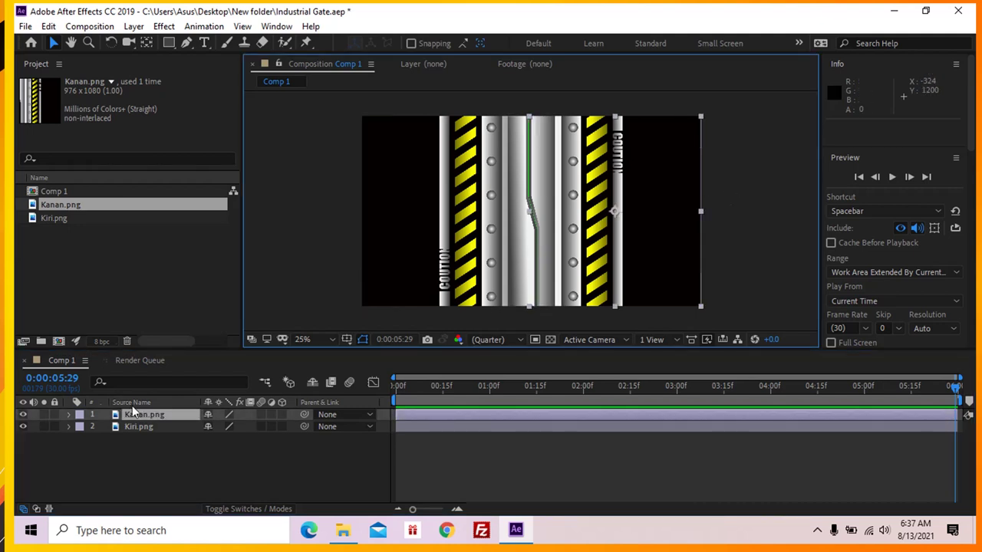
click(68, 427)
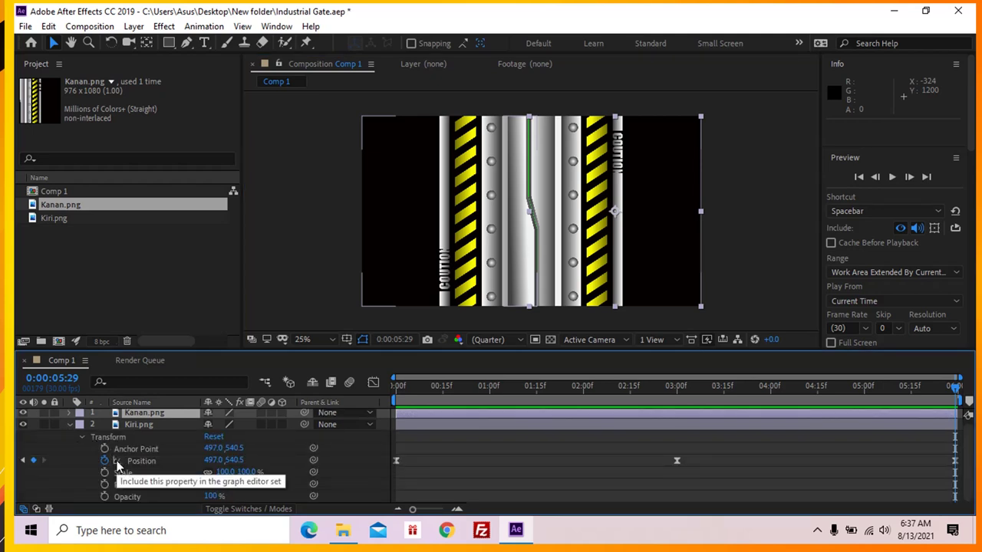
click(587, 241)
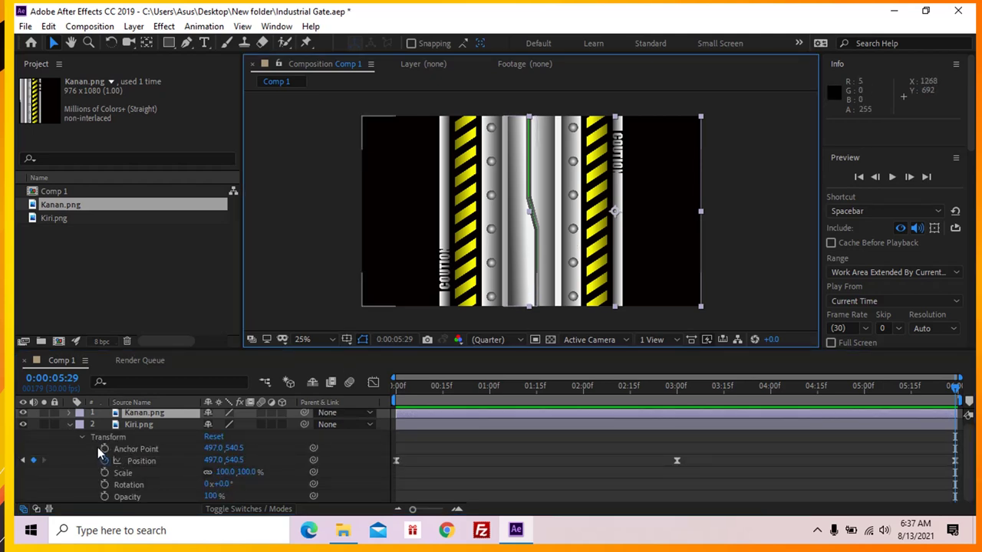
click(70, 422)
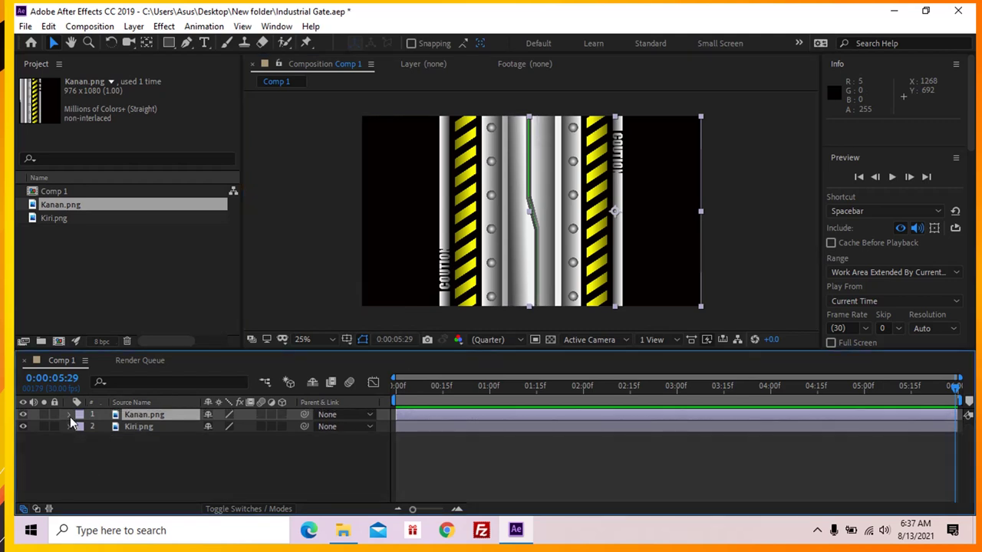
click(69, 415)
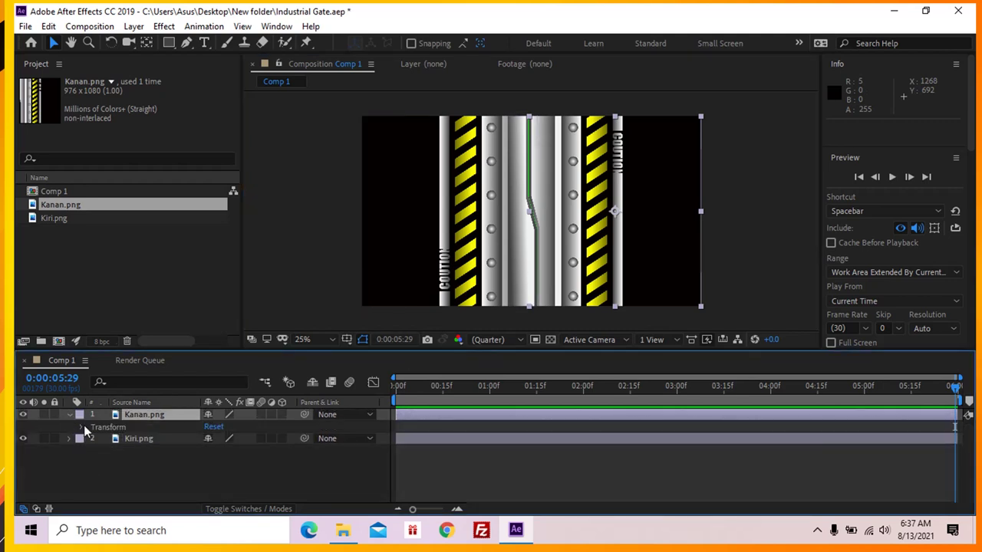
click(84, 428)
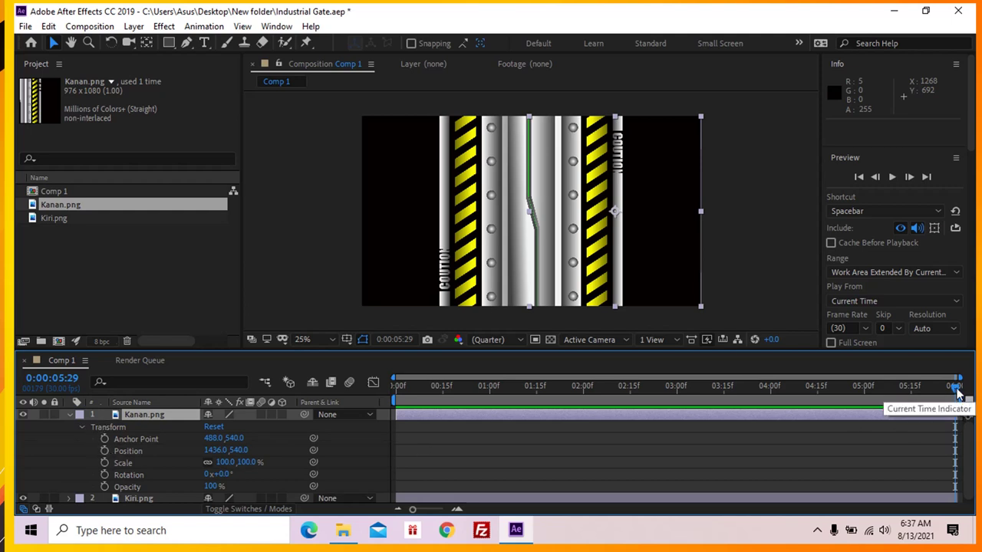
drag(955, 388, 548, 390)
drag(460, 393, 394, 389)
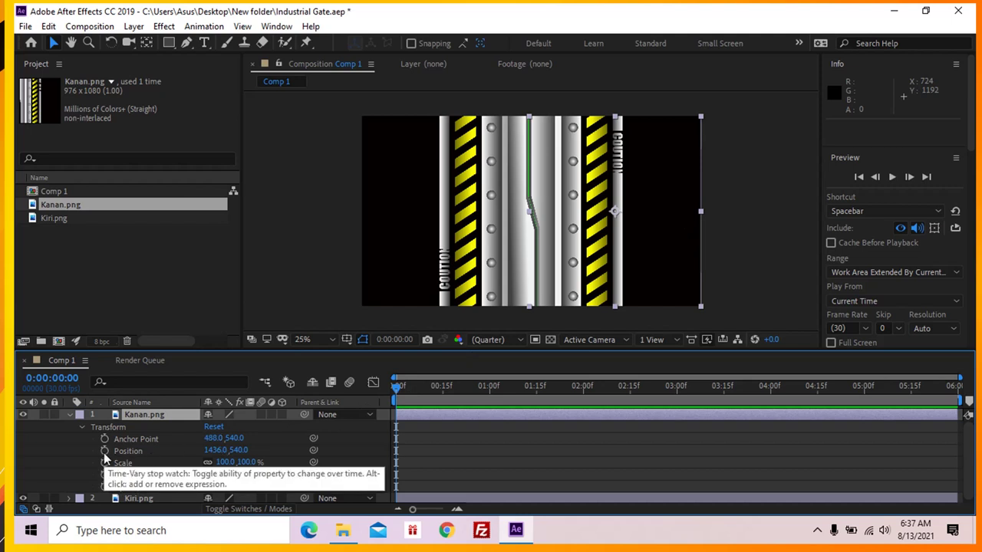
- Keyframe Kanan.png's Position at 0f, then slide it right to 2104.0, 540.0 at 0:00:03:00
click(104, 452)
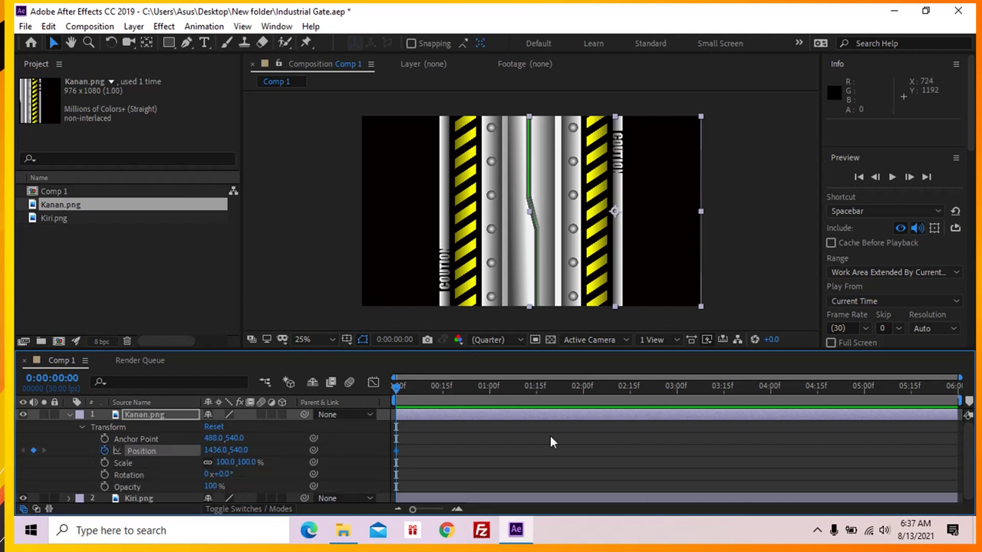
click(675, 388)
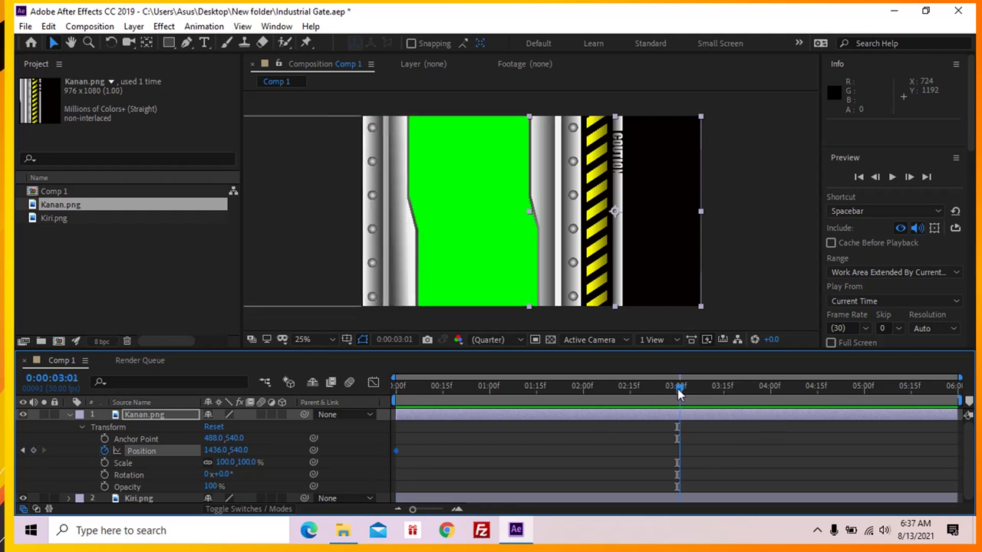
click(677, 393)
drag(629, 252, 749, 248)
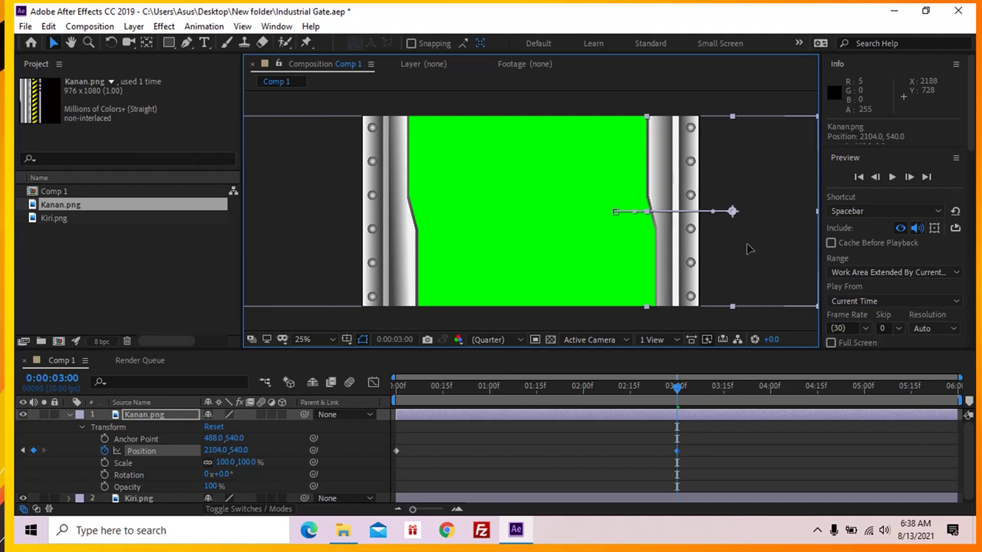
- At 0:00:05:29, slide Kanan.png left to Position 1440.0, 540.0 to close the gate
click(652, 98)
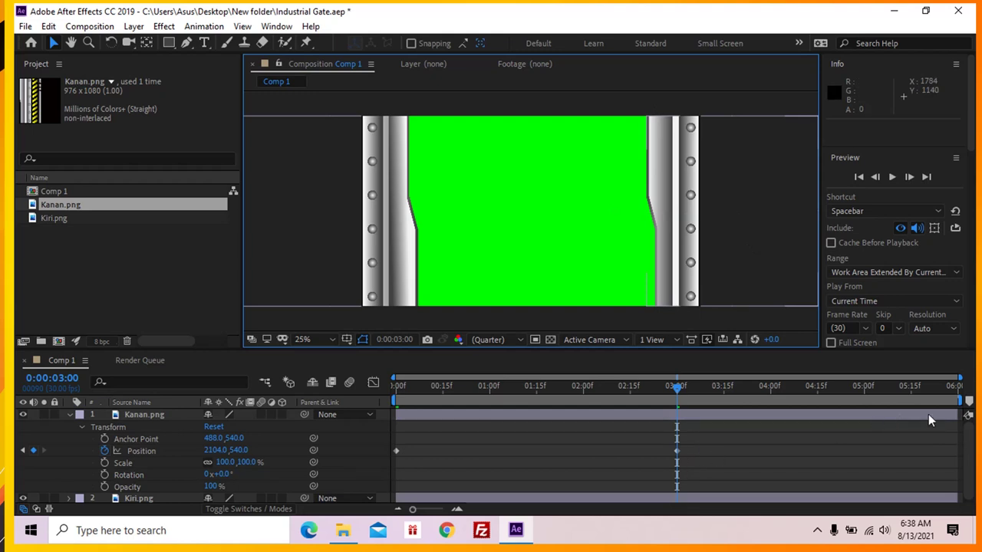
click(957, 394)
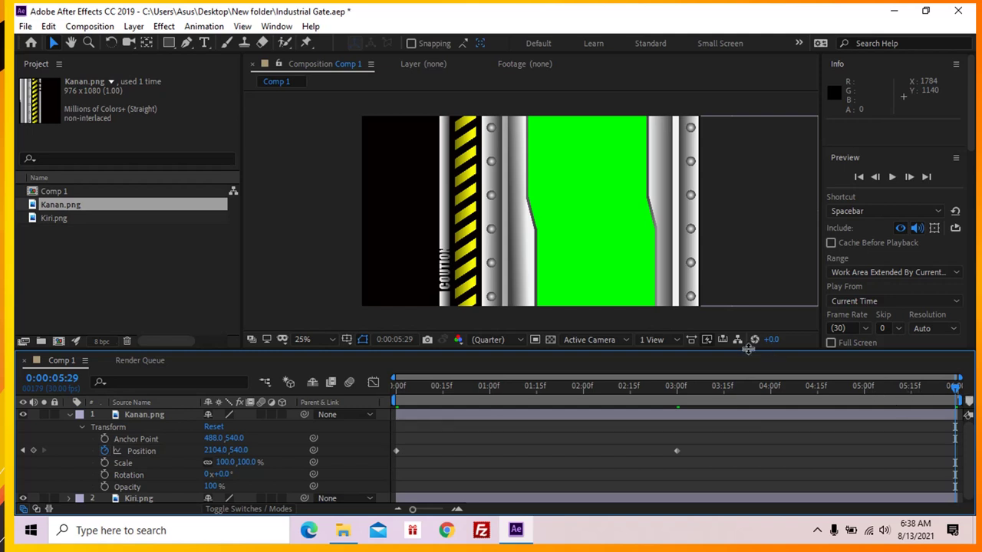
click(657, 270)
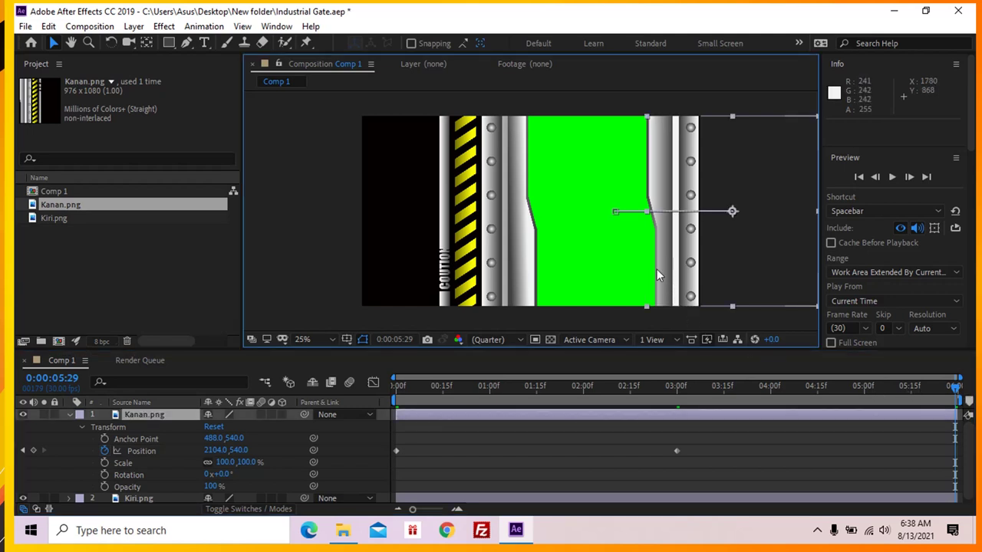
drag(656, 269, 559, 271)
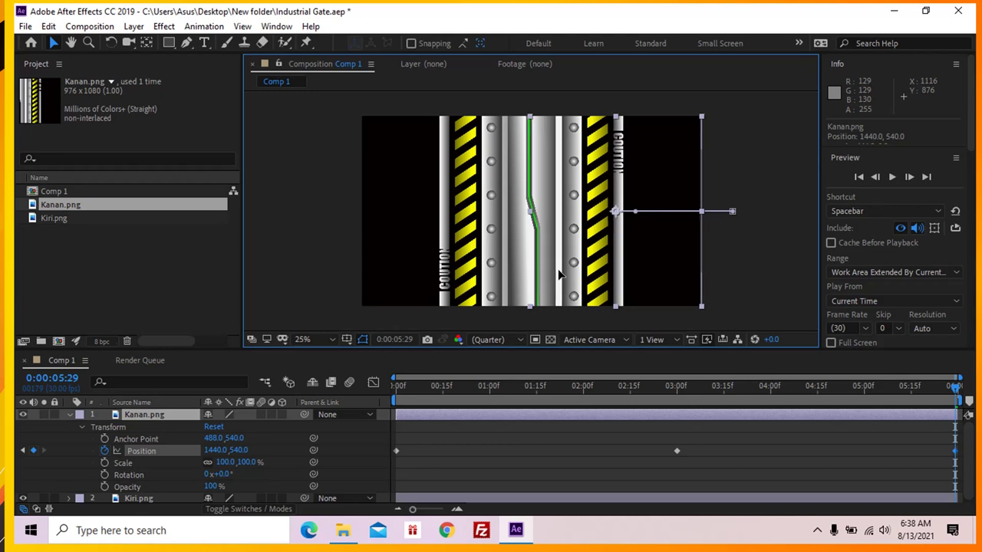
- Select all three Kanan.png Position keyframes, undoing an accidental keyframe move
click(865, 450)
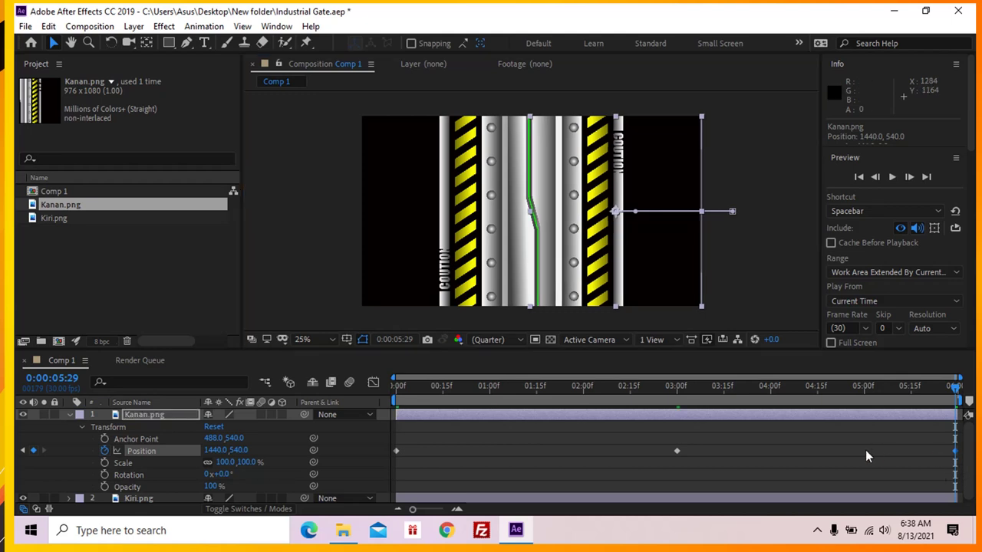
click(955, 451)
click(676, 451)
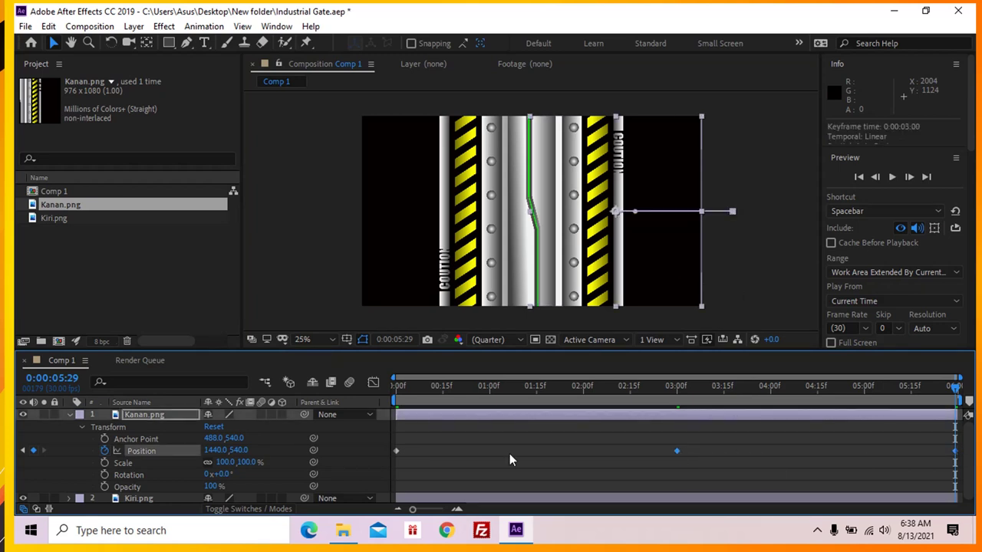
click(399, 452)
drag(397, 451, 416, 452)
key(ctrl+z)
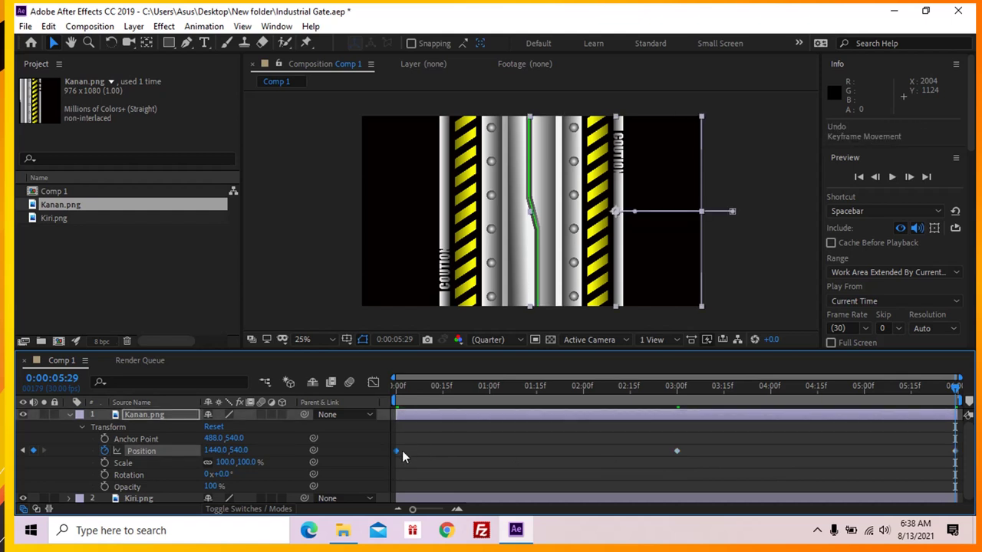
click(395, 452)
drag(688, 459, 690, 459)
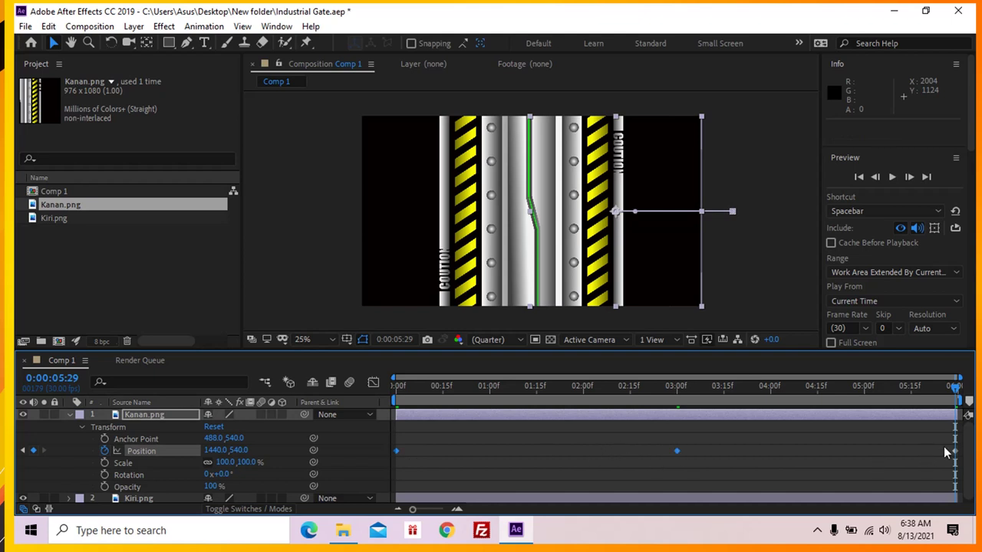
- Apply Easy Ease to the selected keyframes and save the project with Ctrl+S
right_click(676, 451)
mouse_move(718, 446)
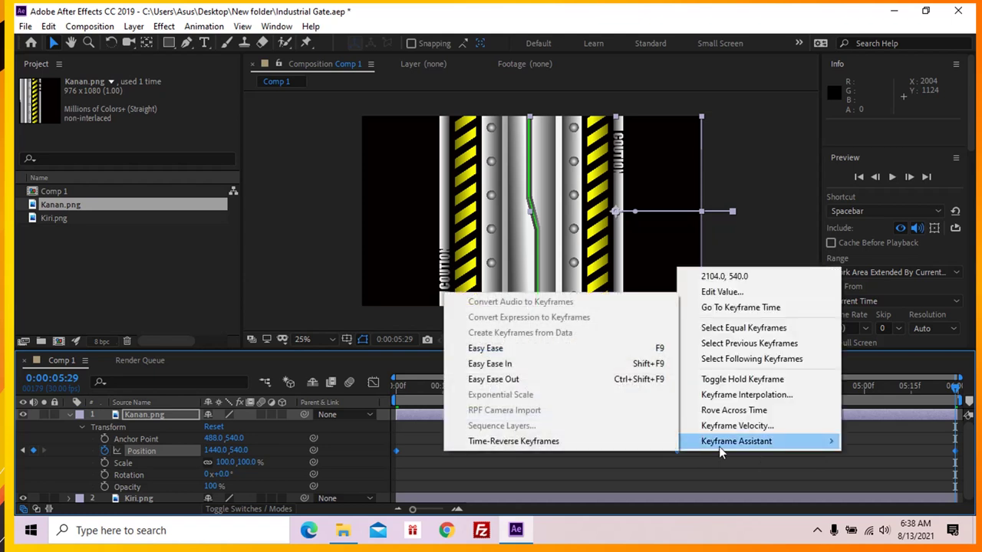
click(516, 351)
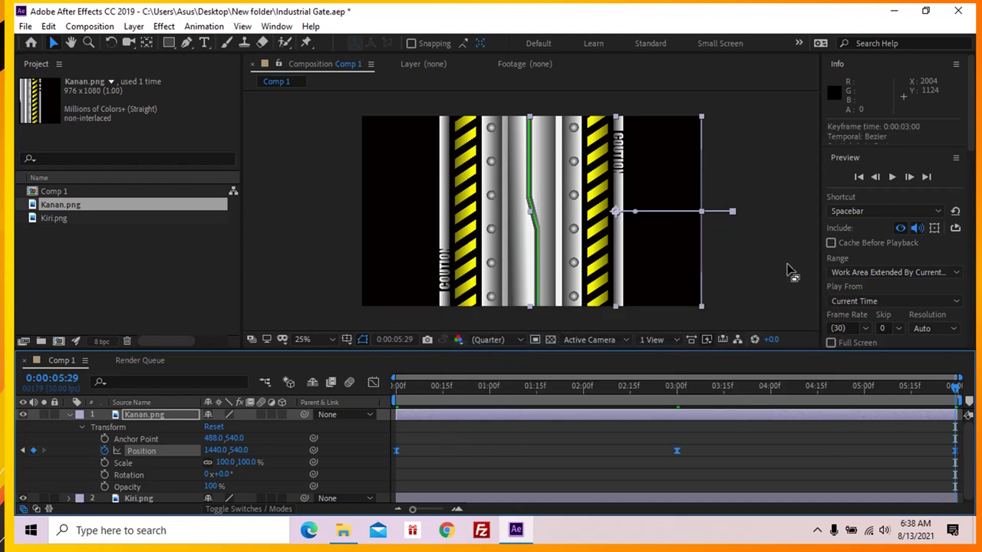
click(763, 271)
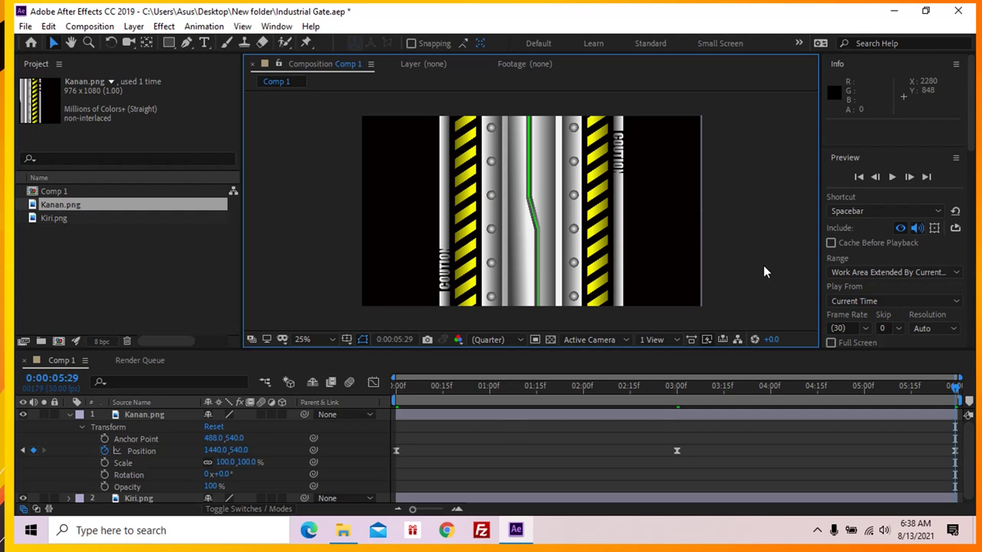
key(ctrl+s)
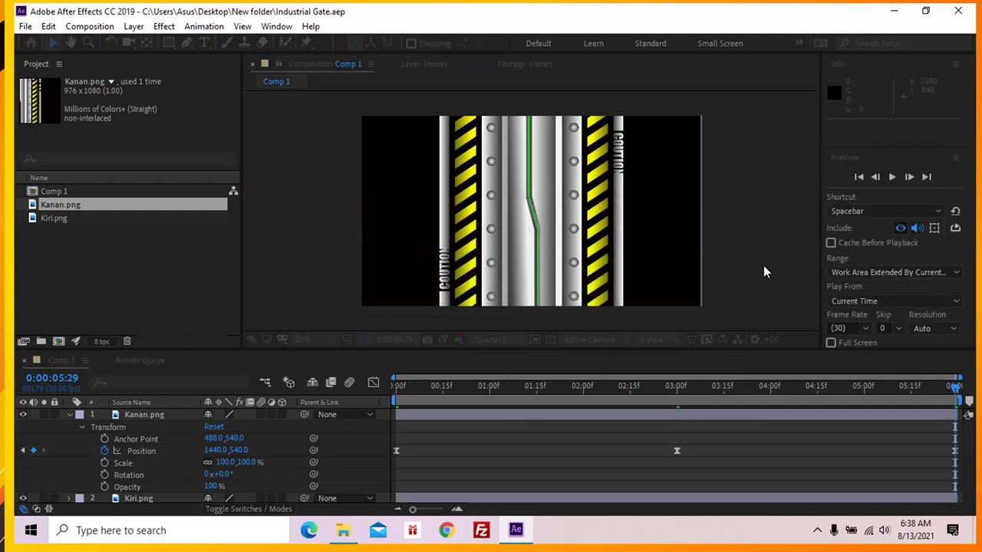
- Preview the gate animation in the Preview panel, stop it, and open the Composition menu
click(894, 177)
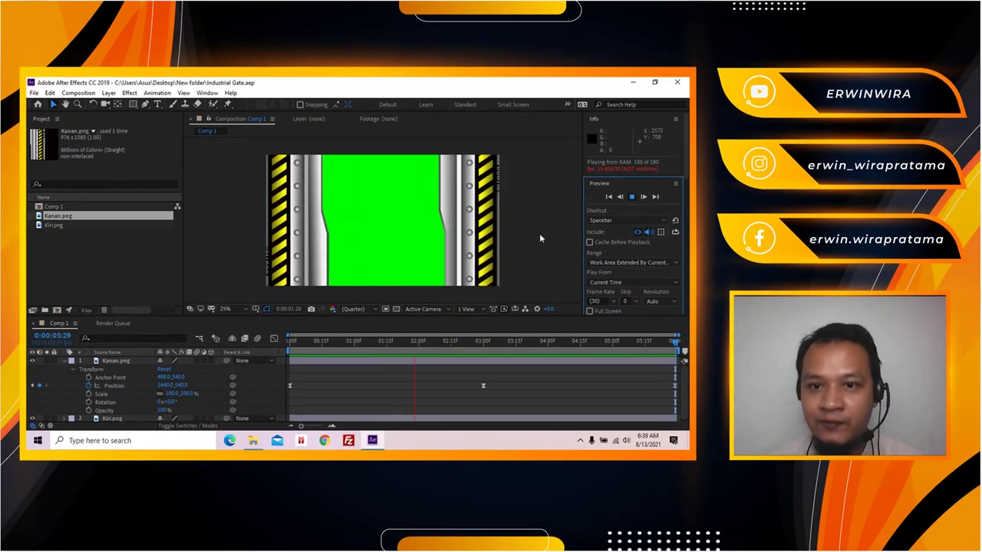
key(space)
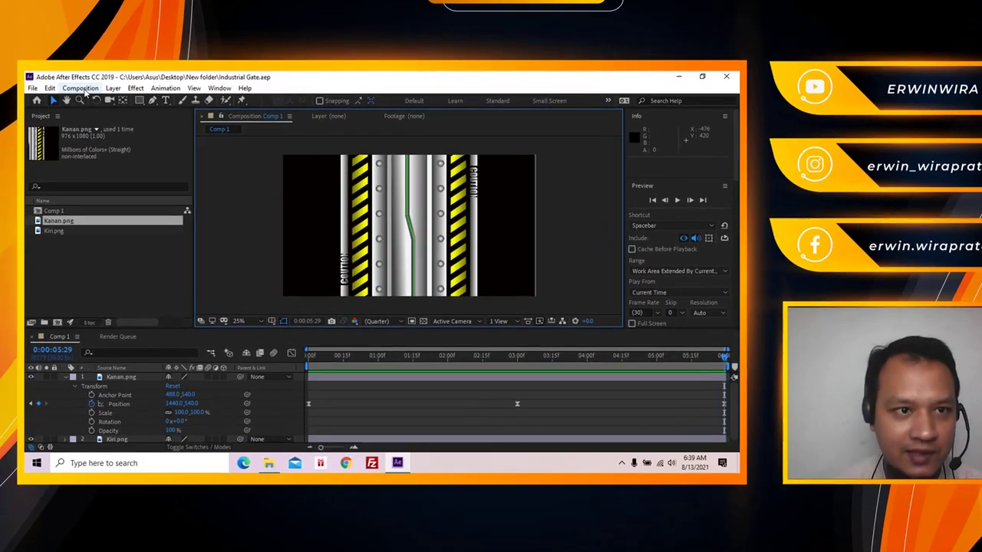
click(80, 93)
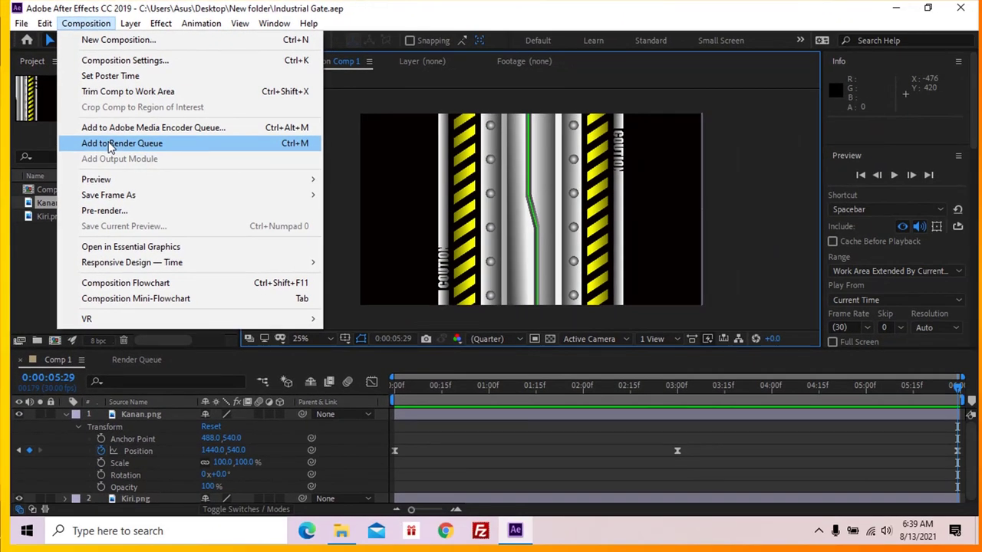
- Queue Comp 1 with a QuickTime output module and render it to Comp 1.mov
click(109, 143)
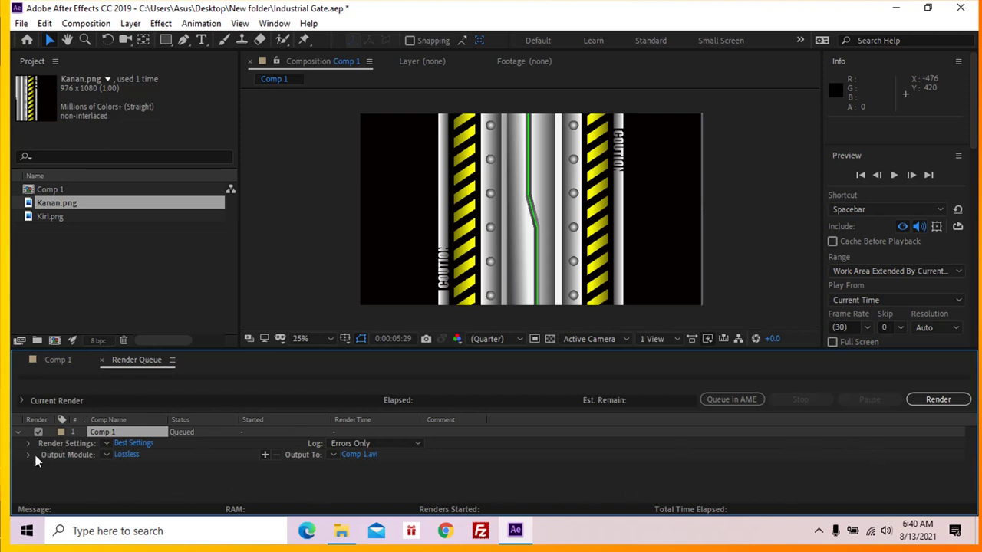
click(125, 456)
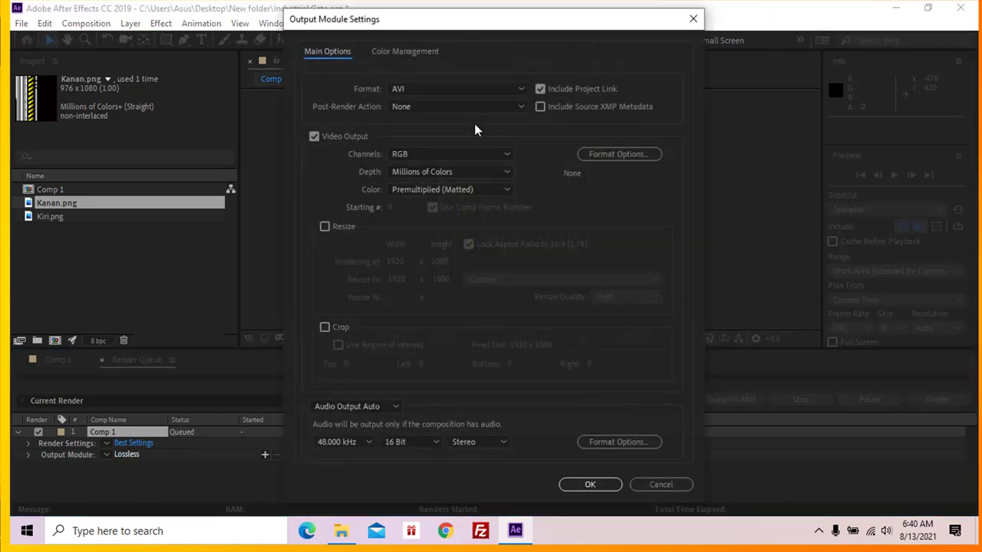
click(521, 89)
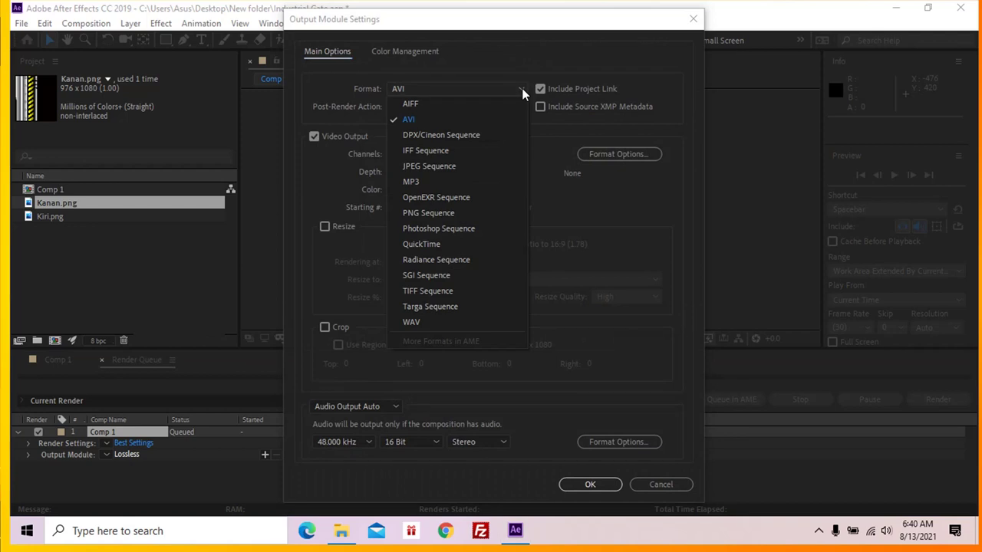
click(451, 242)
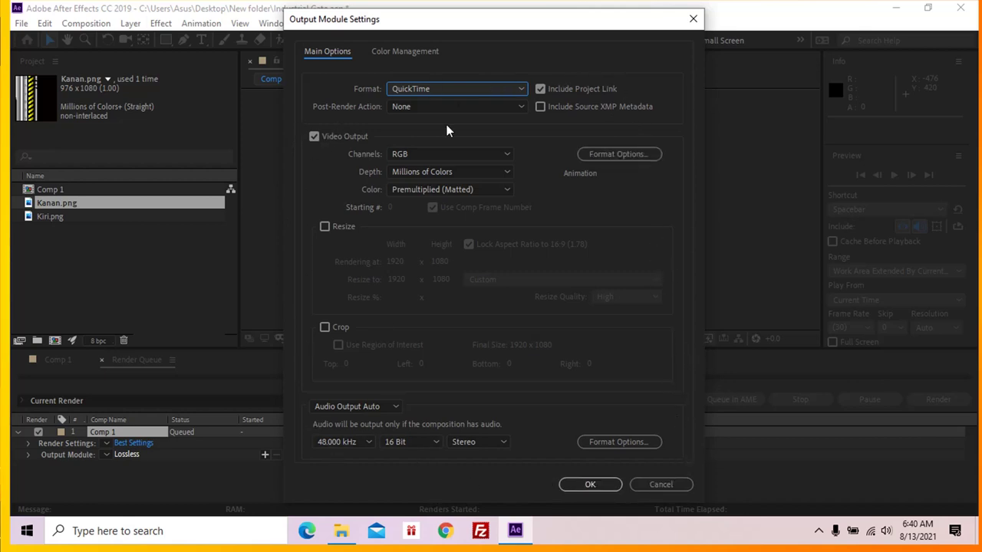
click(587, 485)
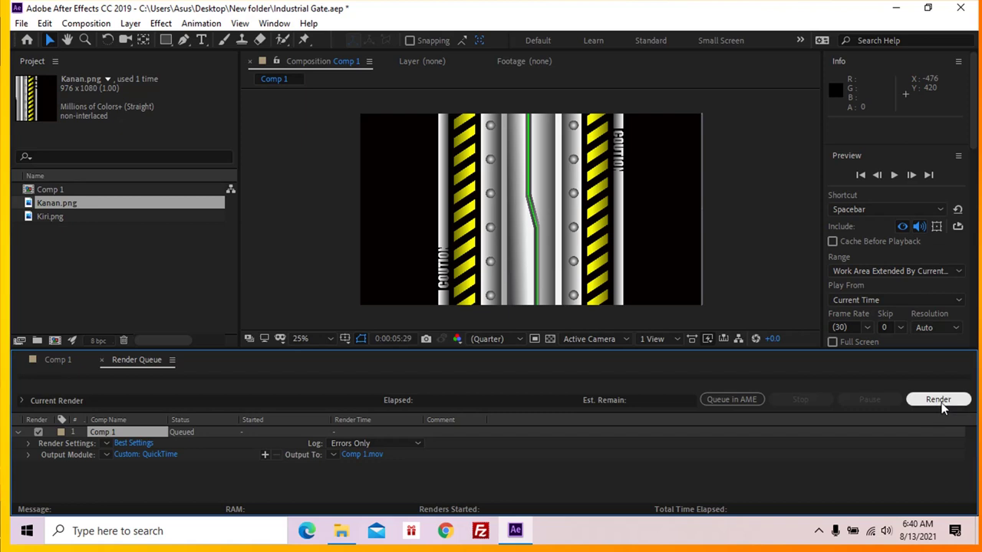
click(940, 400)
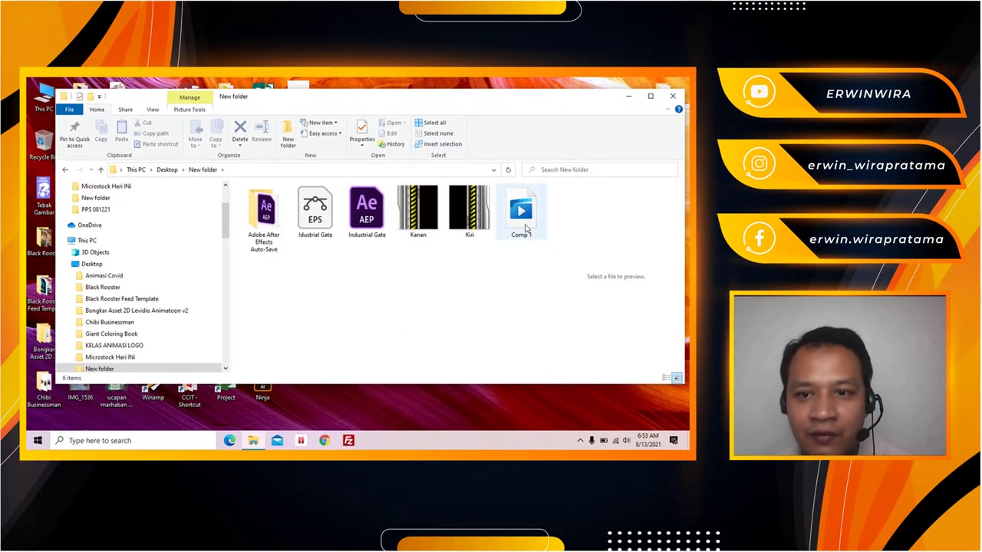
- Confirm the rendered Comp 1.mov in File Explorer's Desktop > New folder
mouse_move(526, 227)
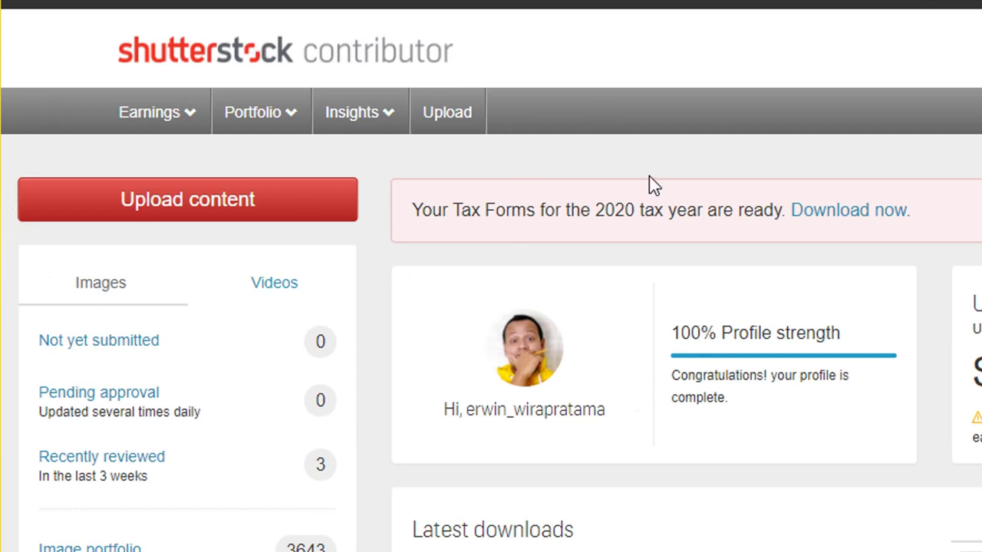
- Upload Comp 1.mov to Shutterstock Contributor, dismissing the feedback survey popup along the way
click(185, 203)
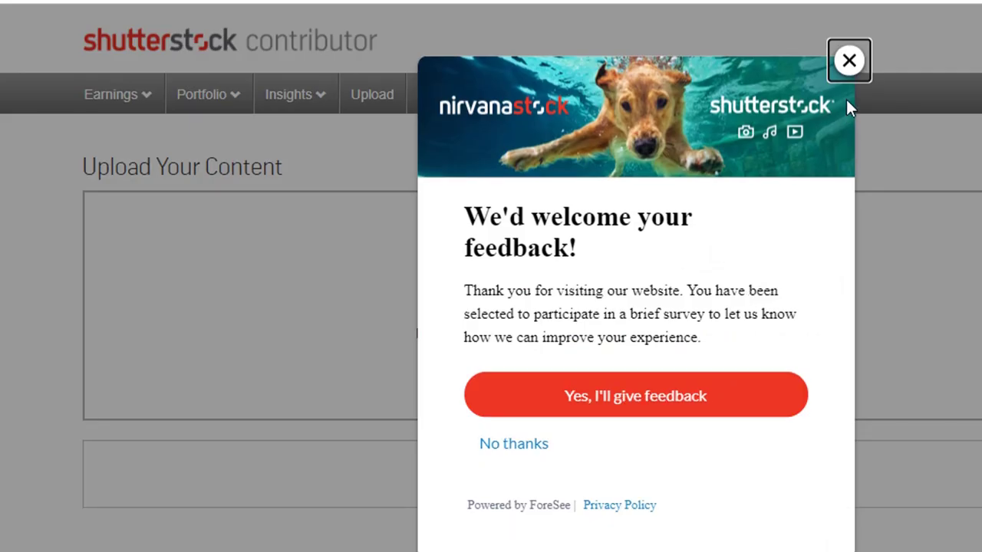
click(846, 61)
click(782, 290)
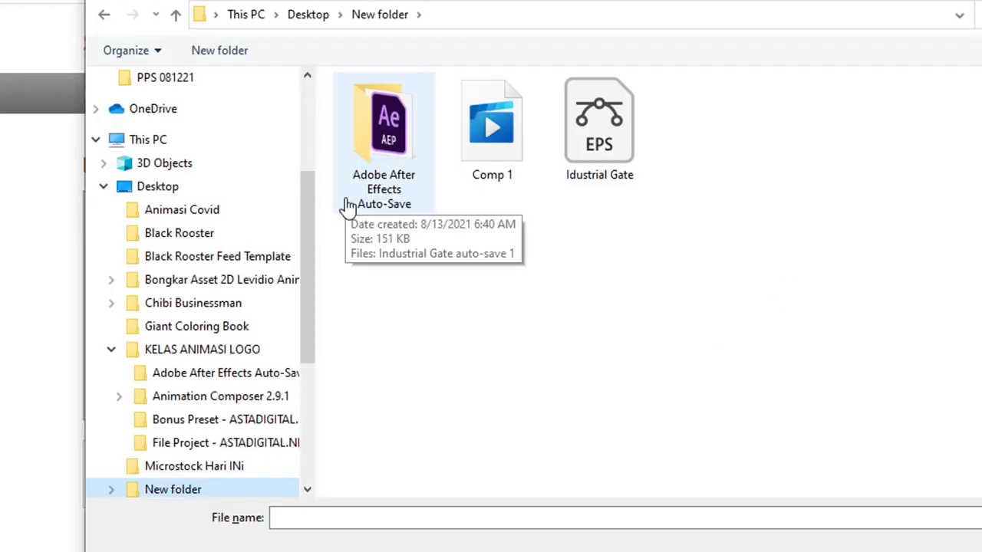
double_click(479, 151)
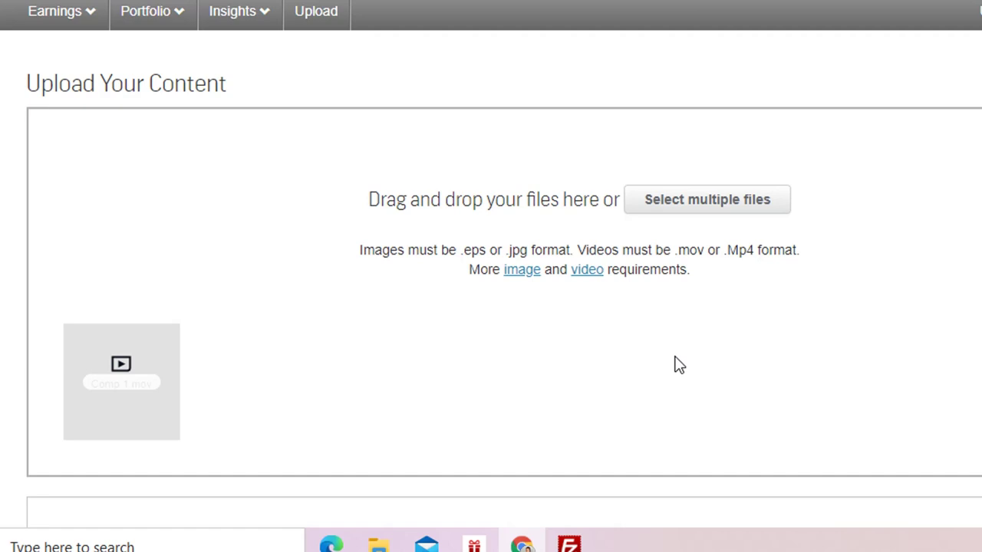
scroll(679, 365, down, 2)
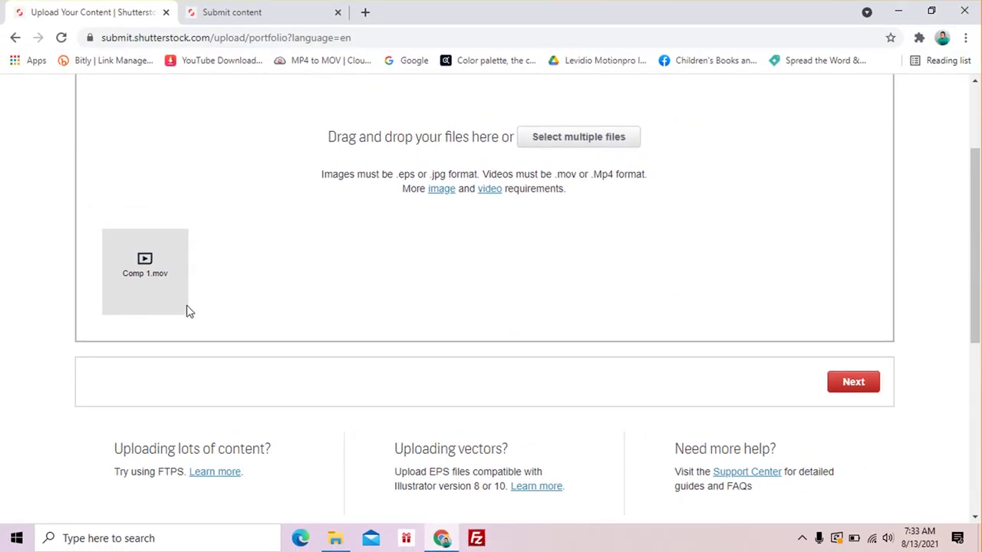
- Open Comp 1.mov's submission form and select the reviewed video's existing description text
click(869, 384)
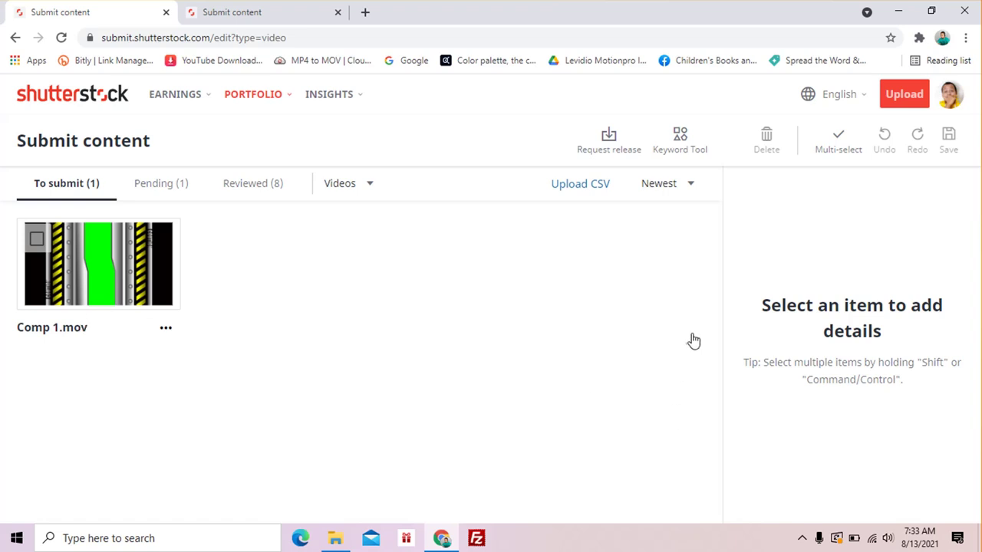
click(135, 261)
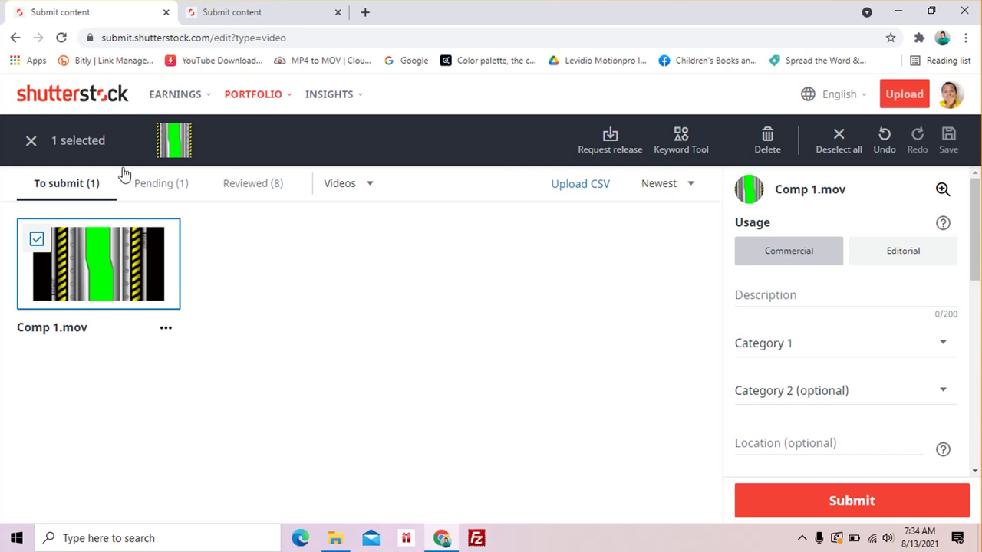
click(281, 13)
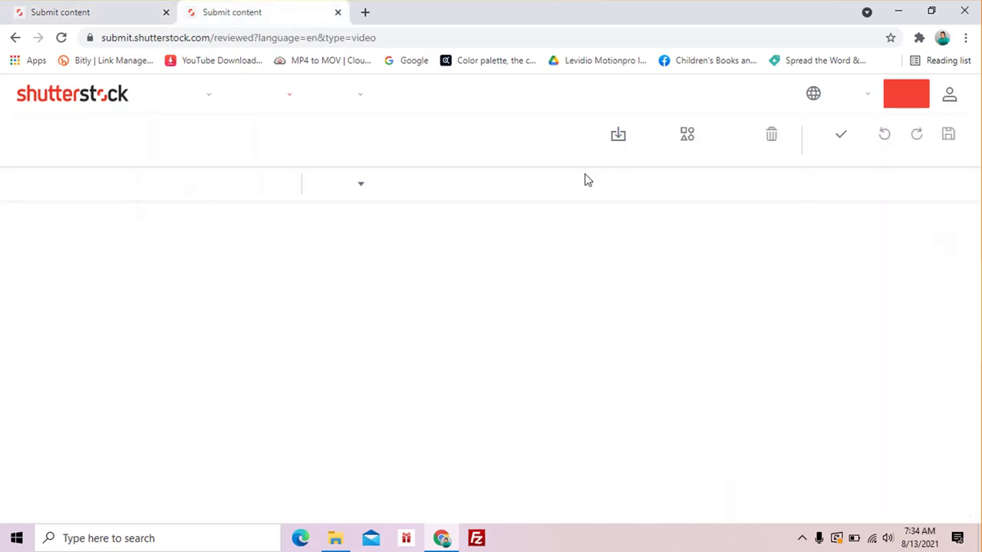
scroll(335, 304, down, 2)
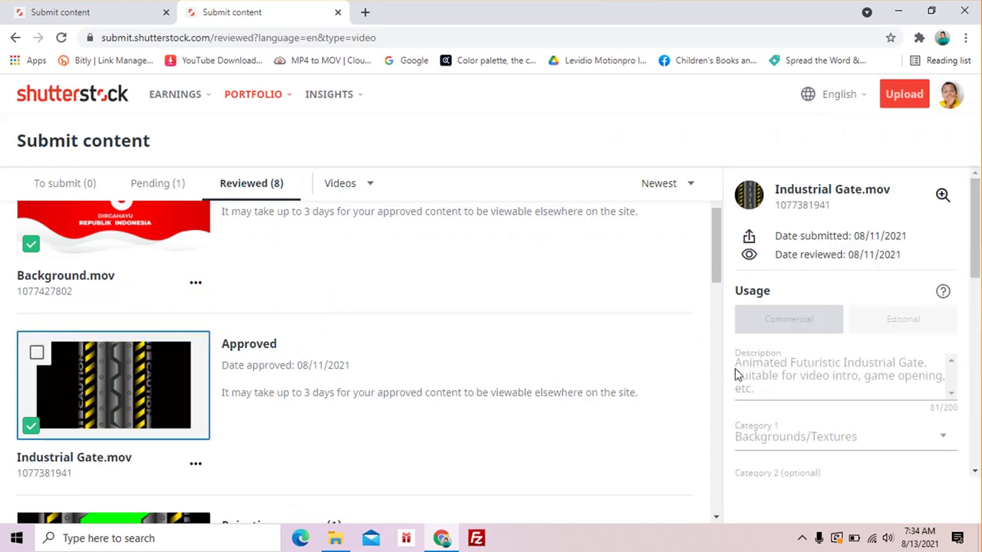
key(ctrl+a)
key(ctrl+c)
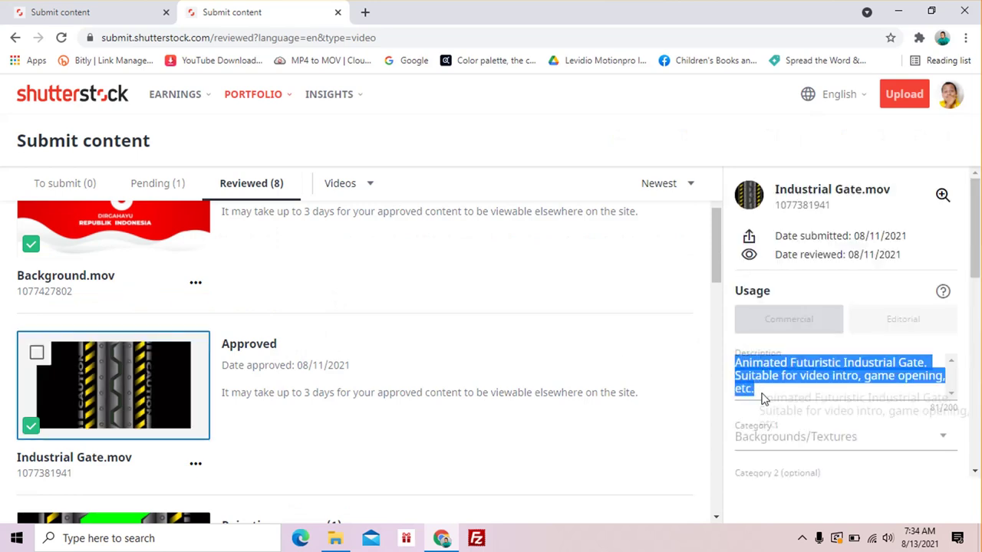
- Paste 'Animated Futuristic Industrial Gate. Suitable for video intro, game opening, etc.' as Comp 1.mov's description
click(130, 14)
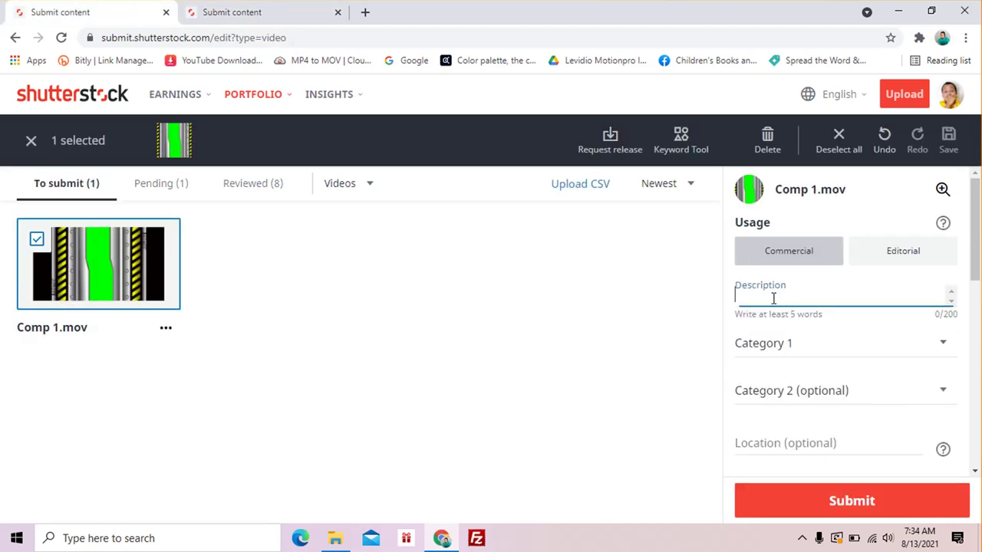
key(ctrl+v)
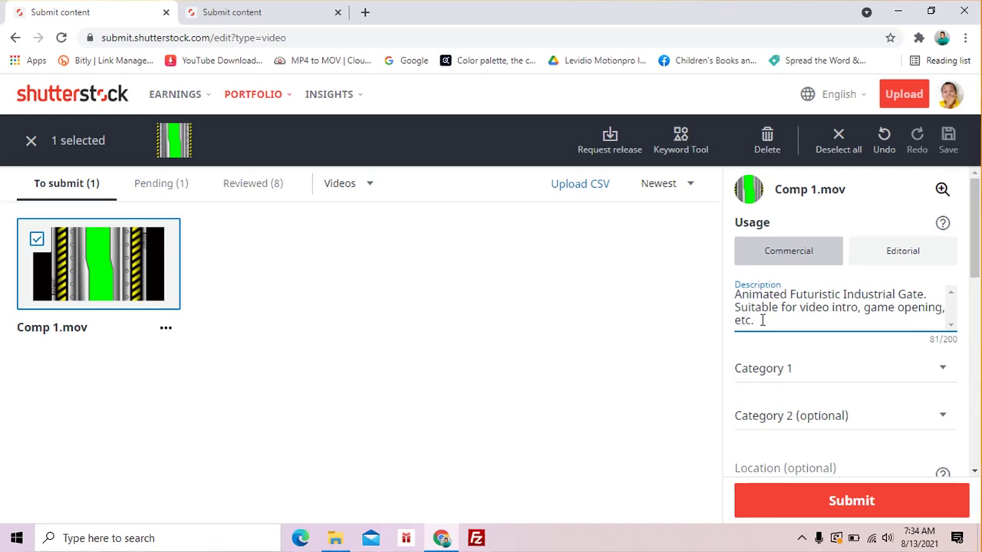
scroll(762, 321, down, 1)
scroll(761, 327, up, 1)
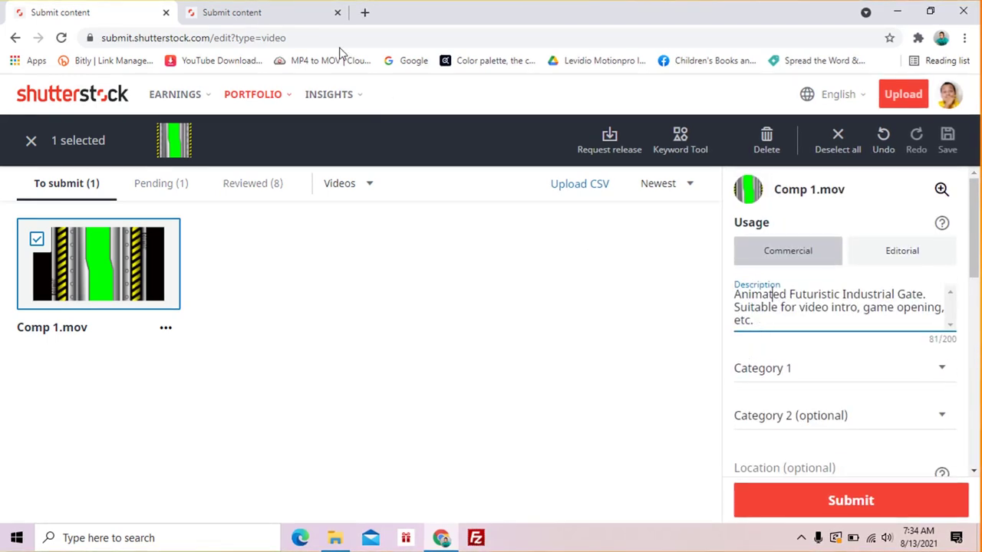
click(267, 23)
scroll(778, 293, down, 5)
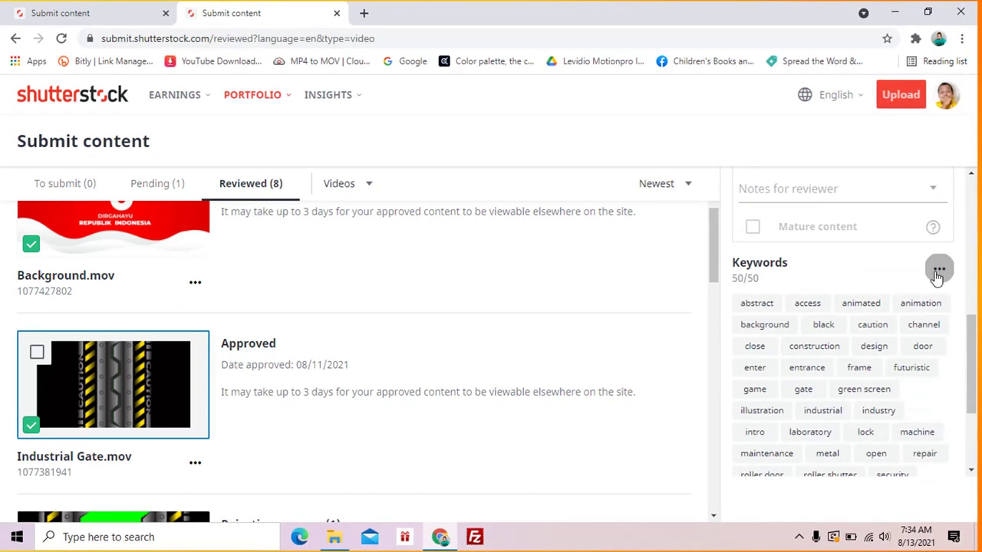
- Copy Industrial Gate.mov's 50 keywords and paste them into Comp 1.mov's Keywords field
click(933, 277)
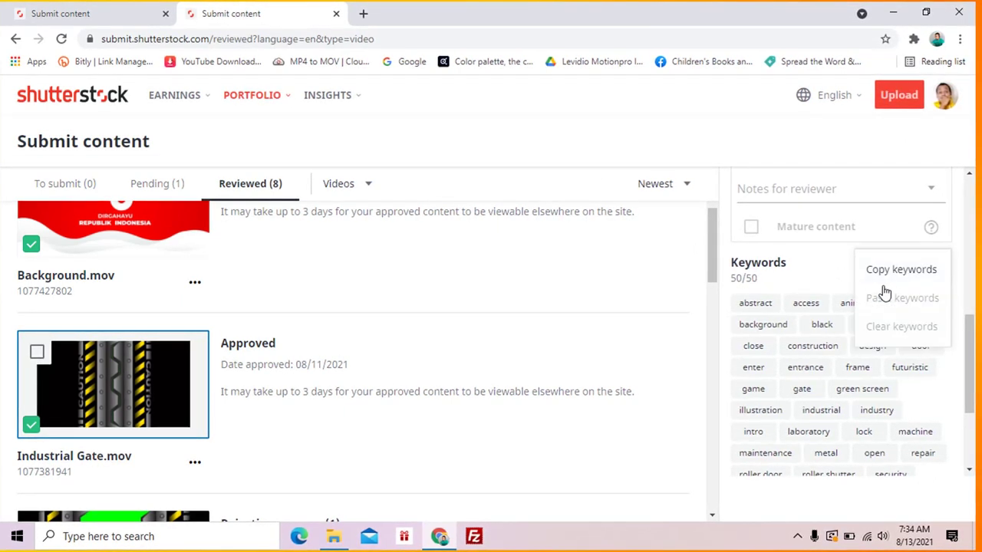
click(136, 21)
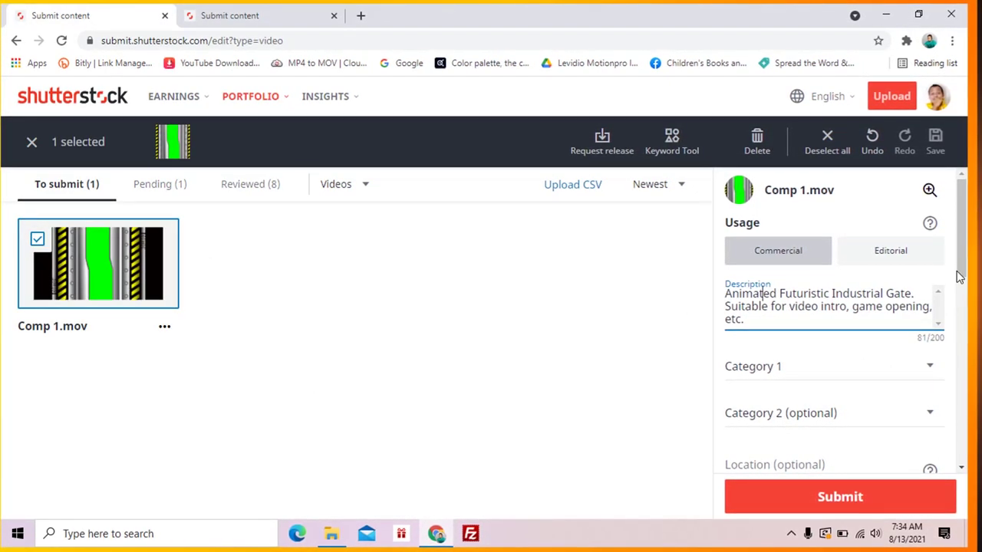
scroll(943, 327, down, 5)
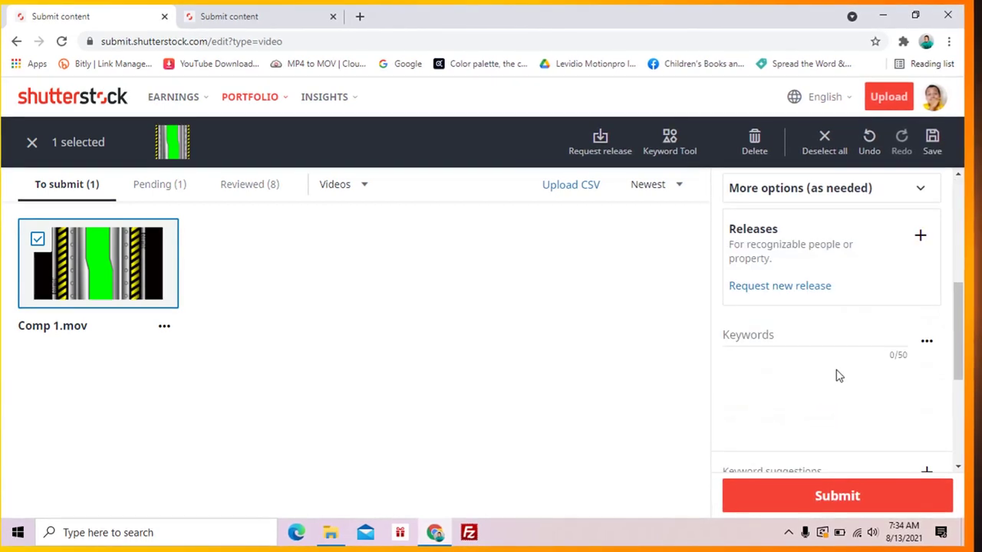
click(772, 333)
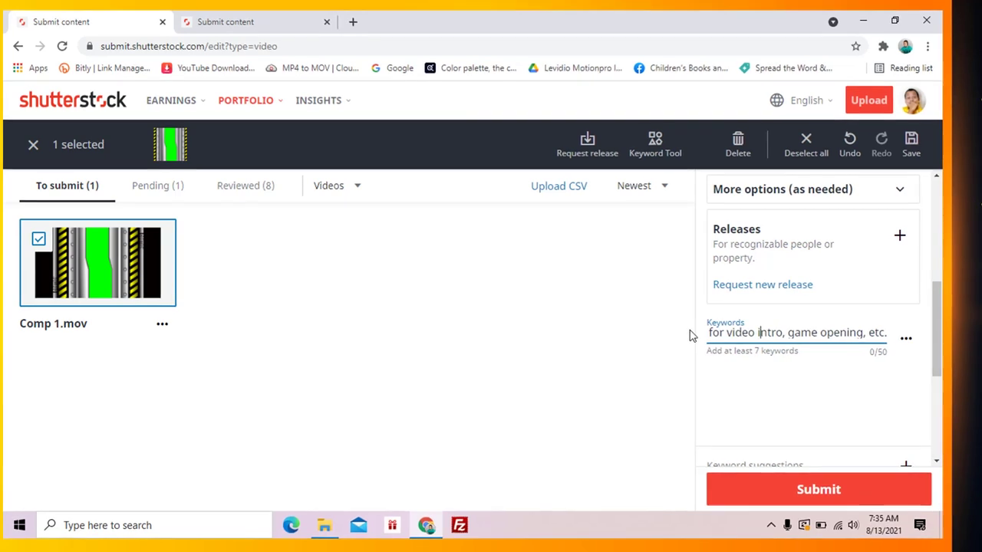
key(ctrl+v)
scroll(838, 342, up, 5)
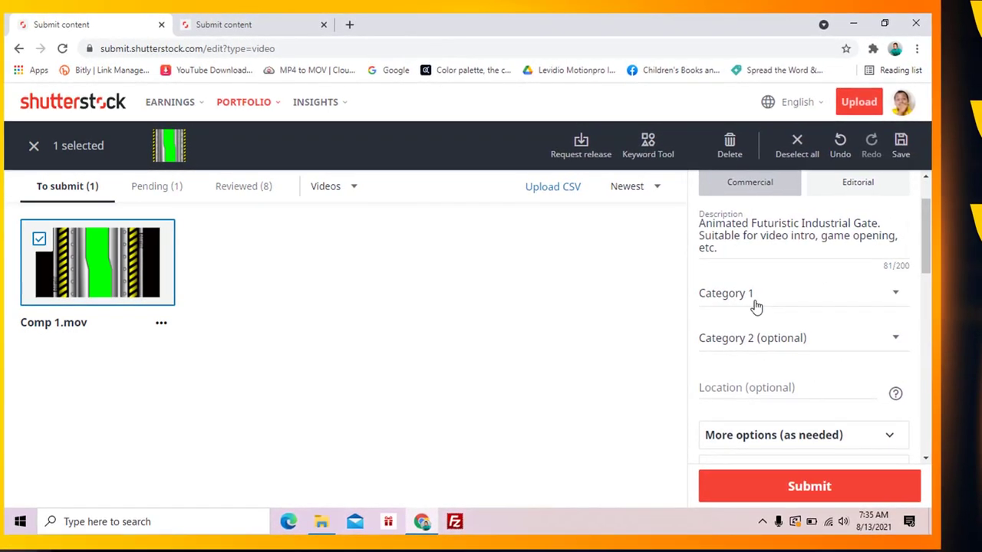
- Choose Backgrounds/Textures as Category 1 and Technology as Category 2 for Comp 1.mov
click(755, 306)
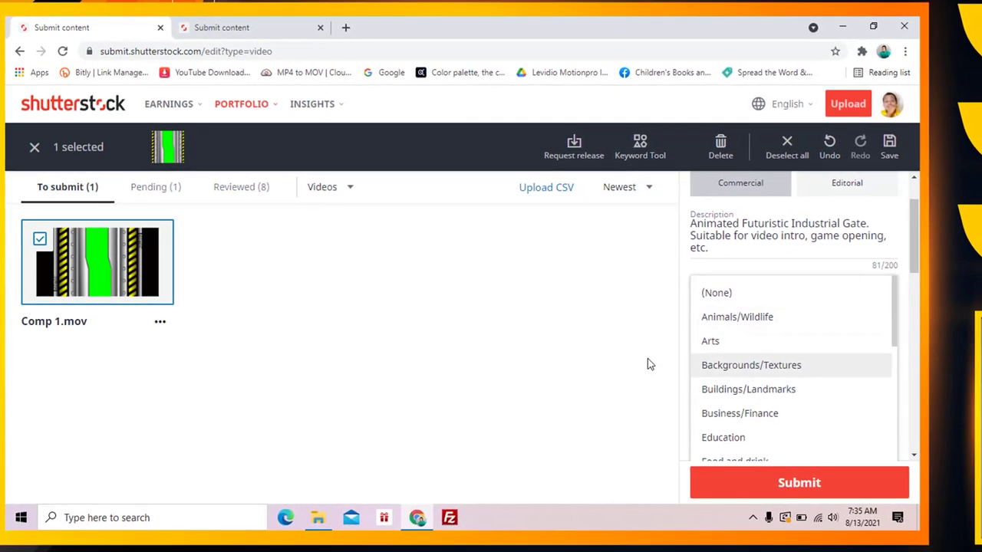
click(699, 365)
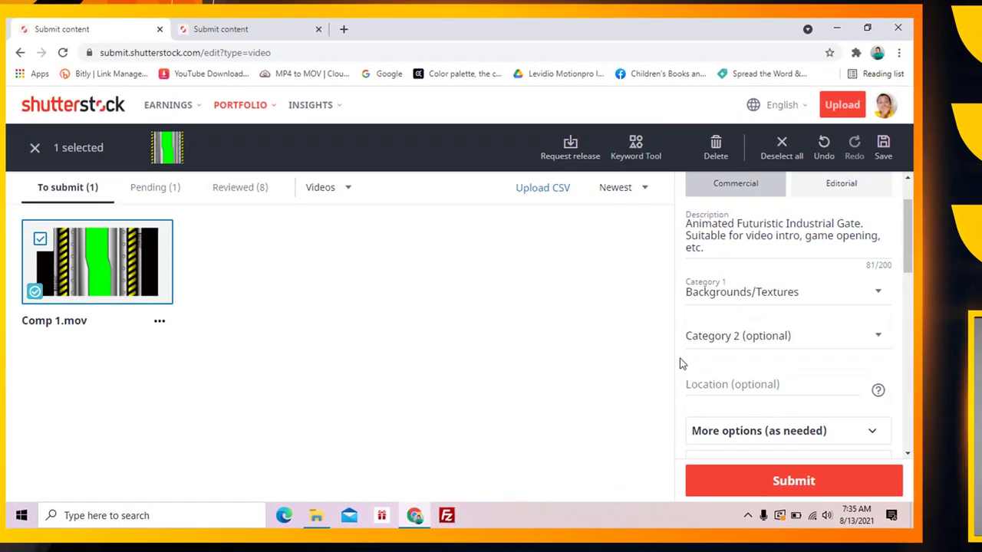
click(720, 343)
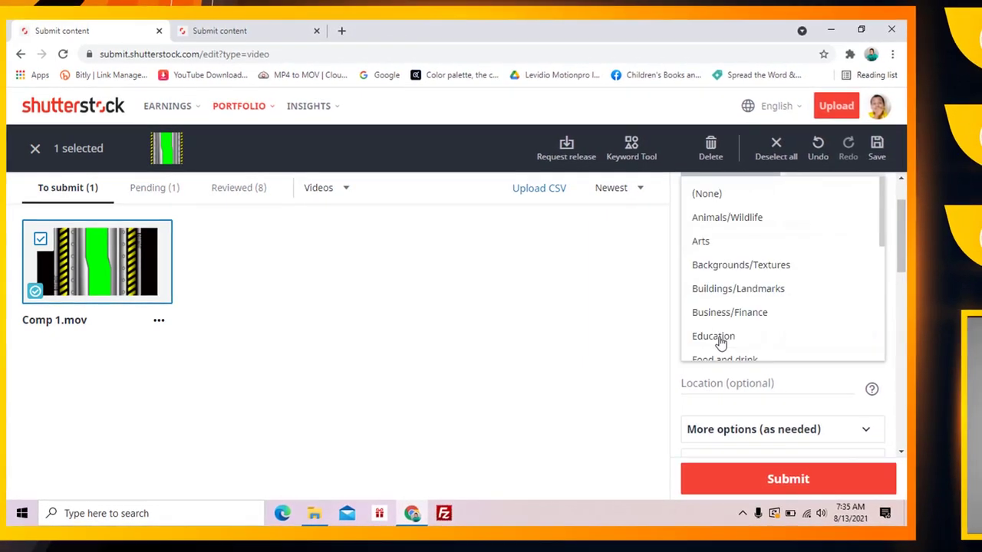
scroll(721, 338, down, 5)
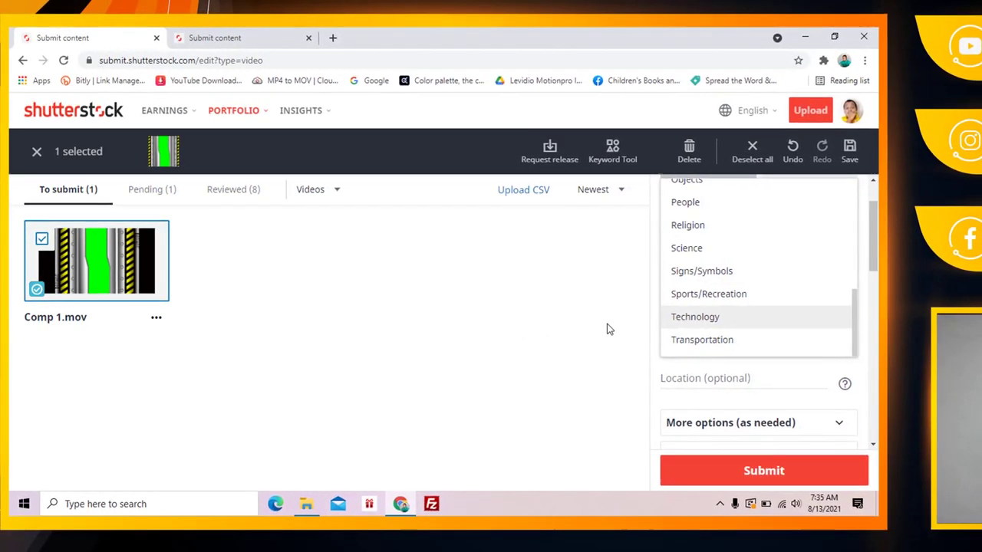
click(584, 328)
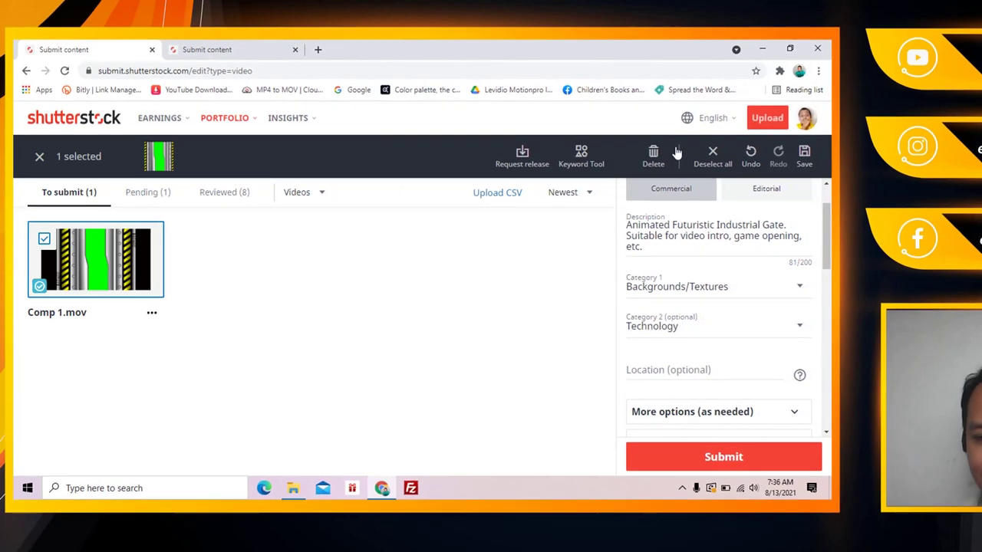
click(711, 117)
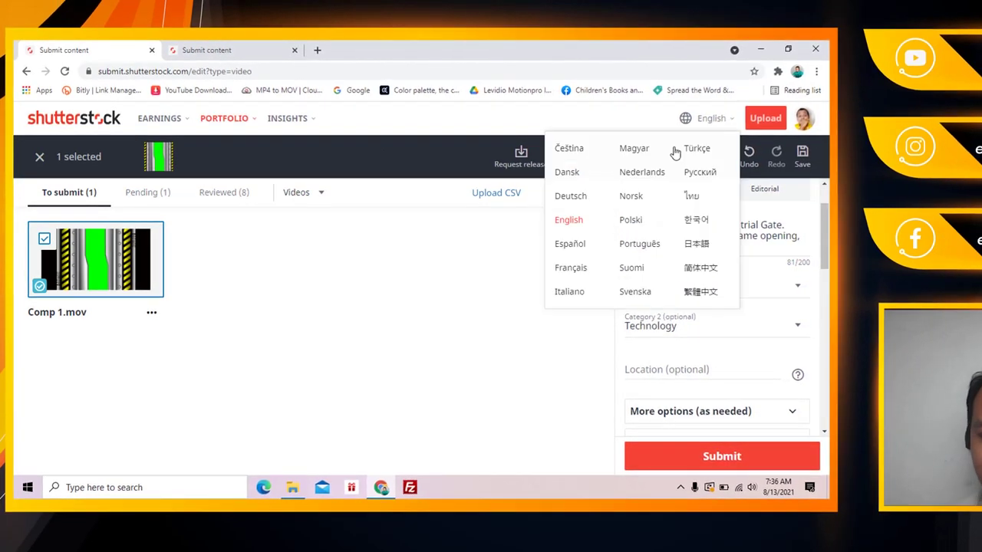
click(398, 295)
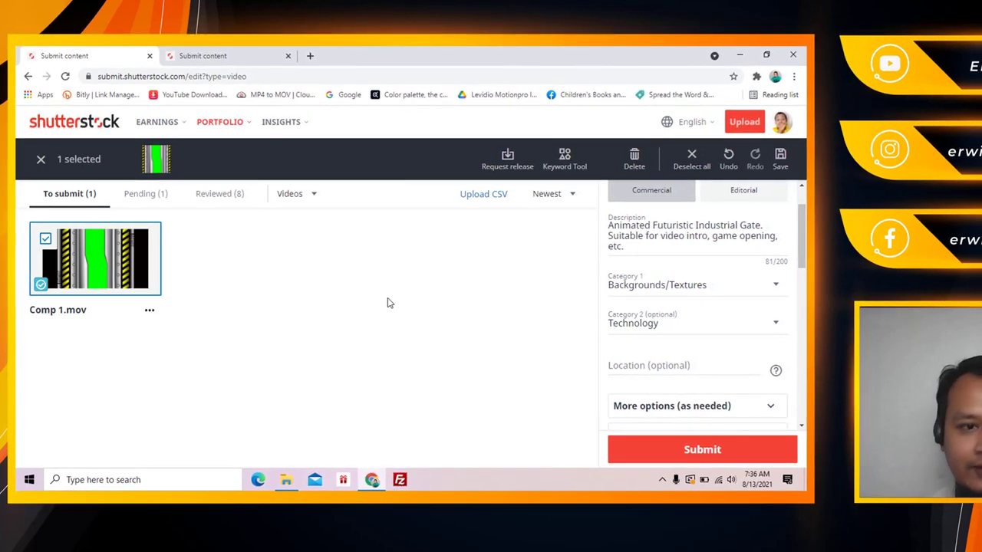
- Submit Comp 1.mov, then check the Pending (2) and Reviewed (8) lists
click(671, 451)
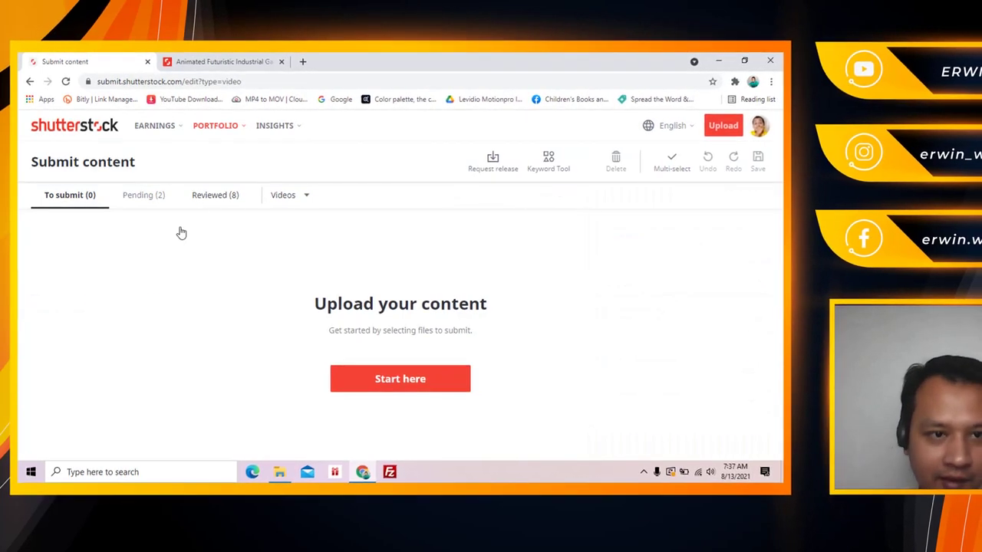
click(143, 198)
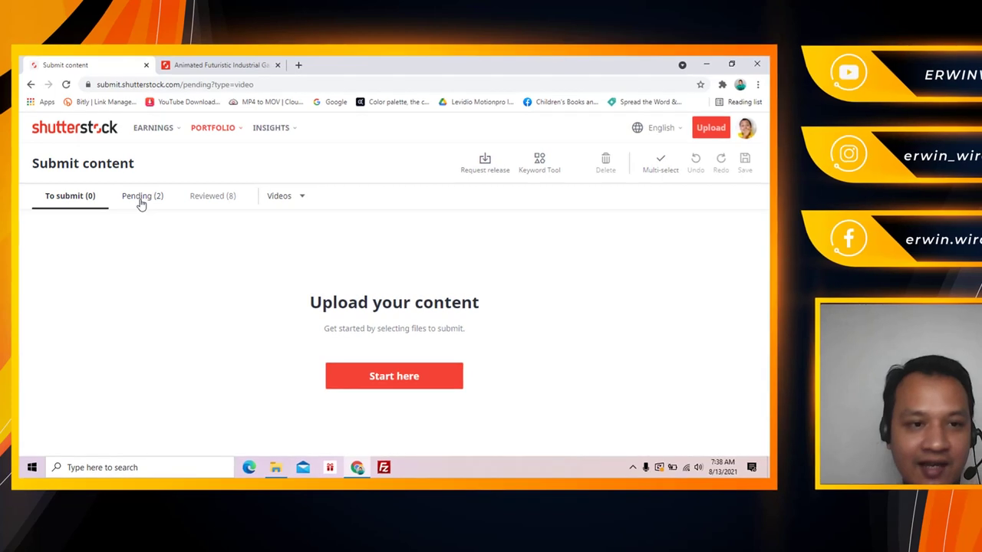
click(141, 201)
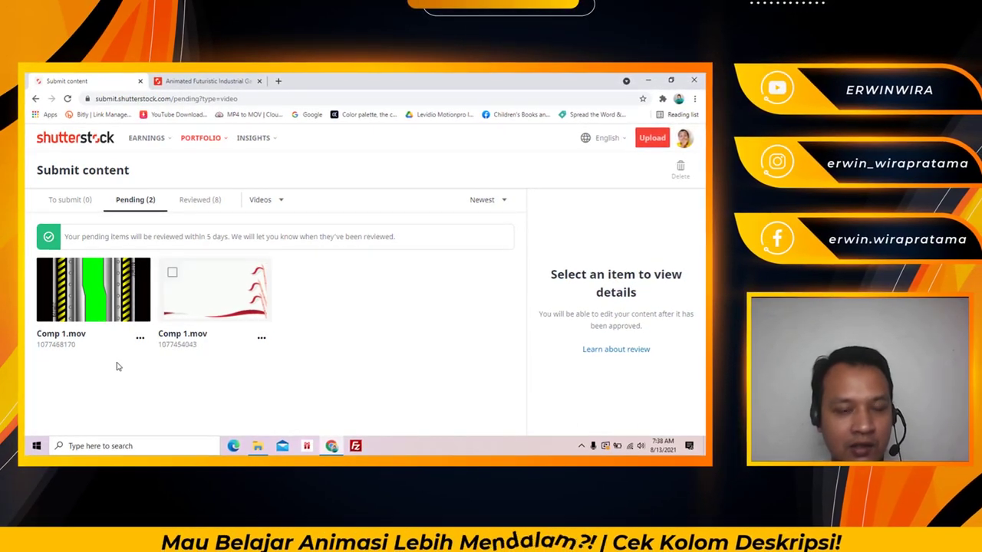
click(204, 203)
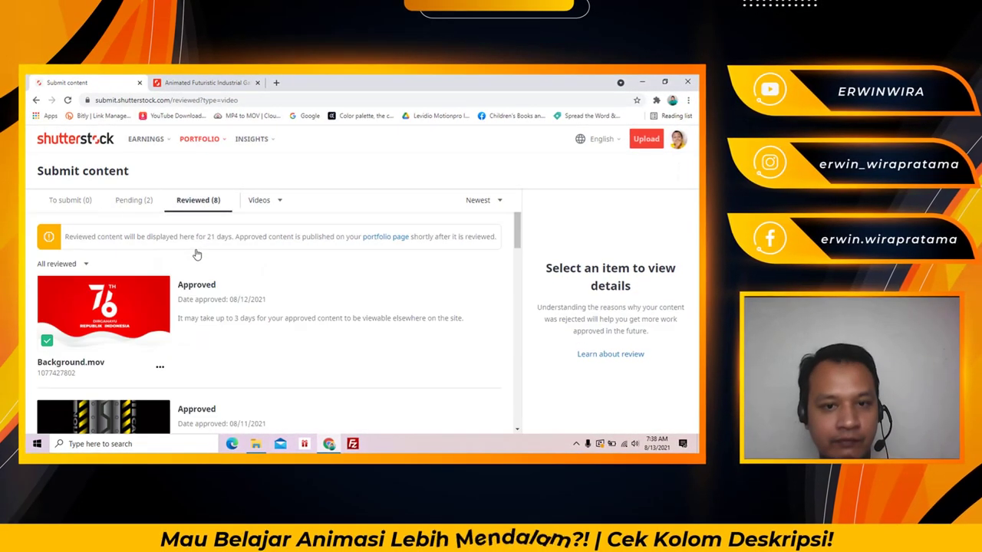
scroll(184, 332, down, 4)
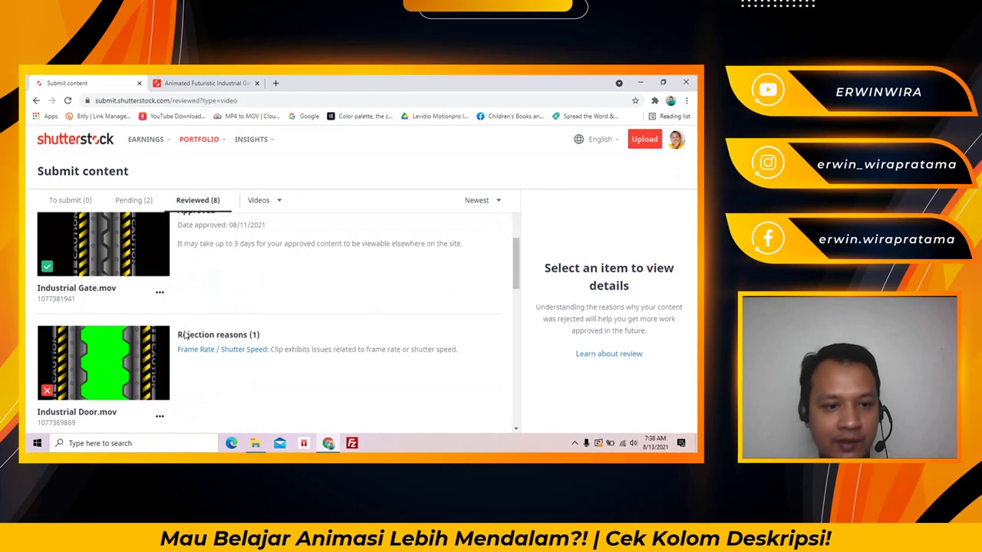
scroll(184, 332, up, 1)
scroll(184, 332, up, 1)
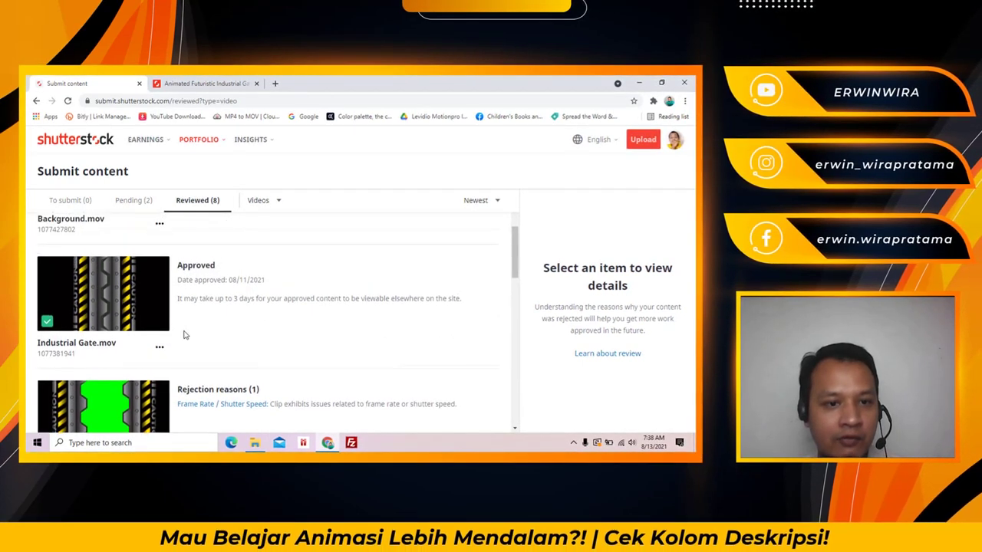
- Open the Animated Futuristic Industrial Gate clip page and play its preview video twice
click(207, 84)
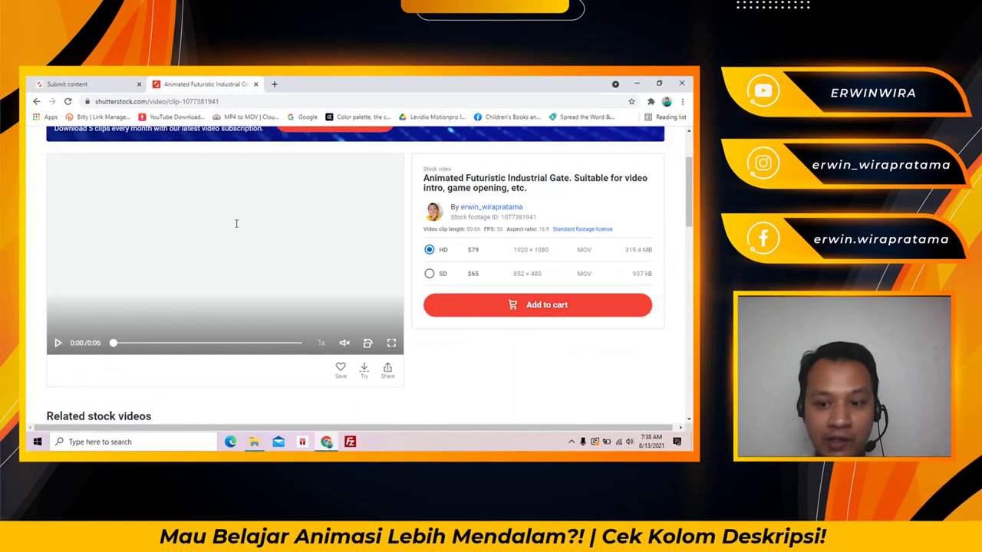
click(84, 84)
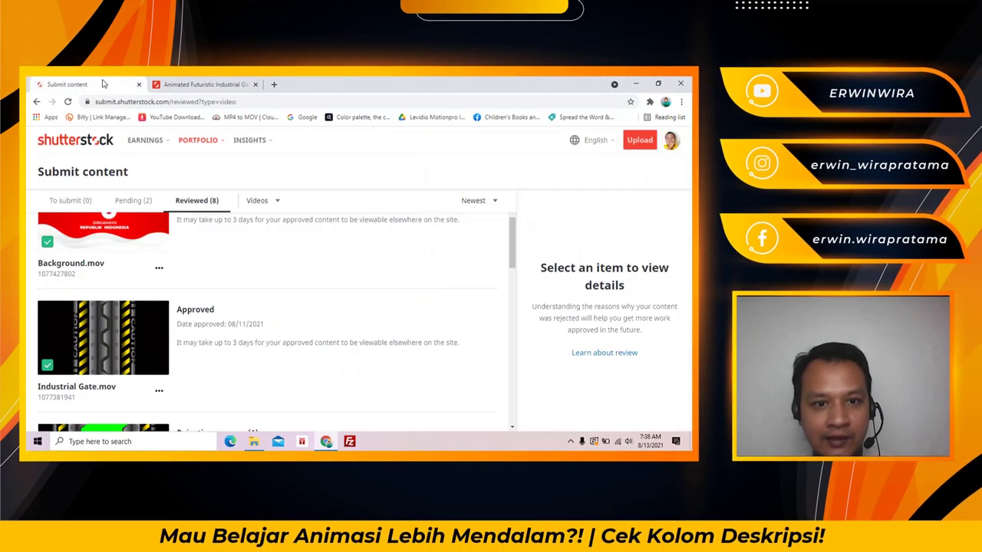
click(205, 84)
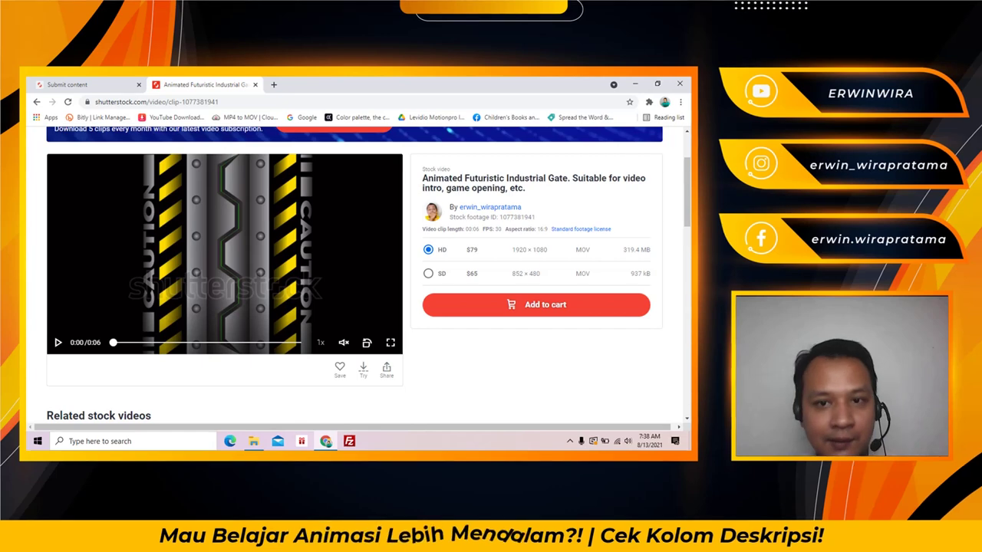
scroll(634, 225, up, 2)
scroll(468, 246, down, 1)
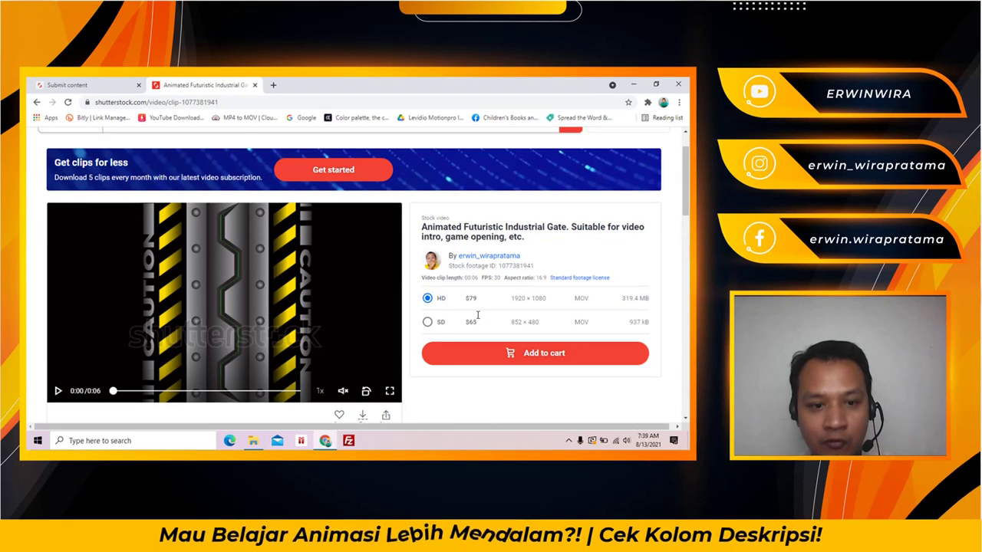
click(57, 391)
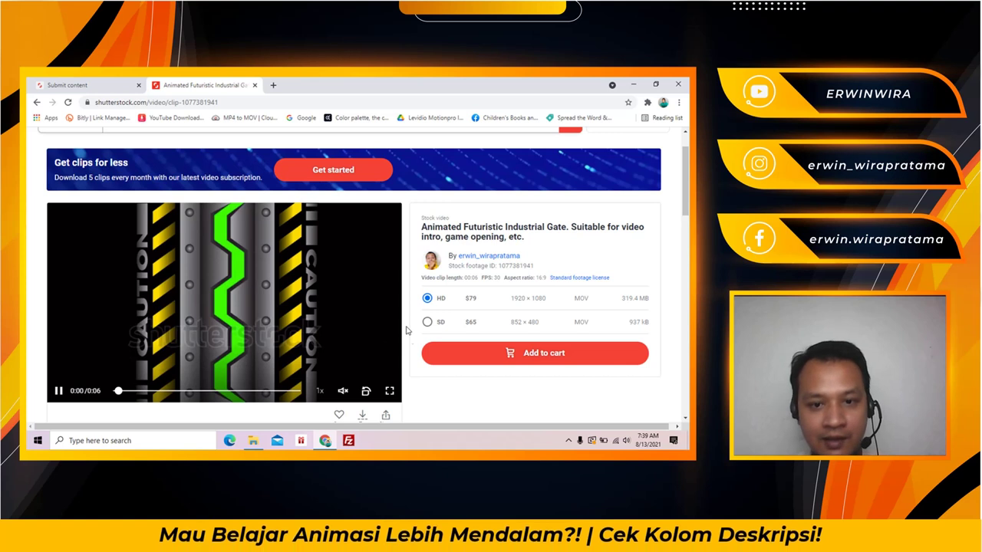
scroll(250, 396, down, 1)
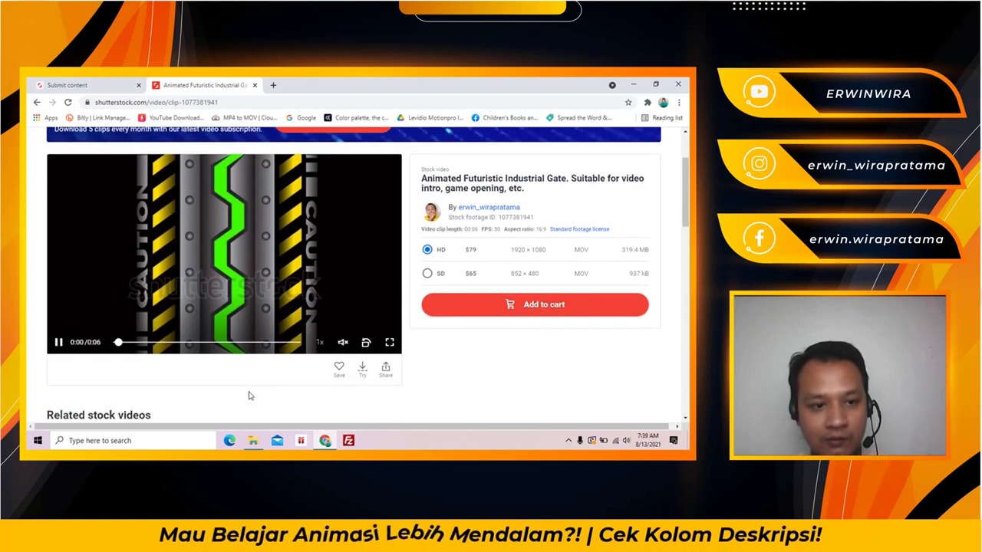
scroll(191, 387, up, 1)
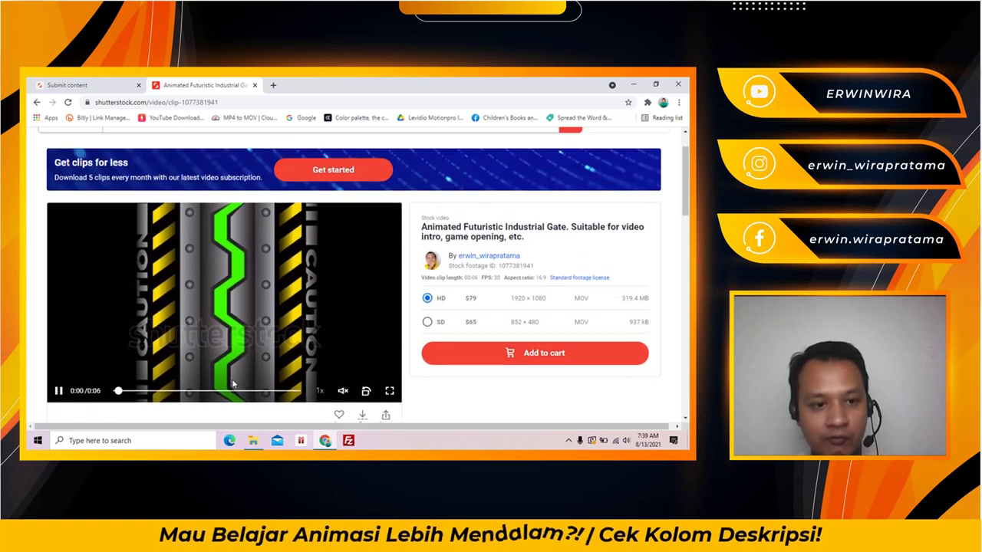
click(113, 394)
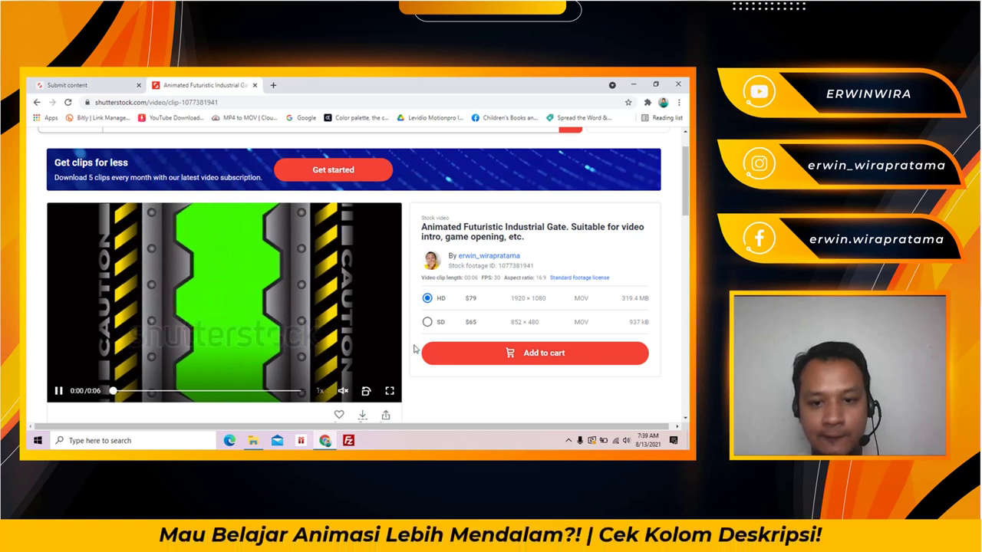